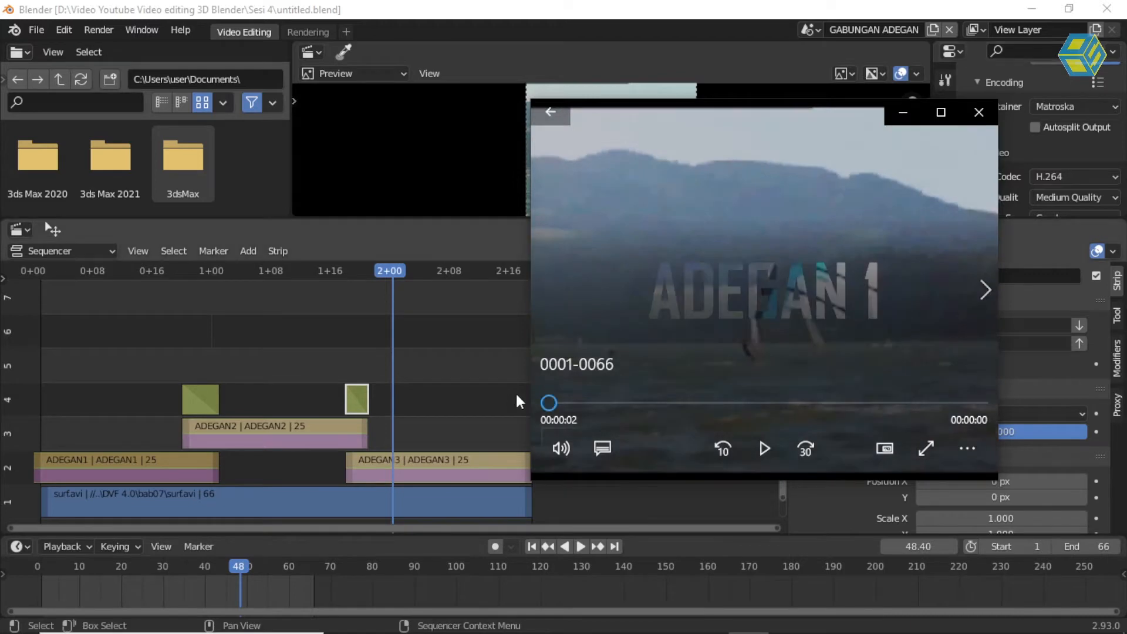
Step: Play the rendered video 0001-0066, scrub through its title scenes, and minimize the video player
{"action": "left_click", "coordinate": [765, 448]}
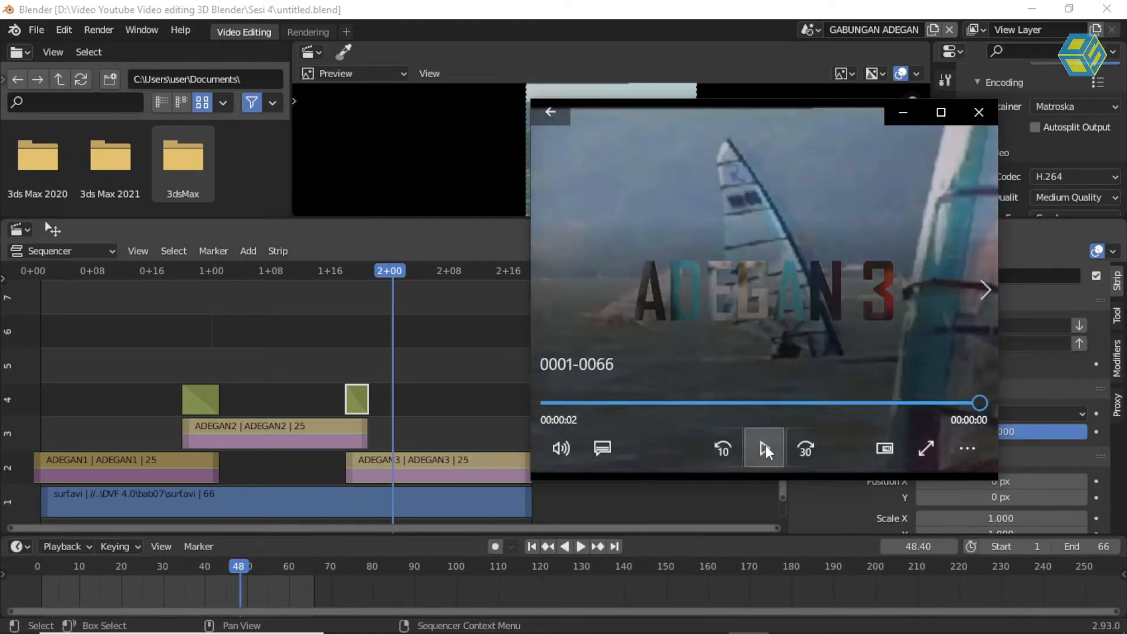
{"action": "left_click", "coordinate": [695, 402]}
{"action": "left_click_drag", "start_coordinate": [696, 401], "coordinate": [946, 415]}
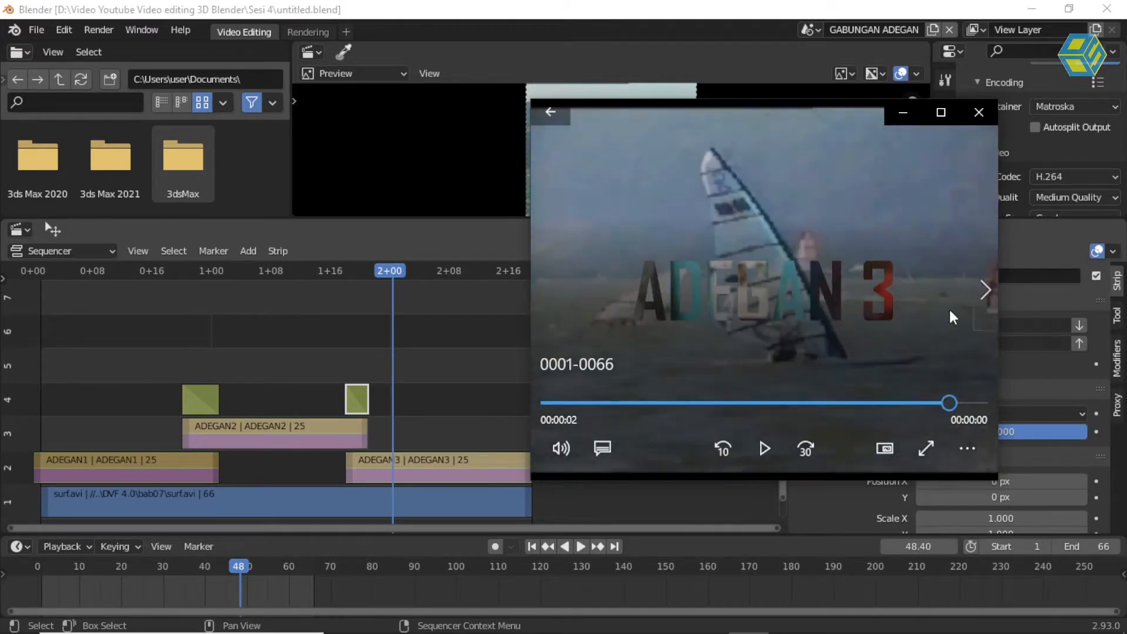
{"action": "left_click", "coordinate": [903, 111]}
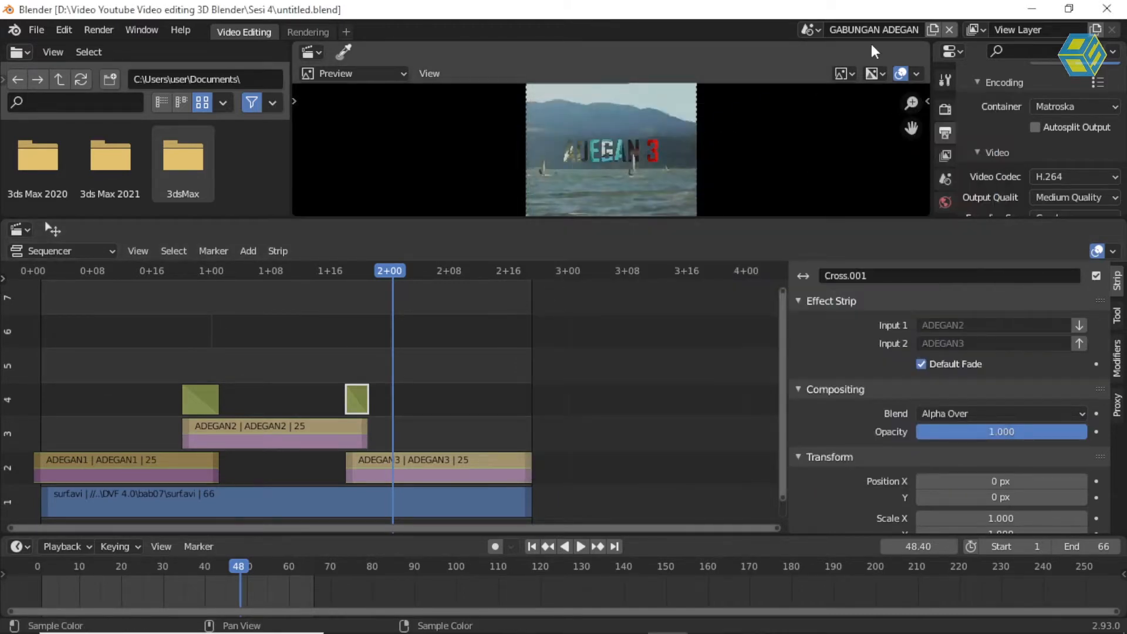
Step: Switch to the ADEGAN1 scene and examine its image and scene strips in the sequencer
{"action": "left_click", "coordinate": [811, 29]}
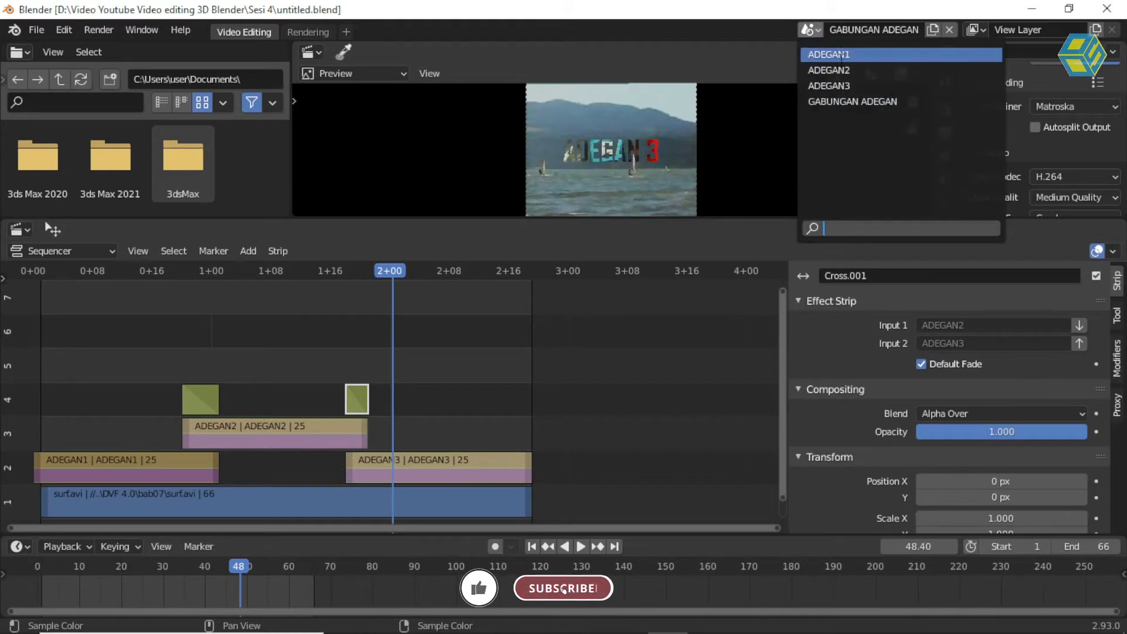
{"action": "left_click", "coordinate": [842, 55]}
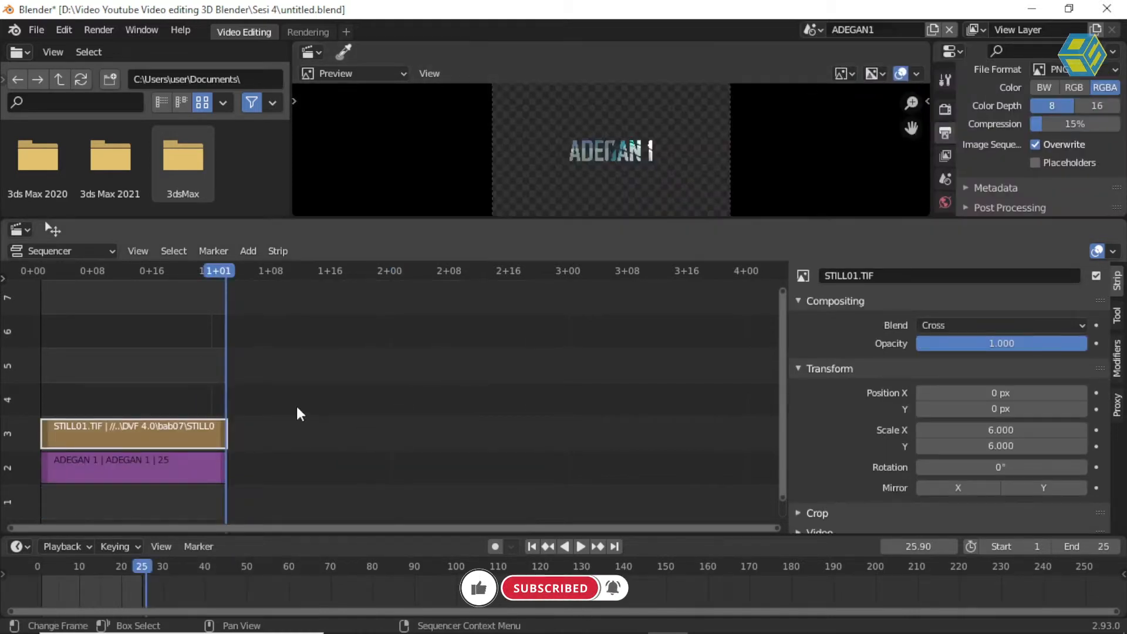
{"action": "middle_click_drag", "start_coordinate": [274, 398], "coordinate": [556, 389]}
{"action": "scroll", "coordinate": [558, 387], "scroll_direction": "up", "scroll_amount": 2}
{"action": "scroll", "coordinate": [558, 387], "scroll_direction": "up", "scroll_amount": 2}
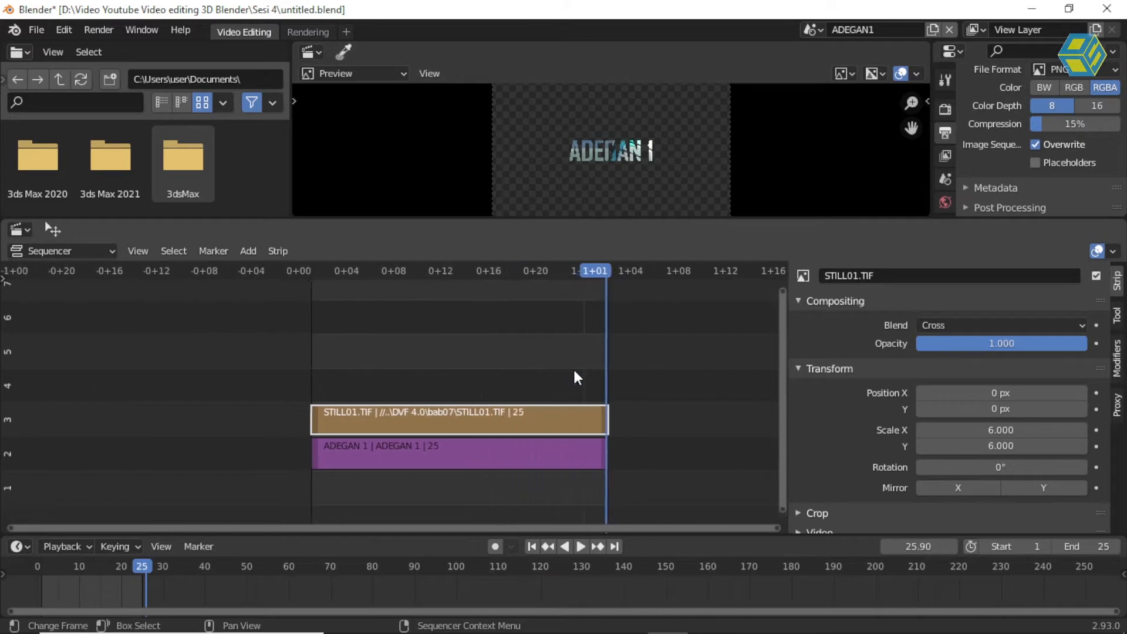
Step: Switch to the ADEGAN2 scene and play back its animated title briefly
{"action": "left_click", "coordinate": [811, 30]}
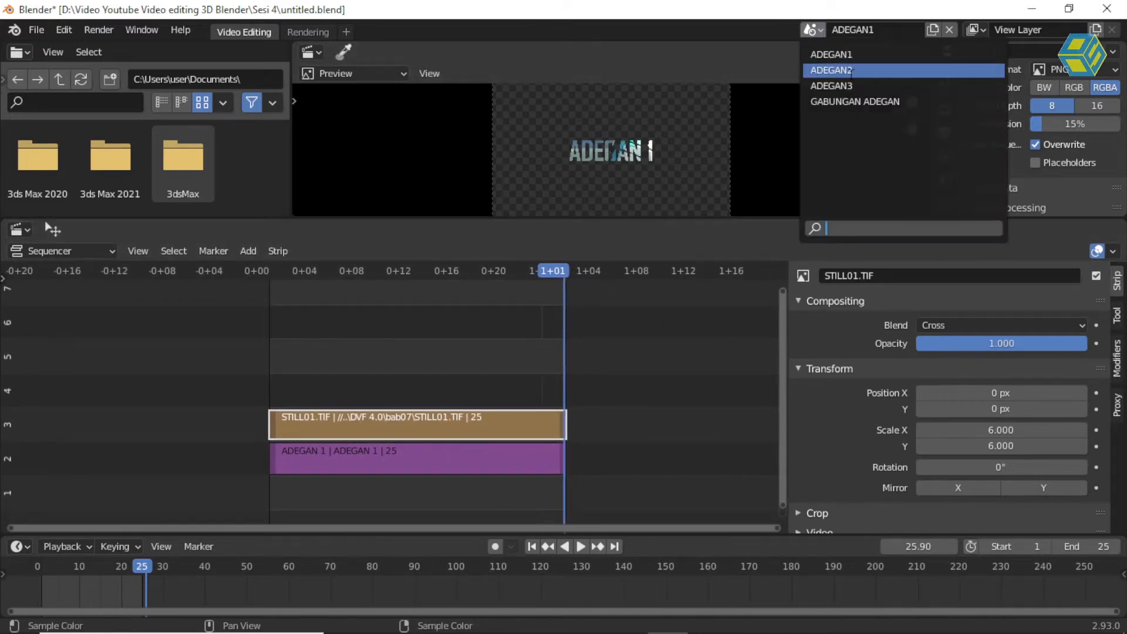
{"action": "left_click", "coordinate": [831, 70]}
{"action": "key", "text": "space"}
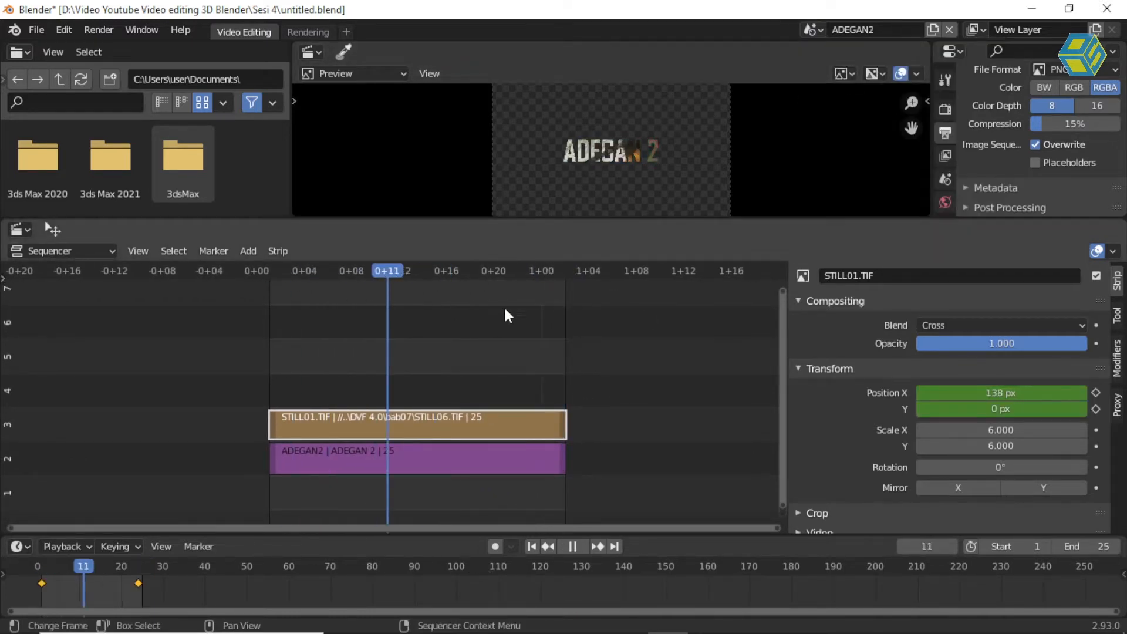
{"action": "key", "text": "space"}
Step: Switch to the ADEGAN3 scene and scrub through its title animation to frame 15
{"action": "left_click", "coordinate": [811, 30]}
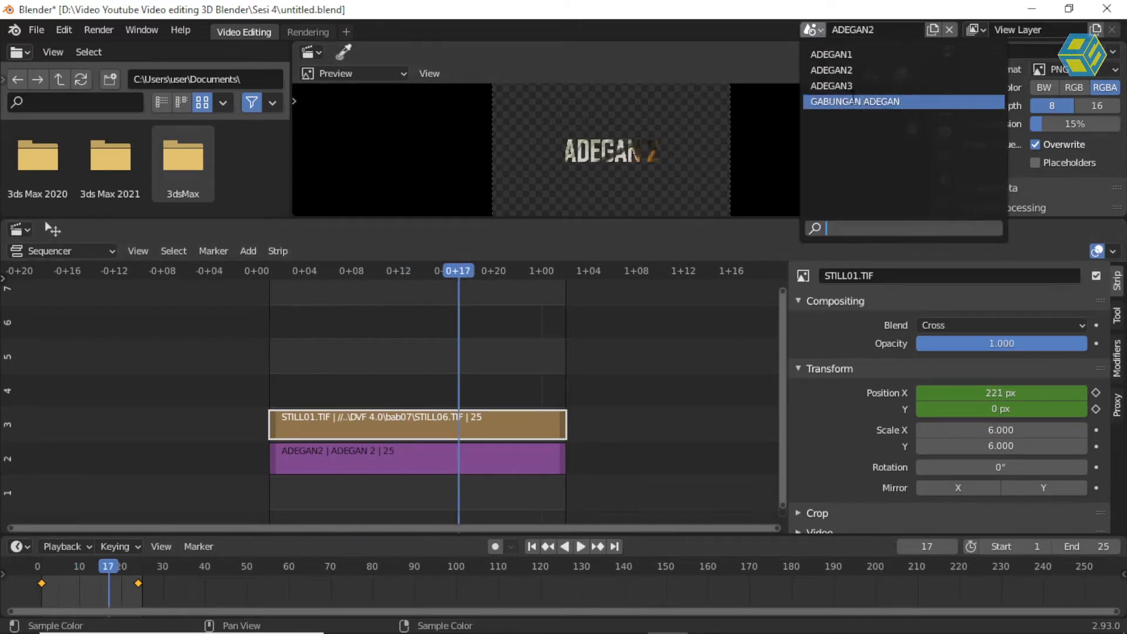
{"action": "left_click", "coordinate": [836, 83]}
{"action": "left_click_drag", "start_coordinate": [359, 277], "coordinate": [434, 306]}
{"action": "left_click", "coordinate": [811, 30]}
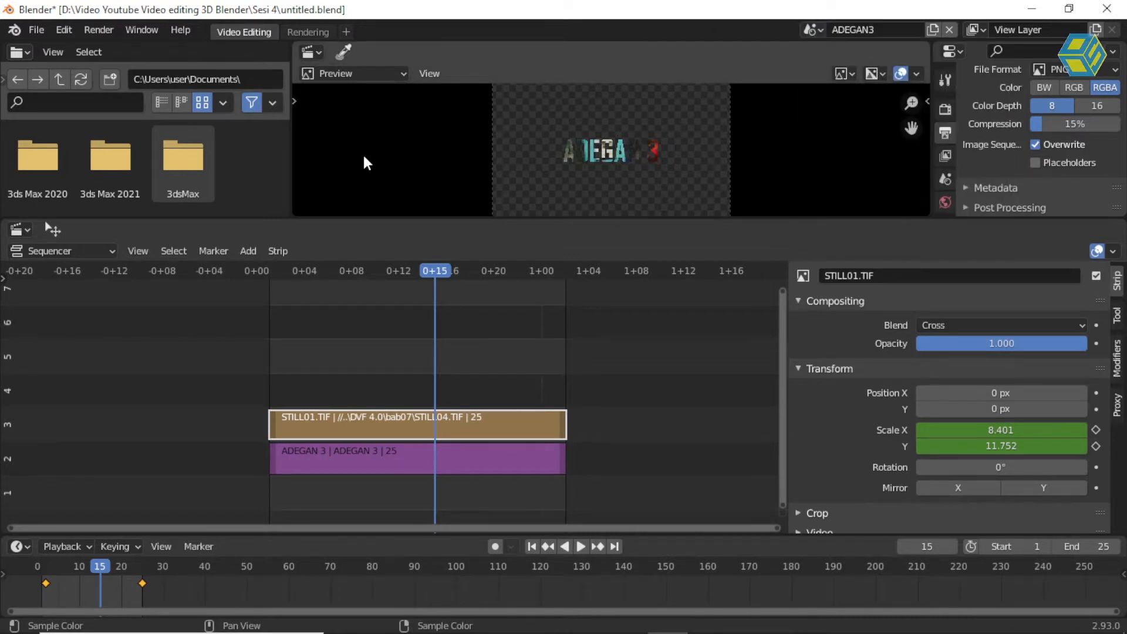
Step: Create a new Video Editing project without saving the changes to untitled.blend
{"action": "left_click", "coordinate": [34, 30]}
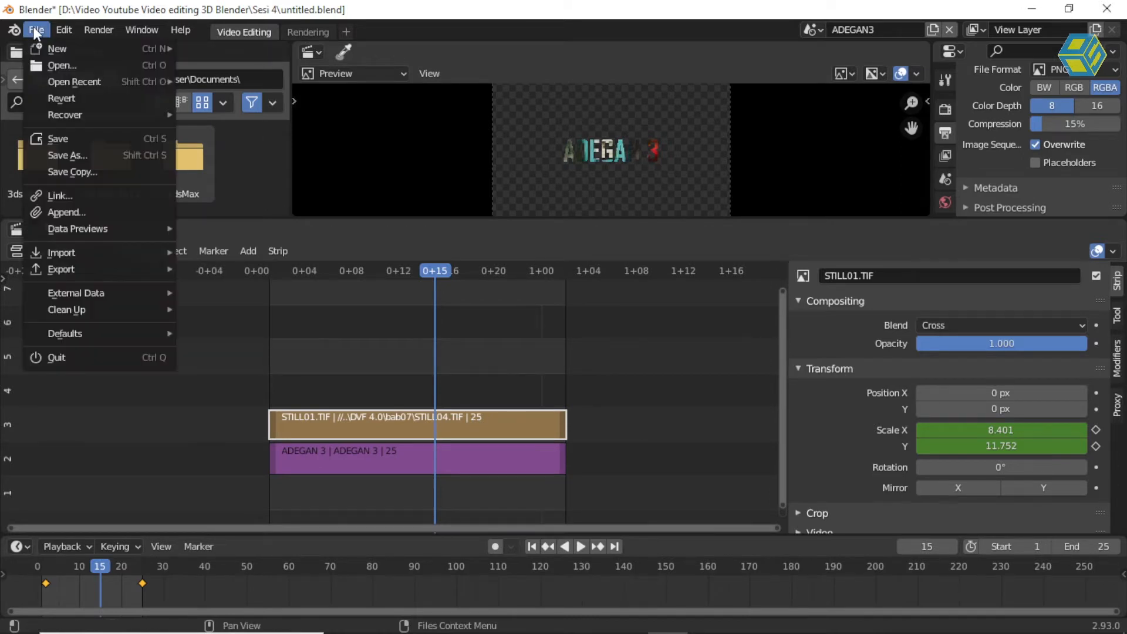
{"action": "mouse_move", "coordinate": [56, 46]}
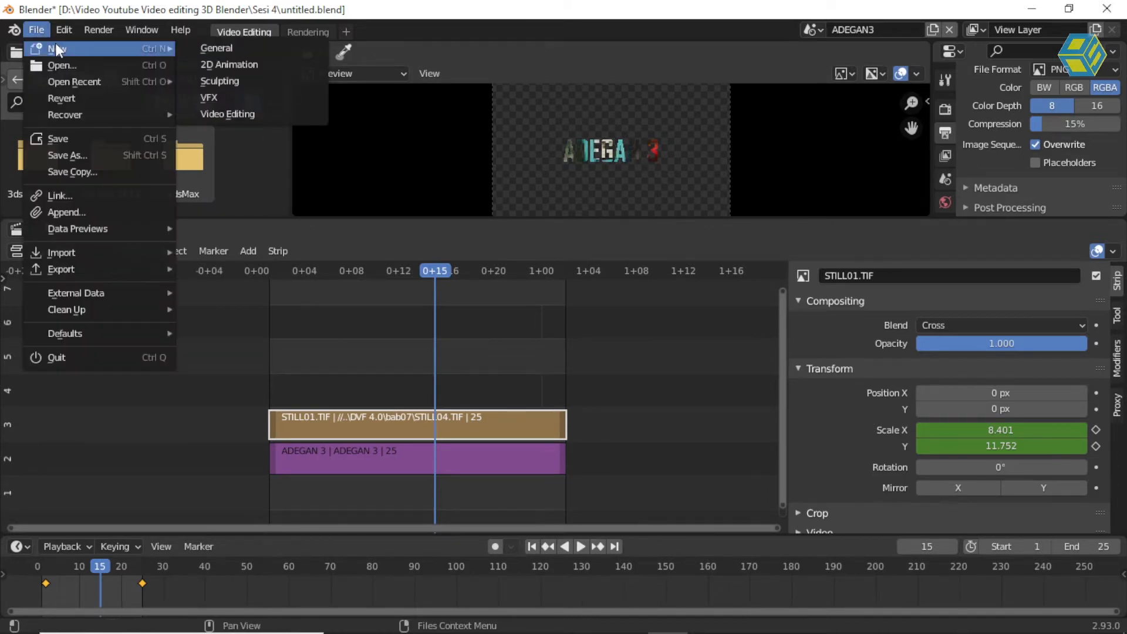
{"action": "left_click", "coordinate": [268, 111]}
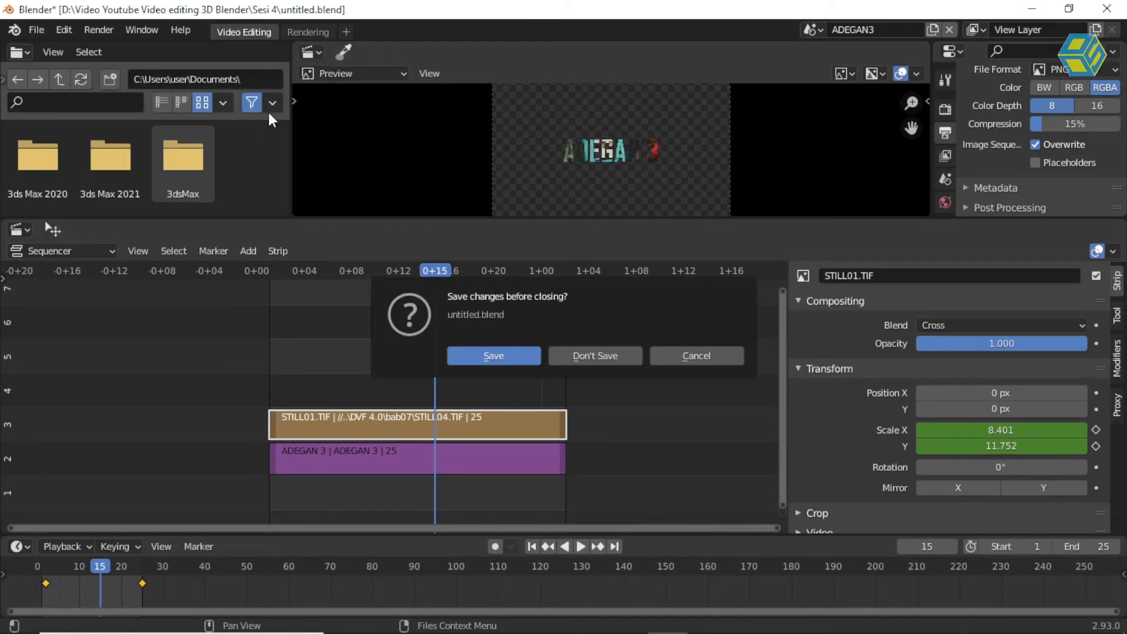
{"action": "left_click", "coordinate": [589, 355]}
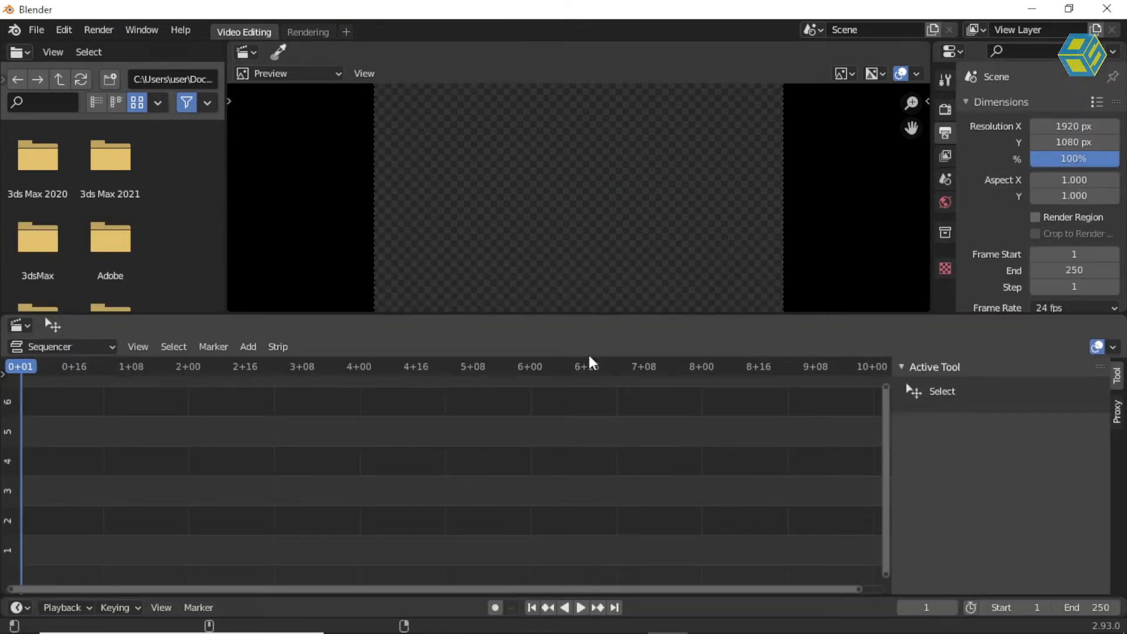
Step: Enter SCENE 1 as the name of the default scene
{"action": "left_click", "coordinate": [813, 29]}
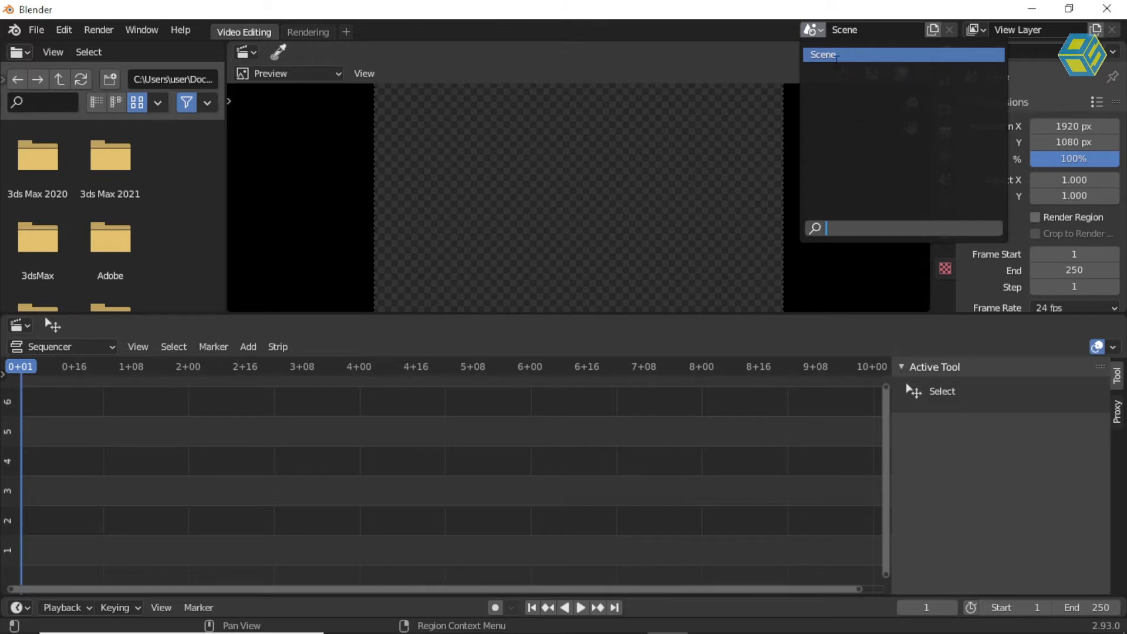
{"action": "left_click", "coordinate": [845, 54]}
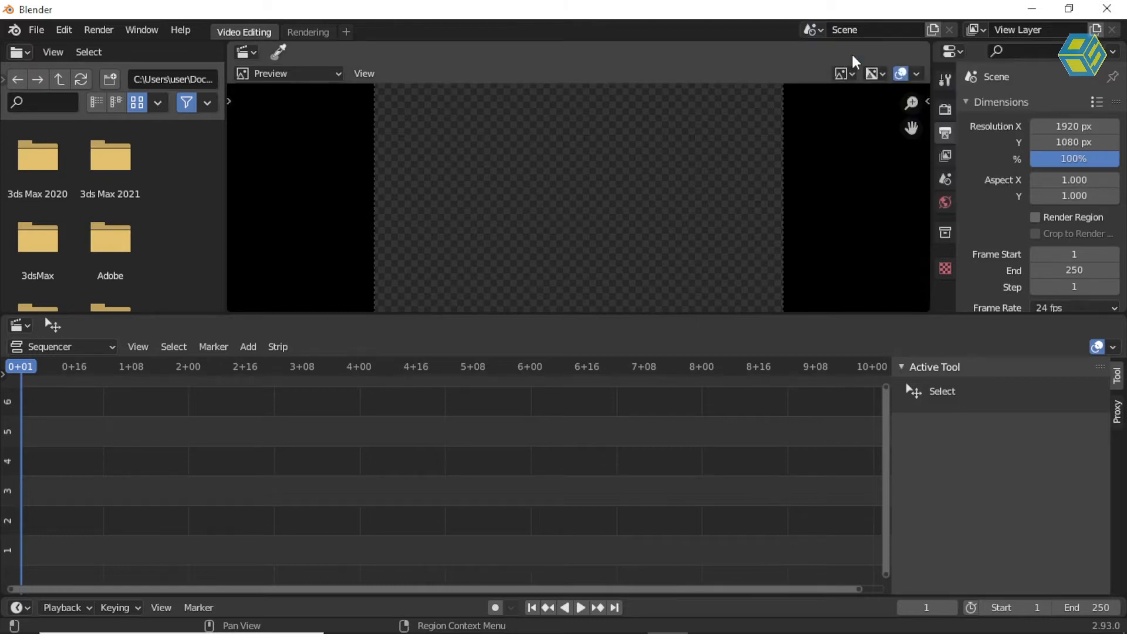
{"action": "double_click", "coordinate": [845, 29]}
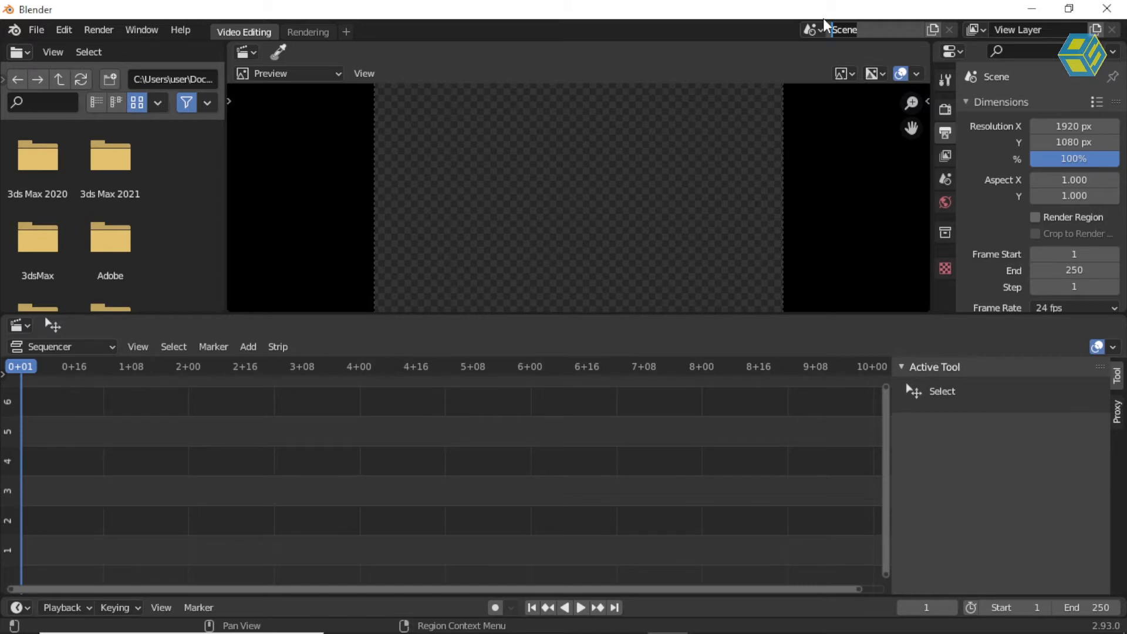
{"action": "type", "text": "A"}
{"action": "key", "text": "BackSpace"}
{"action": "key", "text": "BackSpace"}
{"action": "key", "text": "BackSpace"}
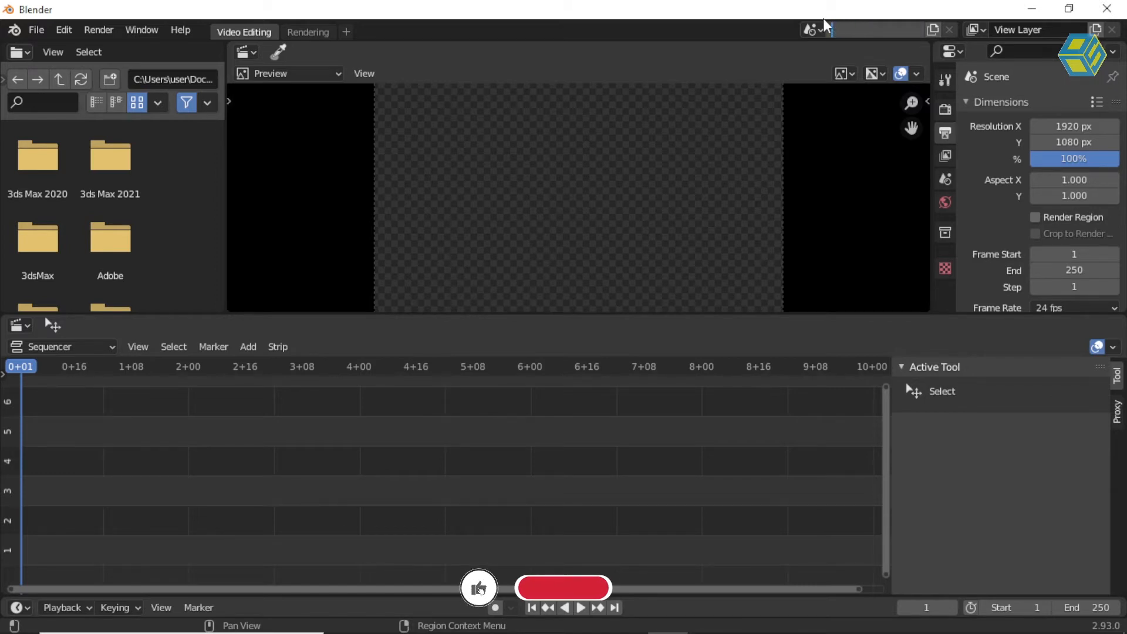
{"action": "type", "text": "SCE"}
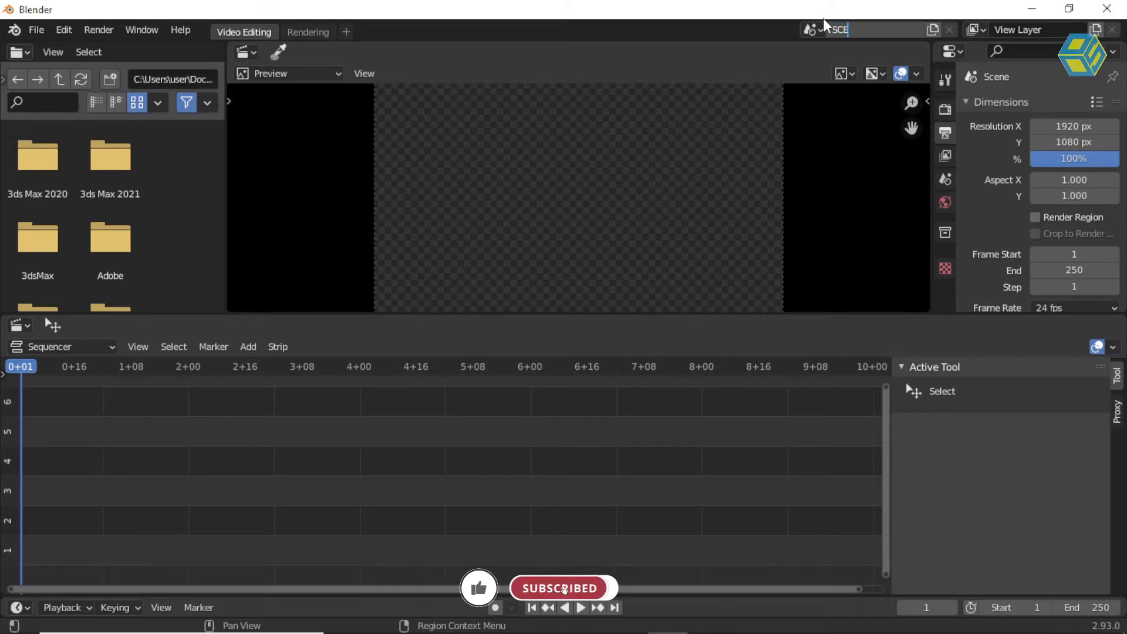
{"action": "type", "text": "NE 1"}
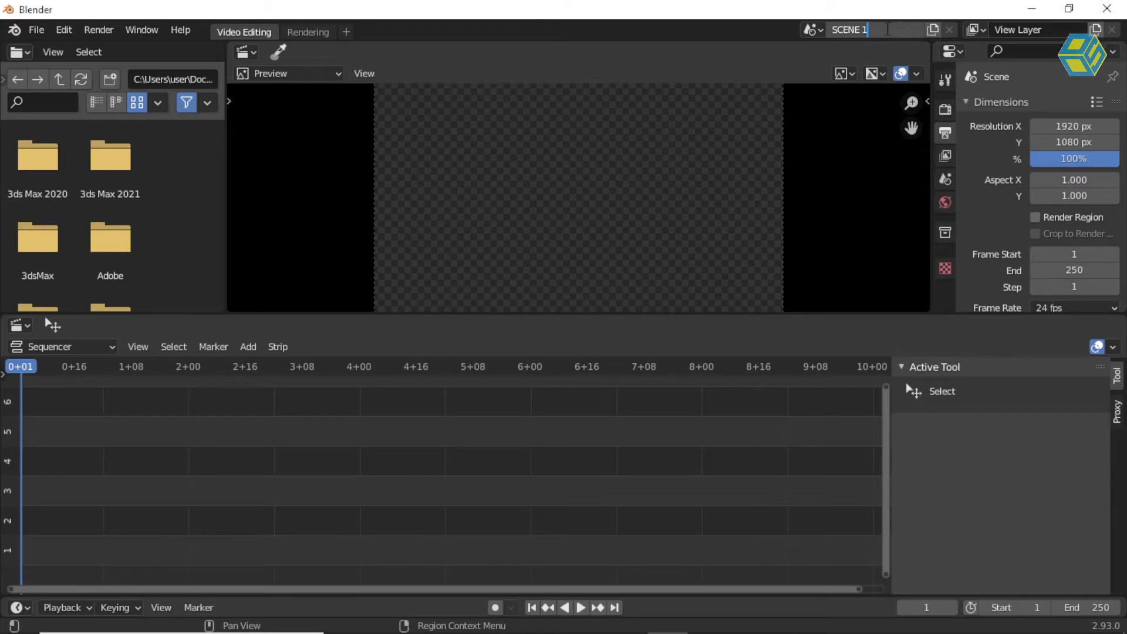
Step: Rename the default scene to ADEGAN 1 and check it in the scene list
{"action": "left_click_drag", "start_coordinate": [887, 30], "coordinate": [796, 23]}
{"action": "type", "text": "ADEGAN 1"}
{"action": "left_click", "coordinate": [813, 29]}
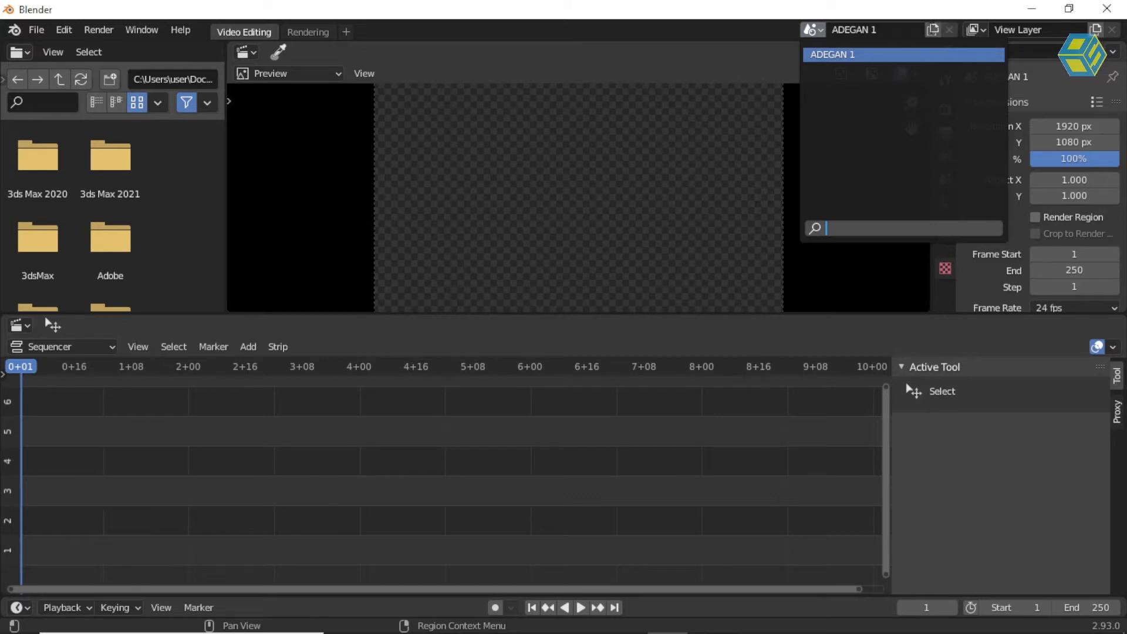
Step: Add a new empty scene and name it ADEGAN 2
{"action": "left_click", "coordinate": [932, 29]}
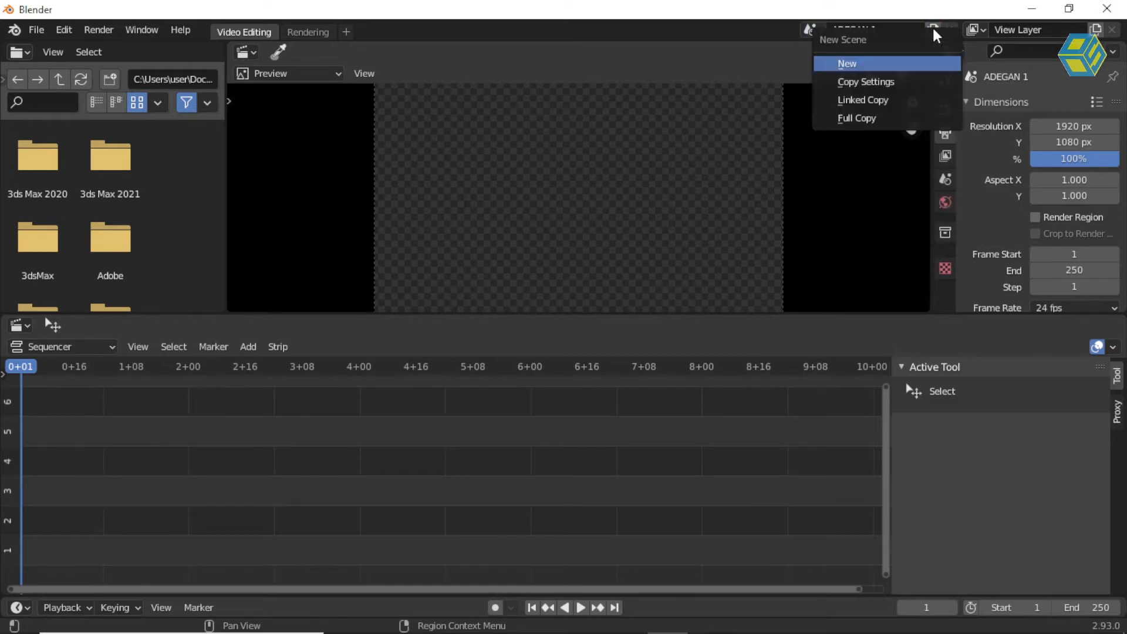
{"action": "left_click", "coordinate": [872, 71]}
{"action": "double_click", "coordinate": [868, 30]}
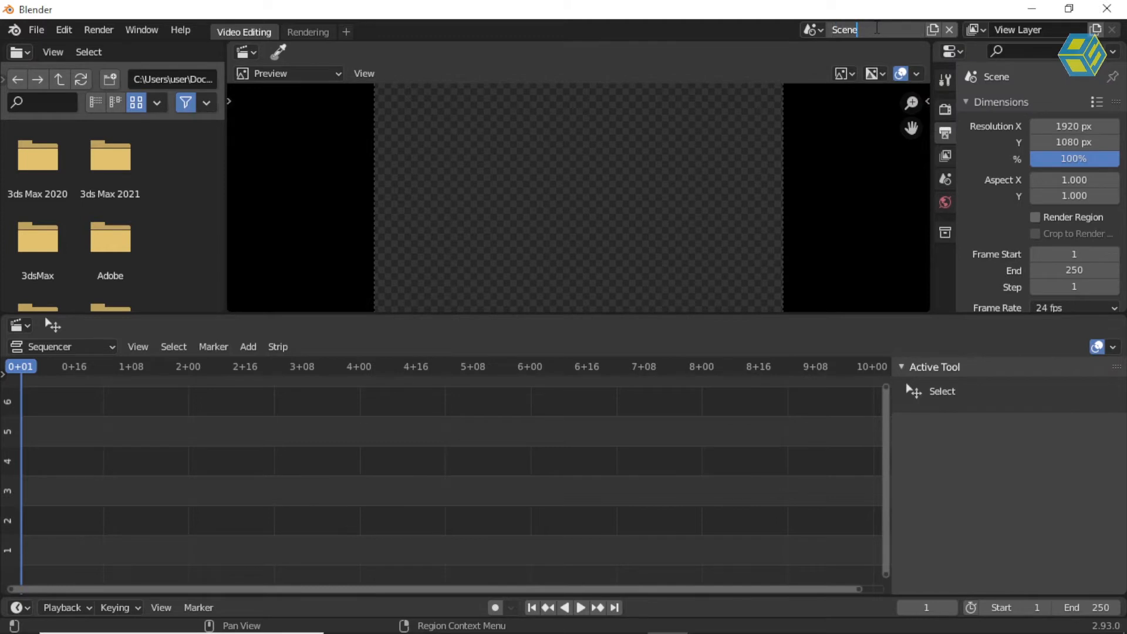
{"action": "type", "text": "ADEGAN"}
{"action": "type", "text": "2"}
{"action": "key", "text": "Return"}
Step: Add another new empty scene and name it ADEGAN 3
{"action": "left_click", "coordinate": [933, 29]}
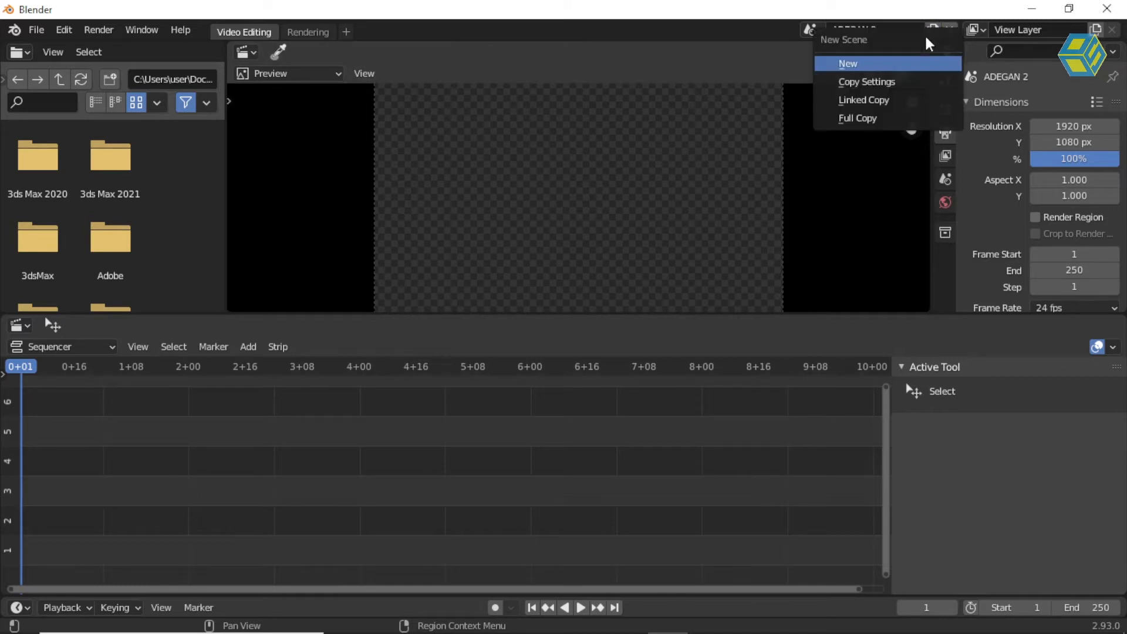
{"action": "left_click", "coordinate": [848, 63]}
{"action": "double_click", "coordinate": [856, 29]}
{"action": "key", "text": "shift+Home"}
{"action": "type", "text": "ADEGAN"}
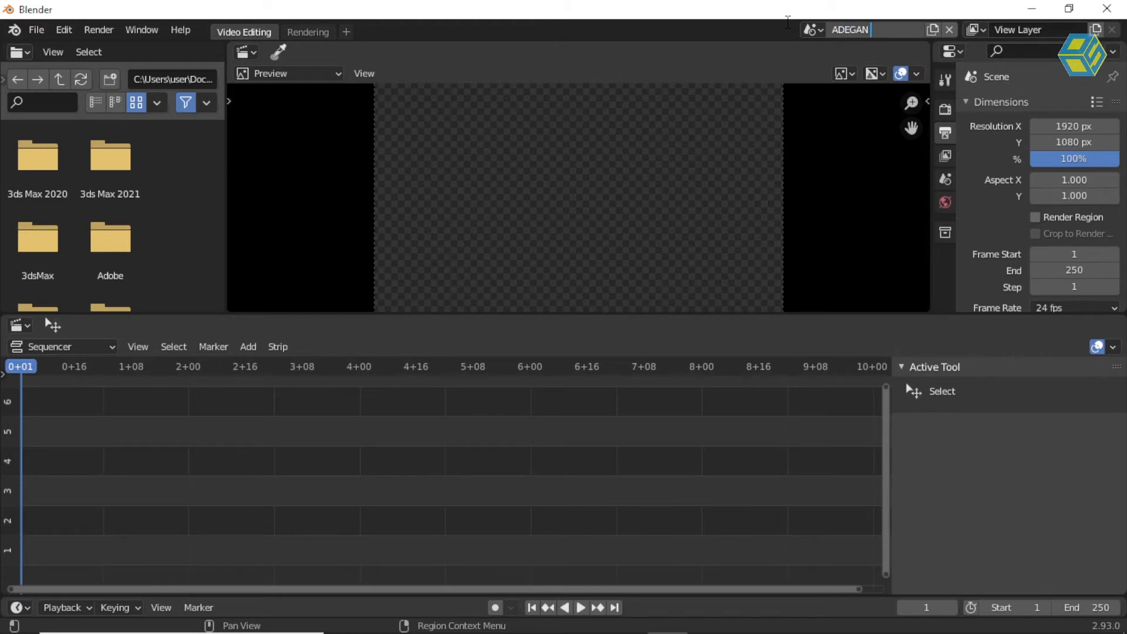
{"action": "type", "text": " 3"}
{"action": "key", "text": "Return"}
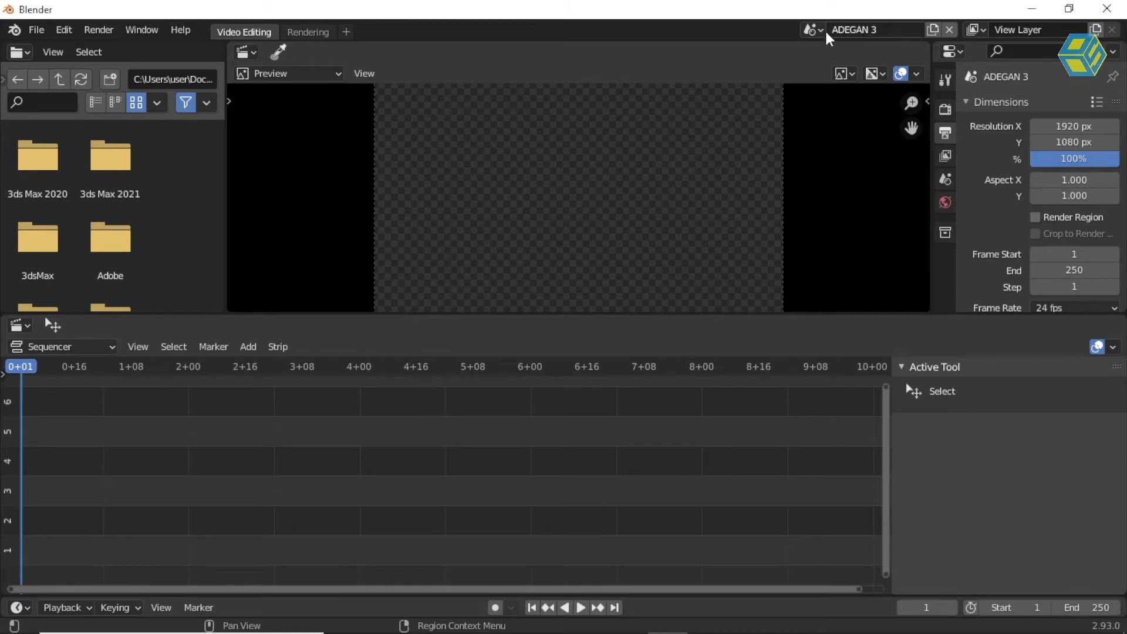
Step: Add a fourth empty scene and name it GABUNGAN ADEGAN
{"action": "left_click", "coordinate": [932, 30]}
{"action": "left_click", "coordinate": [878, 63]}
{"action": "left_click", "coordinate": [896, 30]}
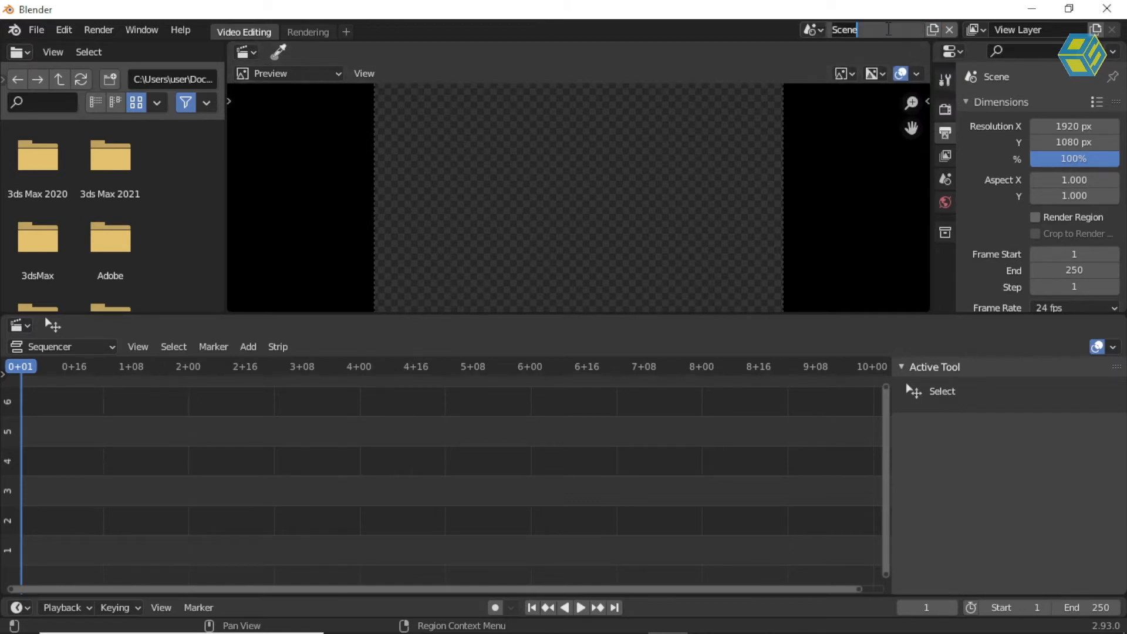
{"action": "type", "text": "GABUNGANADETA"}
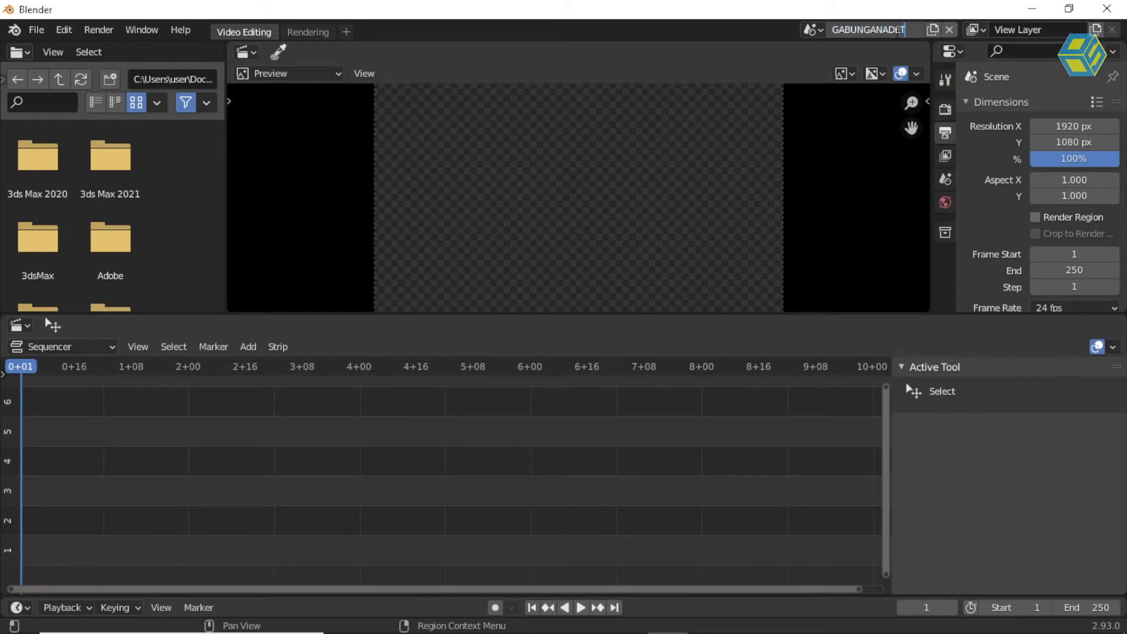
{"action": "key", "text": "BackSpace"}
{"action": "key", "text": "BackSpace"}
{"action": "key", "text": "BackSpace"}
{"action": "key", "text": "BackSpace"}
{"action": "key", "text": "BackSpace"}
{"action": "key", "text": "Return"}
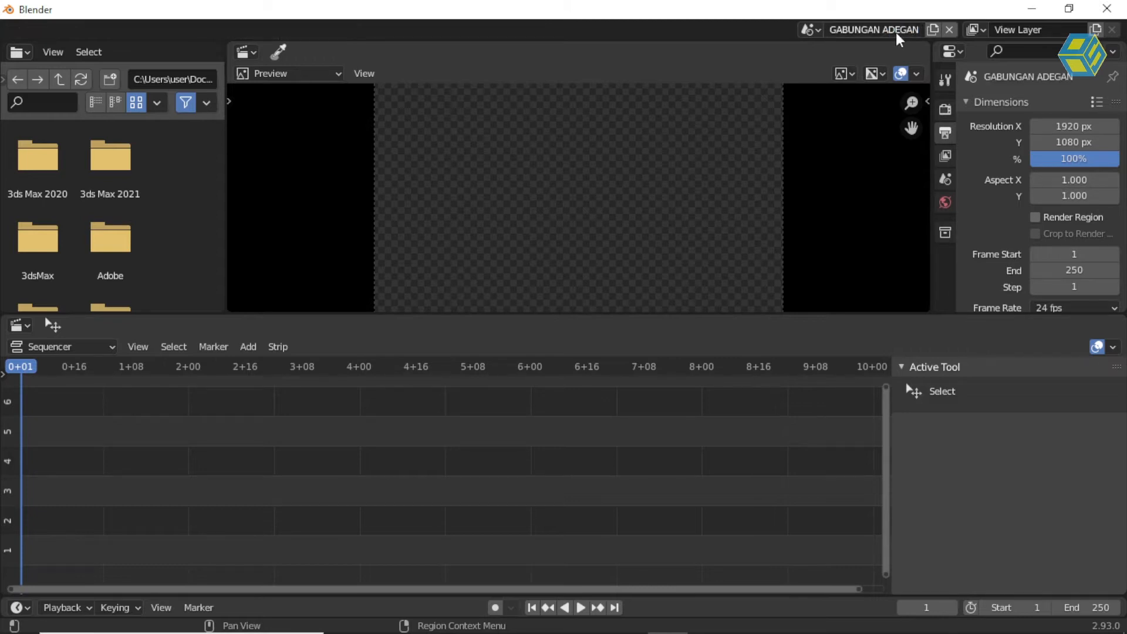
Step: Review the list of scenes and make ADEGAN 1 the active scene
{"action": "left_click", "coordinate": [810, 29]}
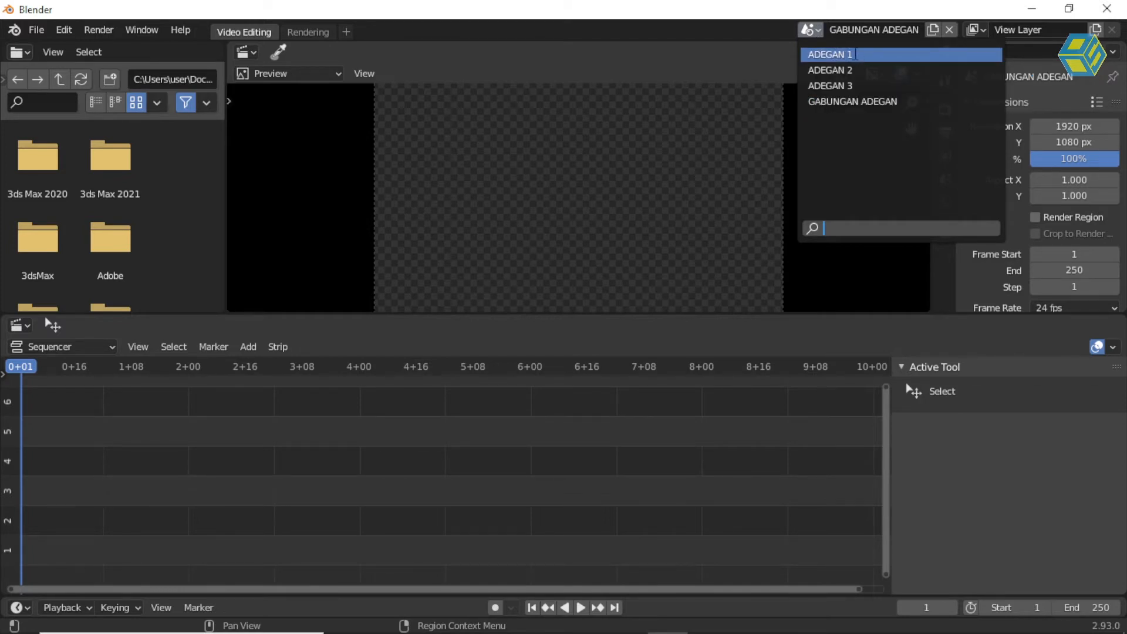
{"action": "left_click", "coordinate": [853, 102]}
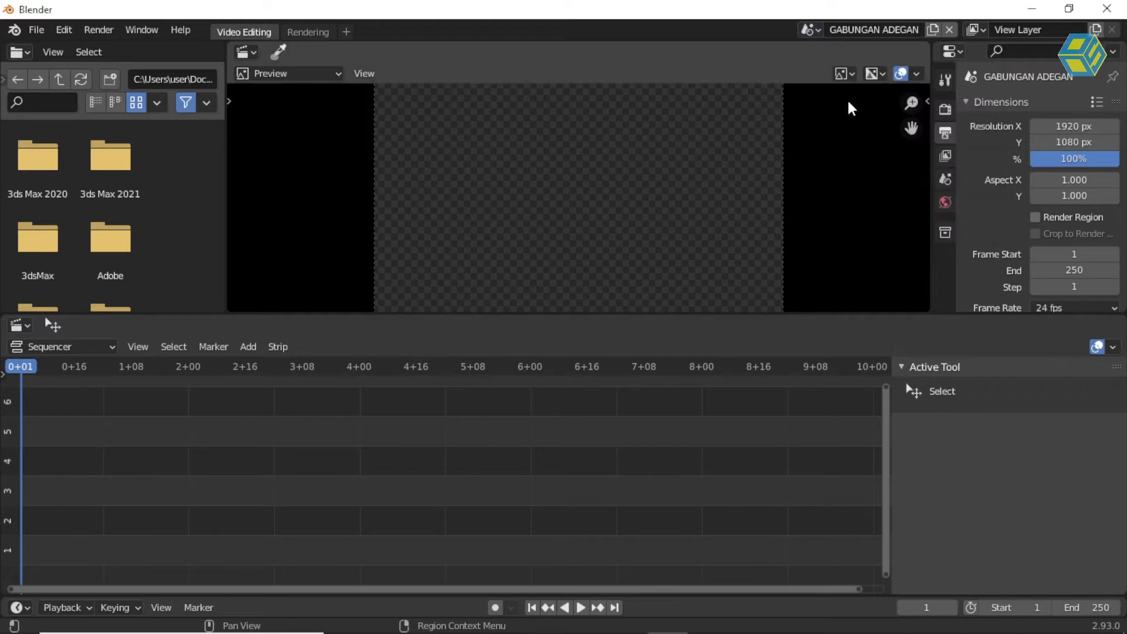
{"action": "left_click", "coordinate": [811, 29]}
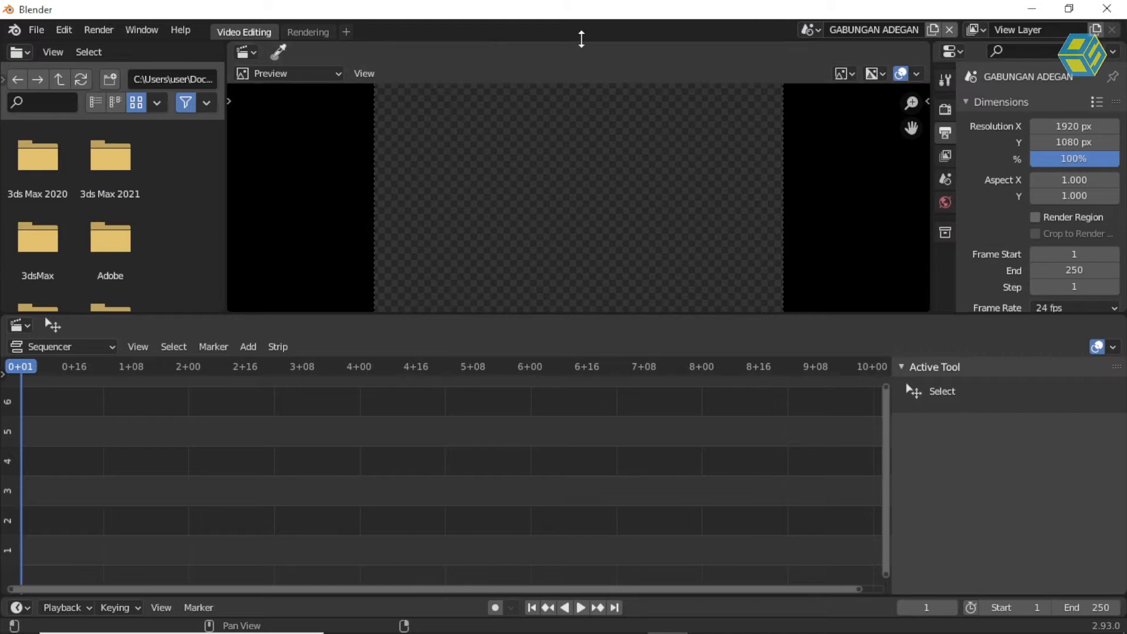
{"action": "left_click", "coordinate": [811, 30]}
{"action": "left_click", "coordinate": [830, 54]}
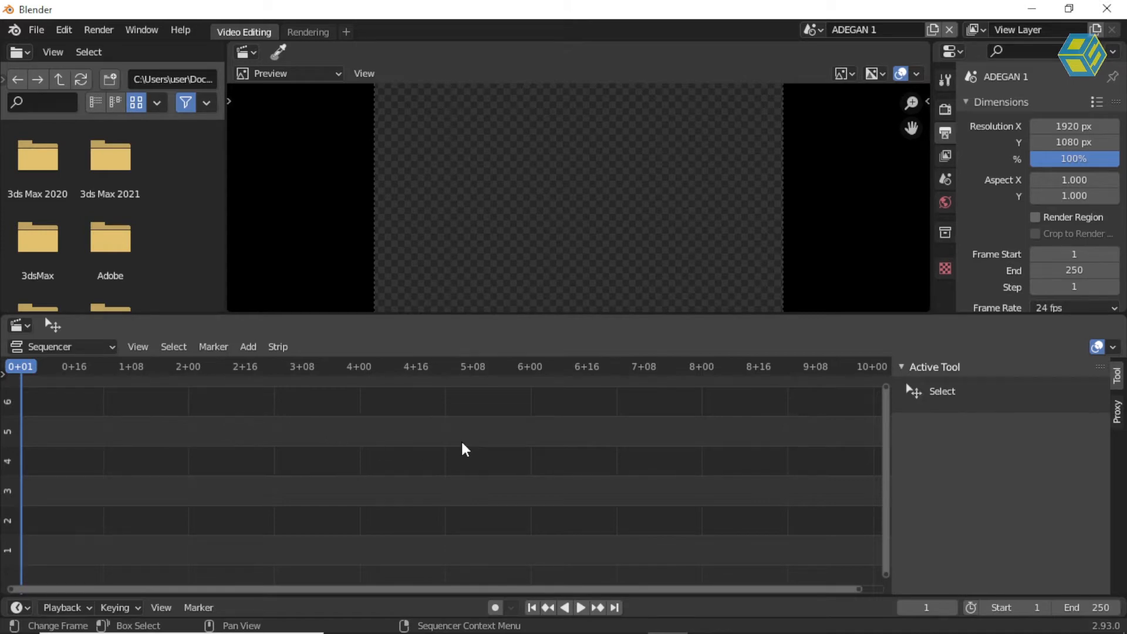
Step: Switch to the File Explorer window showing the Sesi 4 folder with the source media
{"action": "key", "text": "alt+Tab"}
{"action": "key", "text": "alt+Tab"}
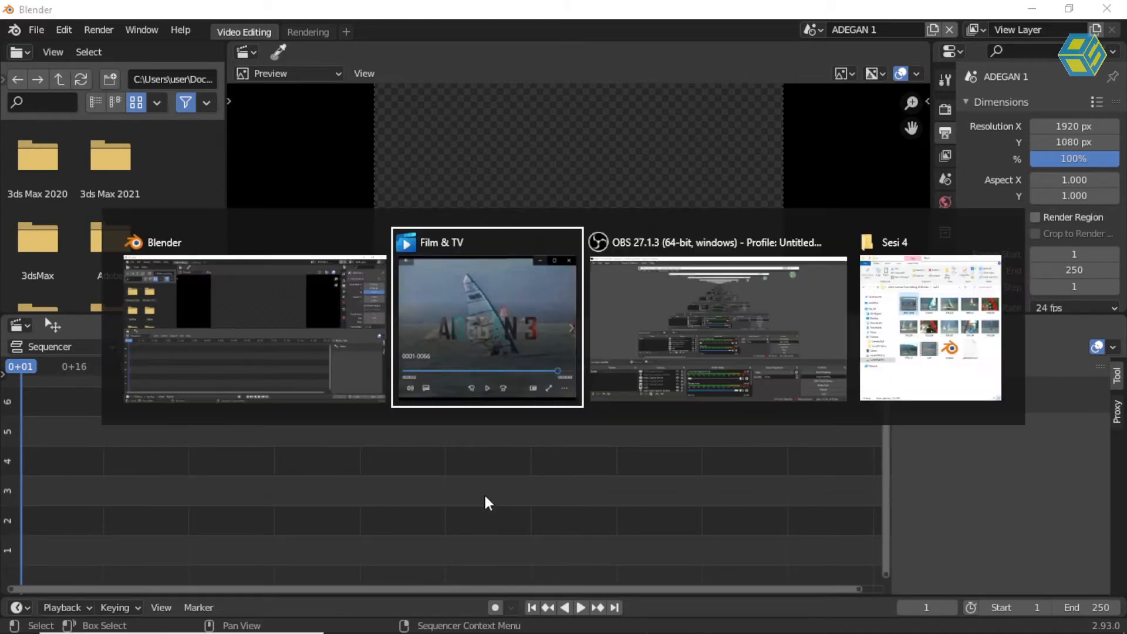
{"action": "key", "text": "alt+Tab"}
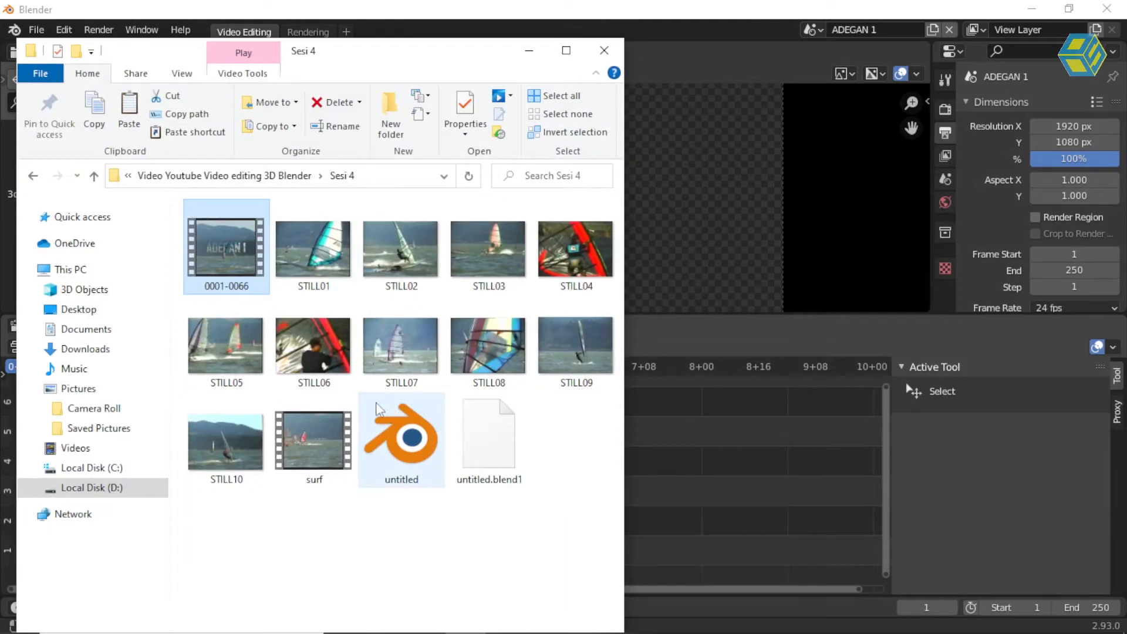
Step: Place the STILL01 image from the Sesi 4 folder on sequencer channel 1, starting at frame 1
{"action": "left_click_drag", "start_coordinate": [435, 57], "coordinate": [621, 62]}
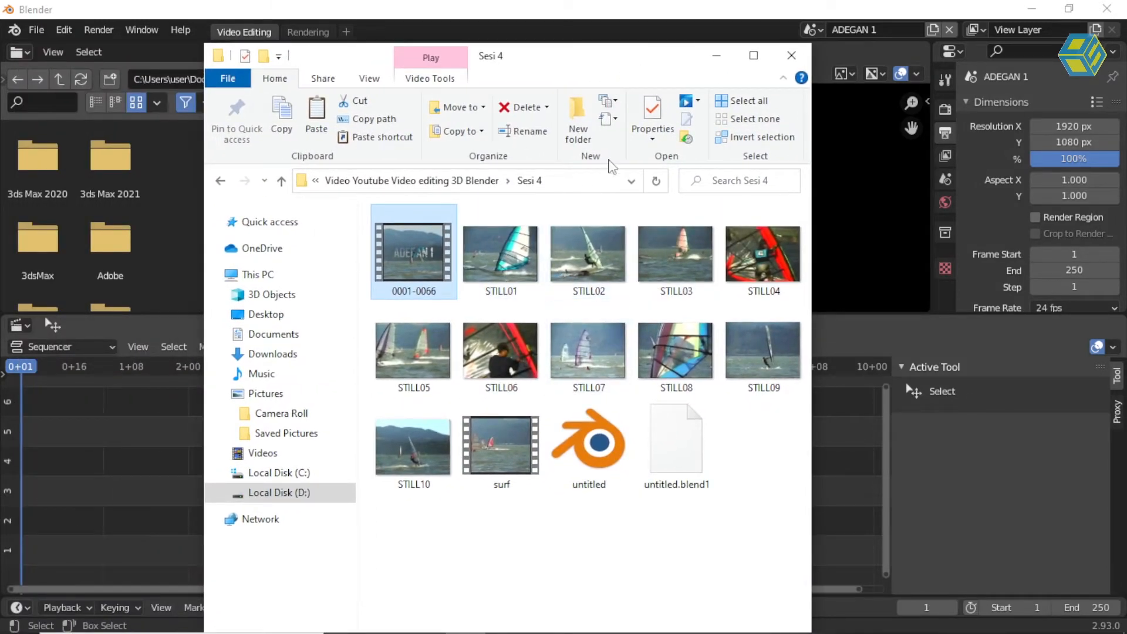
{"action": "left_click_drag", "start_coordinate": [610, 59], "coordinate": [766, 88]}
{"action": "left_click_drag", "start_coordinate": [656, 282], "coordinate": [43, 491]}
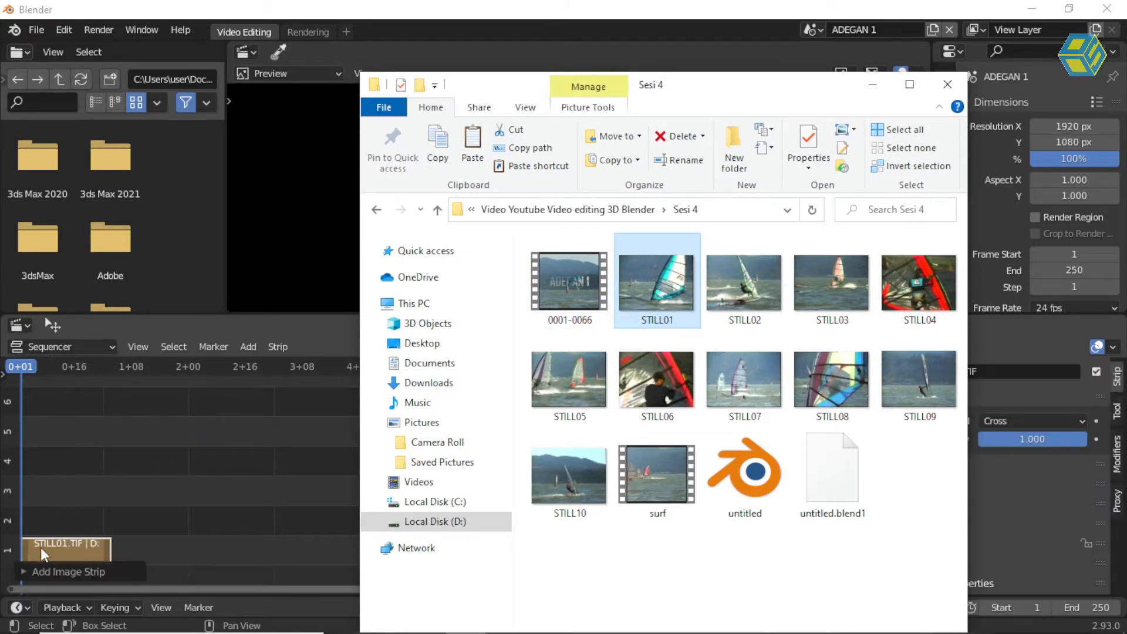
{"action": "left_click", "coordinate": [78, 491]}
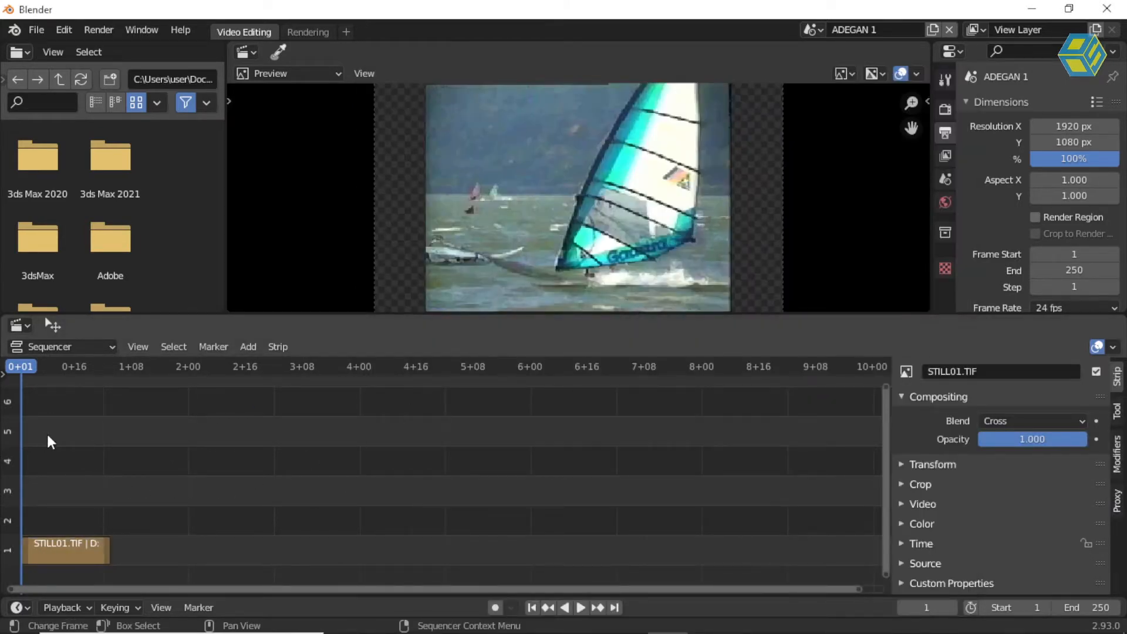
Step: Move the playhead to frame 25, the end of the STILL01 strip, and set the scene's end frame to 25
{"action": "scroll", "coordinate": [58, 405], "scroll_direction": "down", "scroll_amount": 3, "text": "ctrl"}
{"action": "key", "text": "Home"}
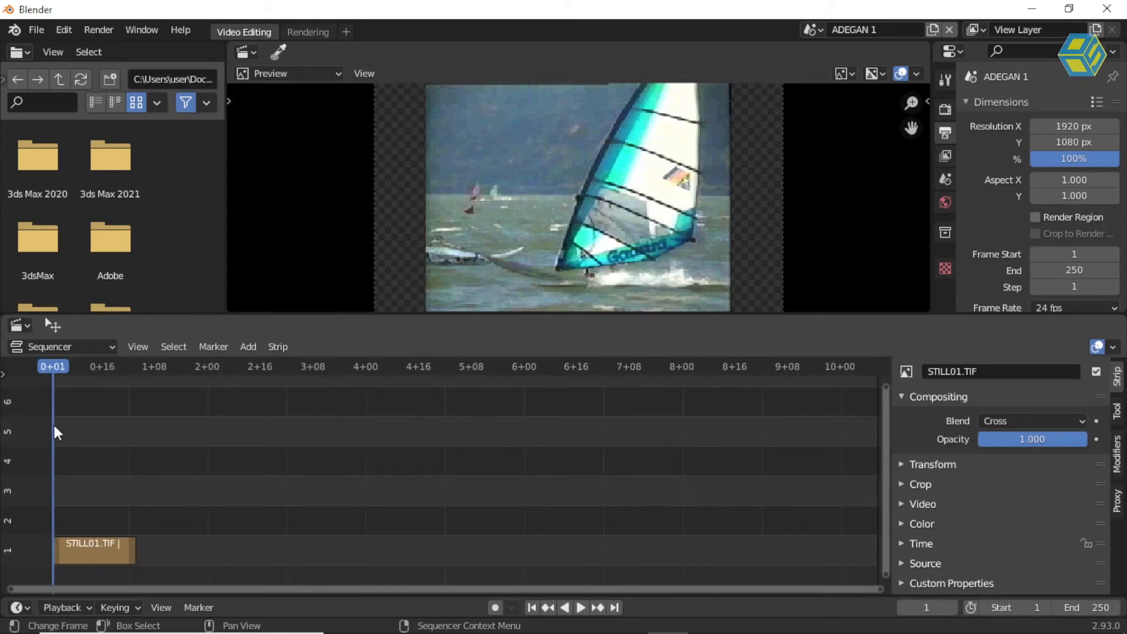
{"action": "scroll", "coordinate": [109, 545], "scroll_direction": "up", "scroll_amount": 4}
{"action": "middle_click_drag", "start_coordinate": [164, 535], "coordinate": [549, 484]}
{"action": "scroll", "coordinate": [348, 549], "scroll_direction": "up", "scroll_amount": 7}
{"action": "middle_click_drag", "start_coordinate": [368, 533], "coordinate": [423, 470]}
{"action": "left_click_drag", "start_coordinate": [350, 375], "coordinate": [447, 383]}
{"action": "left_click_drag", "start_coordinate": [444, 597], "coordinate": [264, 520]}
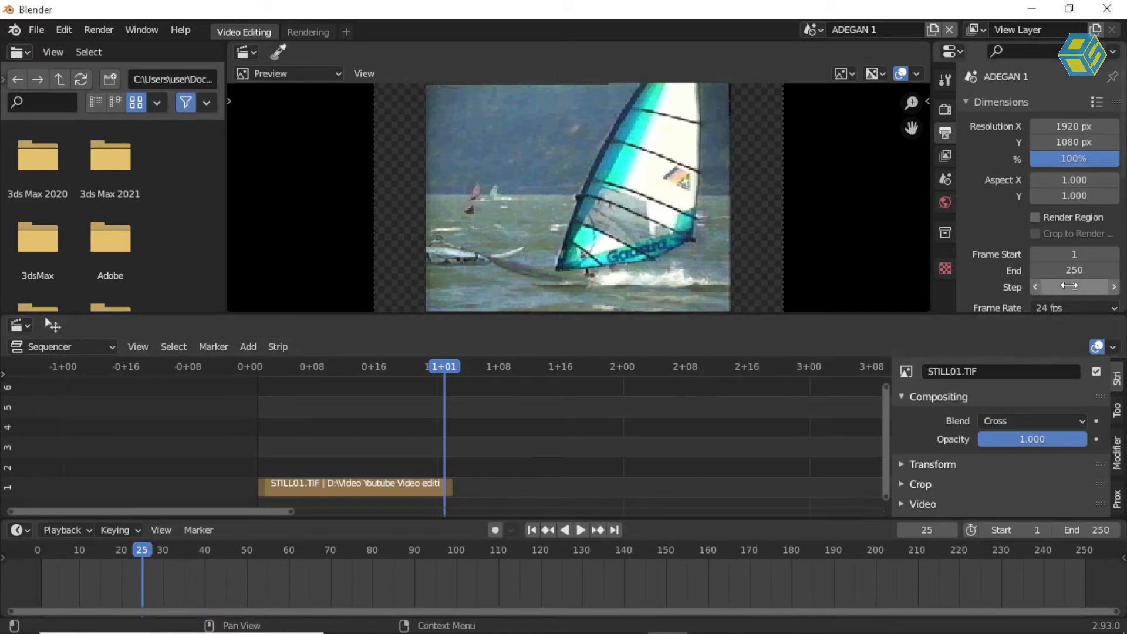
{"action": "left_click", "coordinate": [1080, 274]}
{"action": "key", "text": "BackSpace"}
{"action": "key", "text": "Return"}
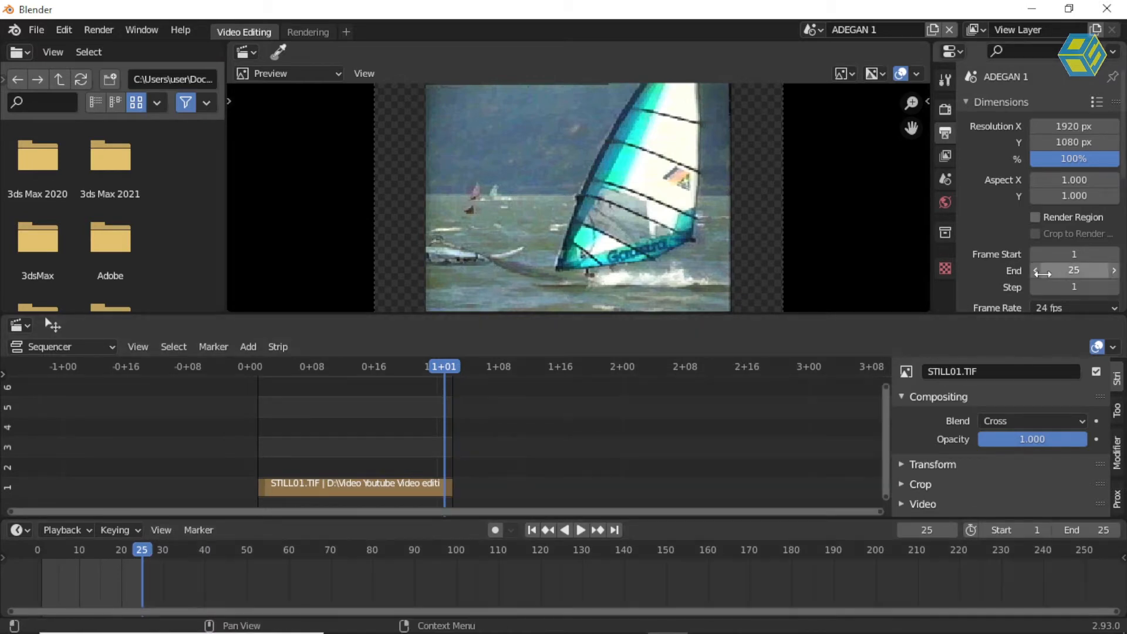
Step: Play back the shortened frame range and place the playhead at frame 7
{"action": "scroll", "coordinate": [433, 395], "scroll_direction": "up", "scroll_amount": 3}
{"action": "scroll", "coordinate": [435, 460], "scroll_direction": "up", "scroll_amount": 4}
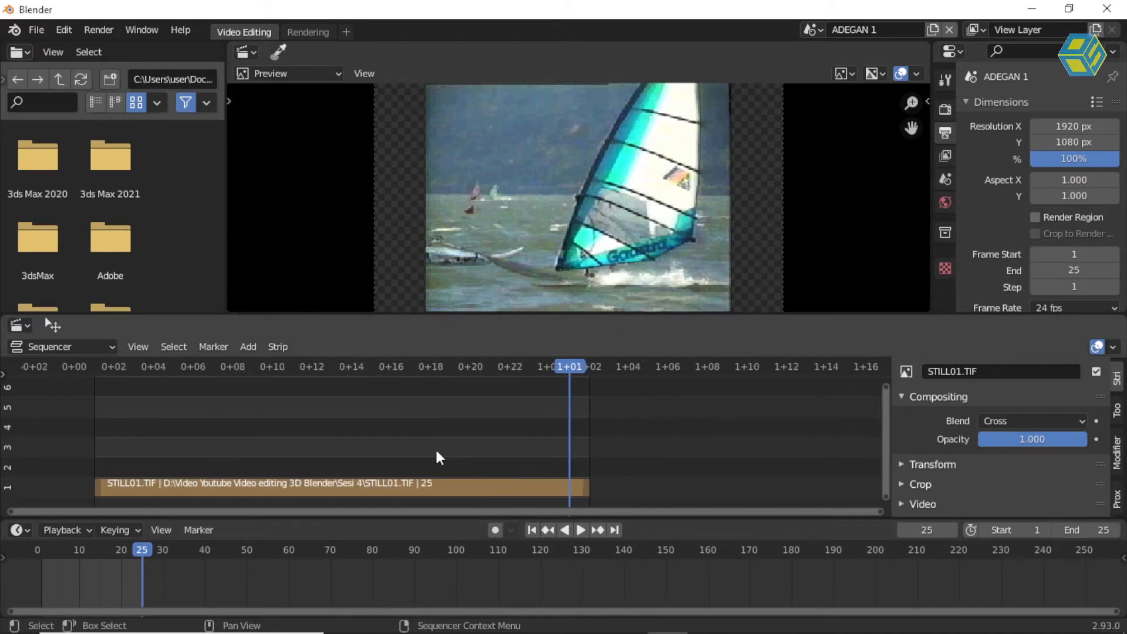
{"action": "left_click", "coordinate": [348, 367]}
{"action": "key", "text": "space"}
{"action": "left_click_drag", "start_coordinate": [348, 367], "coordinate": [244, 385]}
{"action": "key", "text": "space"}
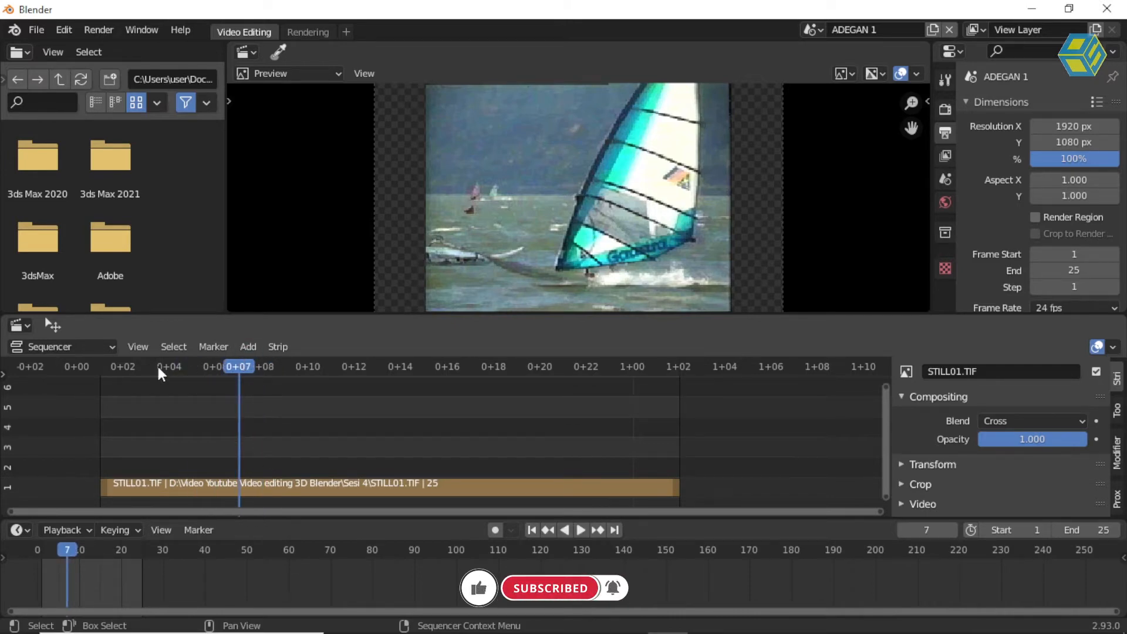
Step: Add a text strip above the STILL01 strip and set its text to ADEGAN 1
{"action": "left_click", "coordinate": [248, 347]}
{"action": "mouse_move", "coordinate": [286, 402]}
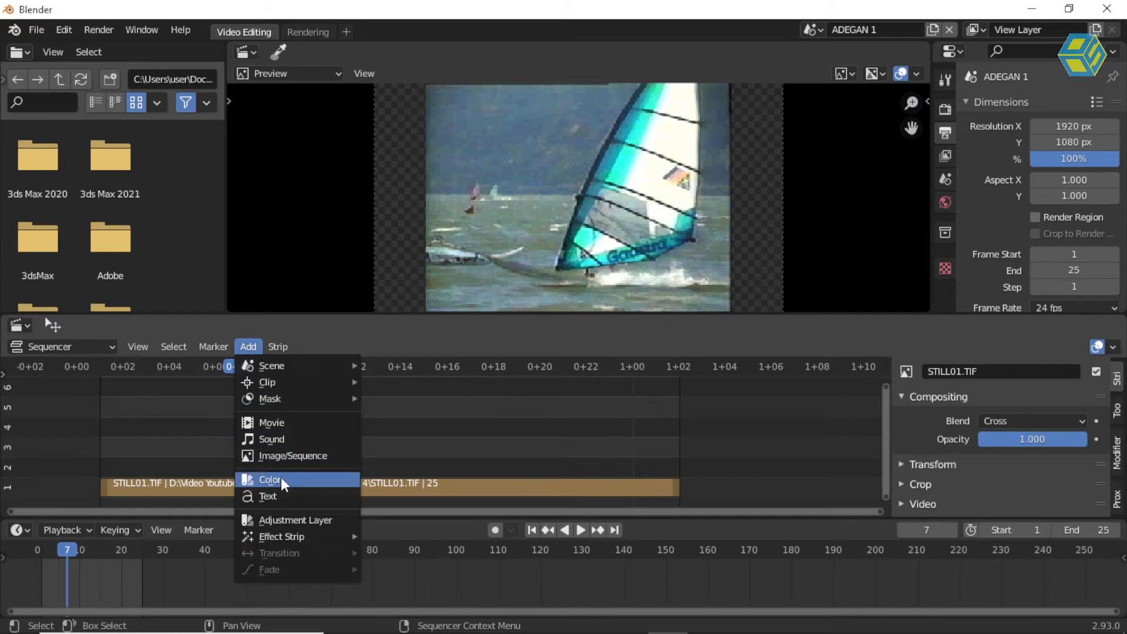
{"action": "left_click", "coordinate": [290, 496]}
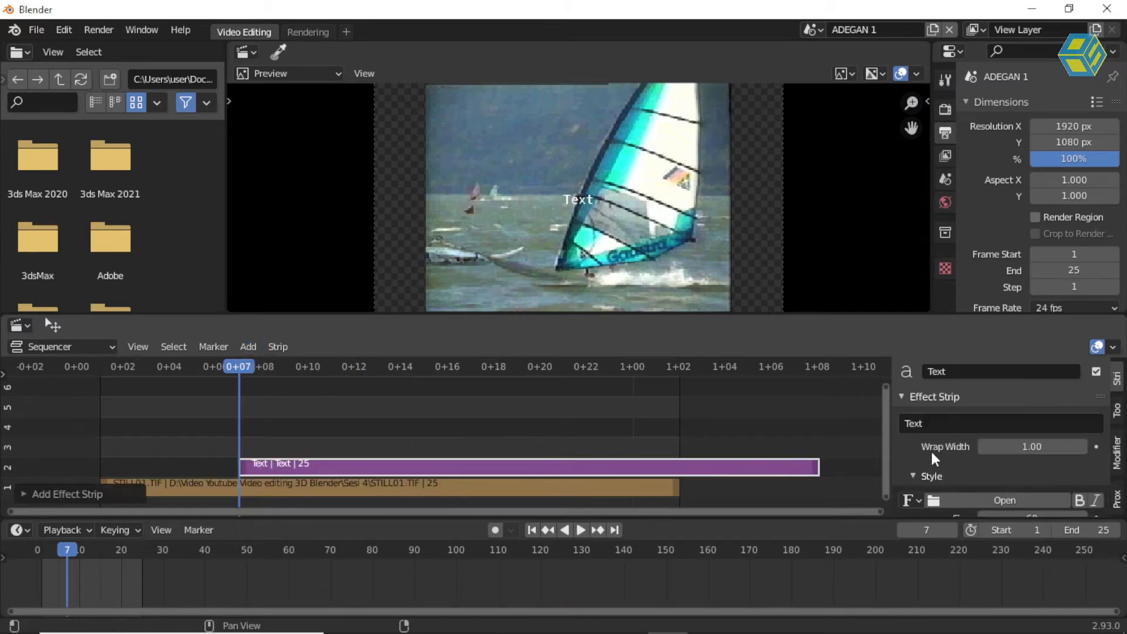
{"action": "left_click", "coordinate": [958, 372]}
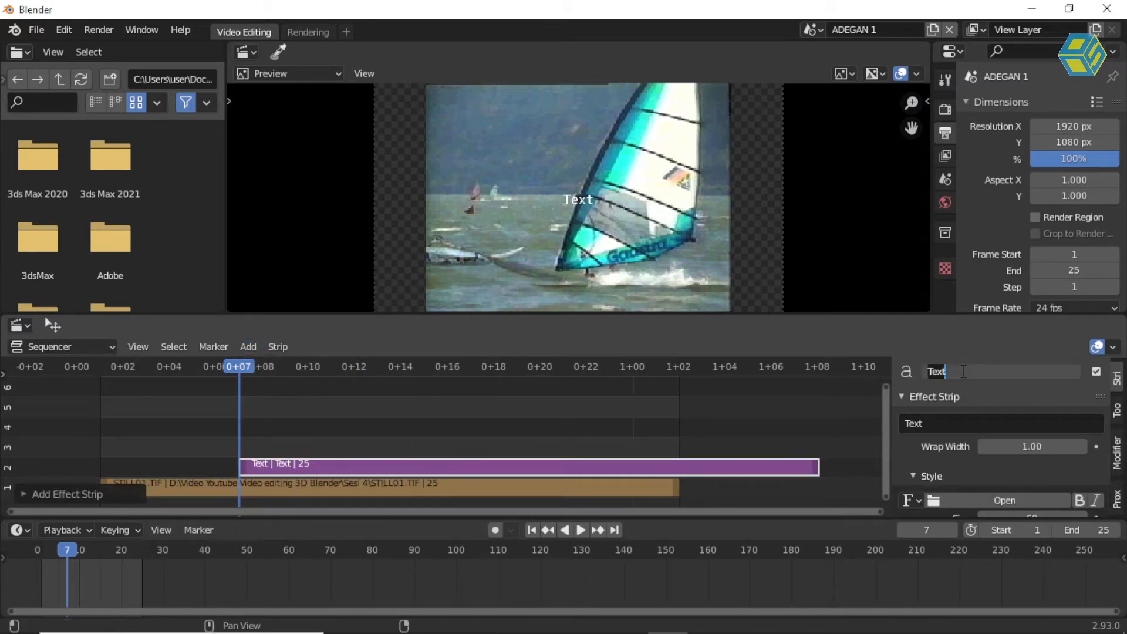
{"action": "left_click", "coordinate": [941, 427]}
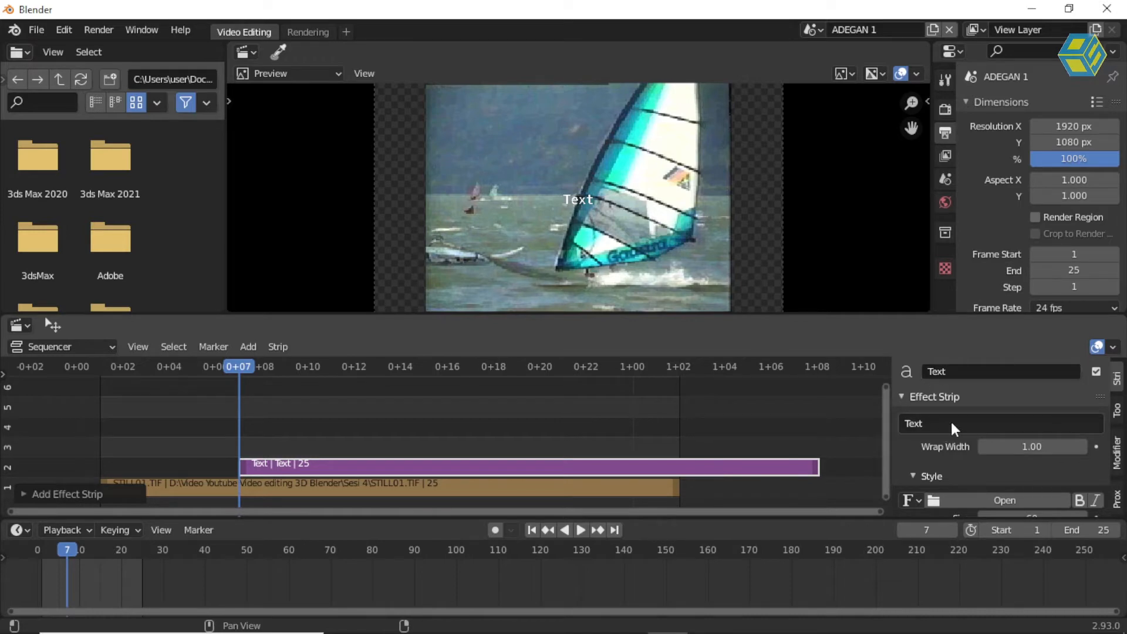
{"action": "left_click", "coordinate": [945, 423]}
{"action": "left_click_drag", "start_coordinate": [945, 426], "coordinate": [883, 421]}
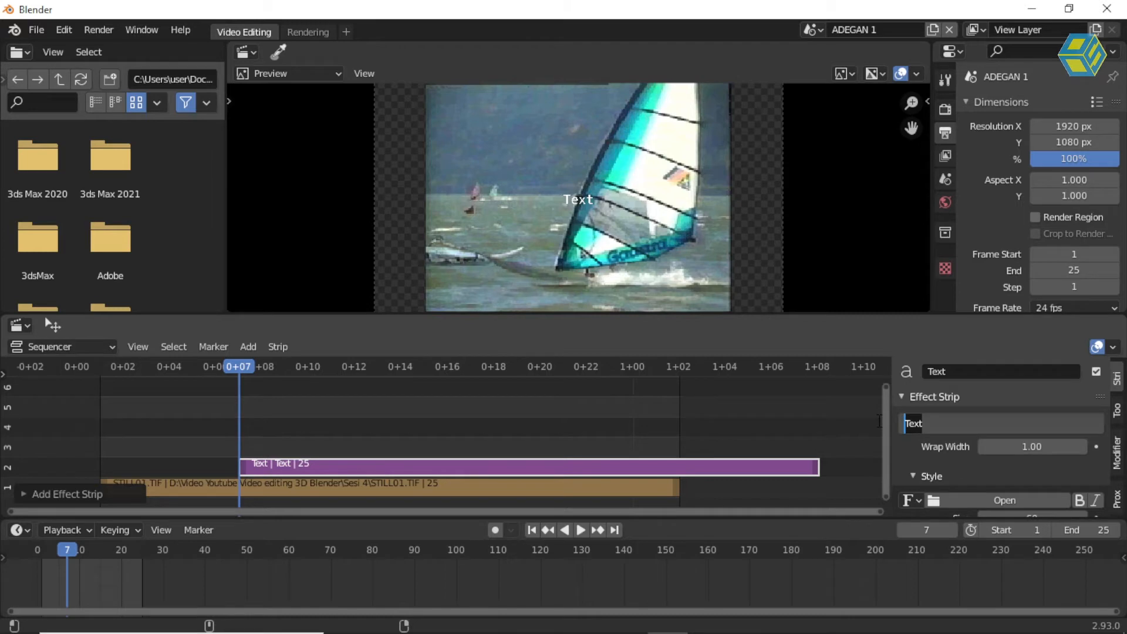
{"action": "type", "text": "ADEGAN 1"}
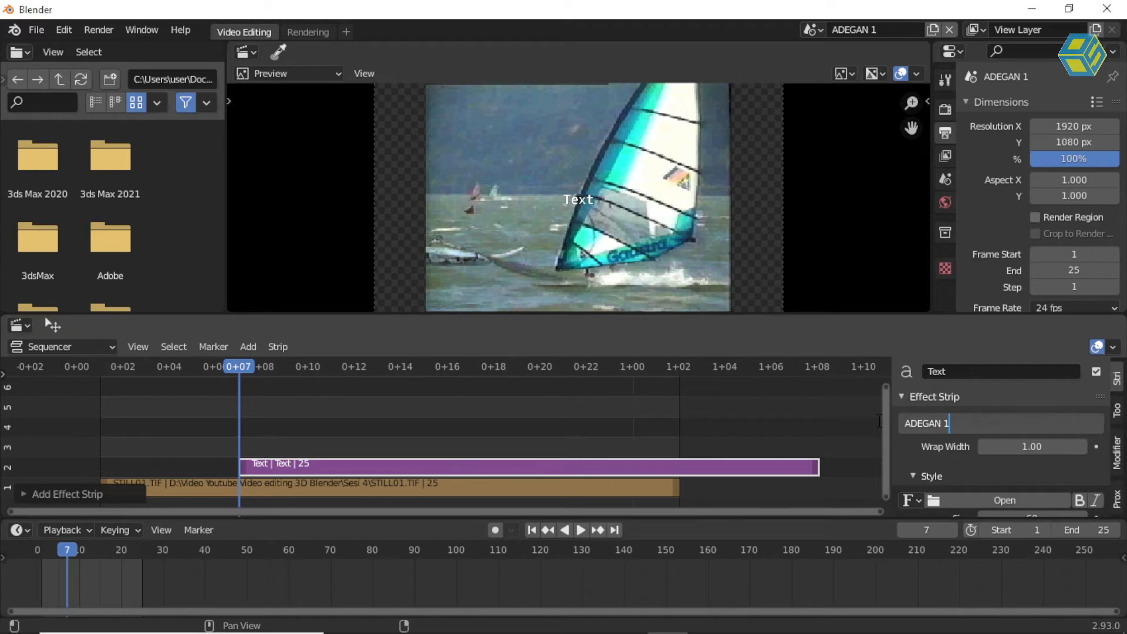
{"action": "key", "text": "Return"}
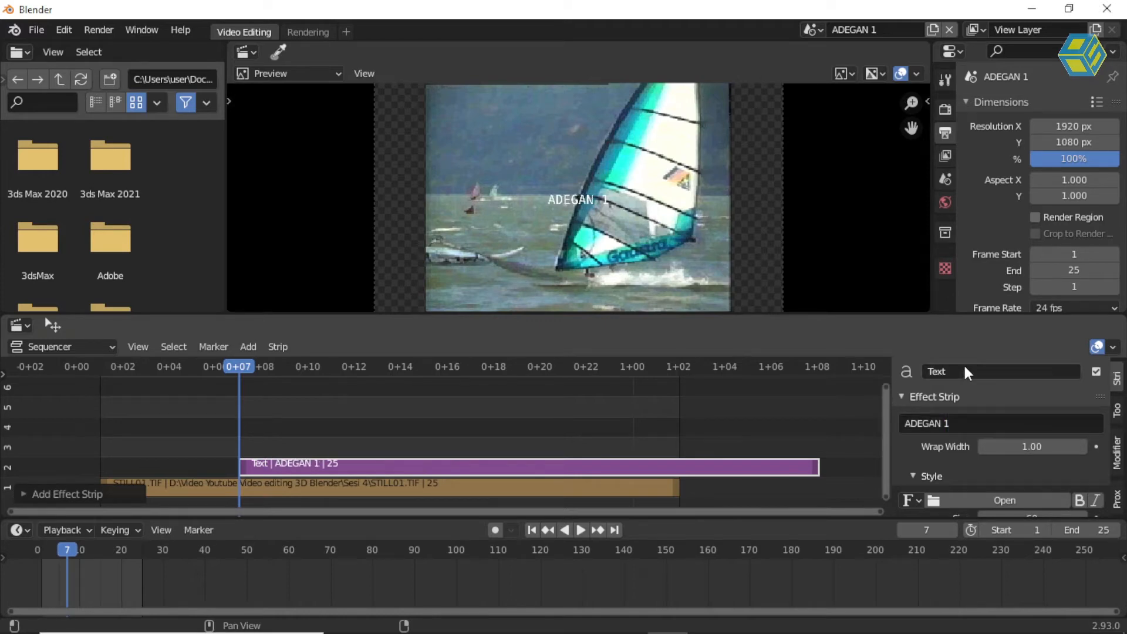
Step: Rename the text strip TULISAN 1 and shift it on channel 2 to line up with the STILL01 strip from frame 1
{"action": "left_click", "coordinate": [965, 371]}
{"action": "type", "text": "TULISAN 1"}
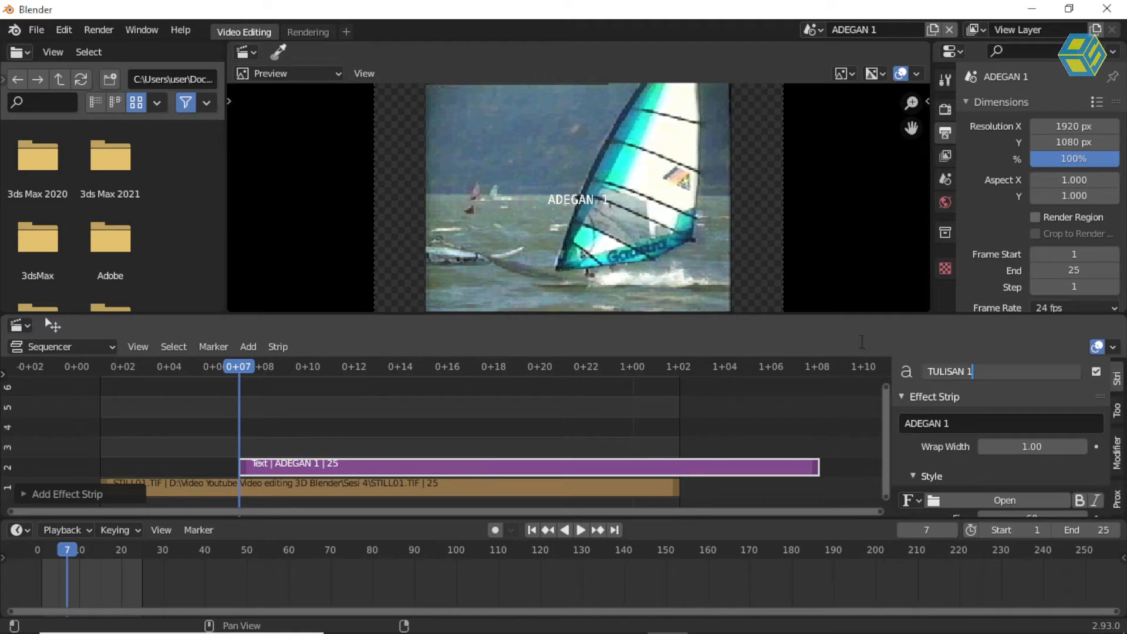
{"action": "key", "text": "Return"}
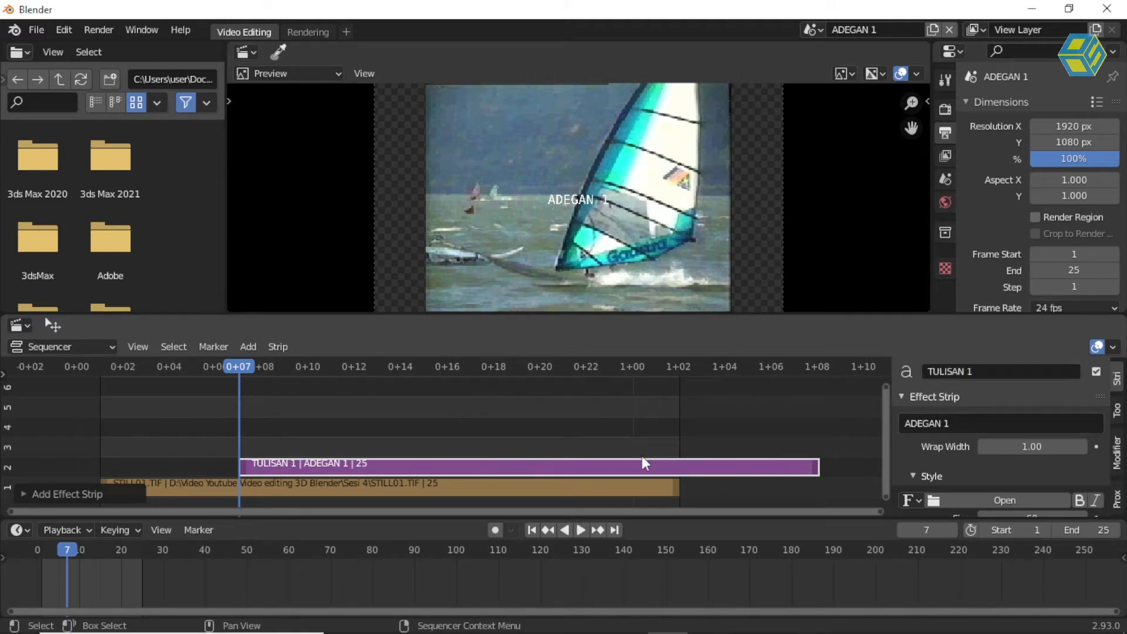
{"action": "left_click_drag", "start_coordinate": [432, 469], "coordinate": [294, 478]}
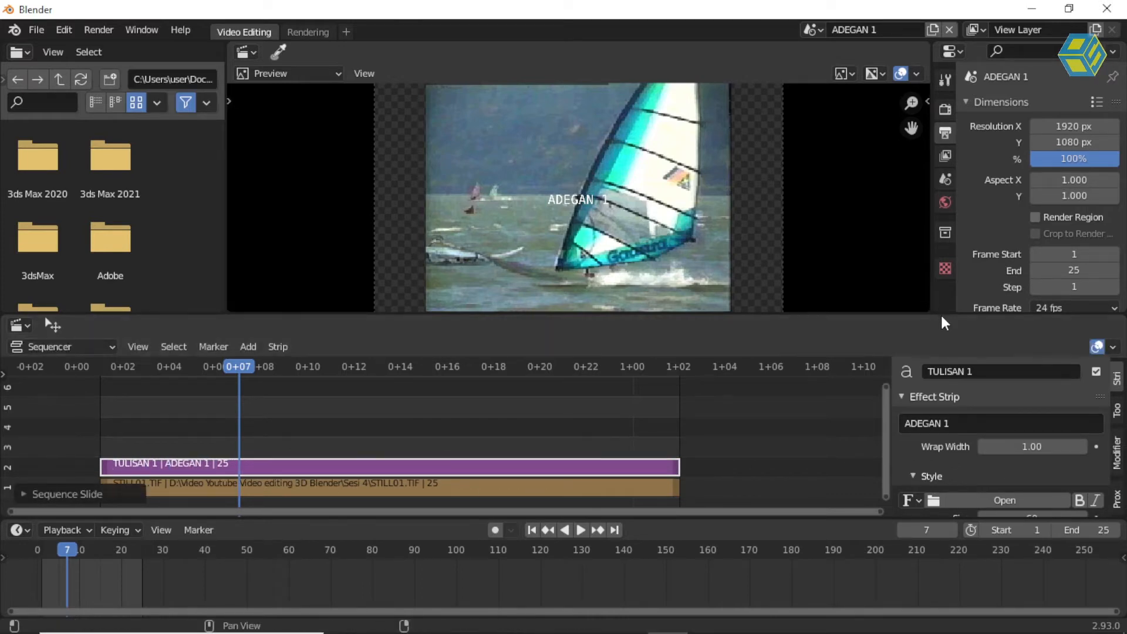
Step: Style the ADEGAN 1 text with the AGENCYB.TTF font (AgencyFB-Bold) at size 320
{"action": "left_click_drag", "start_coordinate": [929, 315], "coordinate": [920, 243]}
{"action": "left_click_drag", "start_coordinate": [1006, 445], "coordinate": [1071, 444]}
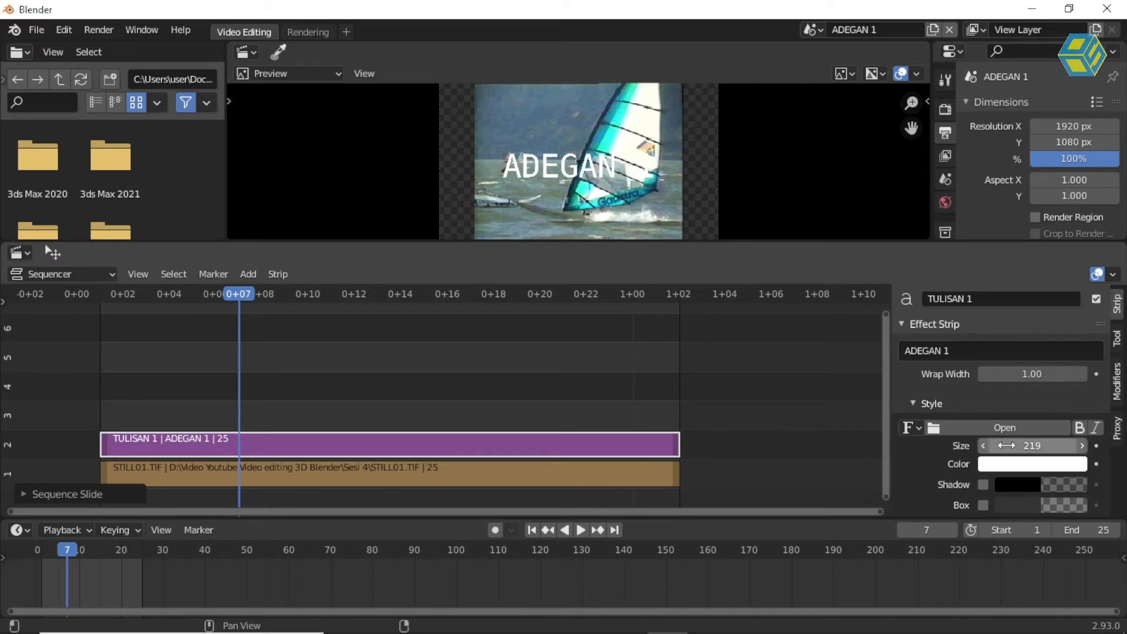
{"action": "left_click", "coordinate": [933, 428]}
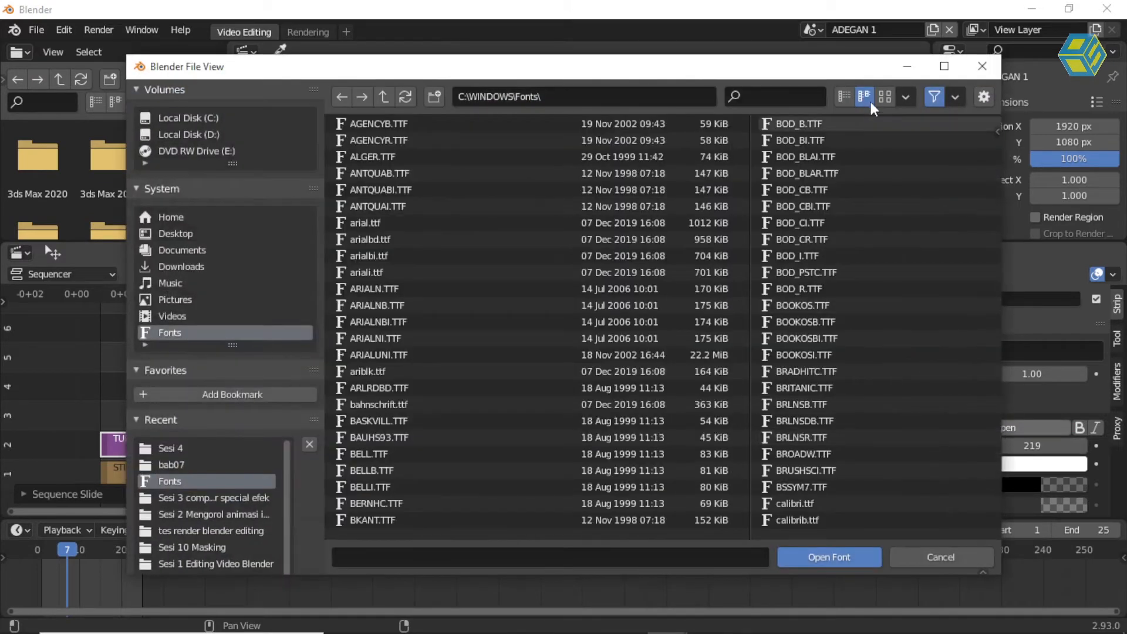
{"action": "left_click", "coordinate": [884, 96]}
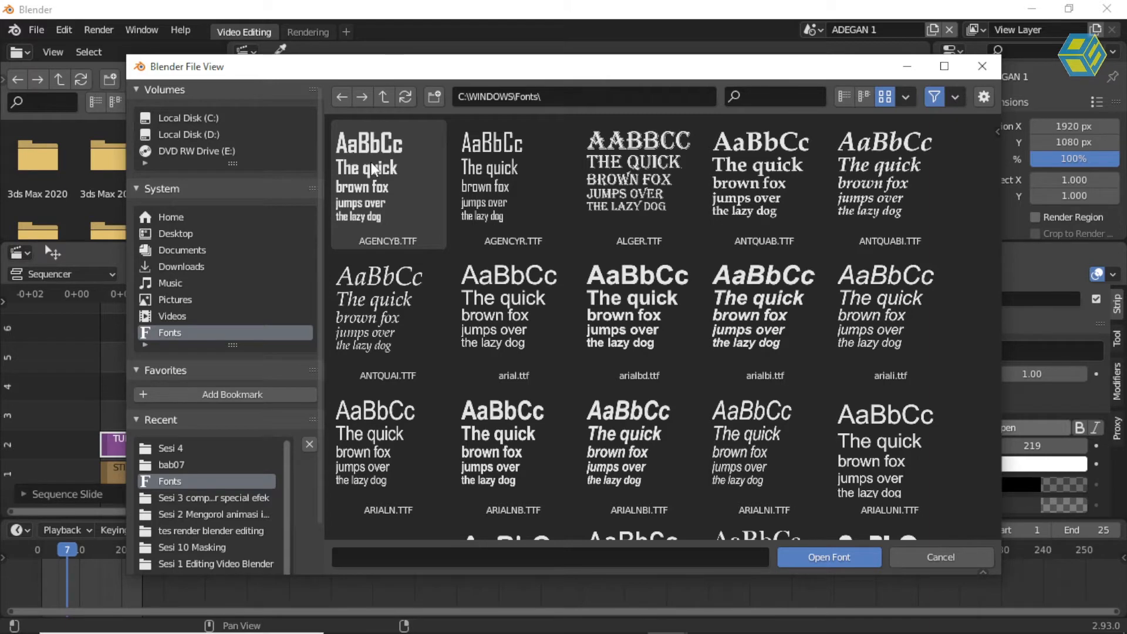
{"action": "double_click", "coordinate": [374, 170]}
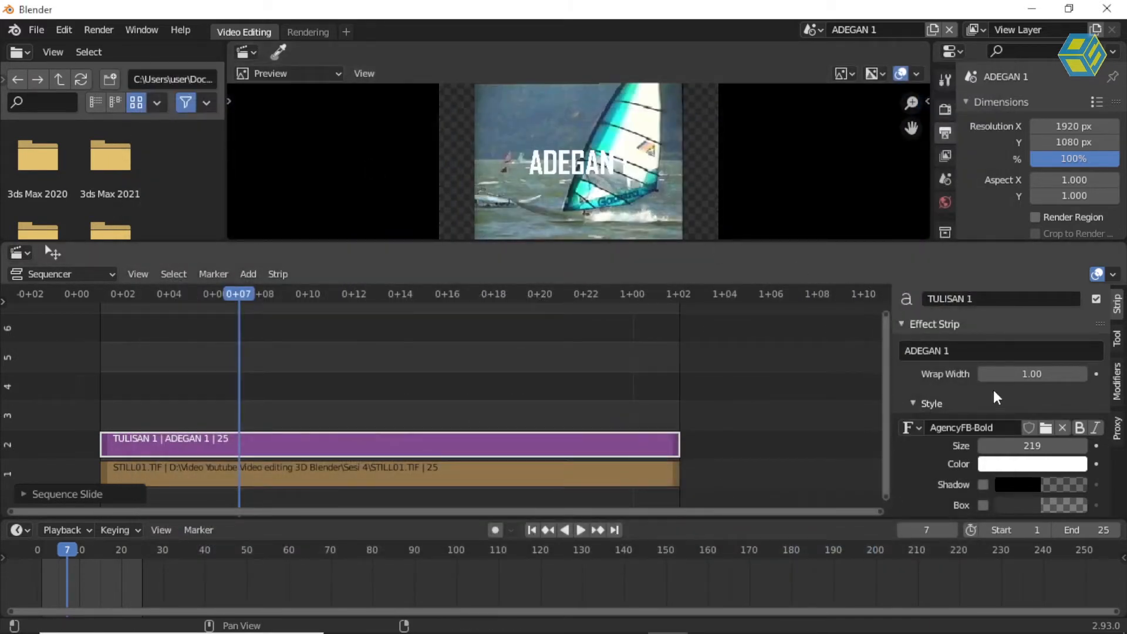
{"action": "left_click_drag", "start_coordinate": [1030, 446], "coordinate": [1087, 446]}
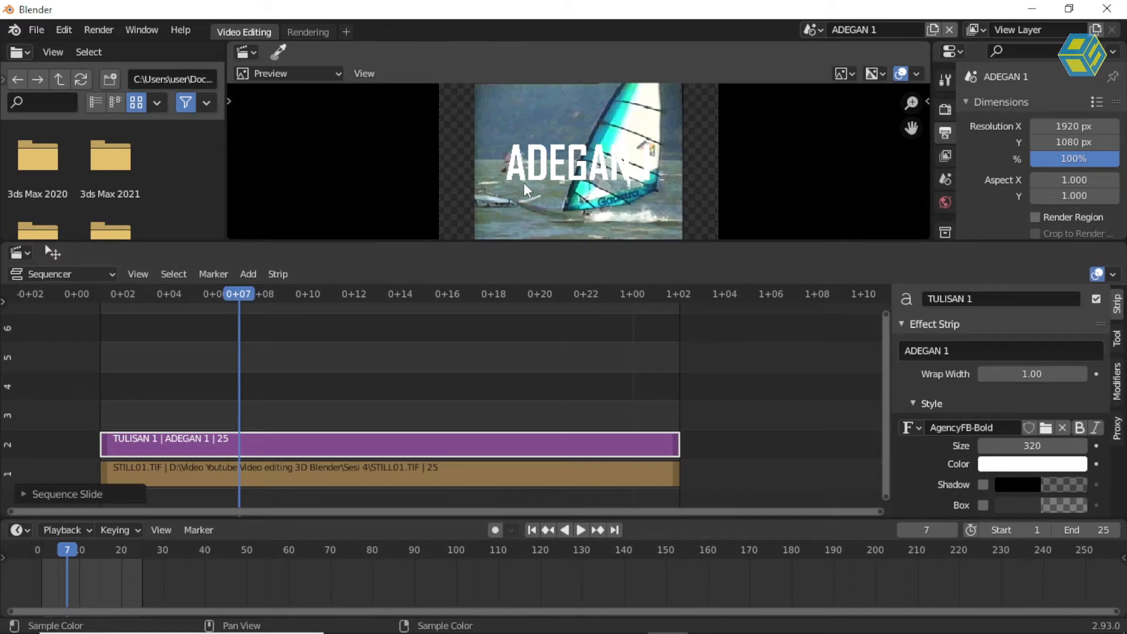
{"action": "left_click_drag", "start_coordinate": [520, 241], "coordinate": [520, 311]}
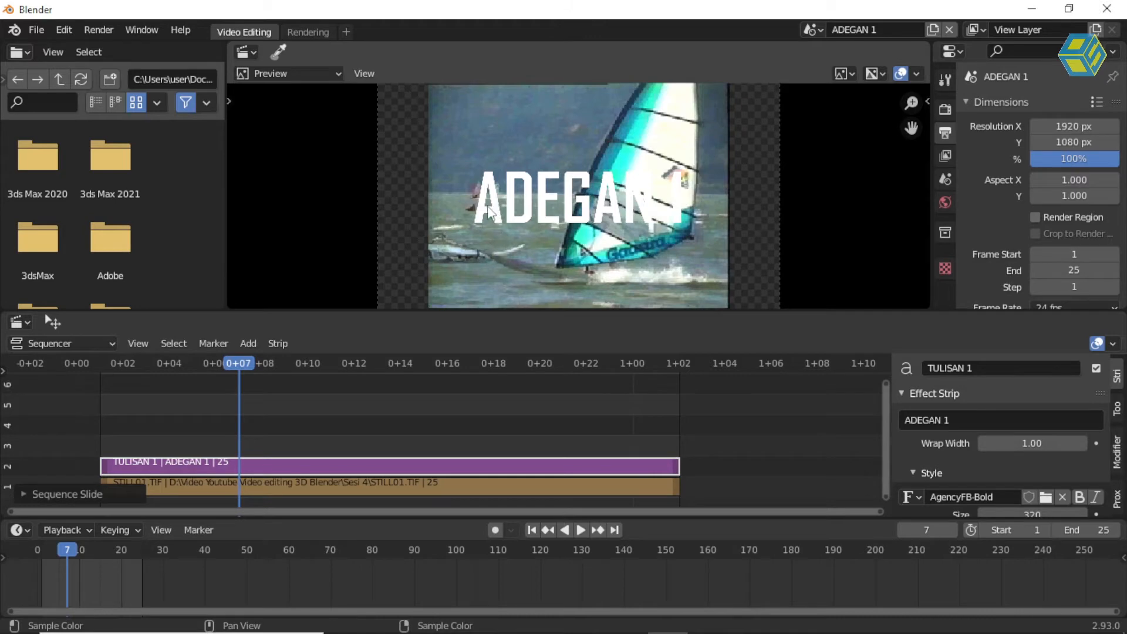
{"action": "left_click_drag", "start_coordinate": [390, 309], "coordinate": [394, 241]}
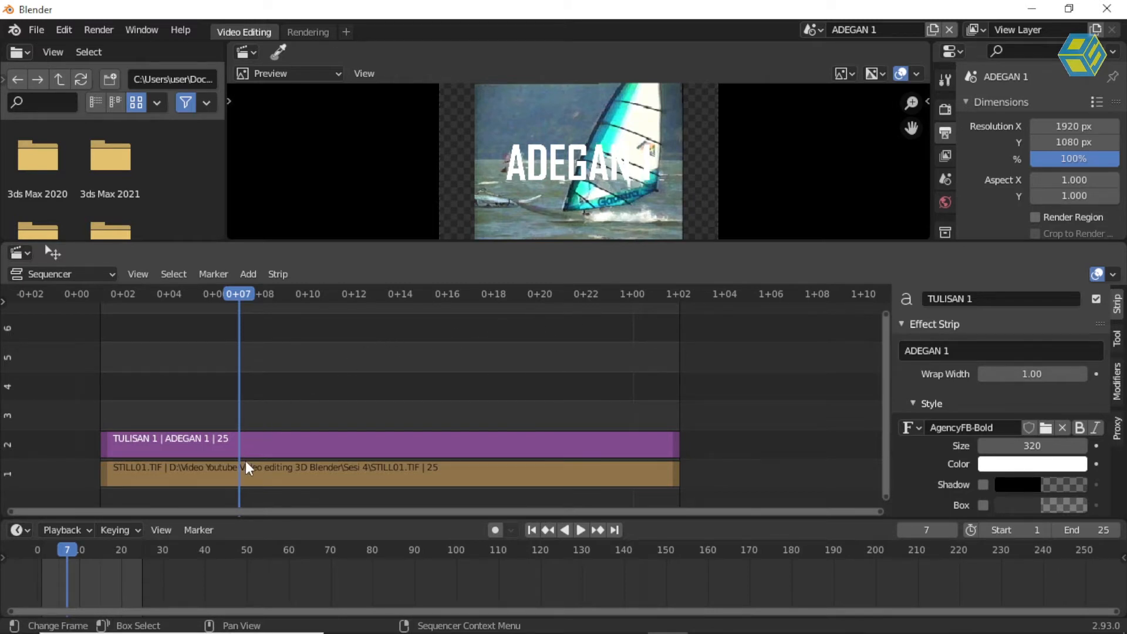
Step: Move the STILL01 strip to channel 3, directly above the TULISAN 1 text strip, keeping its start frame
{"action": "left_click", "coordinate": [252, 476]}
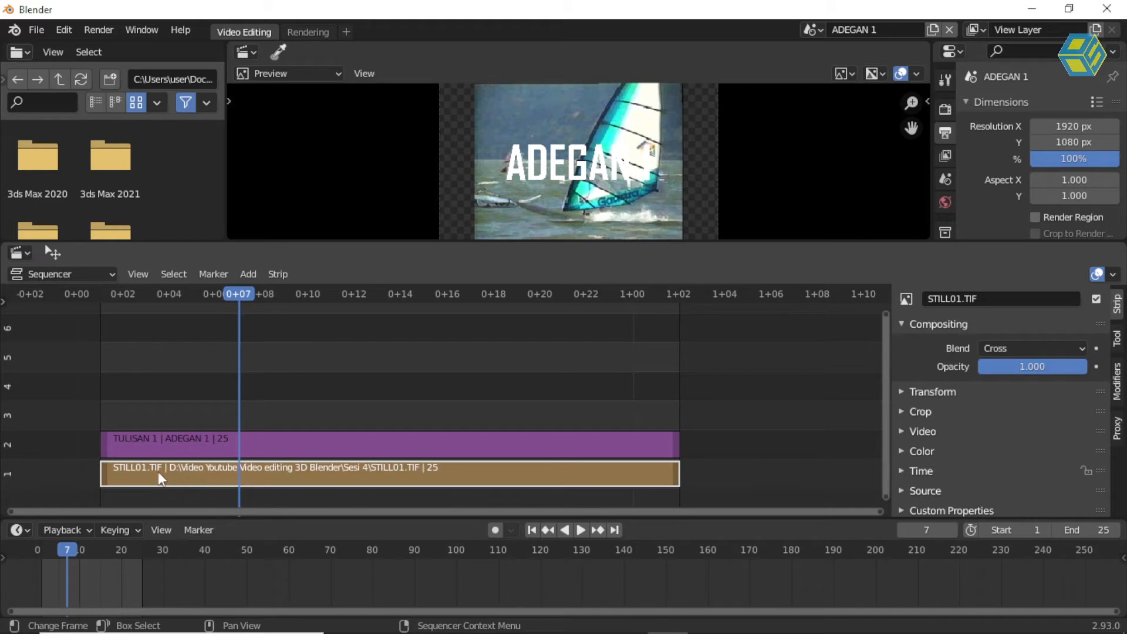
{"action": "left_click", "coordinate": [155, 445]}
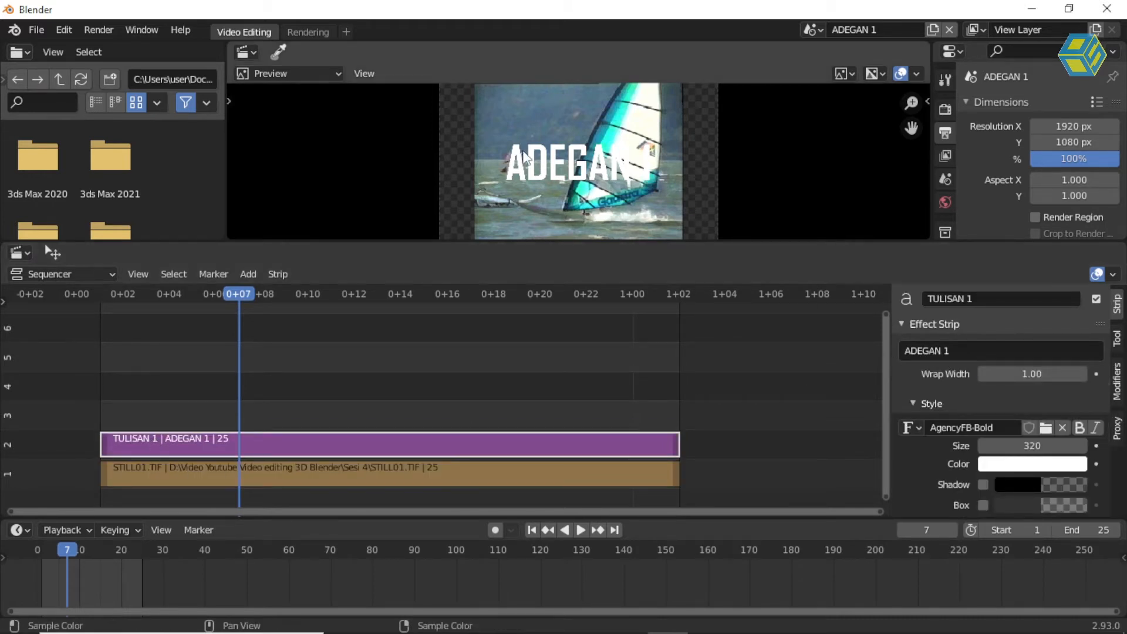
{"action": "left_click", "coordinate": [249, 476]}
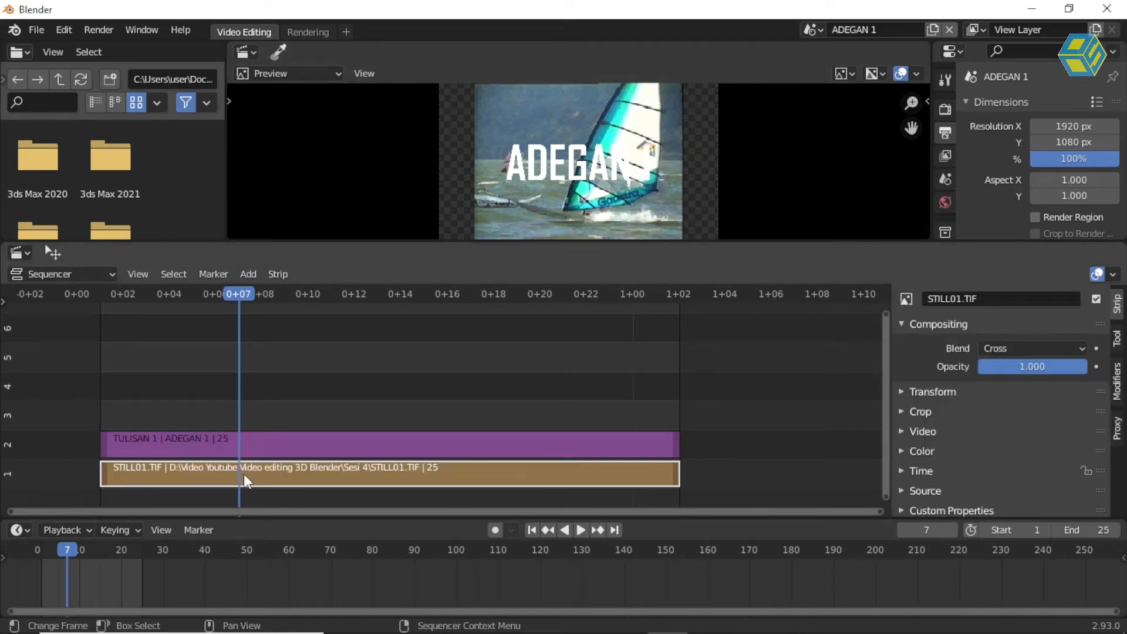
{"action": "left_click_drag", "start_coordinate": [245, 480], "coordinate": [311, 409]}
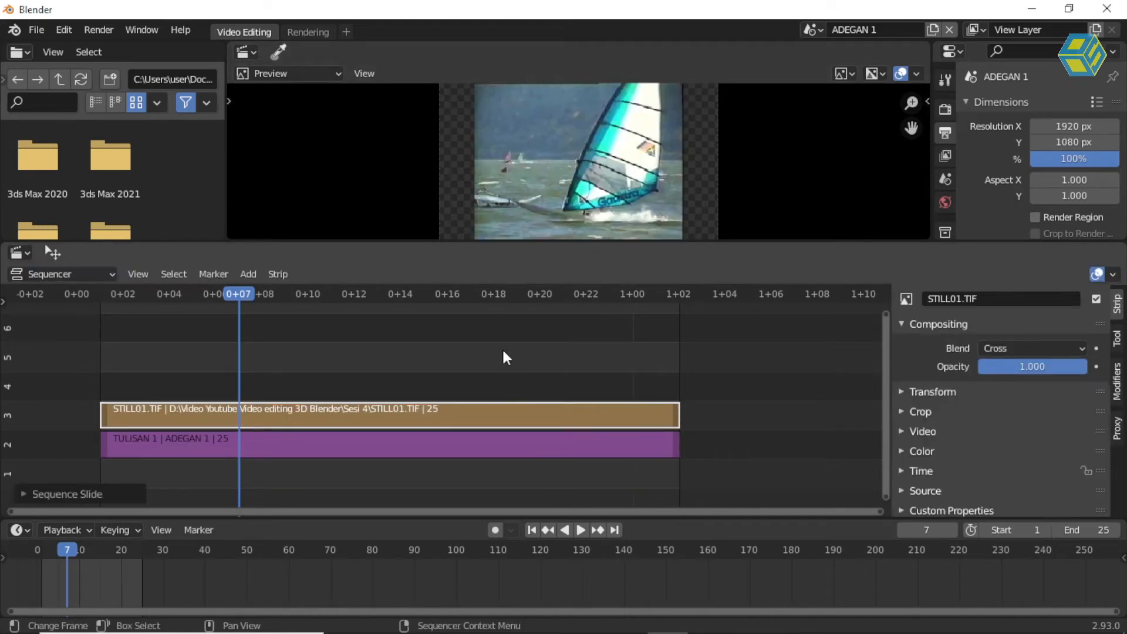
{"action": "left_click", "coordinate": [506, 374]}
{"action": "left_click", "coordinate": [507, 414]}
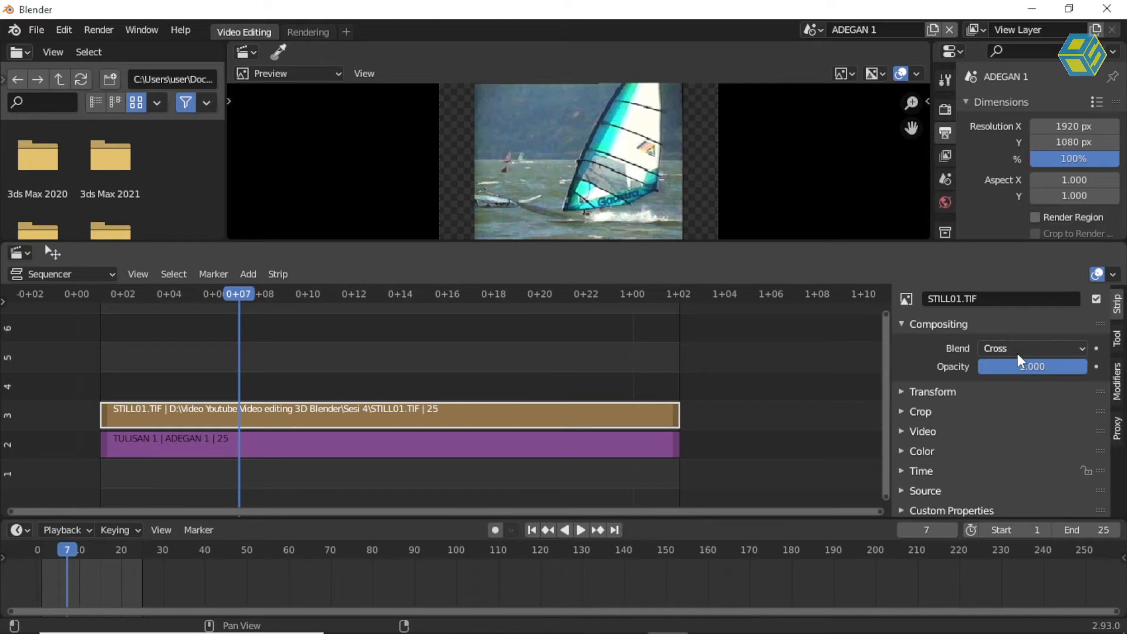
Step: Add a Mask modifier to the STILL01 strip with the TULISAN 1 strip as its mask input
{"action": "left_click", "coordinate": [904, 325]}
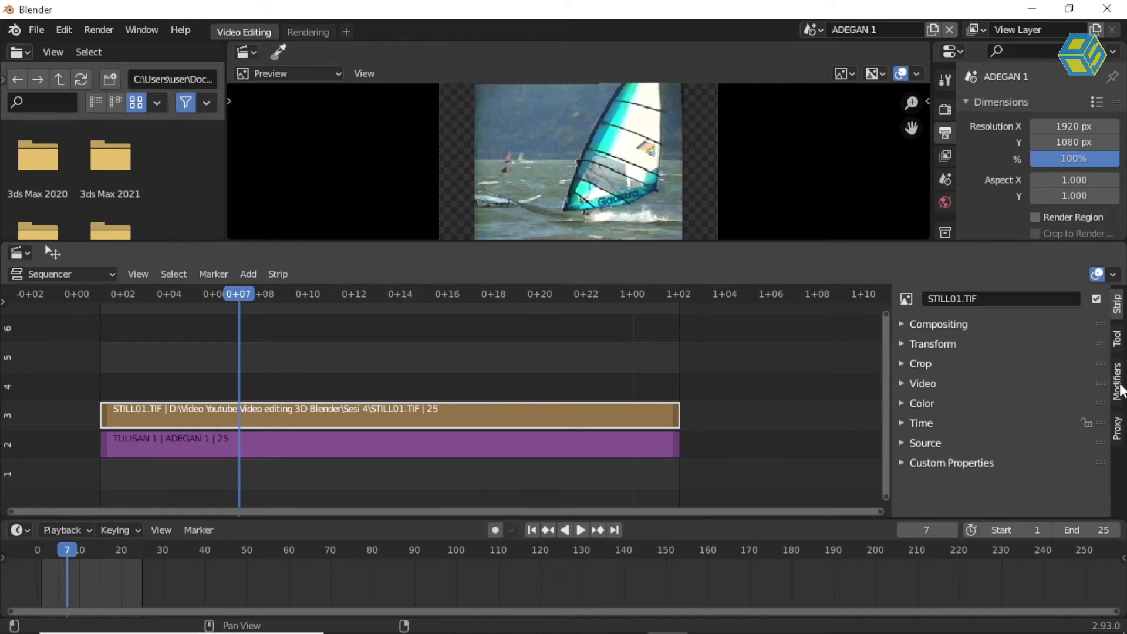
{"action": "left_click", "coordinate": [1118, 384]}
{"action": "left_click", "coordinate": [1011, 341]}
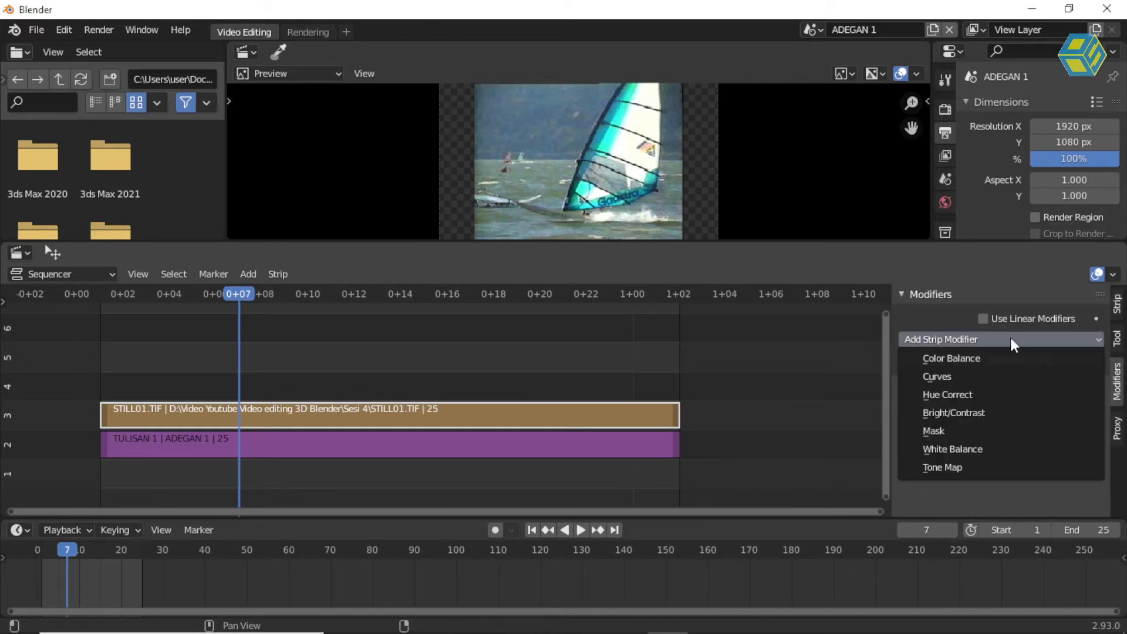
{"action": "left_click", "coordinate": [992, 433]}
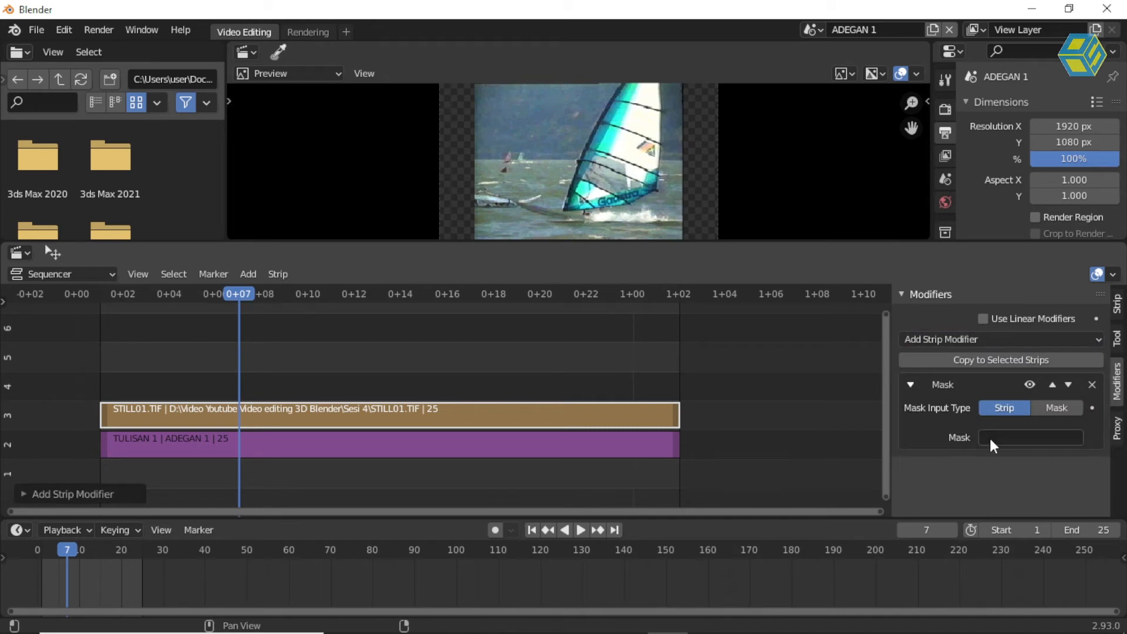
{"action": "left_click", "coordinate": [993, 439]}
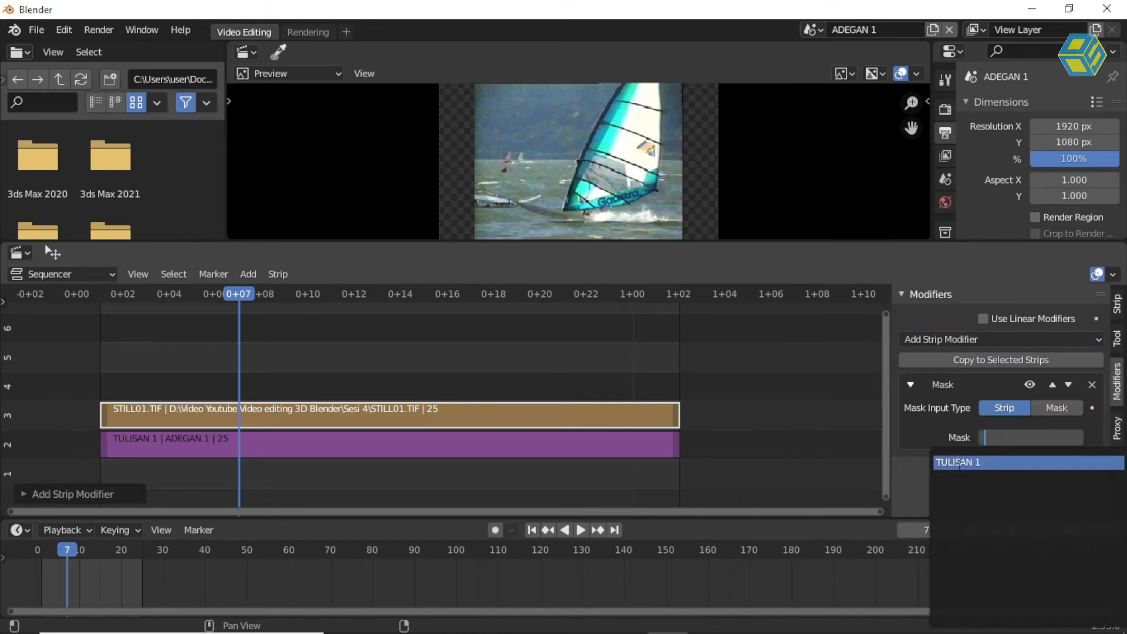
{"action": "left_click", "coordinate": [957, 463]}
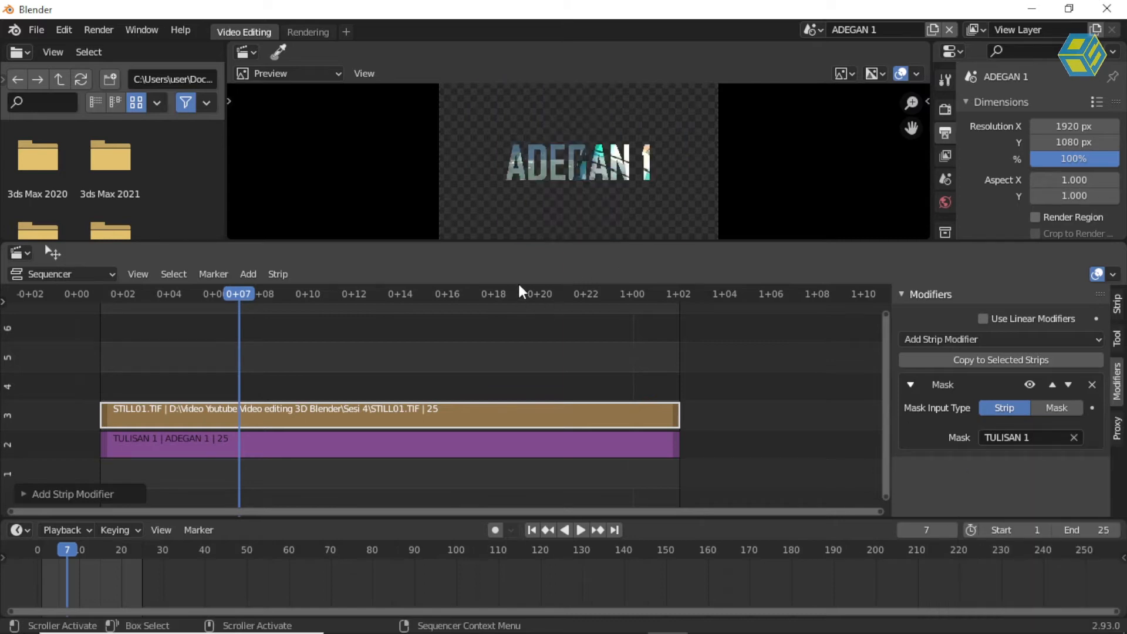
Step: Enlarge the preview area and copy the STILL01 and TULISAN 1 strips of the ADEGAN 1 scene together
{"action": "left_click_drag", "start_coordinate": [534, 240], "coordinate": [536, 333]}
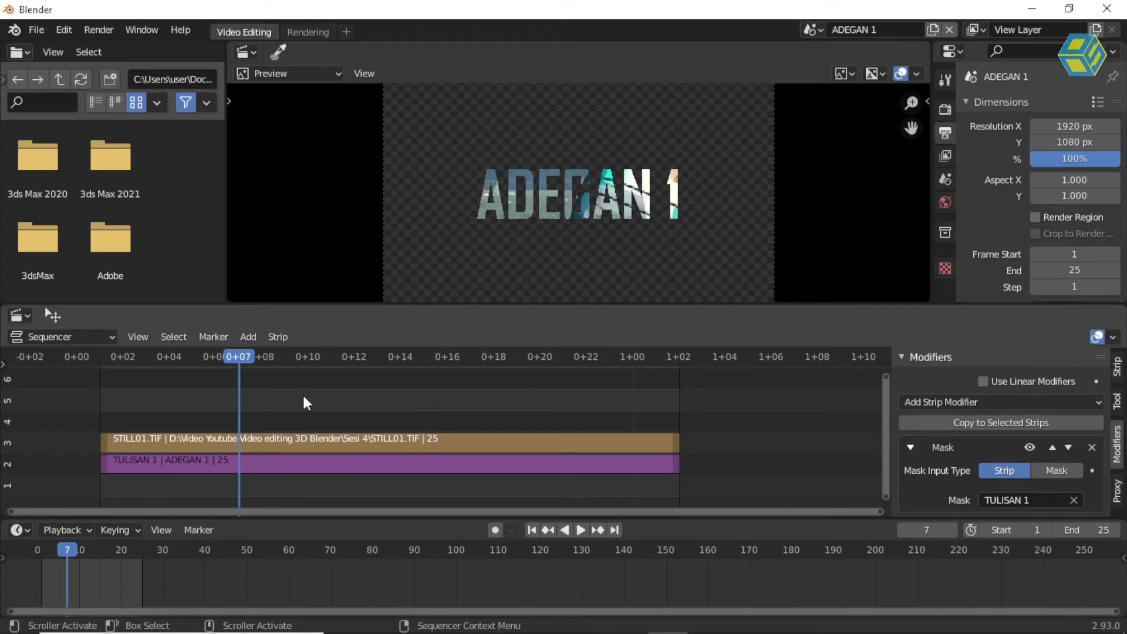
{"action": "left_click_drag", "start_coordinate": [317, 407], "coordinate": [372, 485]}
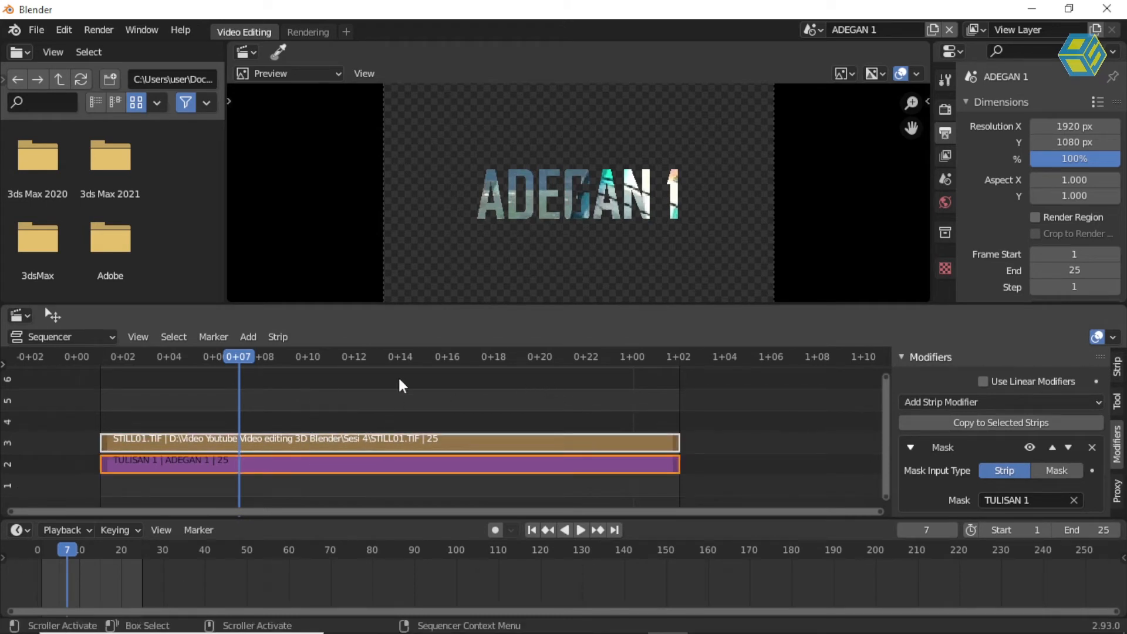
{"action": "left_click", "coordinate": [378, 422]}
{"action": "left_click_drag", "start_coordinate": [352, 396], "coordinate": [439, 487]}
{"action": "right_click", "coordinate": [370, 449]}
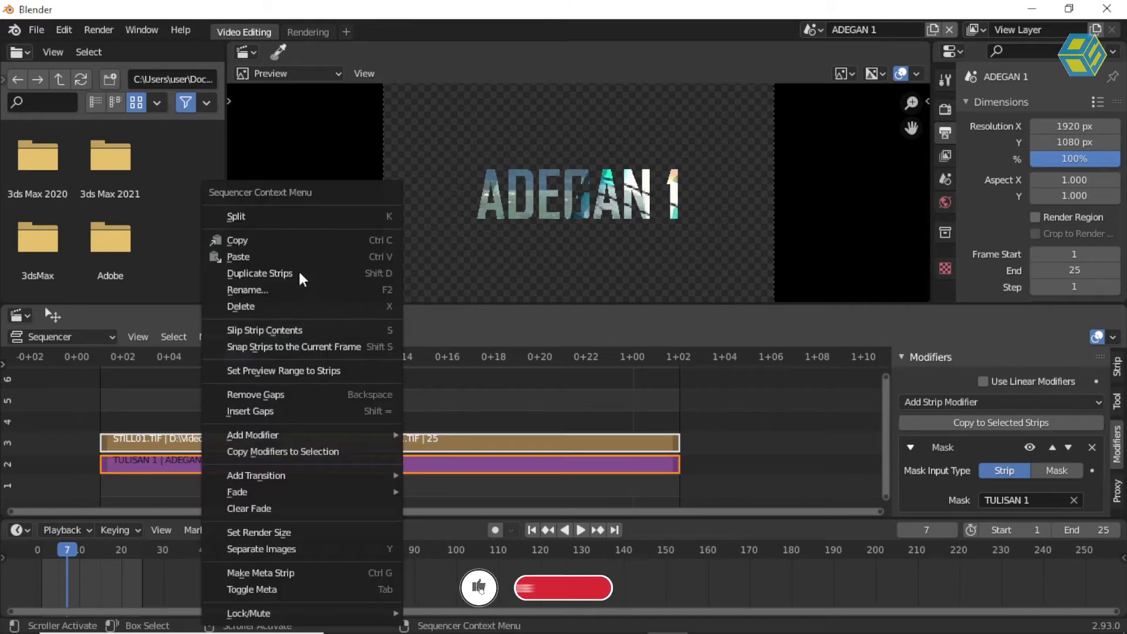
{"action": "left_click", "coordinate": [270, 240]}
Step: Switch to the ADEGAN 2 scene and paste the copied image and text strips at frame 1
{"action": "left_click", "coordinate": [813, 29]}
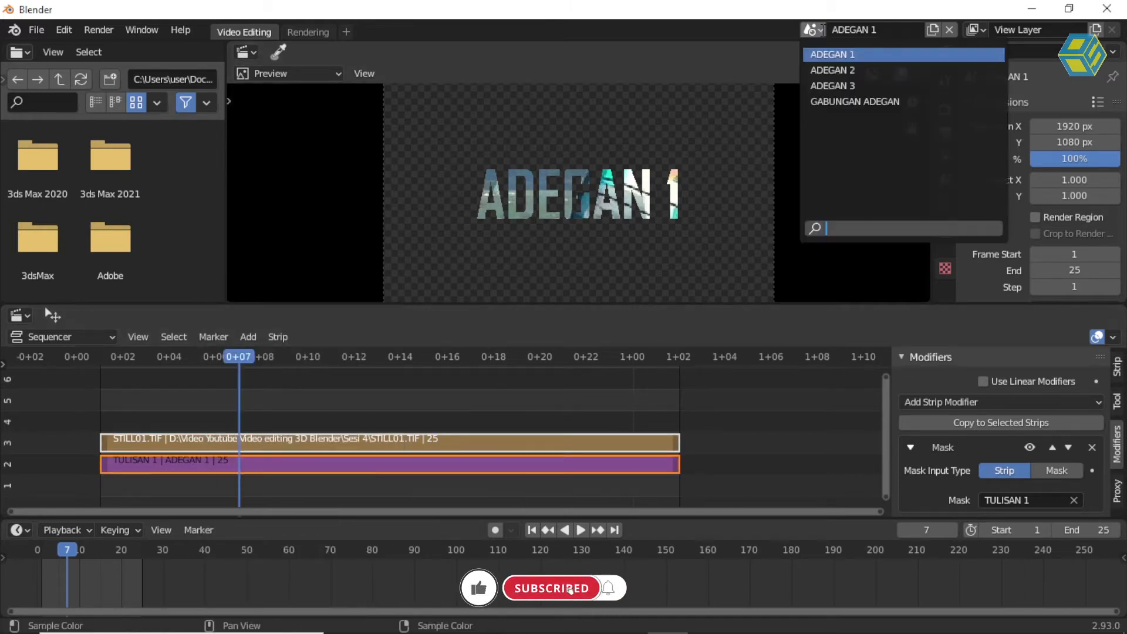
{"action": "left_click", "coordinate": [832, 70]}
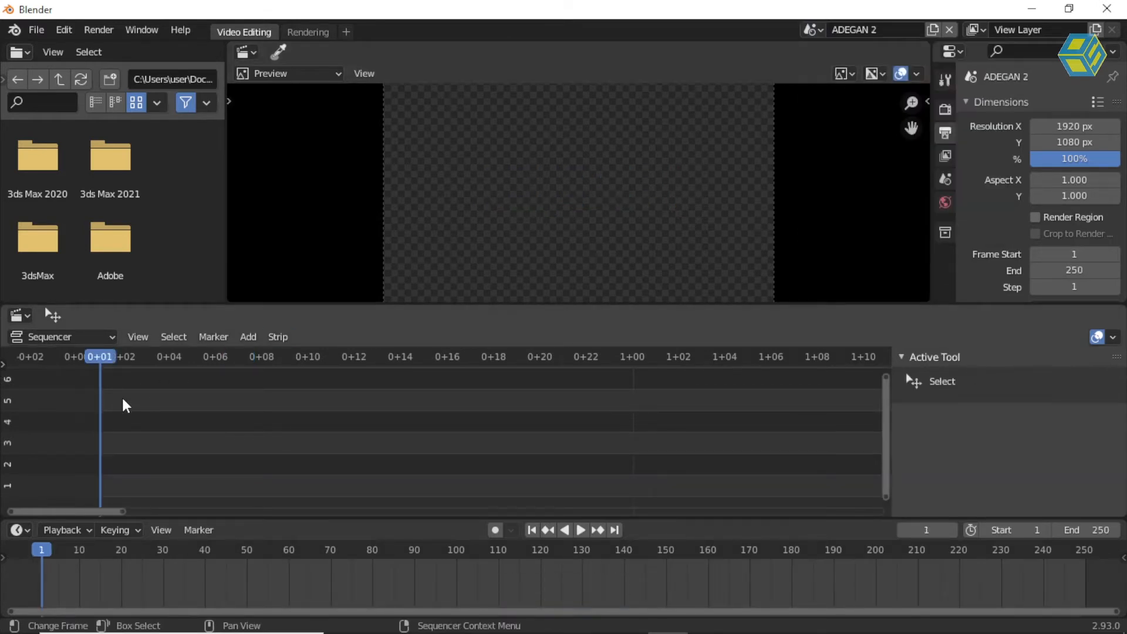
{"action": "right_click", "coordinate": [106, 396]}
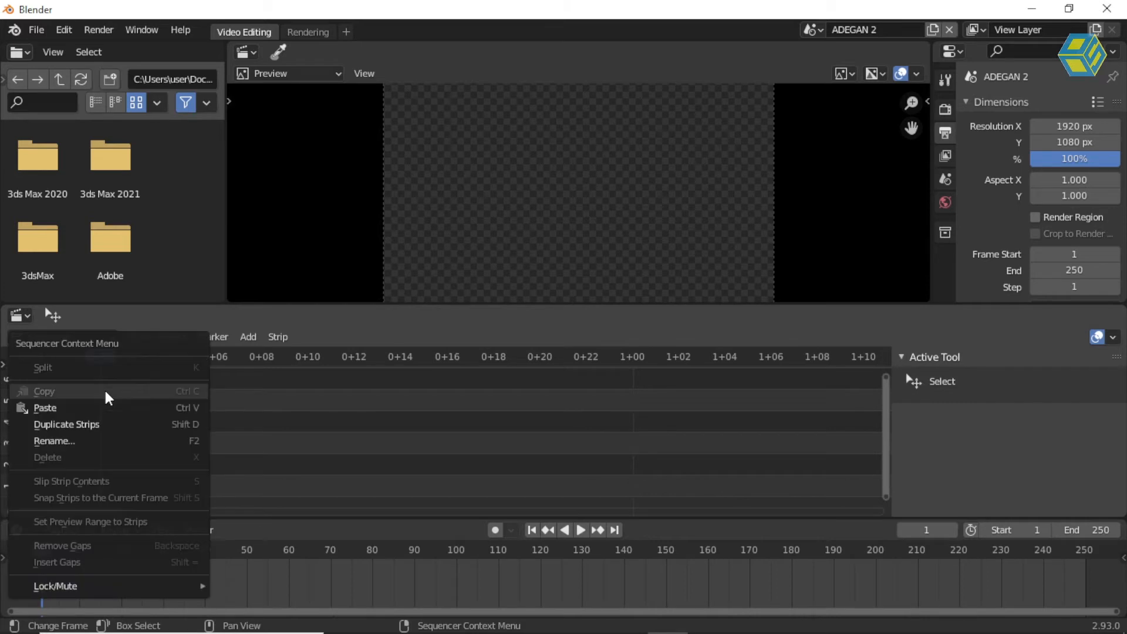
{"action": "left_click", "coordinate": [104, 412]}
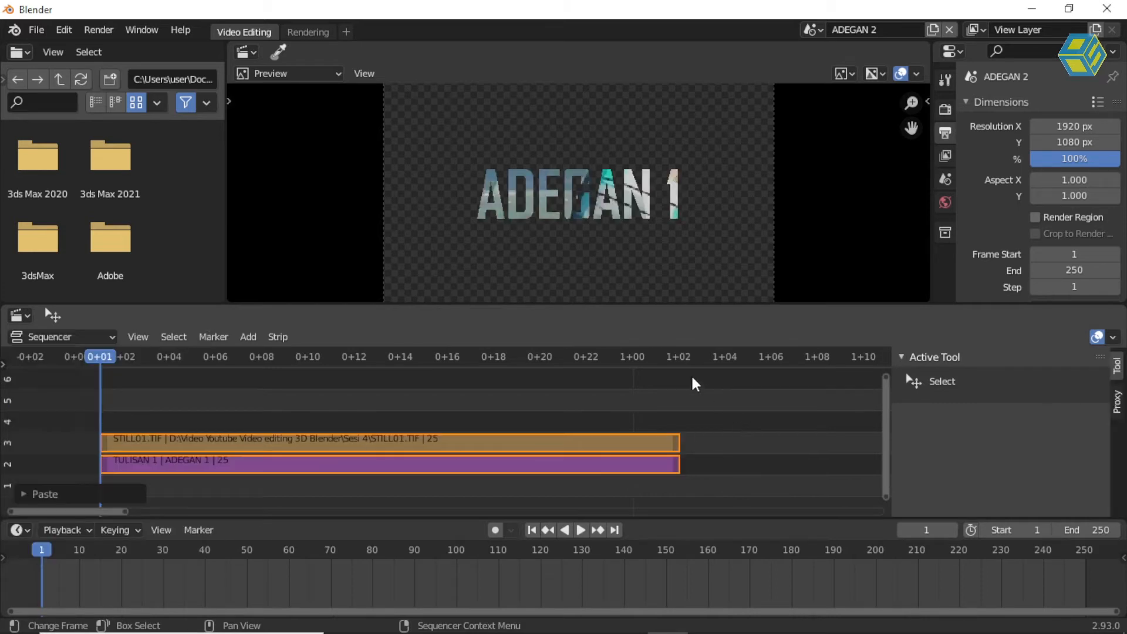
Step: Set the end frame of the ADEGAN 2 scene to 25
{"action": "left_click", "coordinate": [676, 358]}
{"action": "left_click", "coordinate": [1088, 273]}
{"action": "type", "text": "25"}
{"action": "key", "text": "Return"}
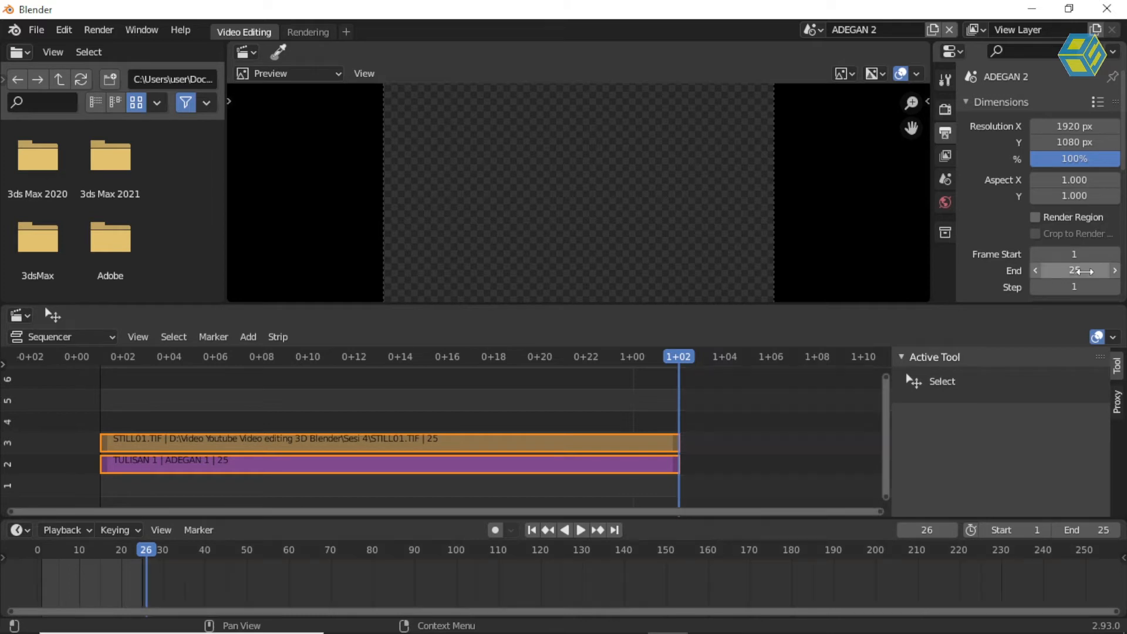
Step: Examine the Compositing settings of the STILL01 image strip in ADEGAN 2
{"action": "left_click_drag", "start_coordinate": [480, 363], "coordinate": [447, 402]}
{"action": "left_click", "coordinate": [493, 446]}
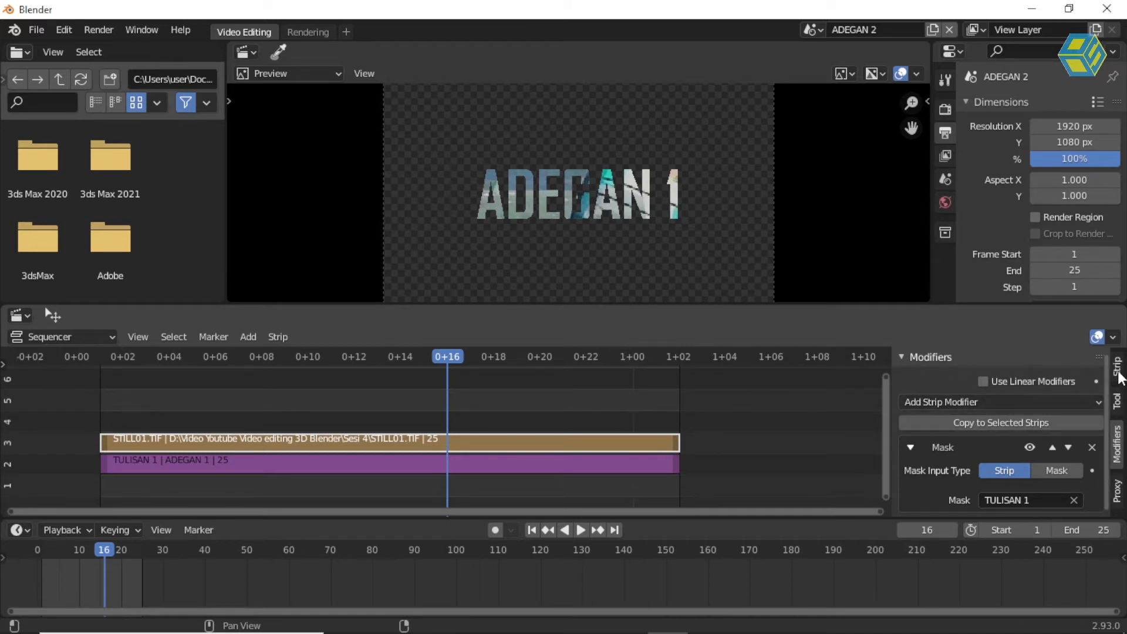
{"action": "left_click", "coordinate": [1117, 368]}
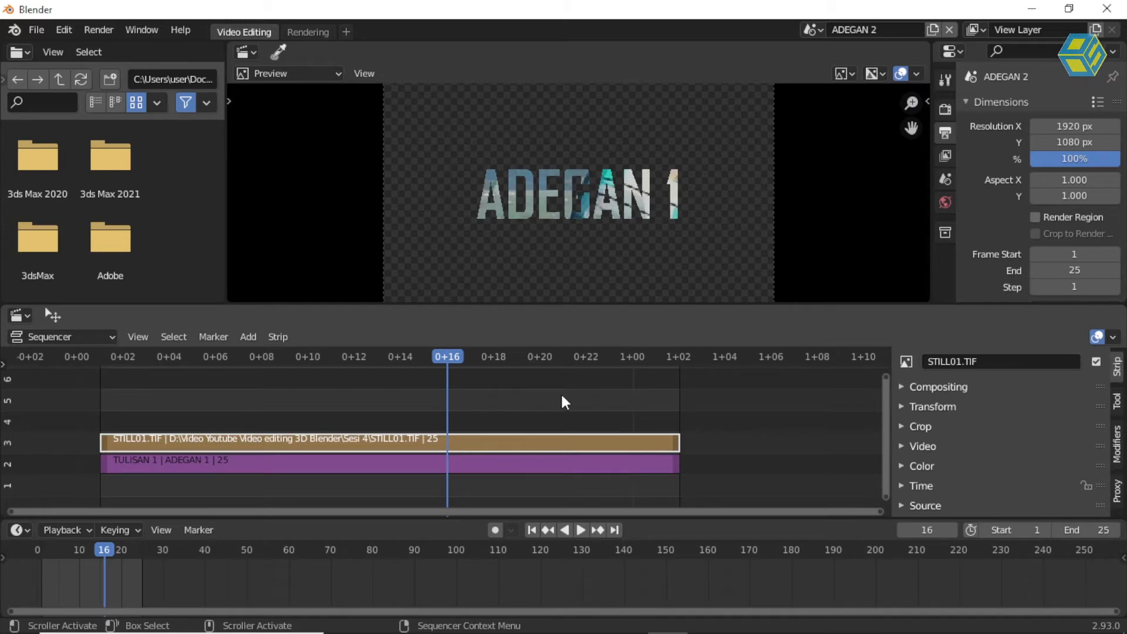
{"action": "left_click", "coordinate": [910, 391]}
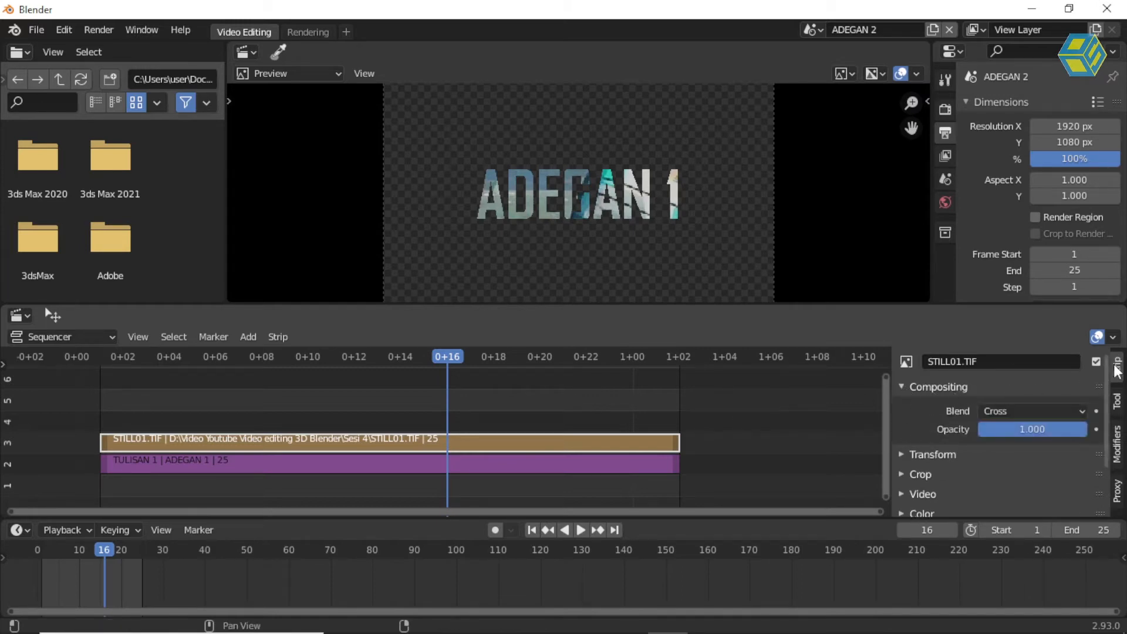
Step: Rename the text strip in ADEGAN 2 as TULISAN 2
{"action": "left_click", "coordinate": [599, 466]}
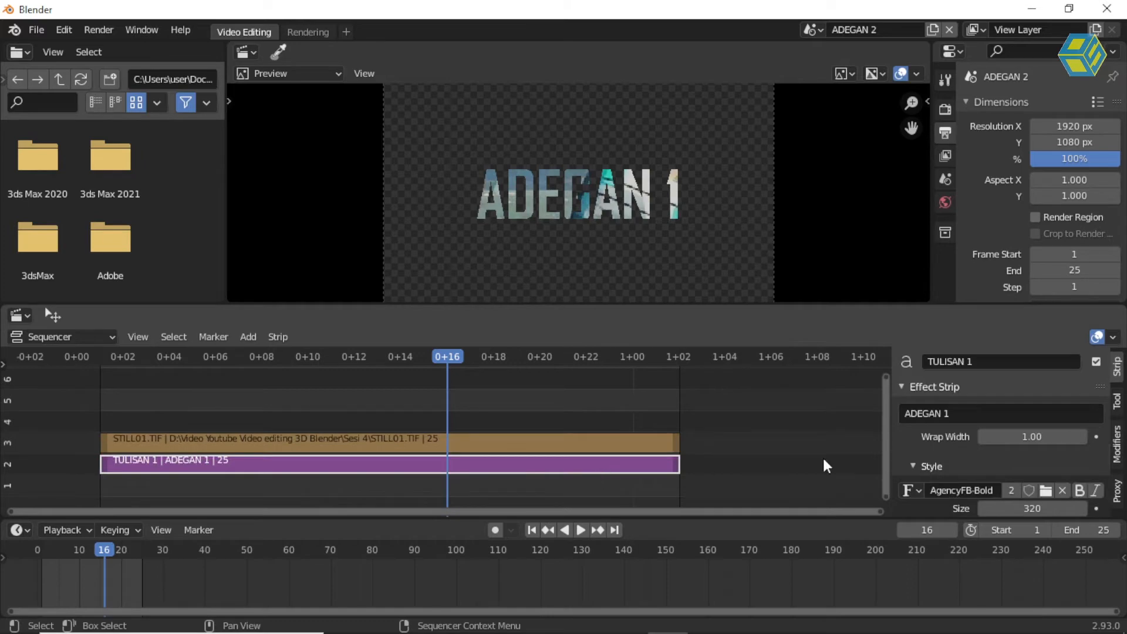
{"action": "left_click", "coordinate": [963, 412]}
{"action": "key", "text": "Return"}
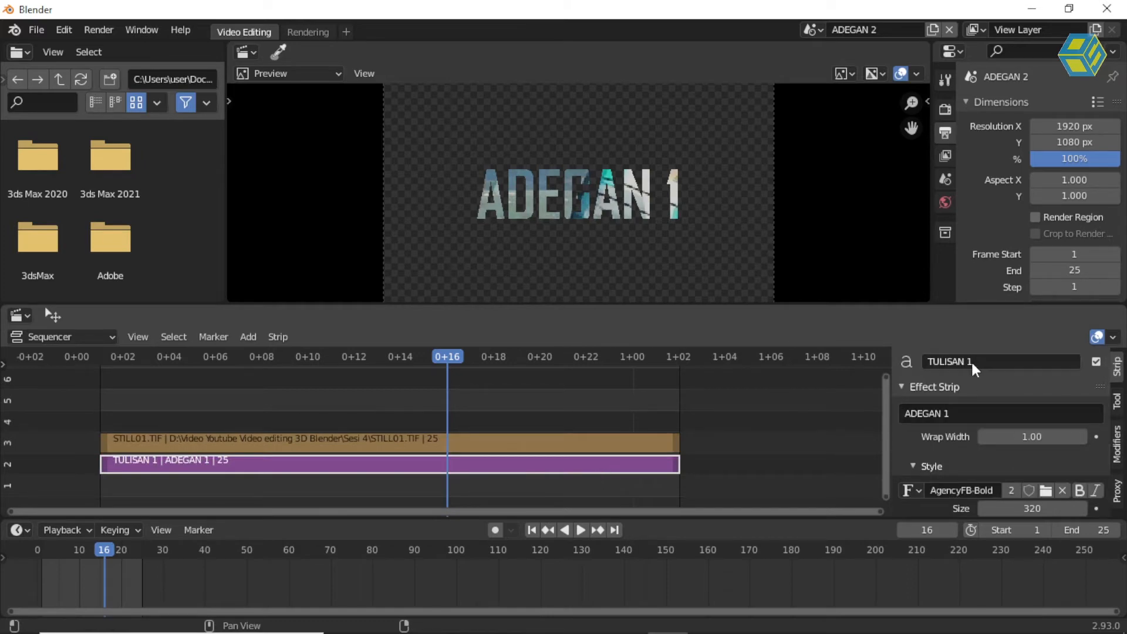
{"action": "left_click", "coordinate": [974, 364]}
{"action": "double_click", "coordinate": [969, 361]}
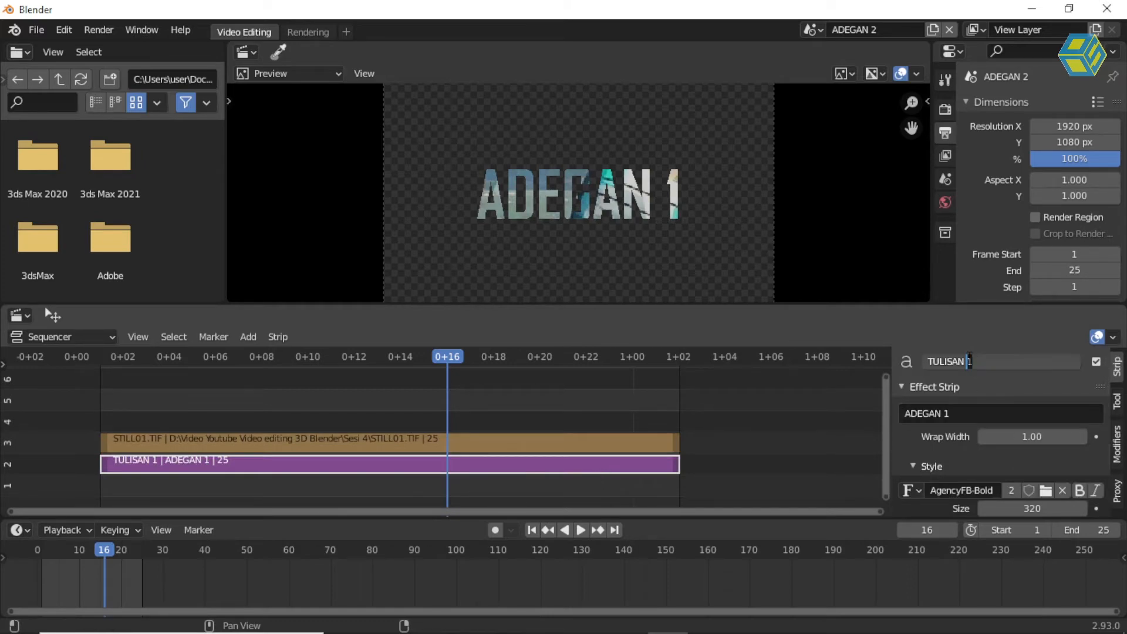
{"action": "type", "text": "2"}
{"action": "key", "text": "Return"}
Step: Change the text strip's wording to ADEGAN 2 and scrub through the frames to check the masked title
{"action": "left_click", "coordinate": [948, 413]}
{"action": "double_click", "coordinate": [945, 414]}
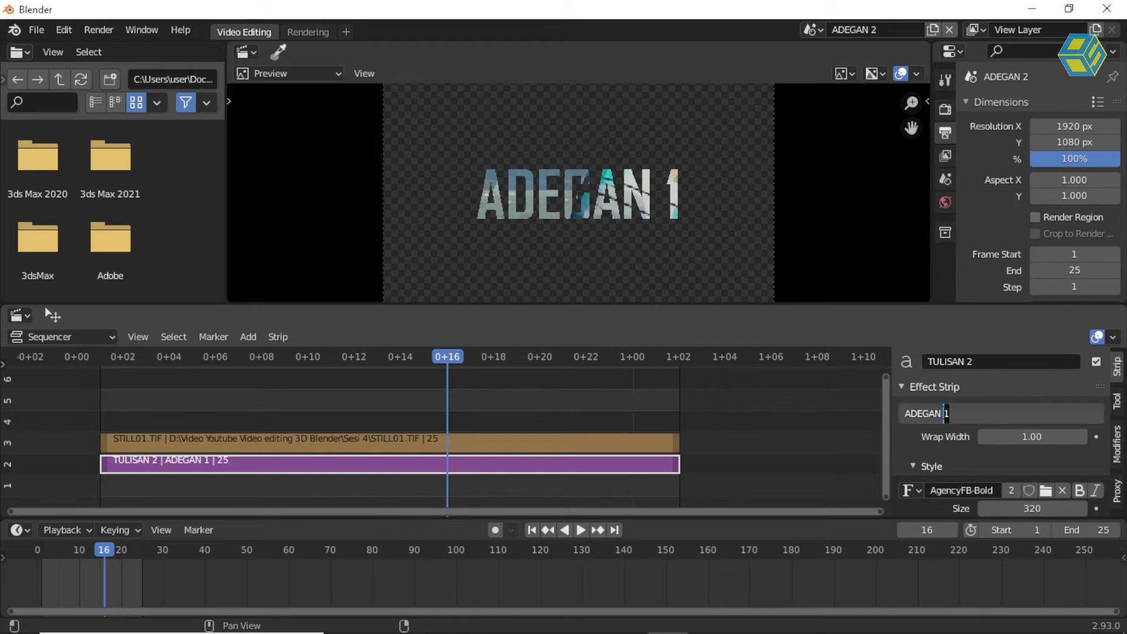
{"action": "key", "text": "Return"}
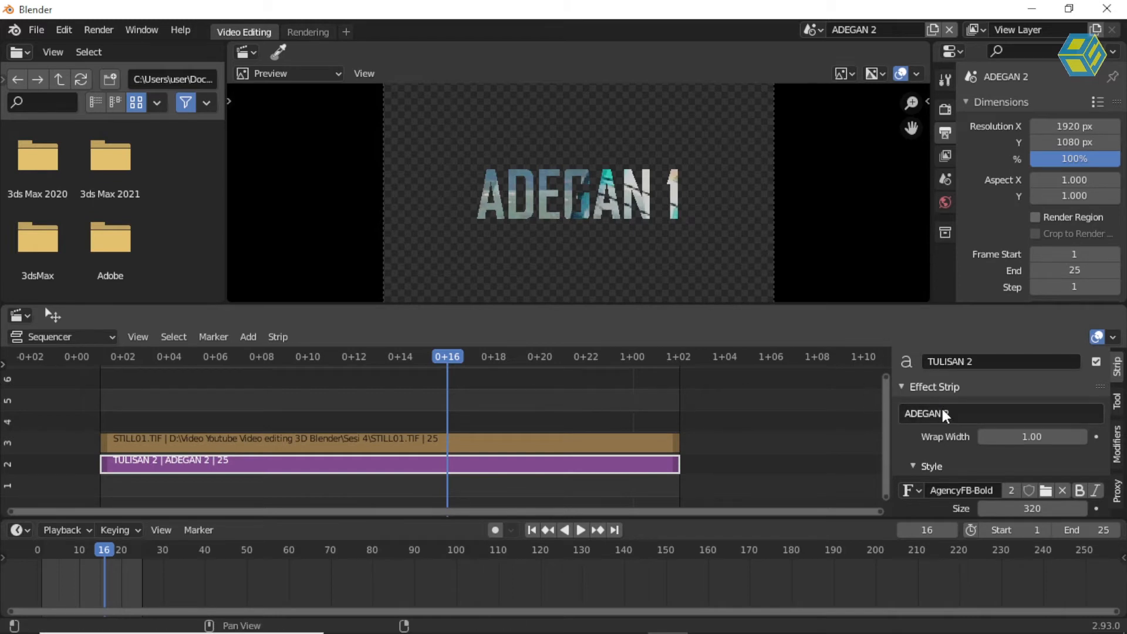
{"action": "left_click", "coordinate": [943, 405]}
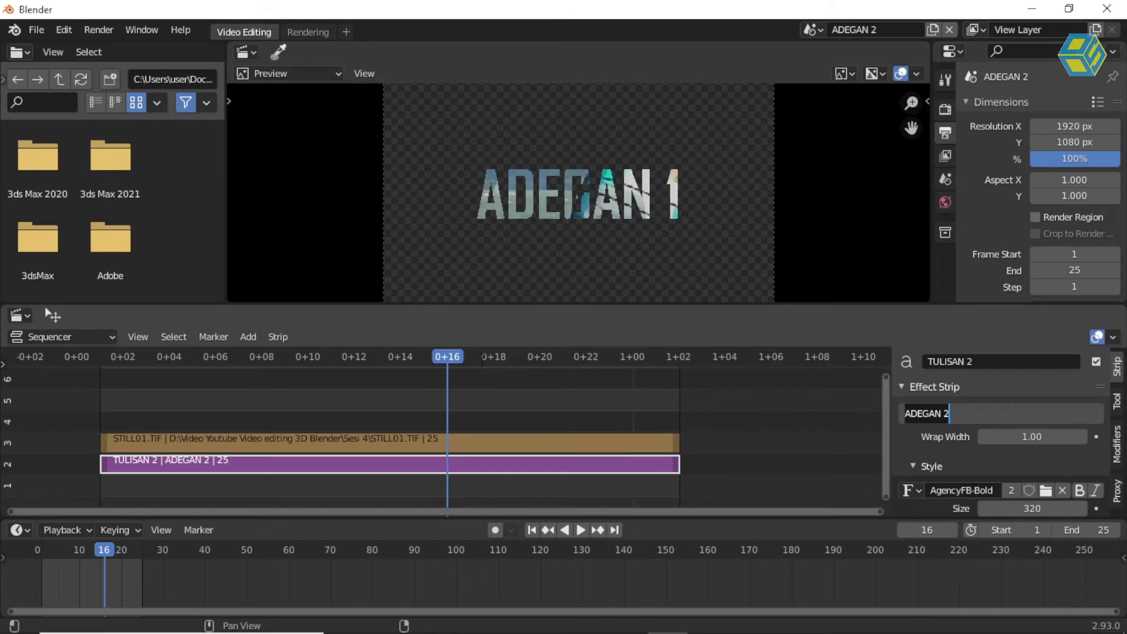
{"action": "left_click", "coordinate": [491, 356]}
{"action": "left_click_drag", "start_coordinate": [490, 358], "coordinate": [183, 418]}
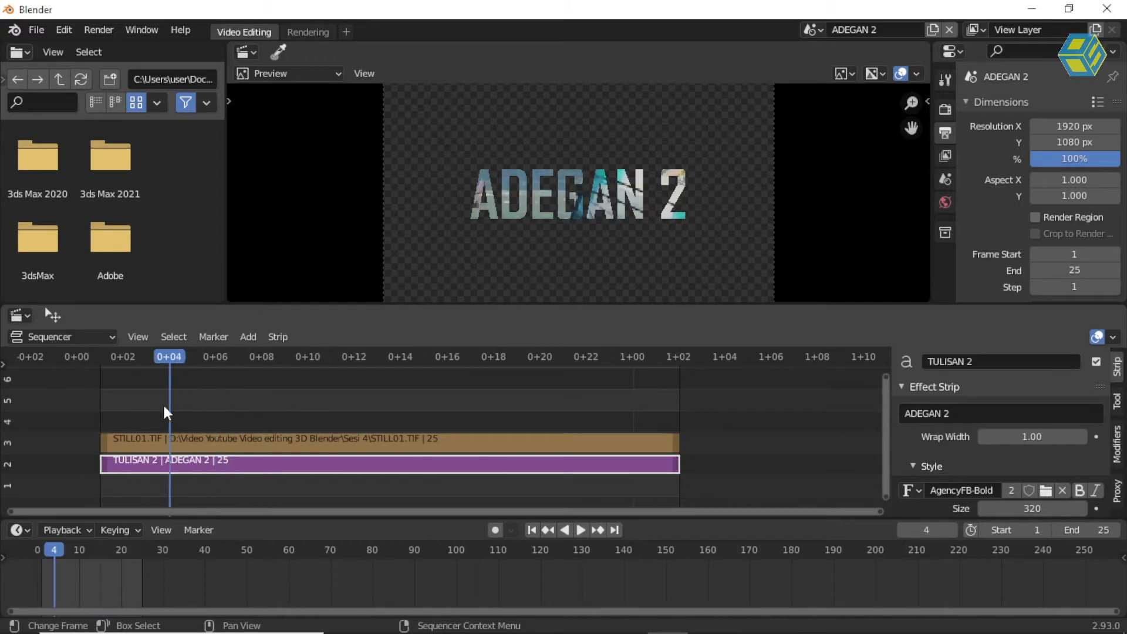
{"action": "left_click_drag", "start_coordinate": [165, 363], "coordinate": [453, 399]}
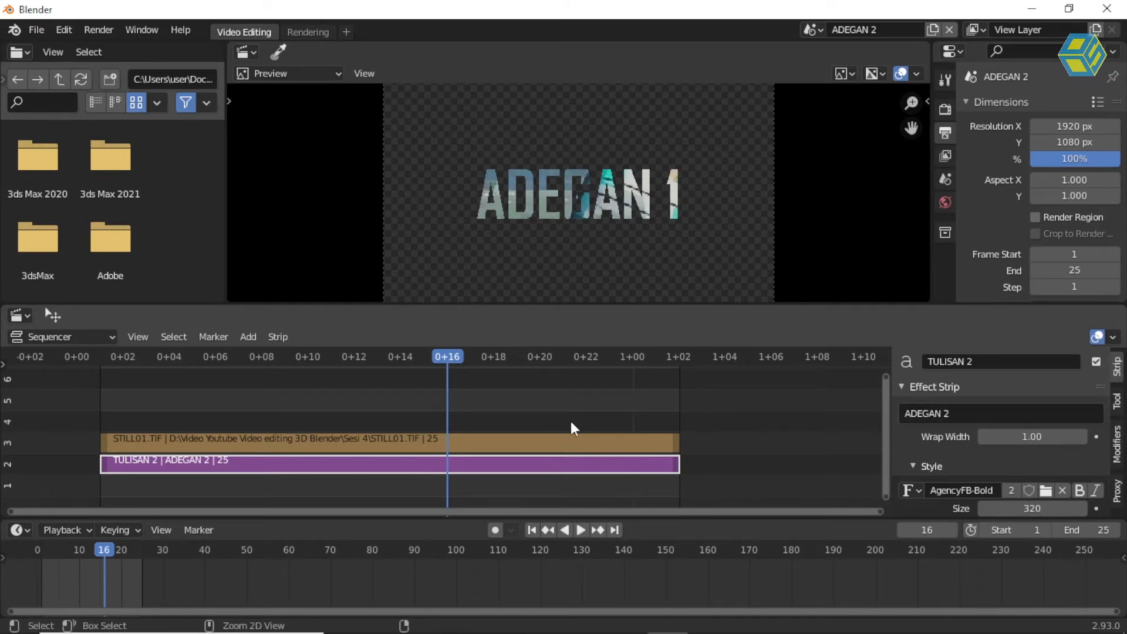
Step: Undo the text strip's renaming and wording change, and scrub back through the scene to recheck the masked title
{"action": "key", "text": "ctrl+z"}
{"action": "key", "text": "ctrl+z"}
{"action": "left_click", "coordinate": [369, 405]}
{"action": "mouse_move", "coordinate": [282, 460]}
{"action": "left_mouse_down"}
{"action": "mouse_move", "coordinate": [260, 460]}
{"action": "mouse_move", "coordinate": [297, 465]}
{"action": "mouse_move", "coordinate": [272, 464]}
{"action": "left_mouse_up"}
{"action": "left_click_drag", "start_coordinate": [265, 361], "coordinate": [190, 377]}
{"action": "left_click", "coordinate": [165, 423]}
Step: Set the wording of the TULISAN 1 text strip to ADEGAN 2, keeping the strip name, and play the scene
{"action": "left_click", "coordinate": [158, 461]}
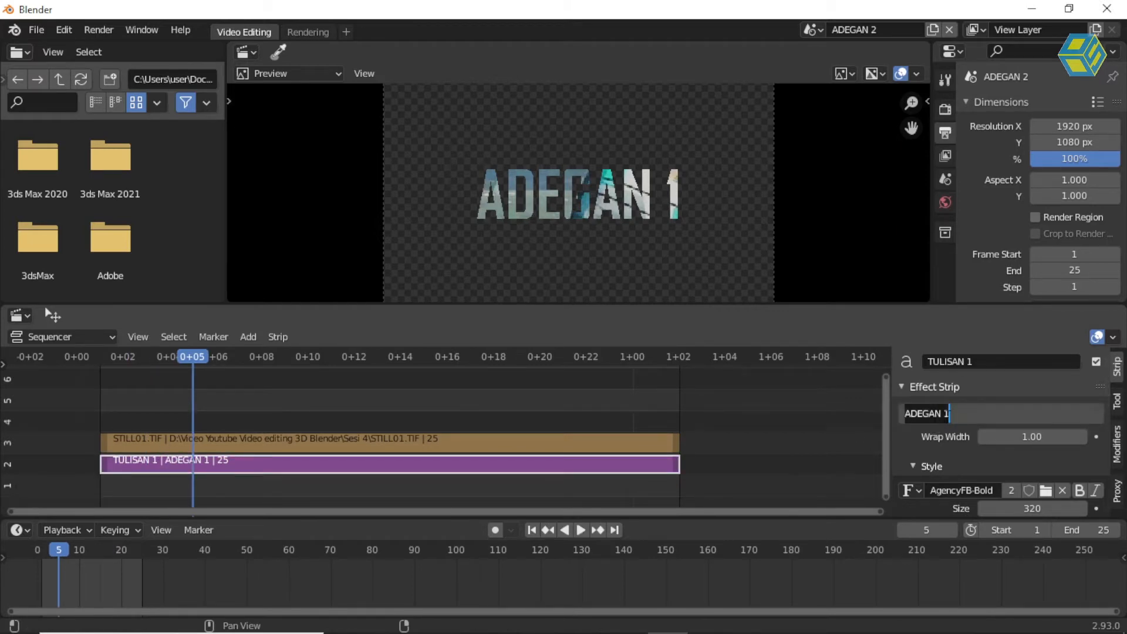
{"action": "left_click", "coordinate": [965, 414]}
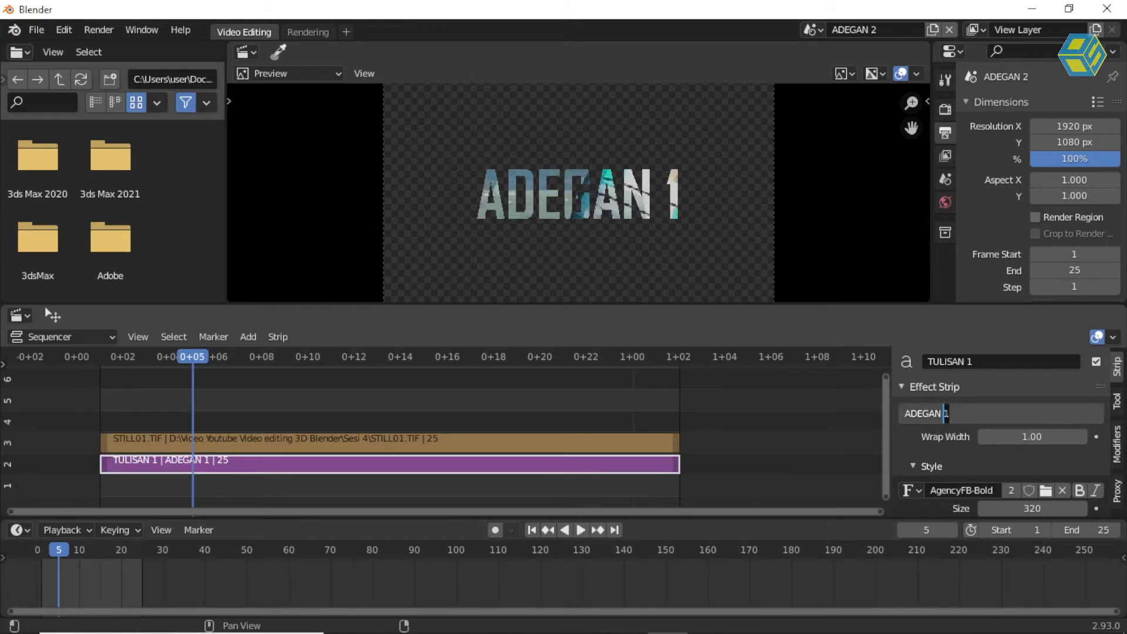
{"action": "type", "text": "2"}
{"action": "key", "text": "Return"}
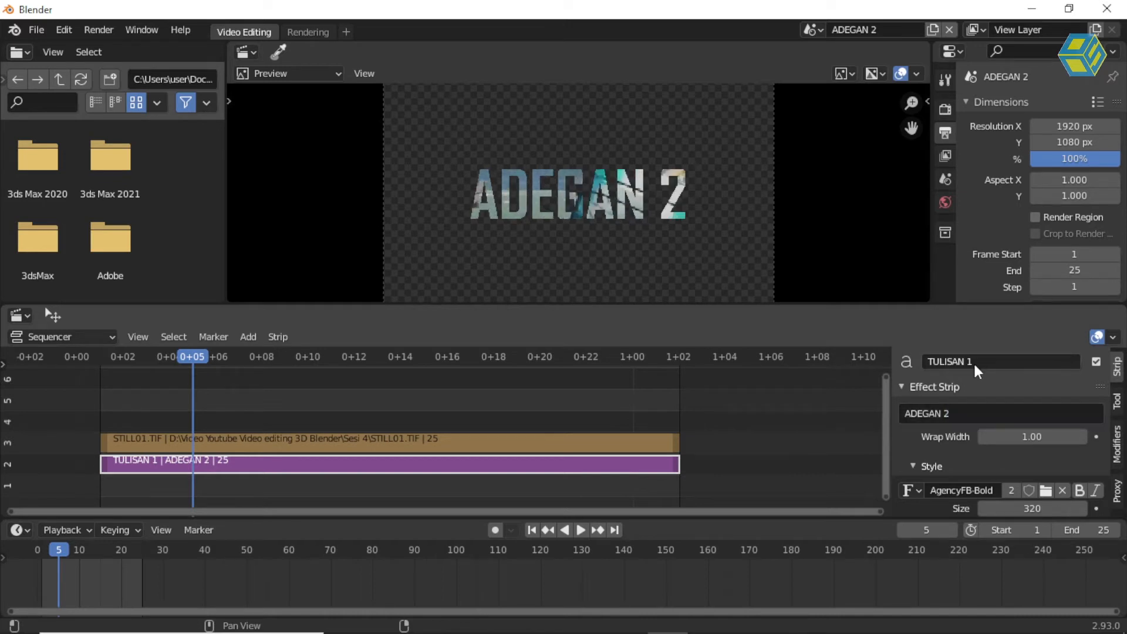
{"action": "key", "text": "space"}
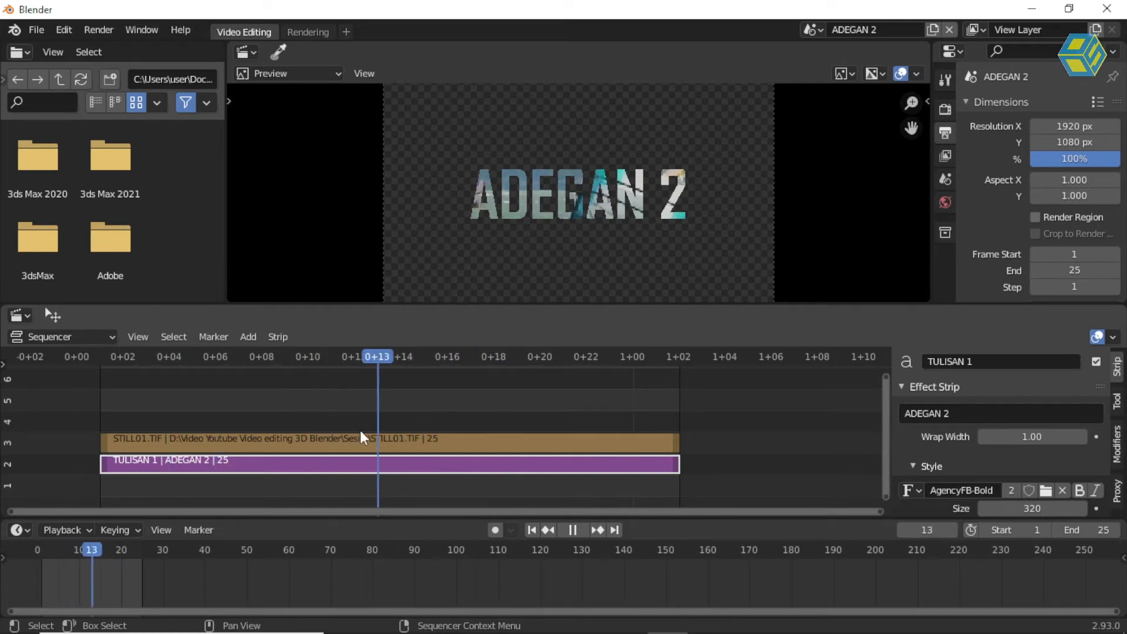
{"action": "key", "text": "space"}
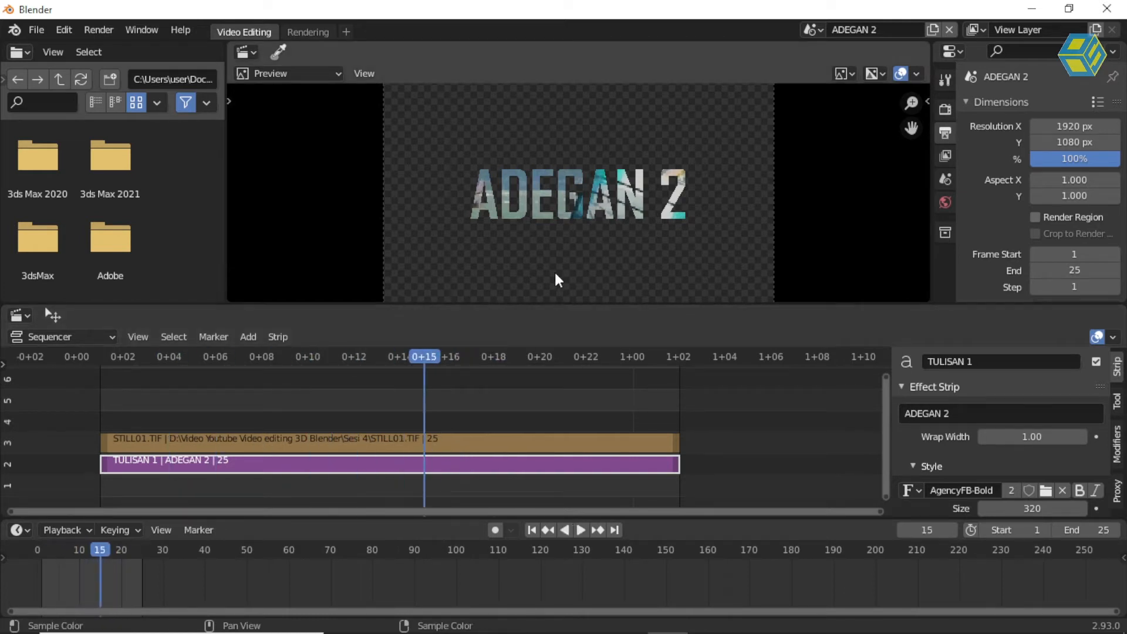
Step: Replace the source file of the ADEGAN 2 image strip with STILL04.TIF from the Sesi 4 folder
{"action": "left_click", "coordinate": [477, 442]}
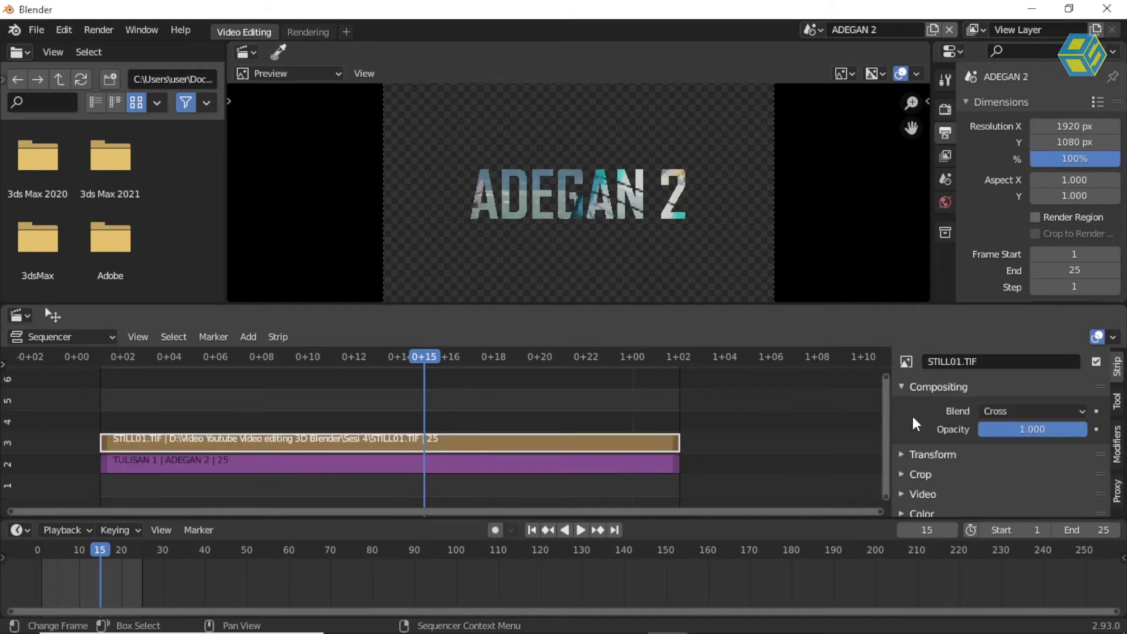
{"action": "scroll", "coordinate": [951, 445], "scroll_direction": "down", "scroll_amount": 3}
{"action": "left_click", "coordinate": [908, 490]}
{"action": "scroll", "coordinate": [985, 455], "scroll_direction": "down", "scroll_amount": 4}
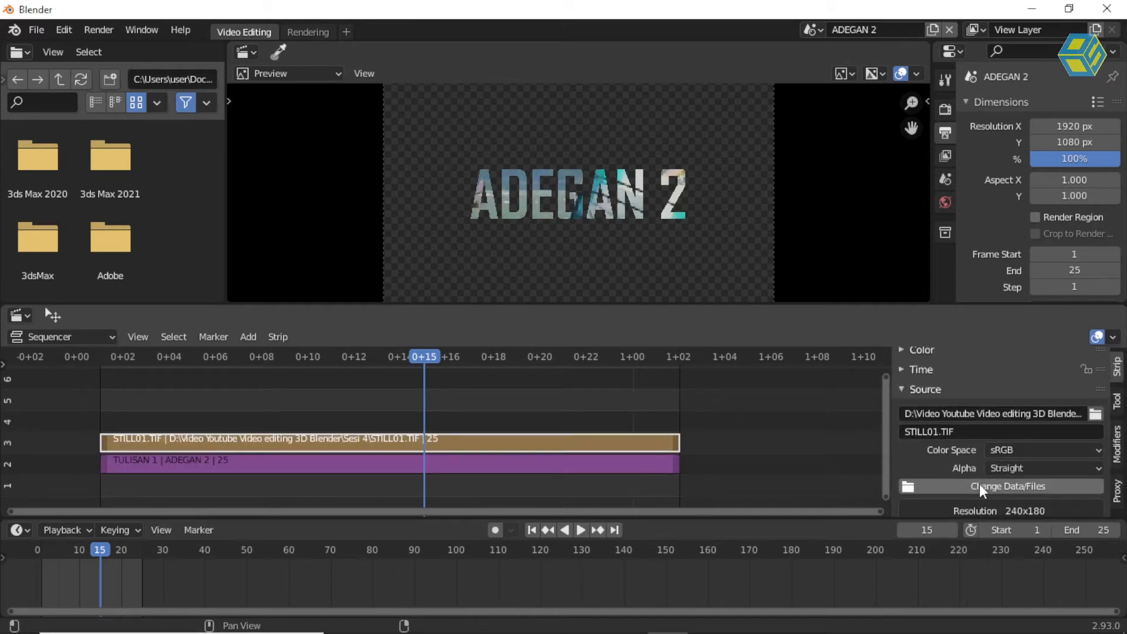
{"action": "left_click", "coordinate": [979, 485]}
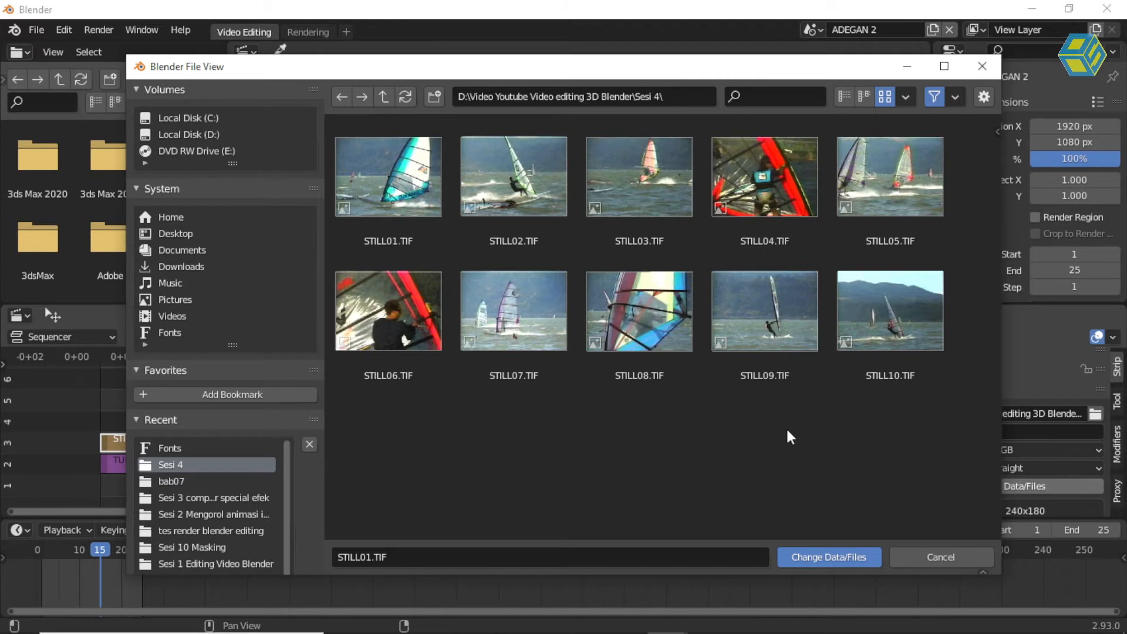
{"action": "left_click", "coordinate": [748, 188]}
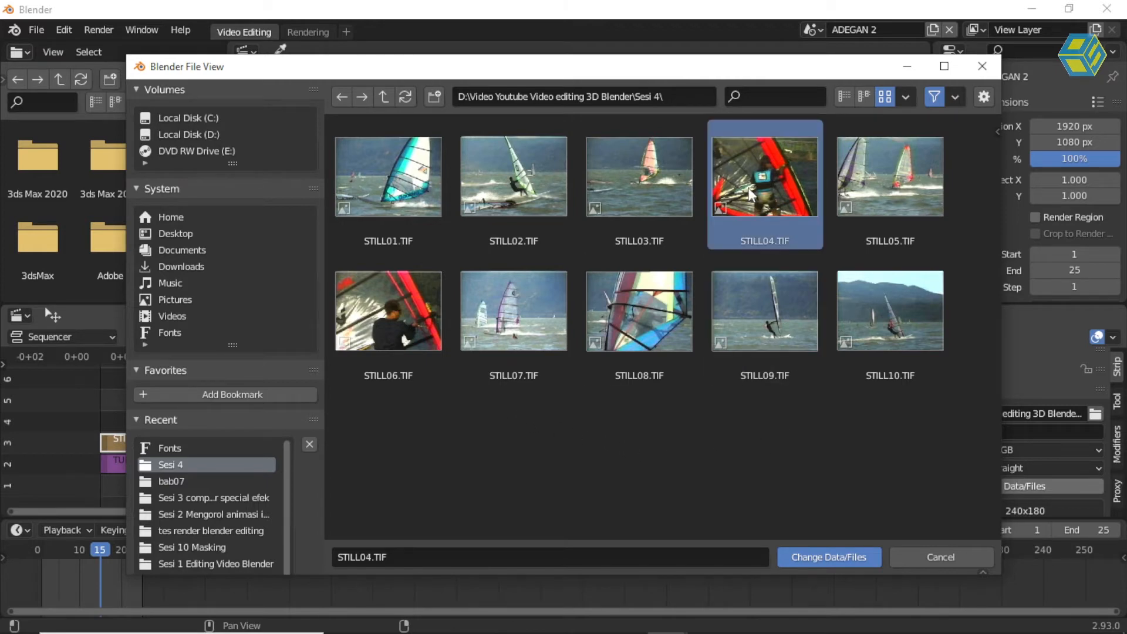
{"action": "left_click", "coordinate": [820, 559]}
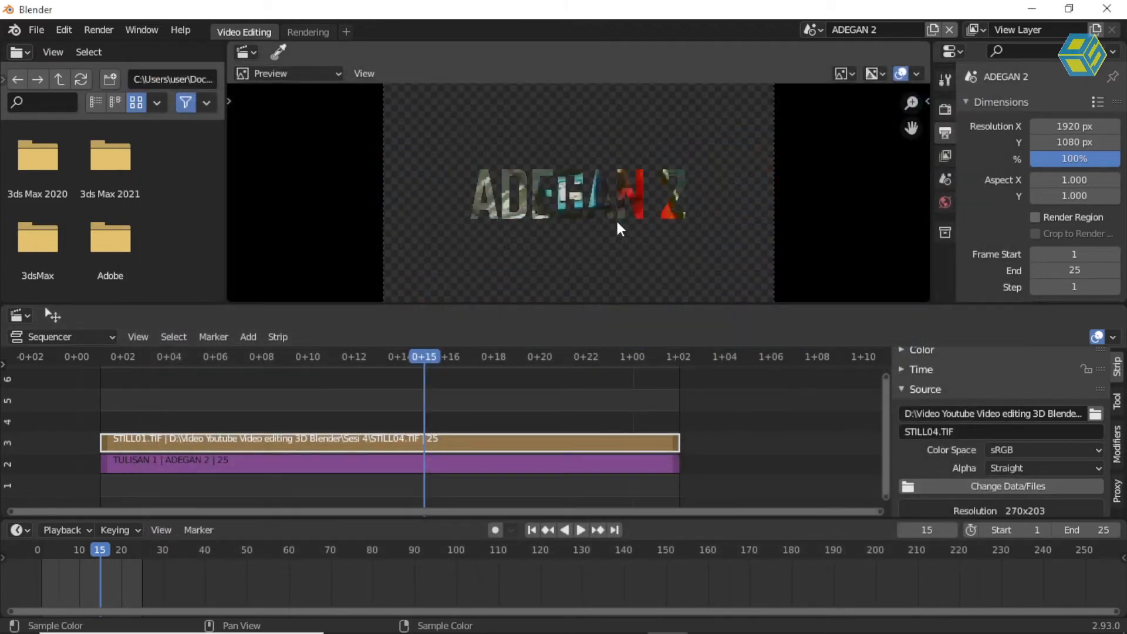
Step: Play the ADEGAN 2 masked title and compare it with the ADEGAN 1 scene, returning to ADEGAN 2
{"action": "left_click", "coordinate": [572, 415]}
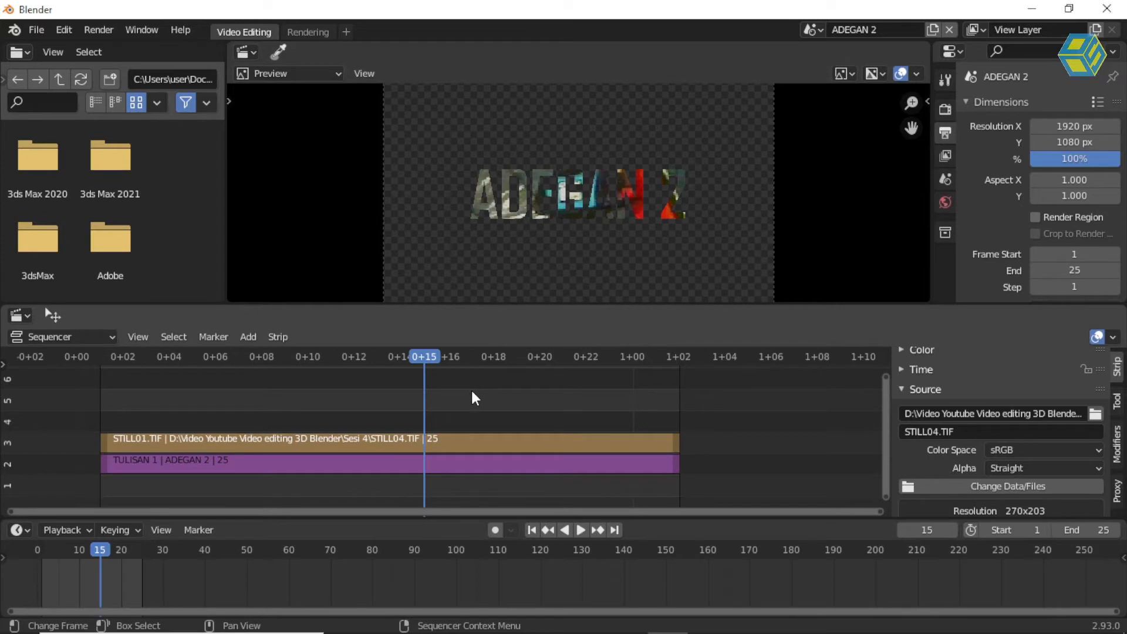
{"action": "key", "text": "space"}
{"action": "key", "text": "space"}
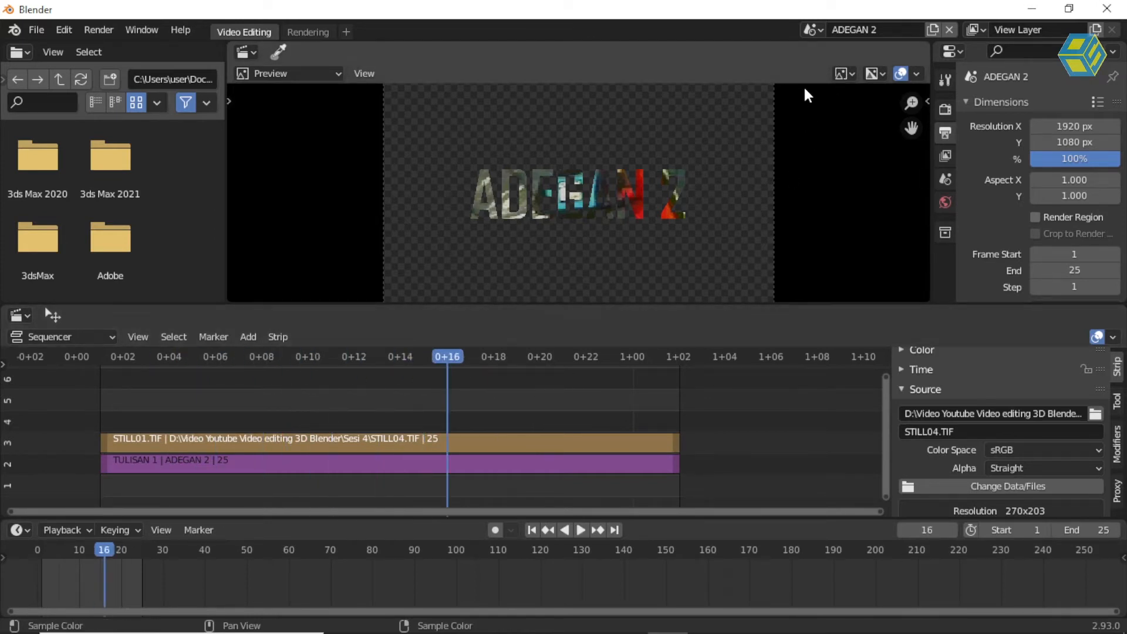
{"action": "left_click", "coordinate": [812, 29]}
{"action": "left_click", "coordinate": [832, 54]}
{"action": "left_click", "coordinate": [813, 29]}
{"action": "left_click", "coordinate": [832, 70]}
Step: Paste the copied image and text strips into the ADEGAN 3 scene at frame 1 and preview the masked title
{"action": "left_click", "coordinate": [812, 30]}
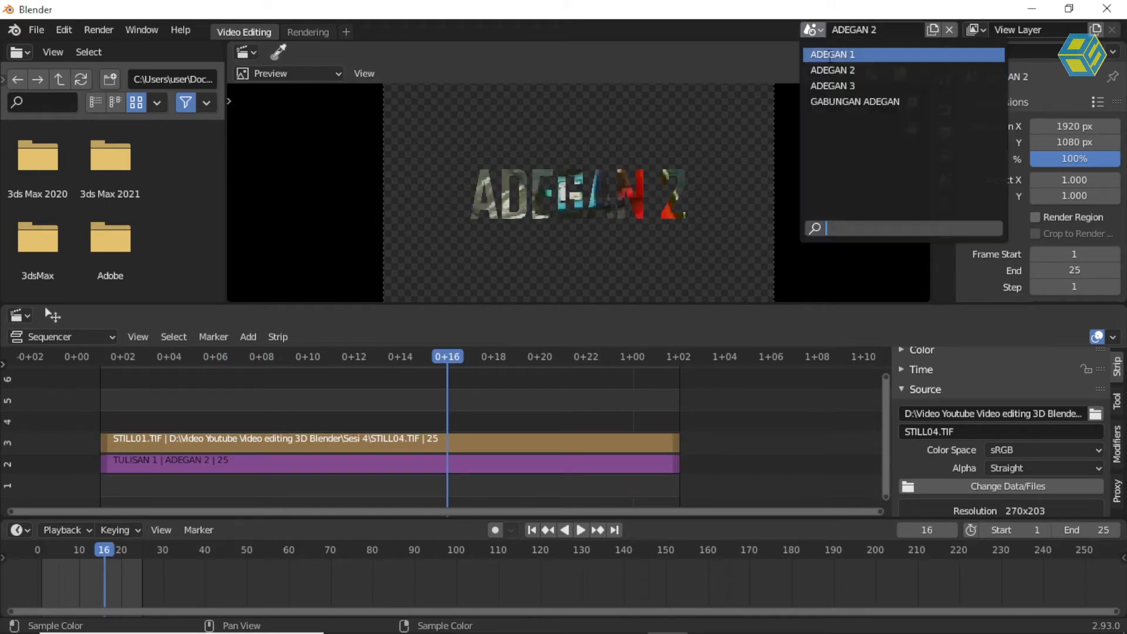
{"action": "left_click", "coordinate": [832, 85]}
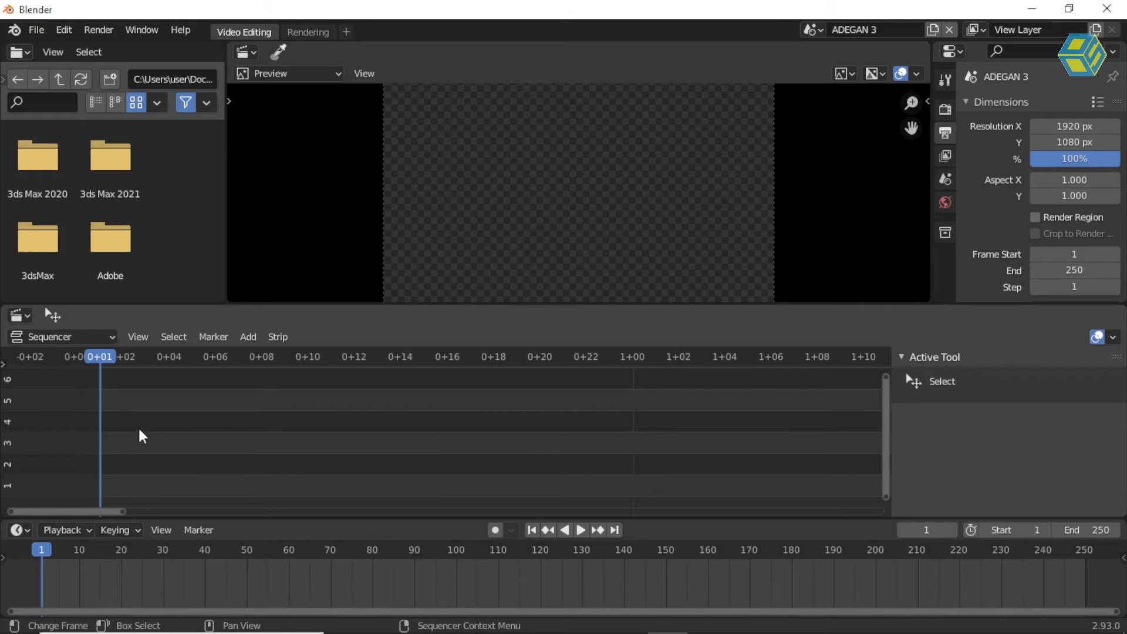
{"action": "right_click", "coordinate": [118, 399]}
{"action": "left_click", "coordinate": [105, 396]}
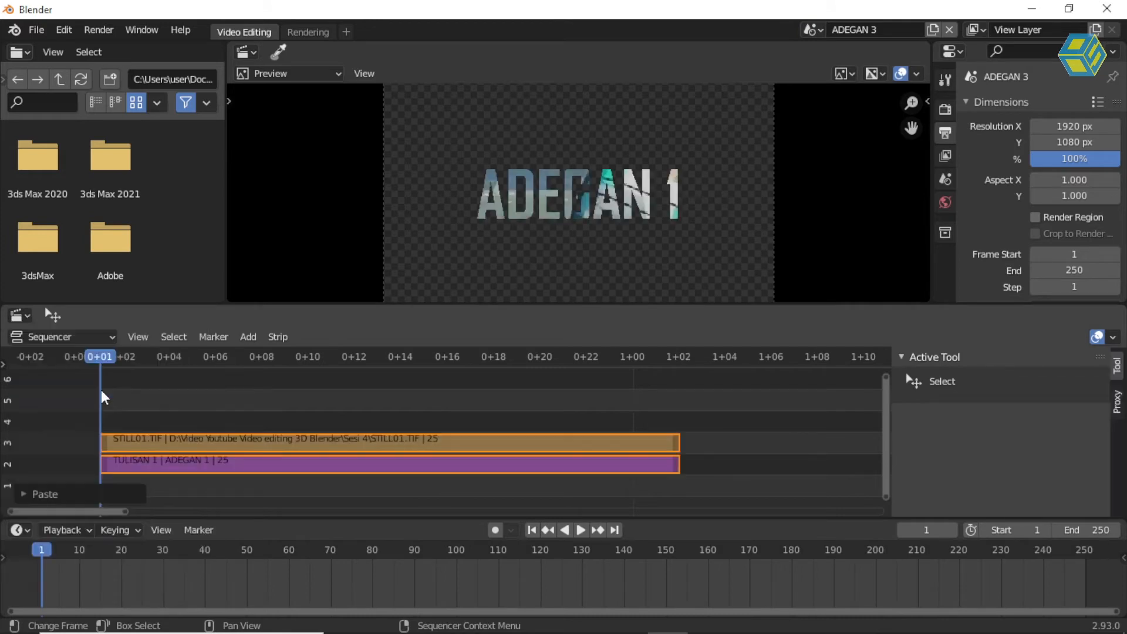
{"action": "left_click", "coordinate": [252, 393]}
{"action": "left_click", "coordinate": [424, 411]}
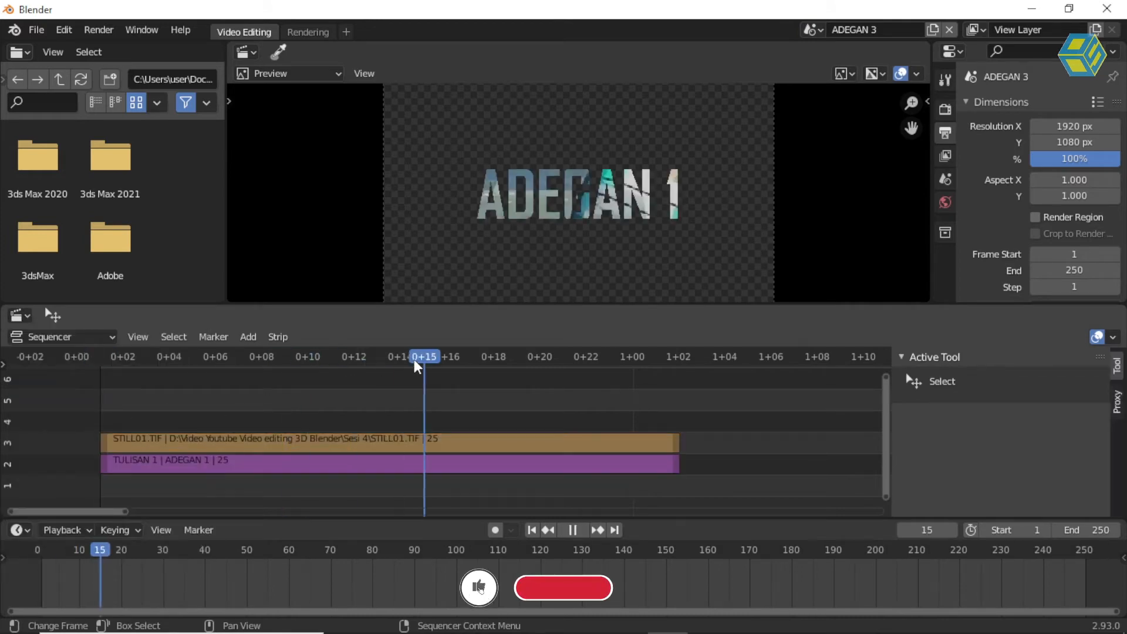
Step: Replace the source file of the image strip in ADEGAN 3 with STILL08.TIF from the Sesi 4 folder
{"action": "left_click", "coordinate": [406, 443]}
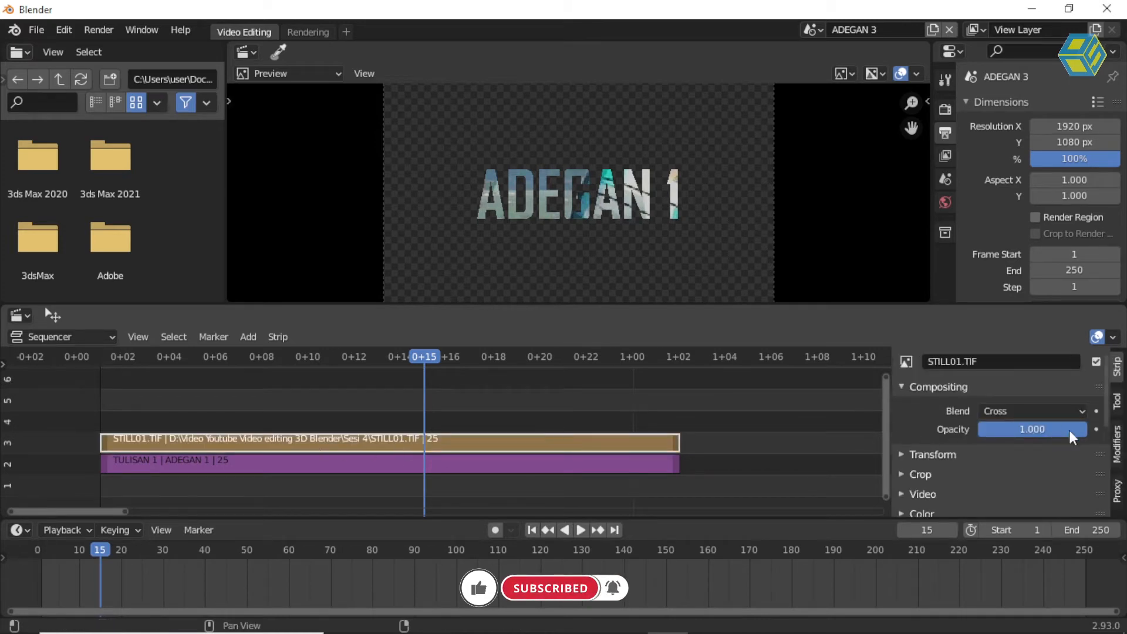
{"action": "scroll", "coordinate": [984, 451], "scroll_direction": "down", "scroll_amount": 5}
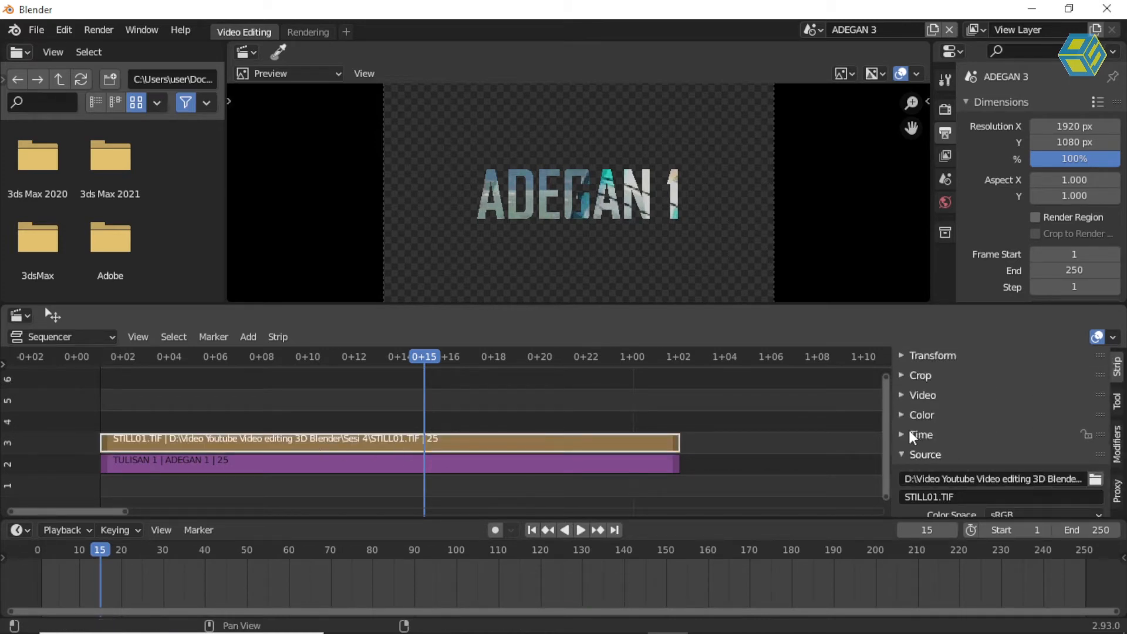
{"action": "scroll", "coordinate": [988, 449], "scroll_direction": "down", "scroll_amount": 3}
{"action": "left_click", "coordinate": [967, 480]}
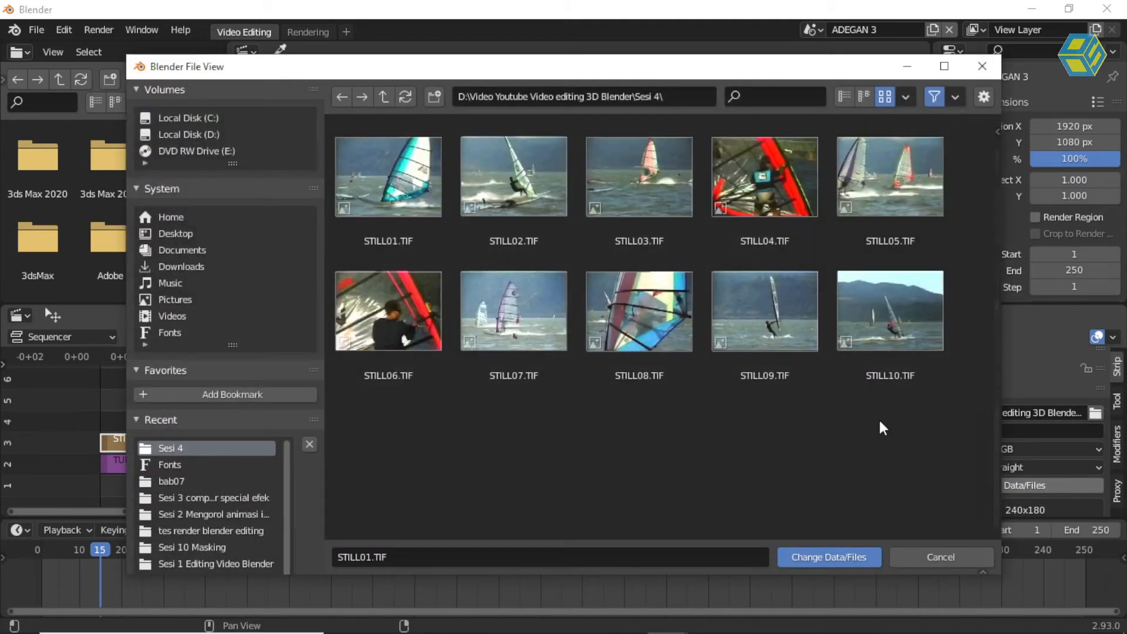
{"action": "left_click", "coordinate": [674, 333]}
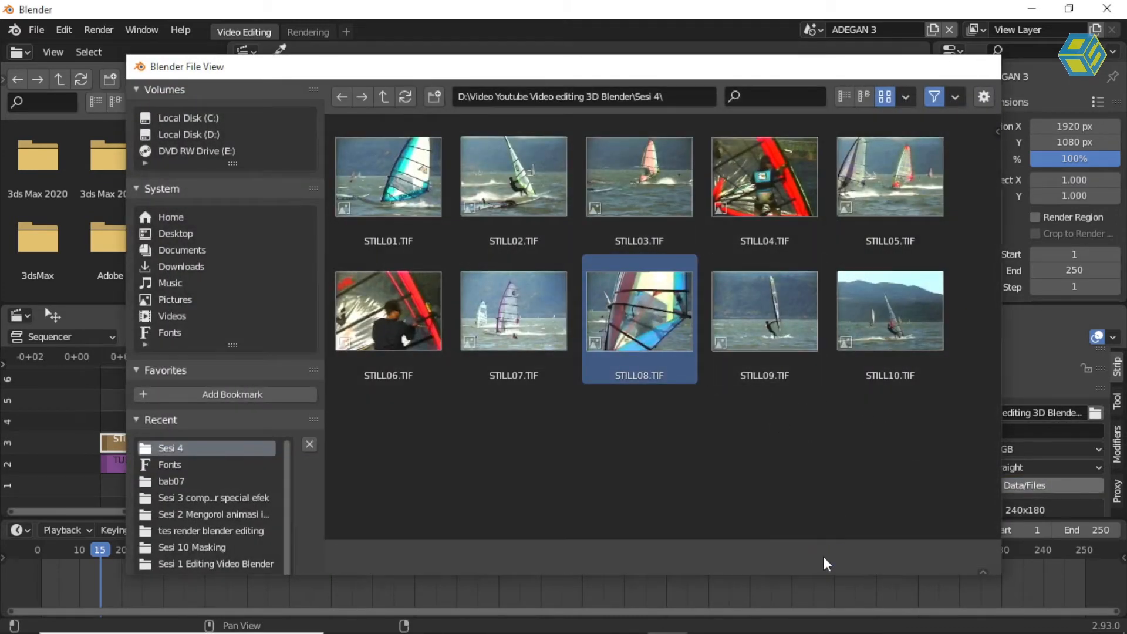
{"action": "left_click", "coordinate": [822, 555]}
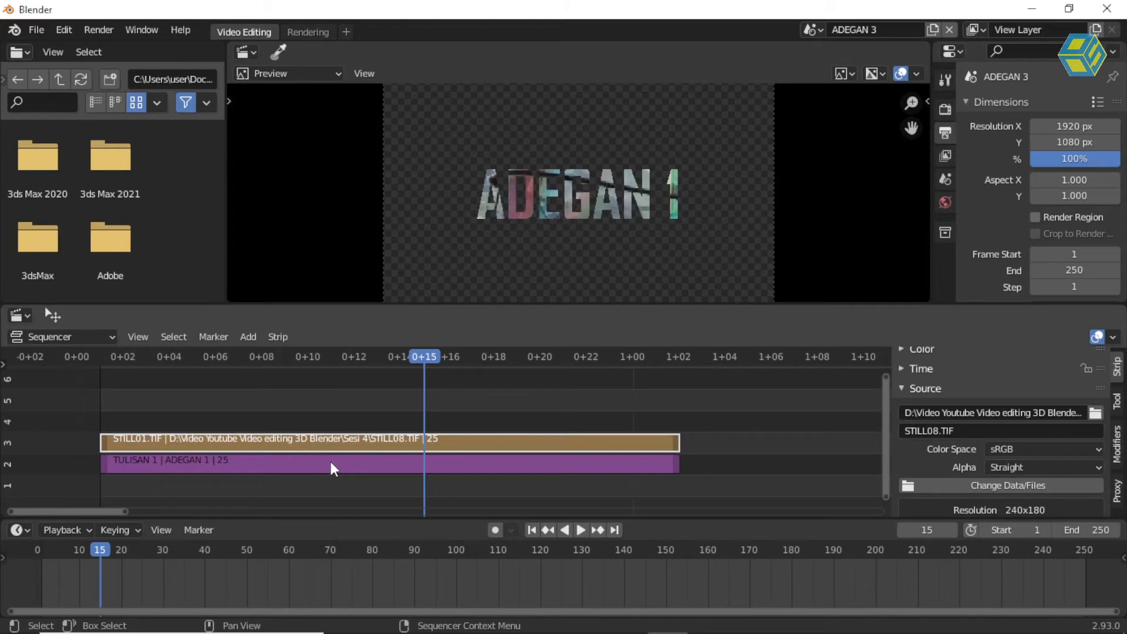
Step: Rename the text strip in the ADEGAN 3 scene to TULISAN 3
{"action": "left_click", "coordinate": [317, 473]}
{"action": "mouse_move", "coordinate": [418, 355]}
{"action": "left_mouse_down"}
{"action": "mouse_move", "coordinate": [307, 367]}
{"action": "mouse_move", "coordinate": [401, 364]}
{"action": "left_mouse_up"}
{"action": "scroll", "coordinate": [986, 394], "scroll_direction": "up", "scroll_amount": 6}
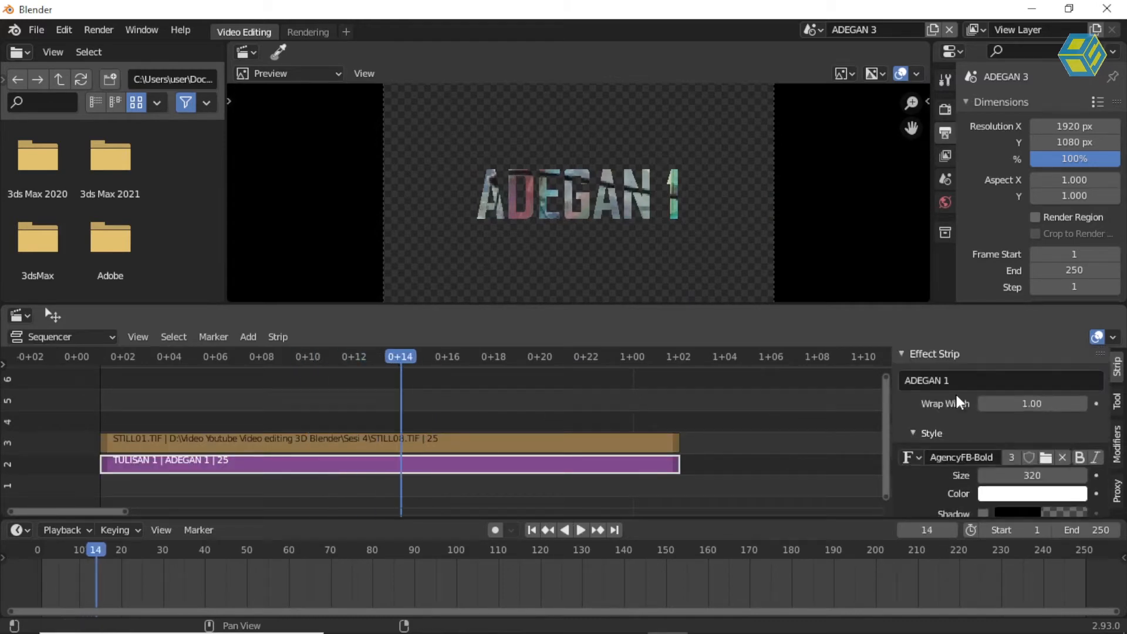
{"action": "left_click", "coordinate": [980, 362]}
{"action": "left_click", "coordinate": [984, 362]}
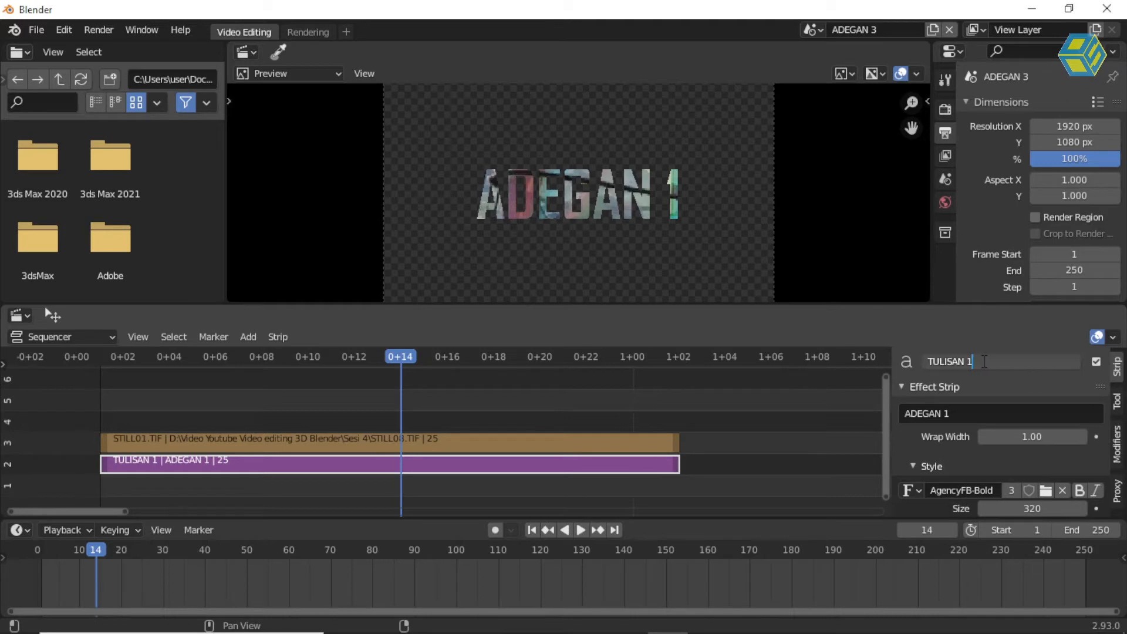
{"action": "type", "text": "3"}
{"action": "key", "text": "Return"}
Step: Set the wording of the TULISAN 3 text strip to ADEGAN 3 and scrub through the masked title
{"action": "left_click", "coordinate": [948, 411]}
{"action": "double_click", "coordinate": [946, 413]}
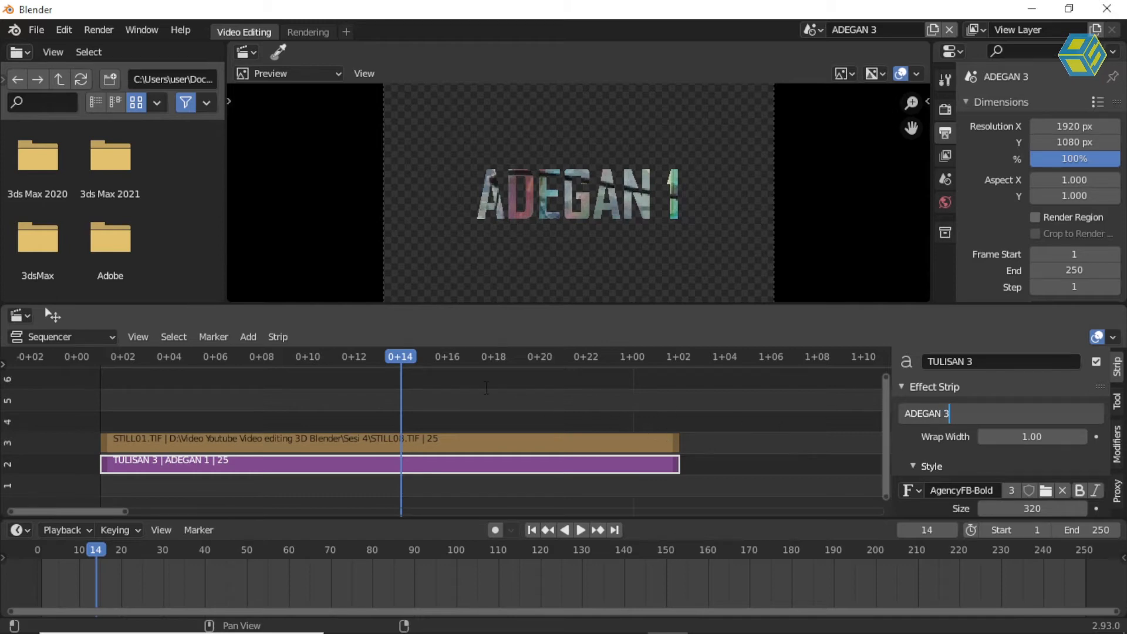
{"action": "left_click", "coordinate": [444, 368]}
{"action": "left_click_drag", "start_coordinate": [440, 364], "coordinate": [316, 389]}
Step: Review the masked titles in the ADEGAN 1 and ADEGAN 2 scenes, and view the GABUNGAN ADEGAN scene
{"action": "left_click", "coordinate": [813, 30]}
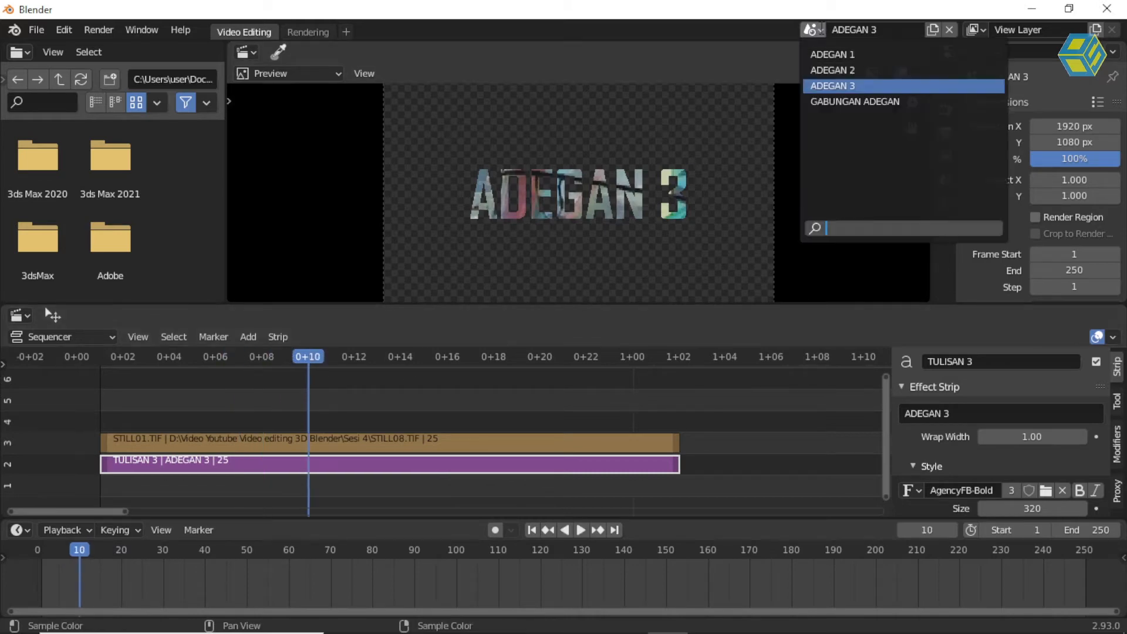
{"action": "left_click", "coordinate": [833, 55]}
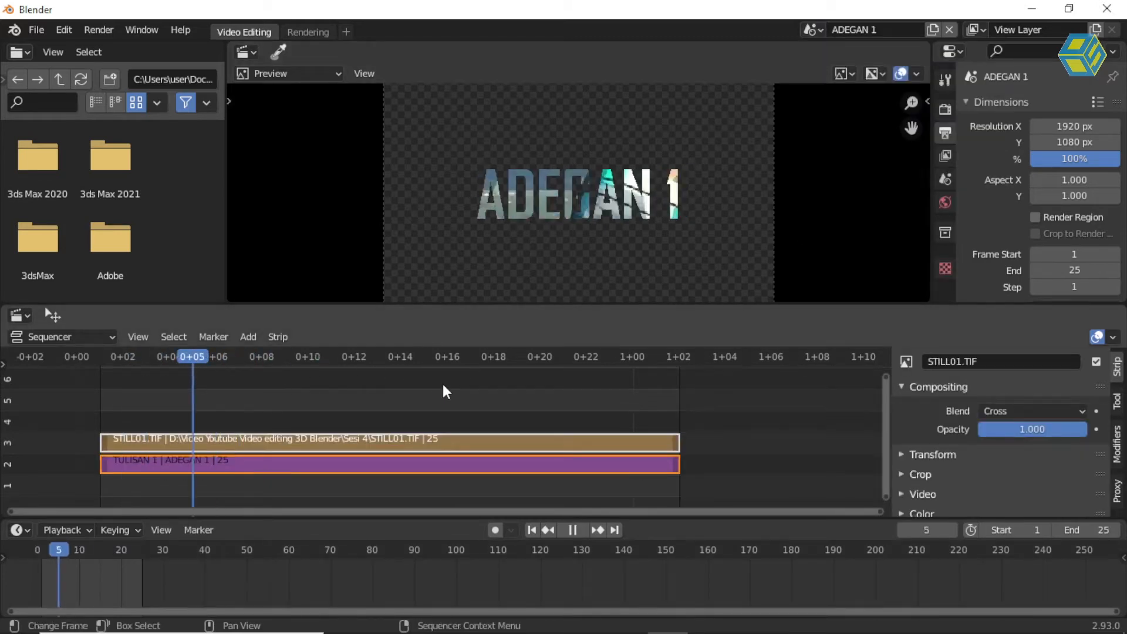
{"action": "left_click", "coordinate": [443, 389]}
{"action": "left_click", "coordinate": [811, 30]}
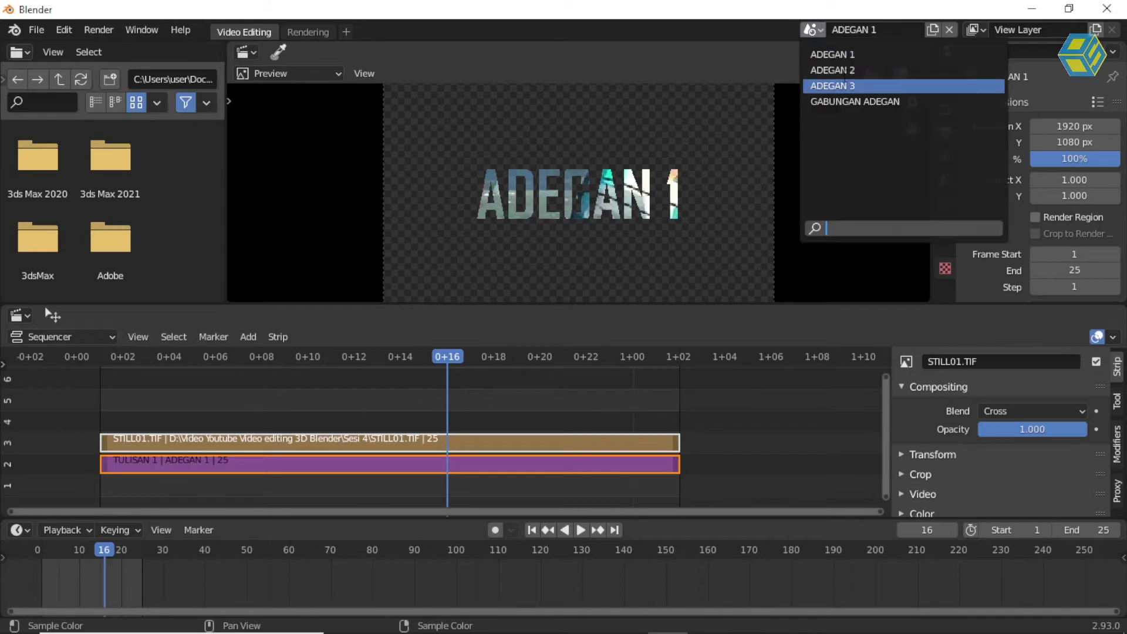
{"action": "left_click", "coordinate": [832, 70]}
{"action": "key", "text": "space"}
{"action": "key", "text": "space"}
{"action": "left_click", "coordinate": [811, 30]}
{"action": "left_click", "coordinate": [854, 101]}
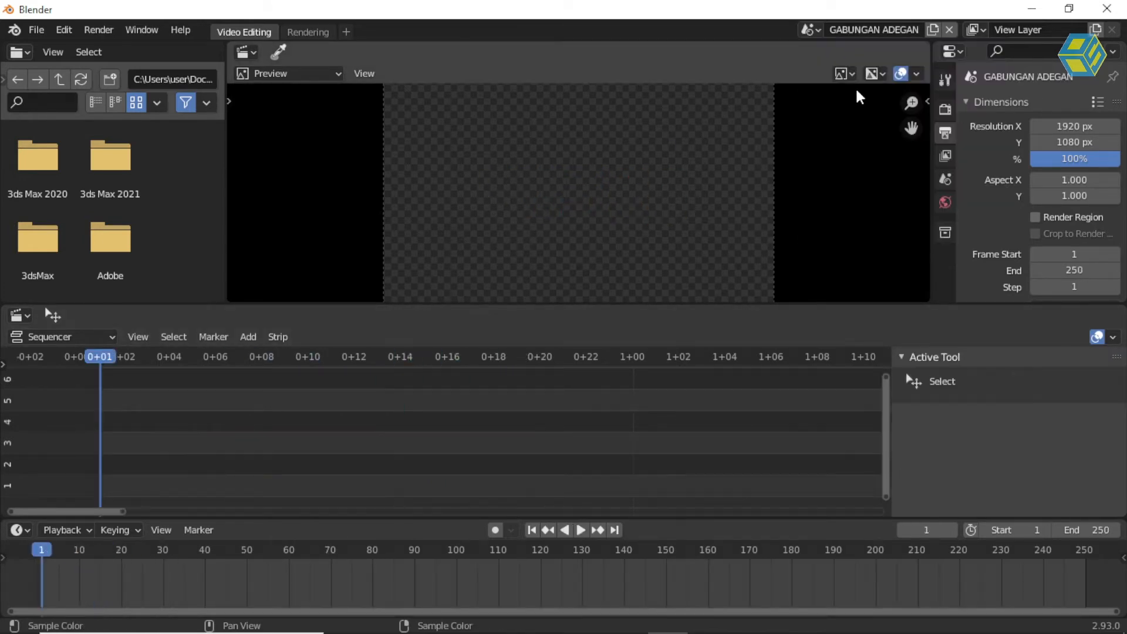
Step: Set the end frame of the ADEGAN 3 scene to 25 to match the length of its strips
{"action": "left_click", "coordinate": [810, 30]}
{"action": "left_click", "coordinate": [852, 86]}
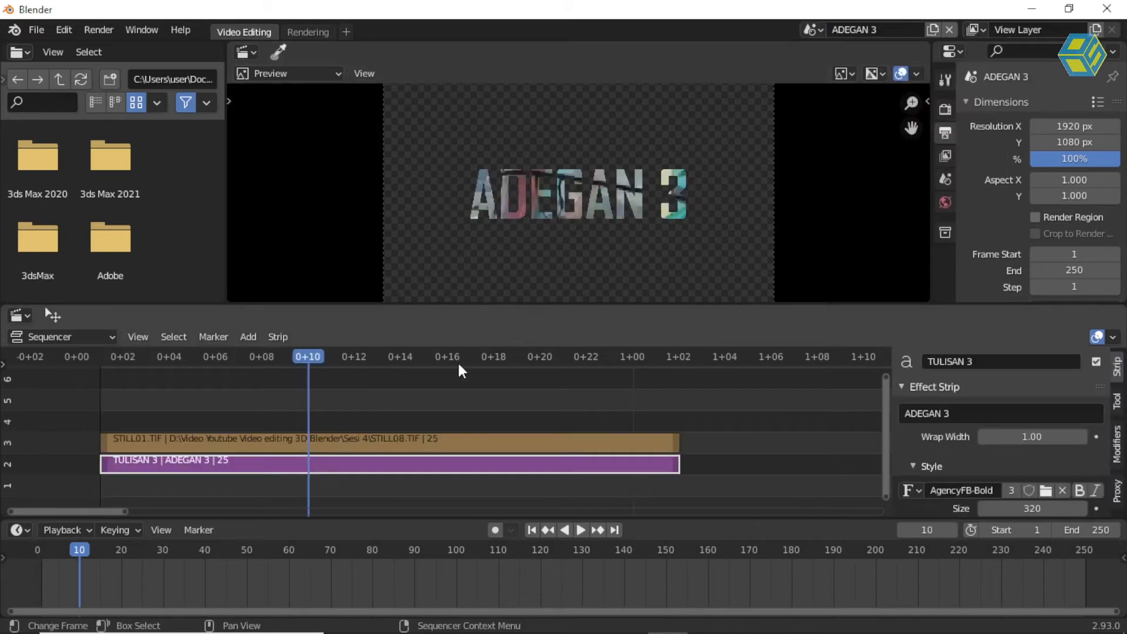
{"action": "left_click_drag", "start_coordinate": [322, 353], "coordinate": [671, 382]}
{"action": "left_click", "coordinate": [1064, 270]}
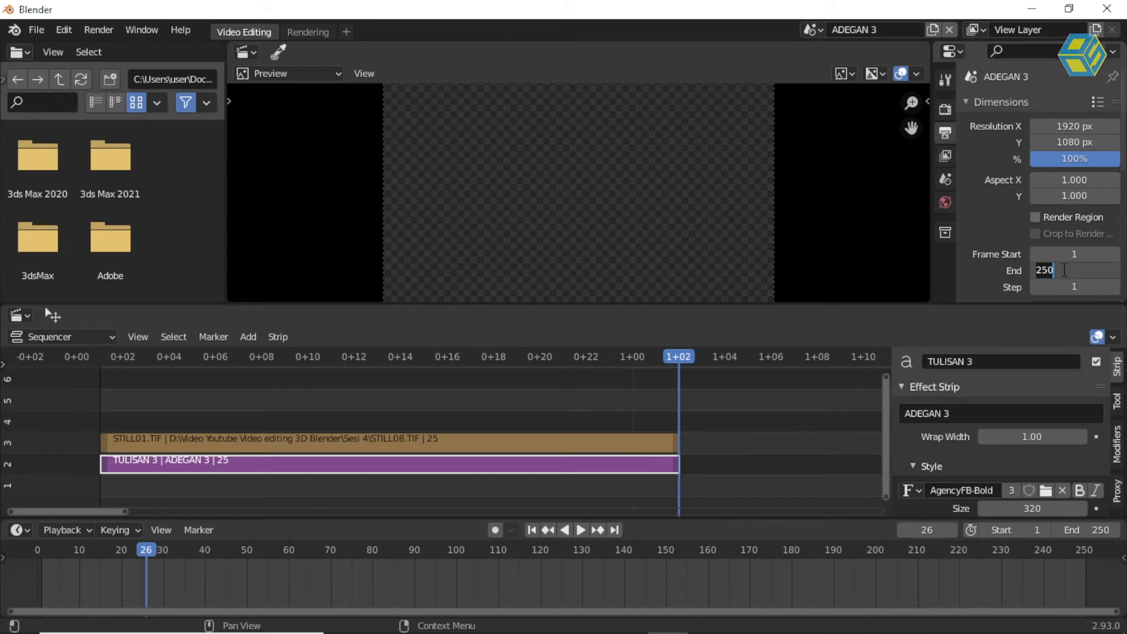
{"action": "key", "text": "BackSpace"}
{"action": "key", "text": "Return"}
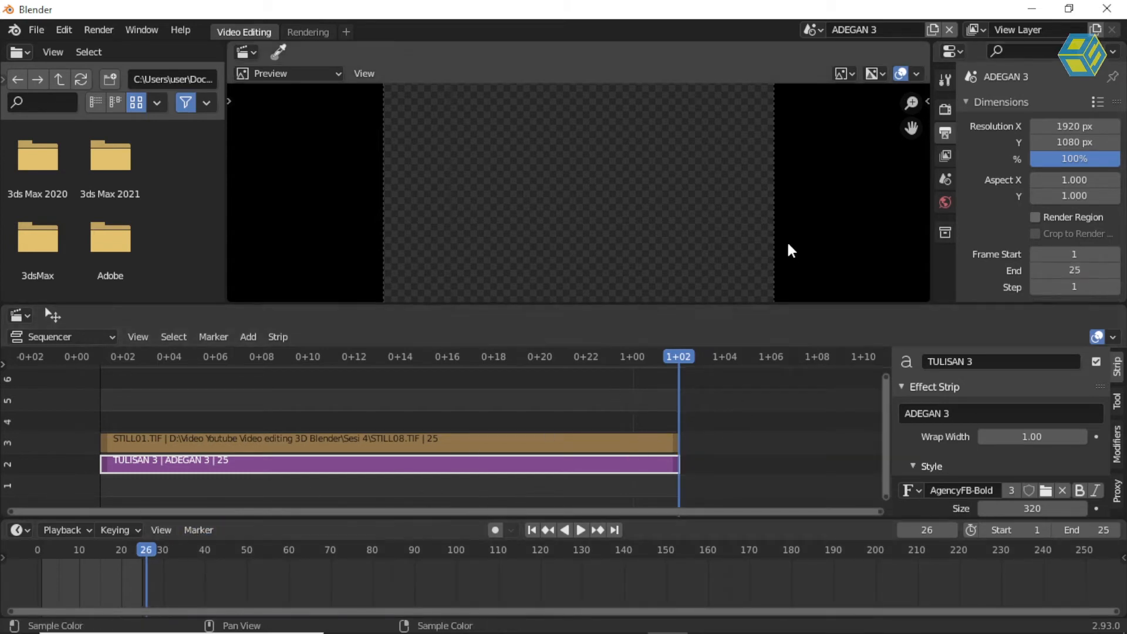
Step: Add ADEGAN 1 as a scene strip at frame 1 of the GABUNGAN ADEGAN scene and scrub through it
{"action": "left_click", "coordinate": [812, 29]}
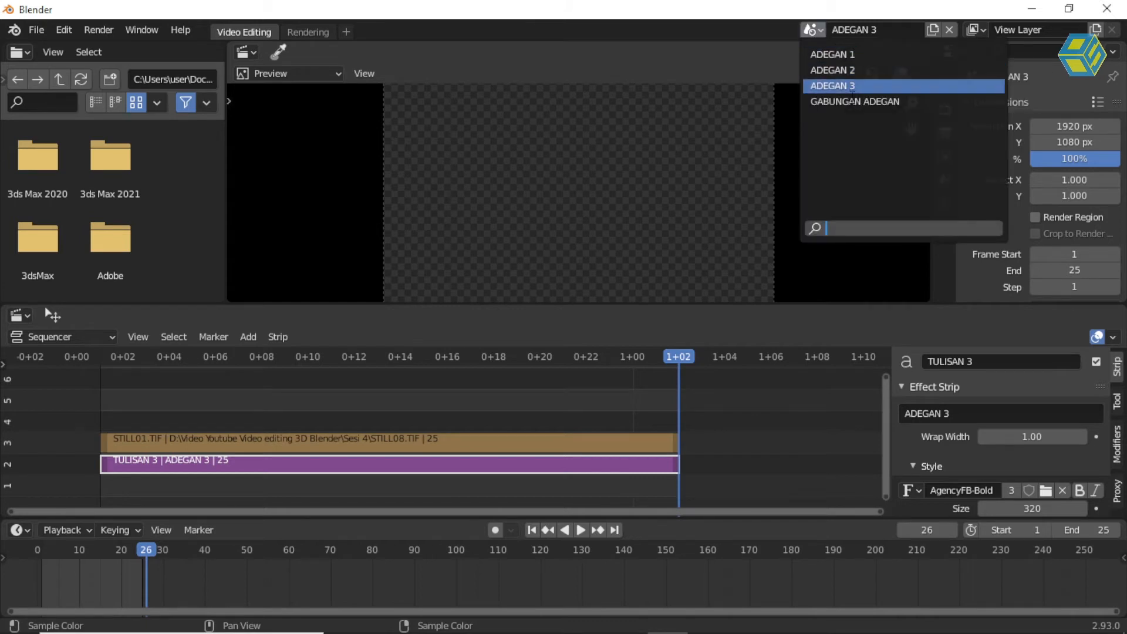
{"action": "left_click", "coordinate": [851, 101]}
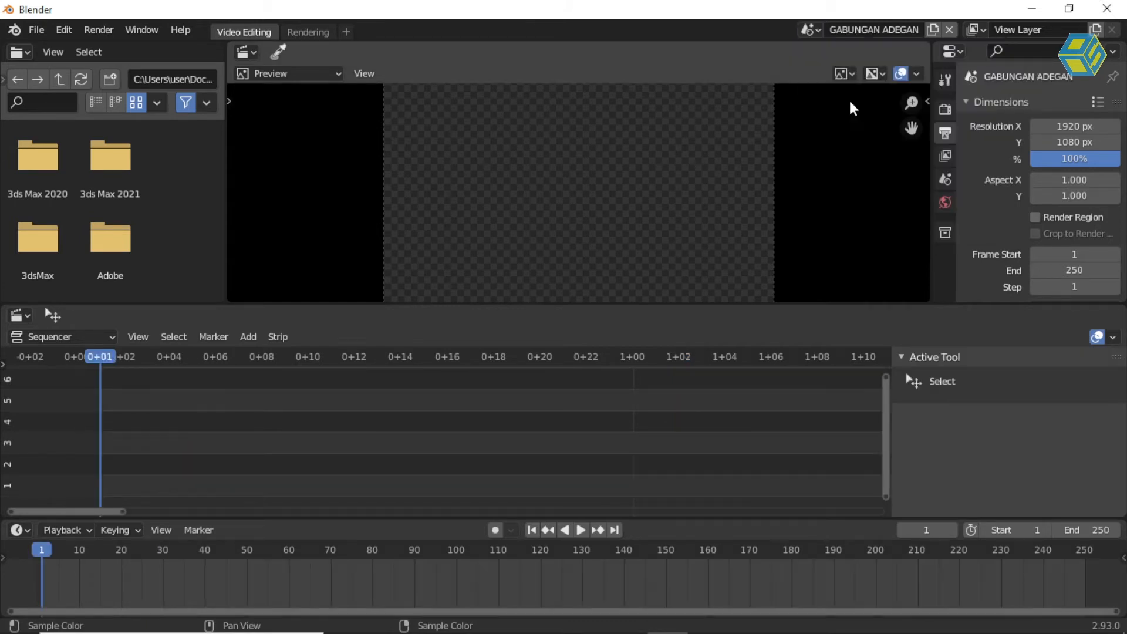
{"action": "left_click", "coordinate": [257, 338]}
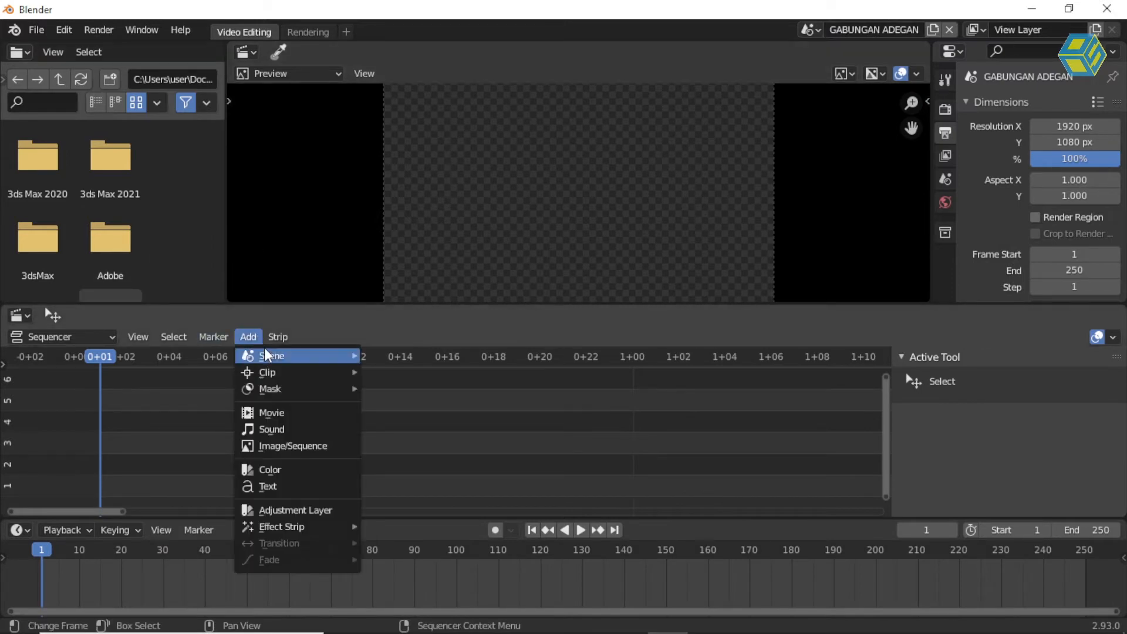
{"action": "mouse_move", "coordinate": [267, 355]}
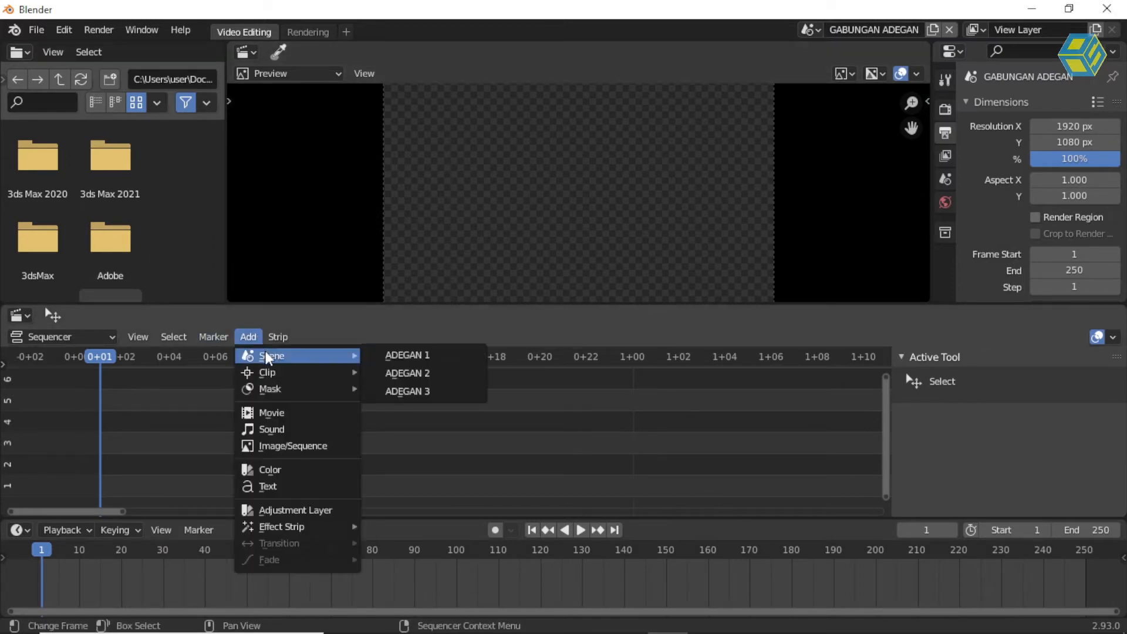
{"action": "left_click", "coordinate": [388, 361]}
{"action": "left_click_drag", "start_coordinate": [246, 368], "coordinate": [363, 371]}
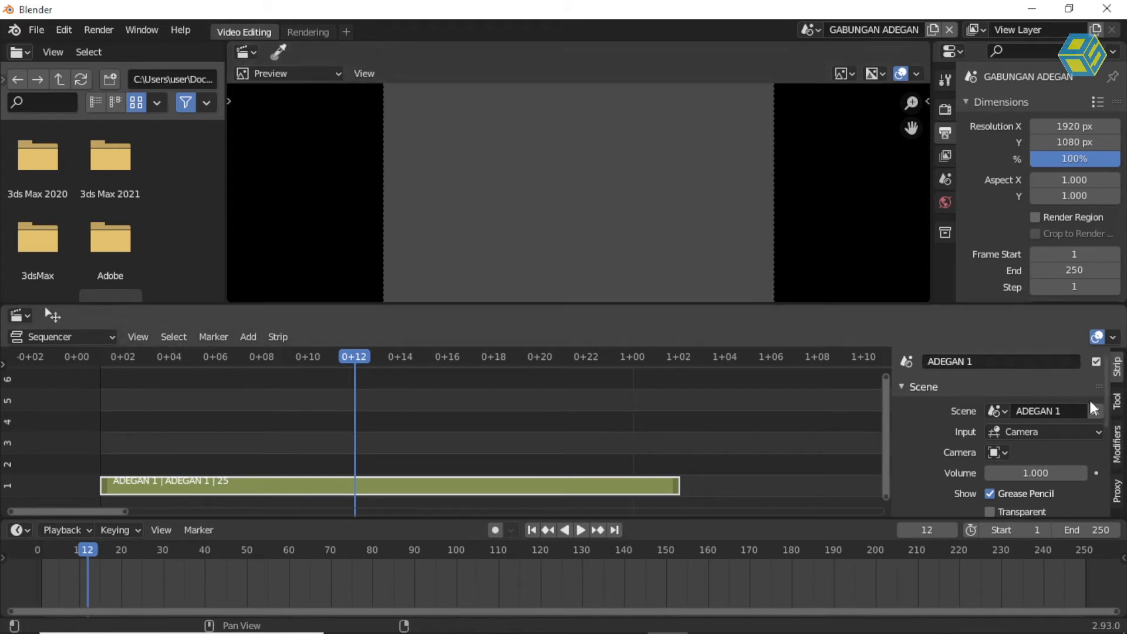
Step: Set the input of the ADEGAN 1 scene strip to Sequencer and play the masked title
{"action": "left_click", "coordinate": [1036, 430]}
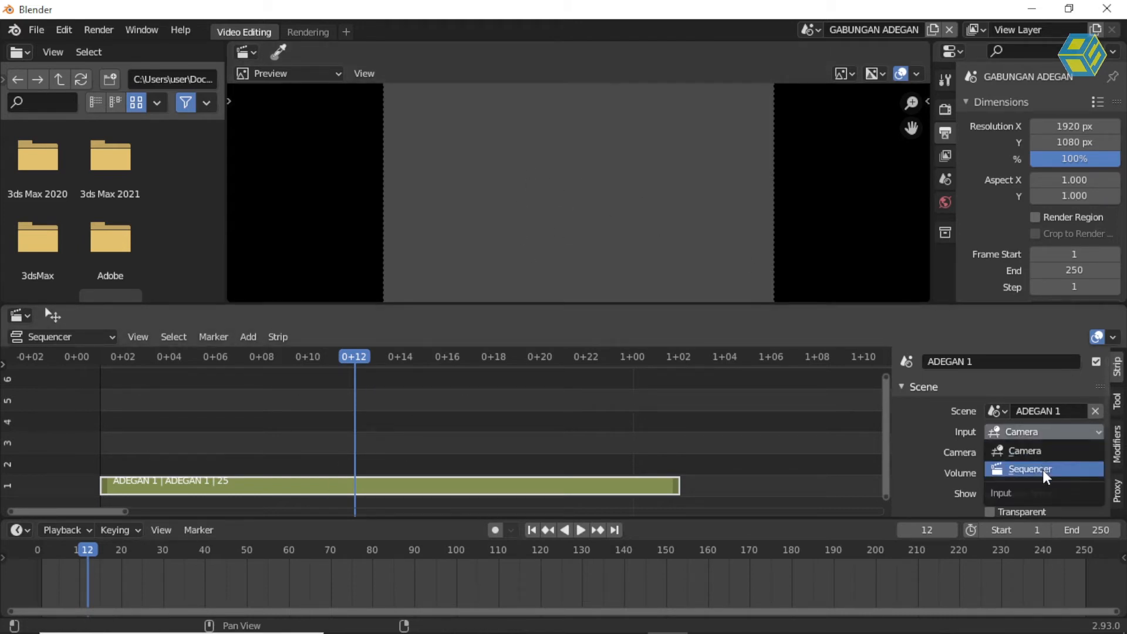
{"action": "left_click", "coordinate": [1042, 470]}
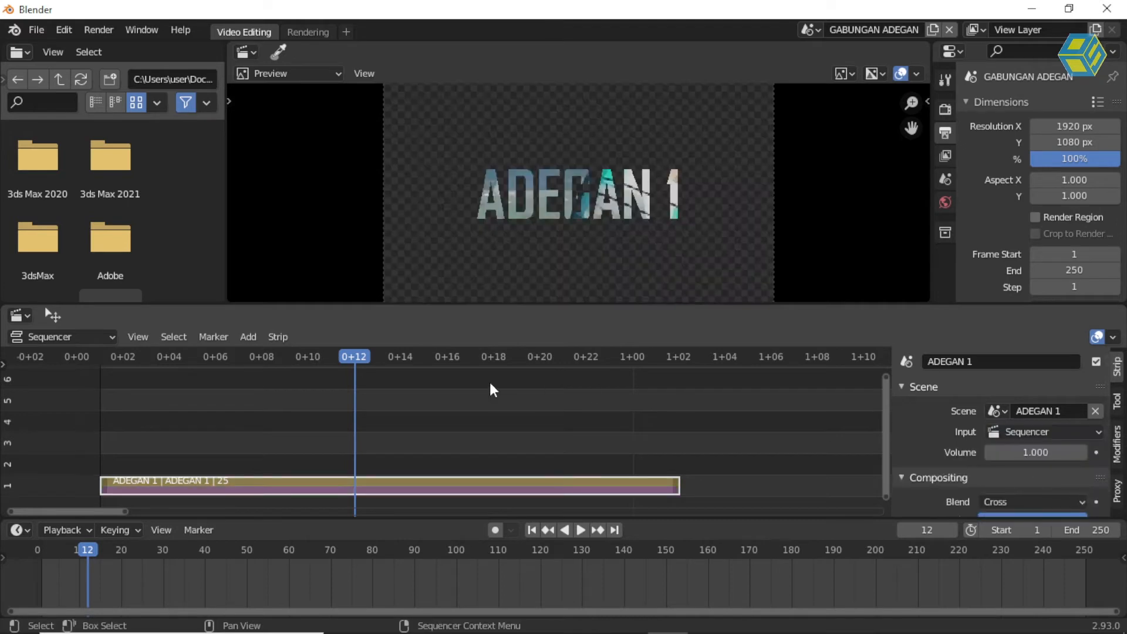
{"action": "key", "text": "space"}
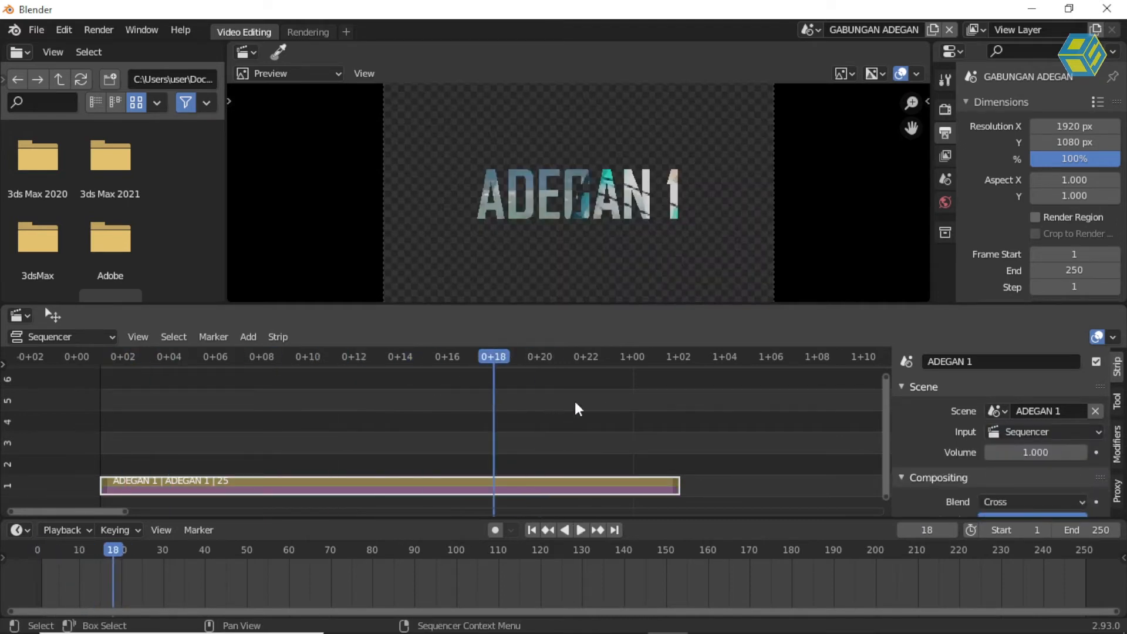
Step: Add ADEGAN 2 as a scene strip at frame 22, overlapping the end of the ADEGAN 1 strip
{"action": "scroll", "coordinate": [583, 387], "scroll_direction": "down", "scroll_amount": 3}
{"action": "middle_click_drag", "start_coordinate": [565, 394], "coordinate": [456, 399]}
{"action": "middle_click_drag", "start_coordinate": [388, 393], "coordinate": [403, 351]}
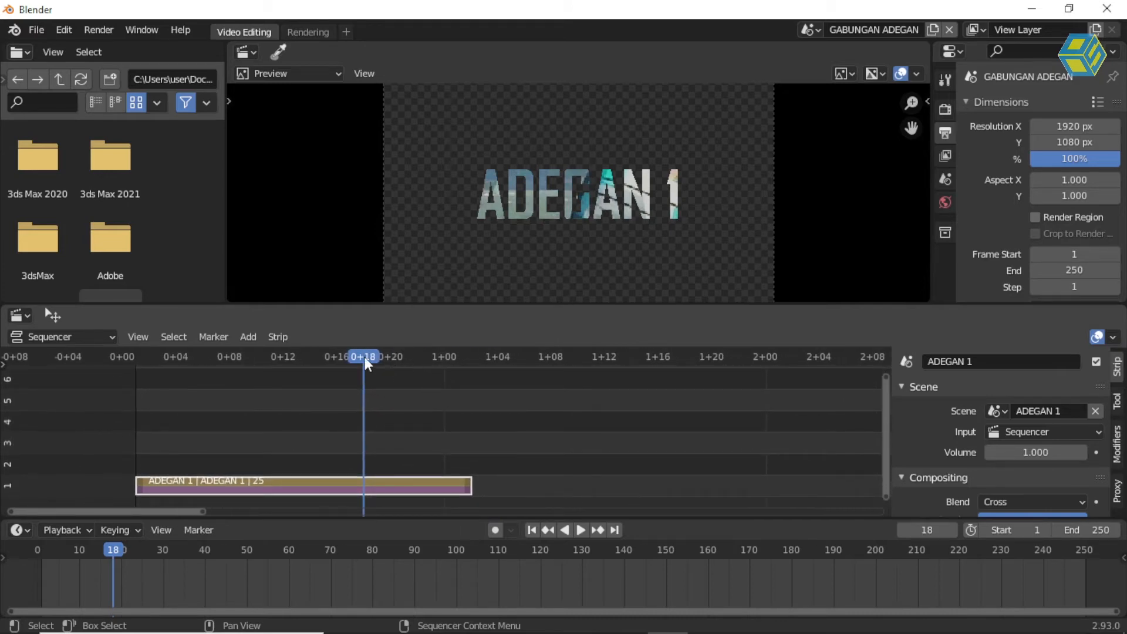
{"action": "left_click_drag", "start_coordinate": [365, 359], "coordinate": [419, 360]}
{"action": "left_click", "coordinate": [248, 336]}
{"action": "mouse_move", "coordinate": [258, 354]}
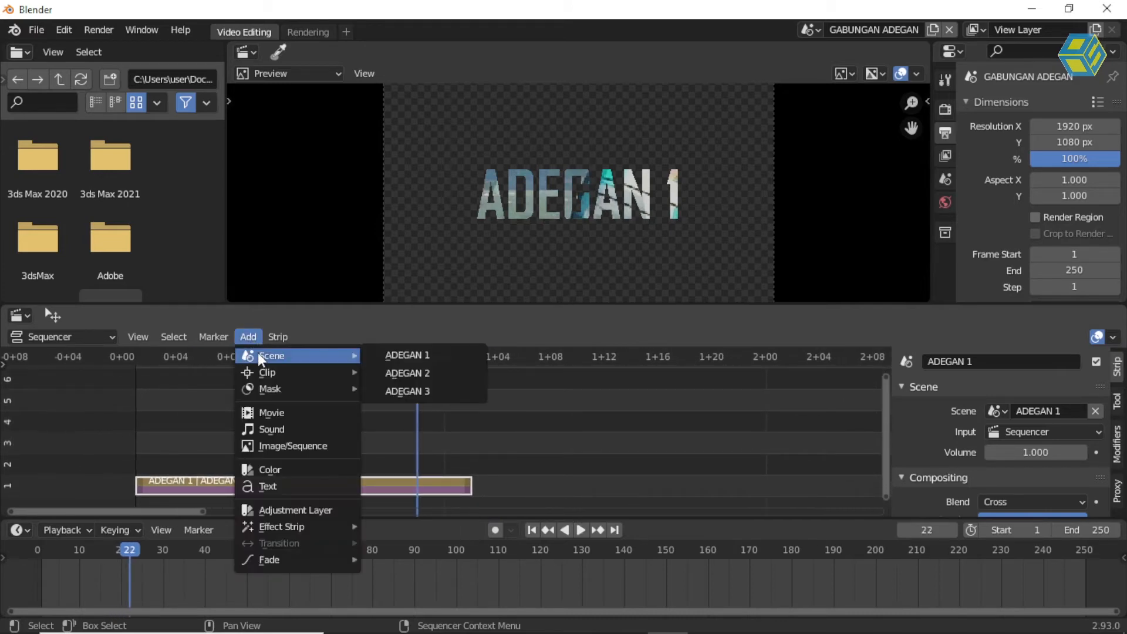
{"action": "left_click", "coordinate": [434, 370]}
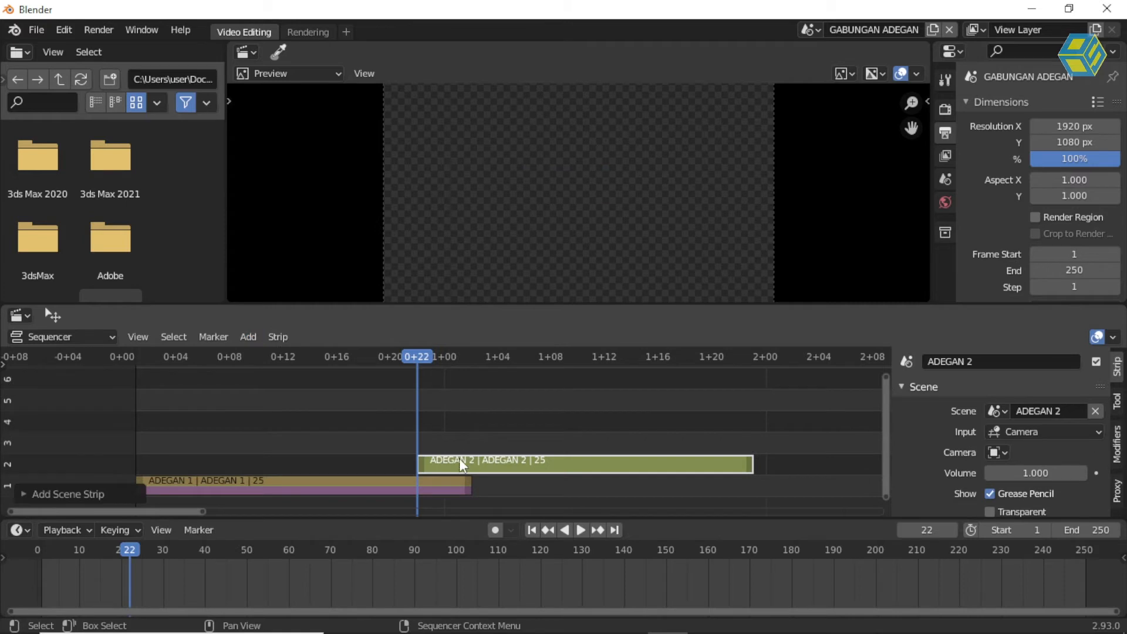
Step: Set the input of the ADEGAN 2 scene strip to Sequencer and scrub through its title
{"action": "left_click", "coordinate": [592, 468]}
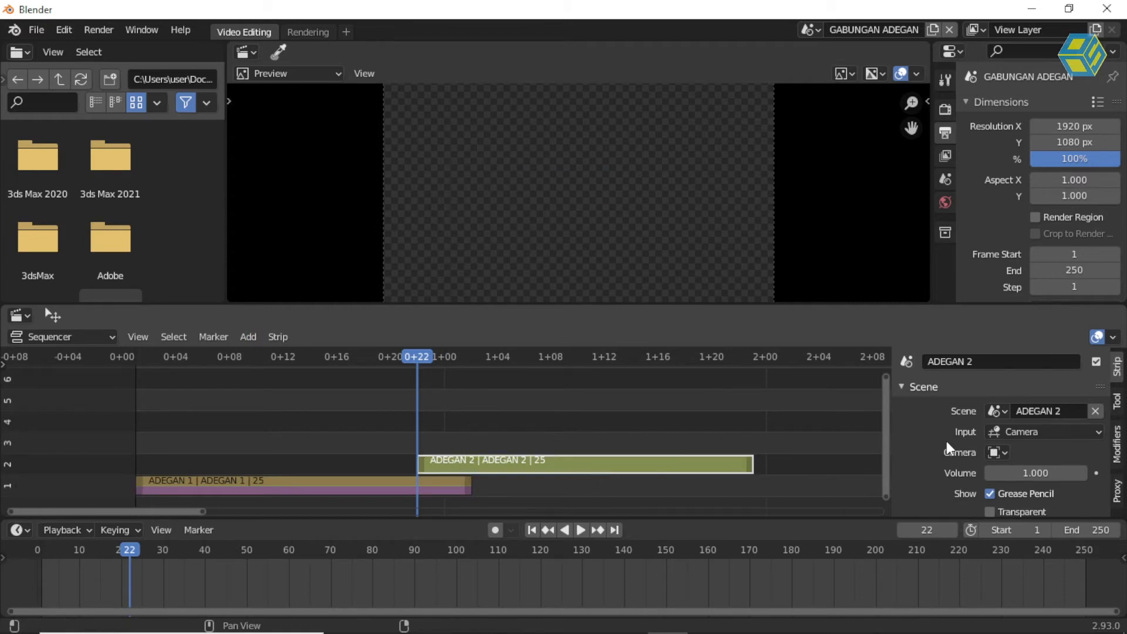
{"action": "left_click", "coordinate": [1017, 432]}
{"action": "left_click", "coordinate": [1028, 470]}
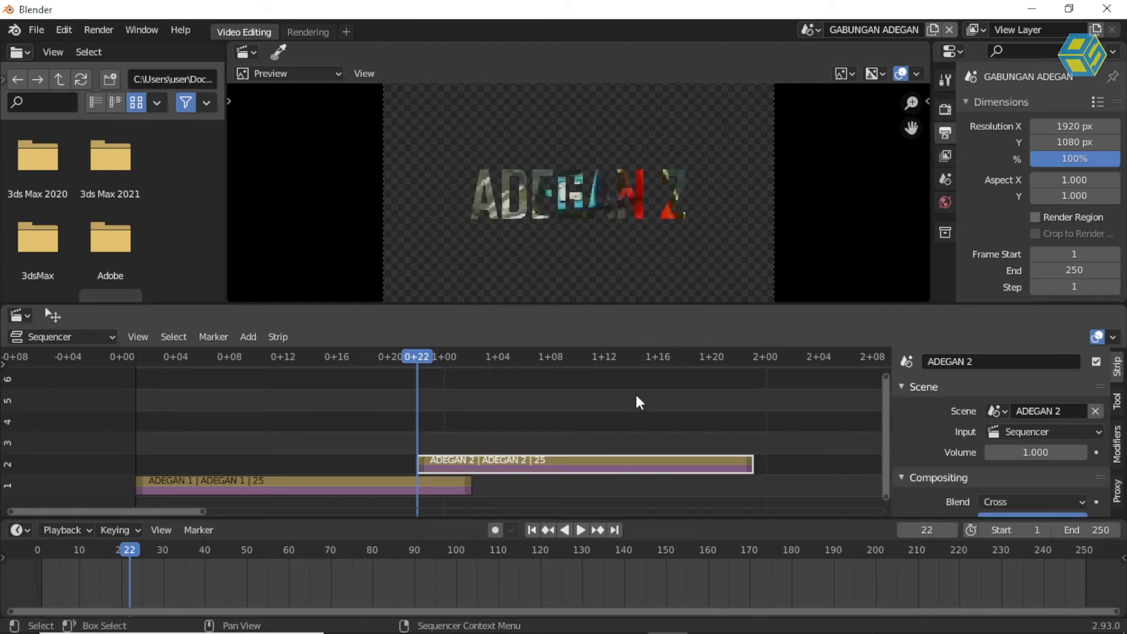
{"action": "left_click_drag", "start_coordinate": [544, 358], "coordinate": [604, 374]}
Step: Add ADEGAN 3 as a scene strip at frame 45, then put it on channel 1 with its start extended to frame 43
{"action": "scroll", "coordinate": [668, 396], "scroll_direction": "down", "scroll_amount": 2}
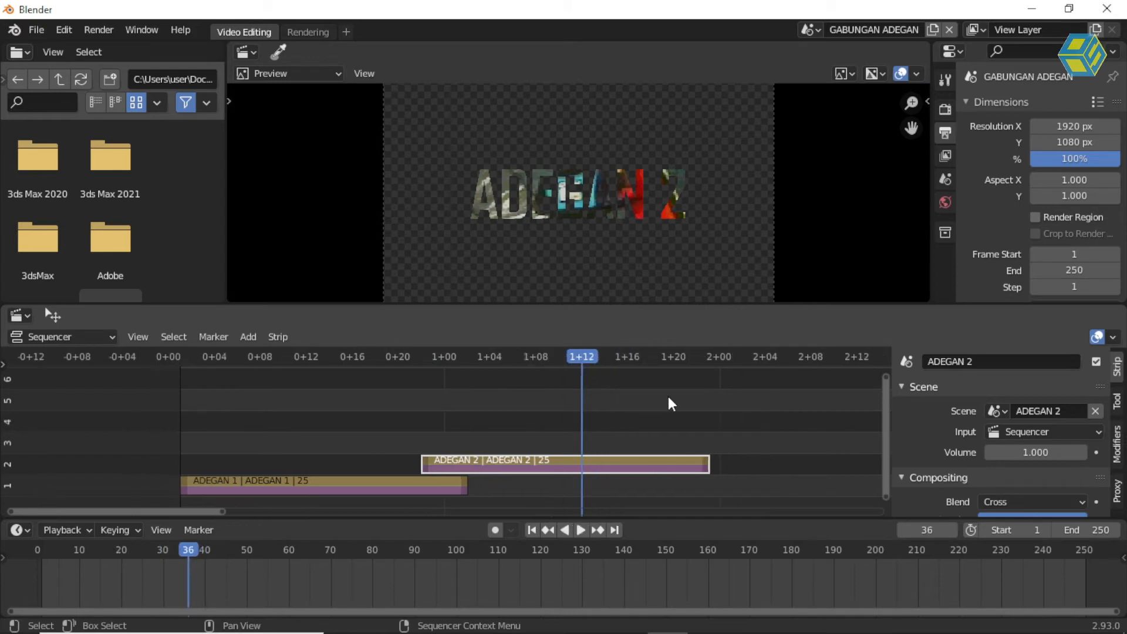
{"action": "left_click", "coordinate": [649, 358]}
{"action": "left_click", "coordinate": [248, 336]}
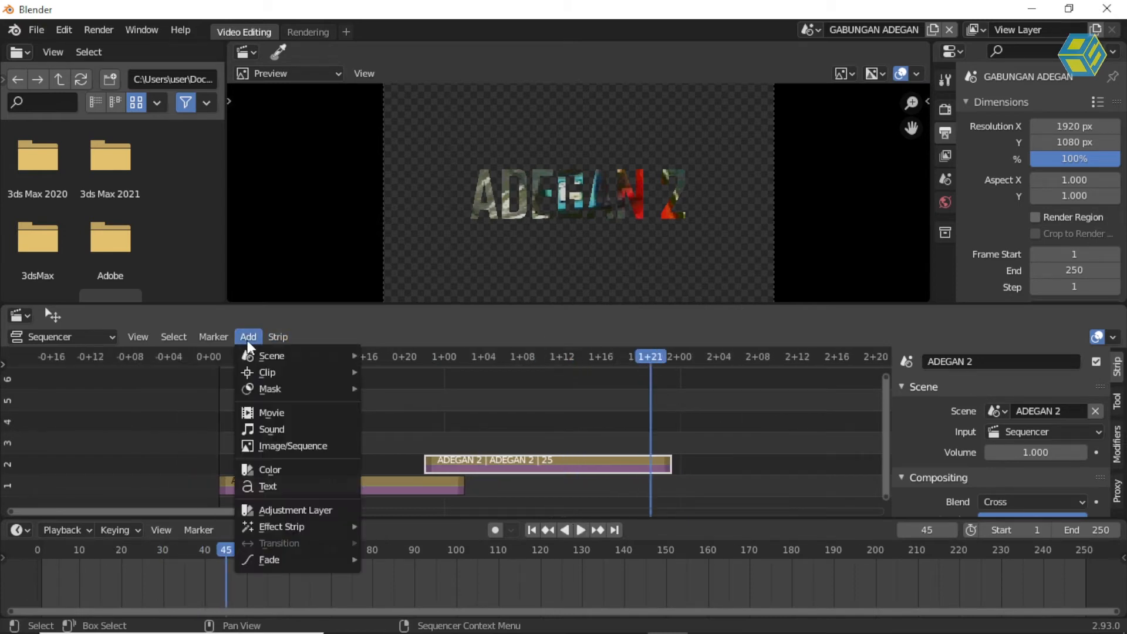
{"action": "mouse_move", "coordinate": [259, 355]}
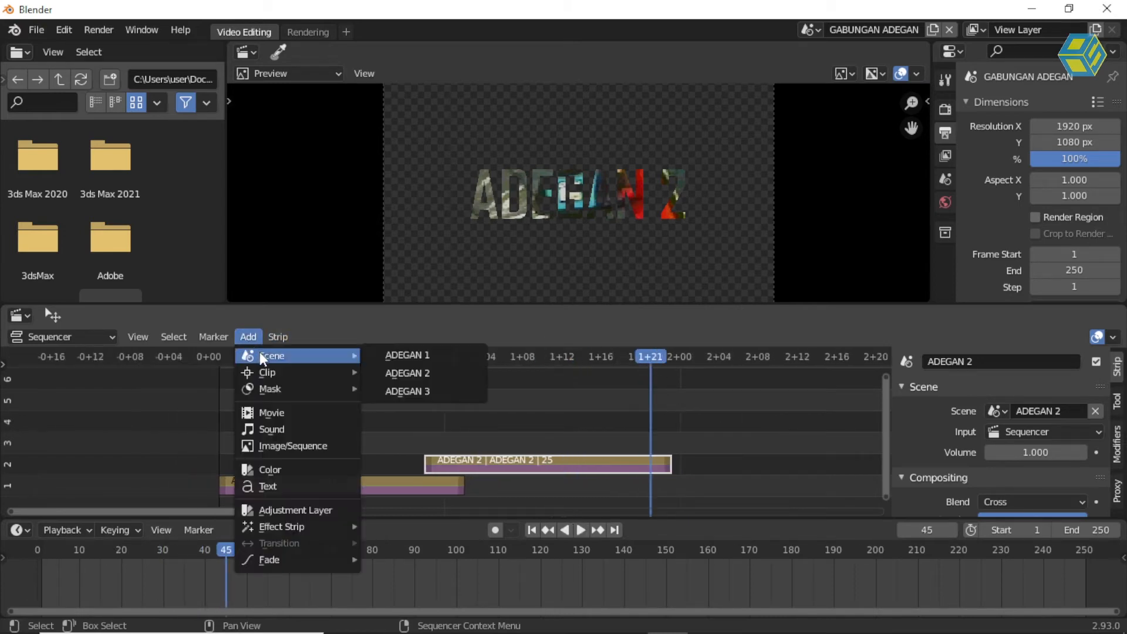
{"action": "left_click", "coordinate": [421, 392]}
{"action": "left_click_drag", "start_coordinate": [686, 444], "coordinate": [643, 484]}
Step: Set the input of the ADEGAN 3 scene strip to Sequencer and preview the combined scenes
{"action": "key", "text": "space"}
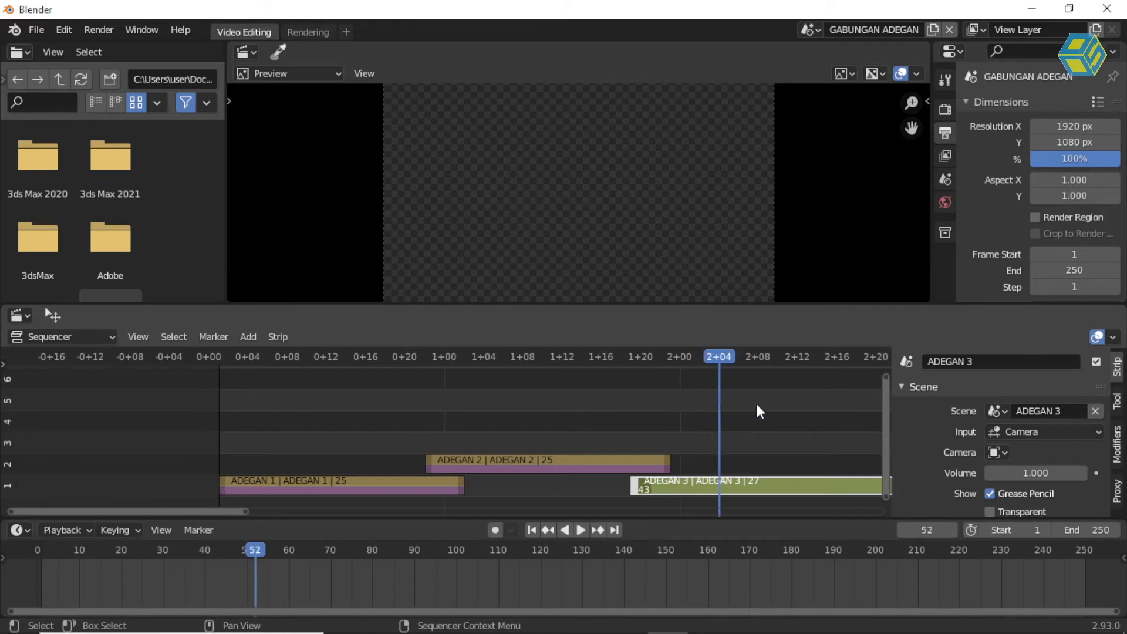
{"action": "scroll", "coordinate": [754, 401], "scroll_direction": "down", "scroll_amount": 2}
{"action": "left_click", "coordinate": [1040, 430]}
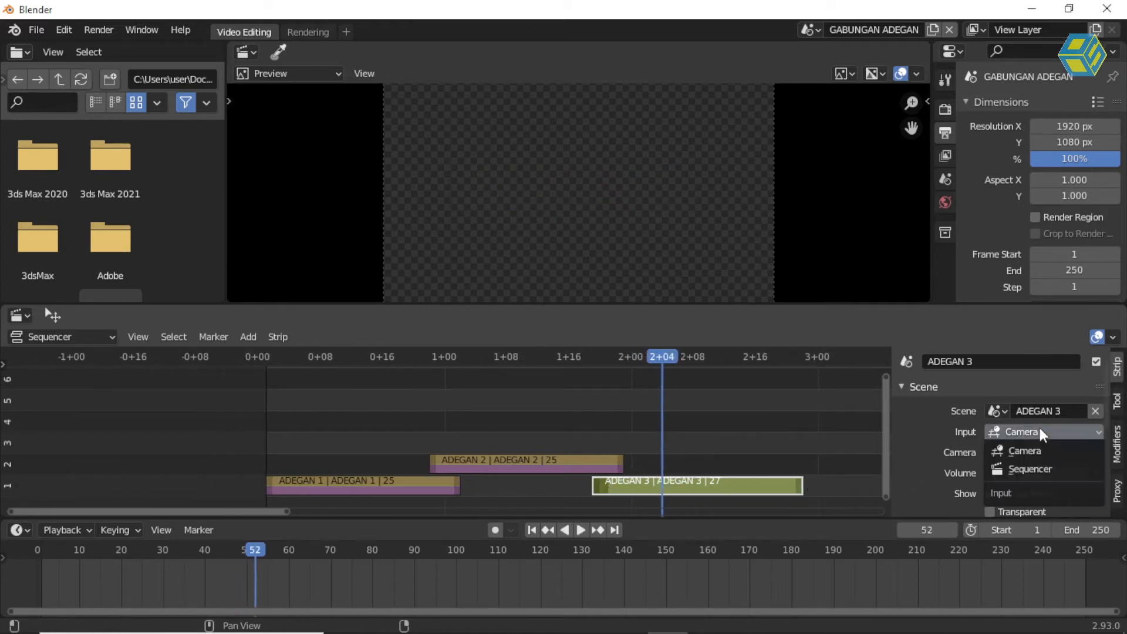
{"action": "left_click", "coordinate": [1043, 468]}
{"action": "left_click_drag", "start_coordinate": [658, 361], "coordinate": [350, 385]}
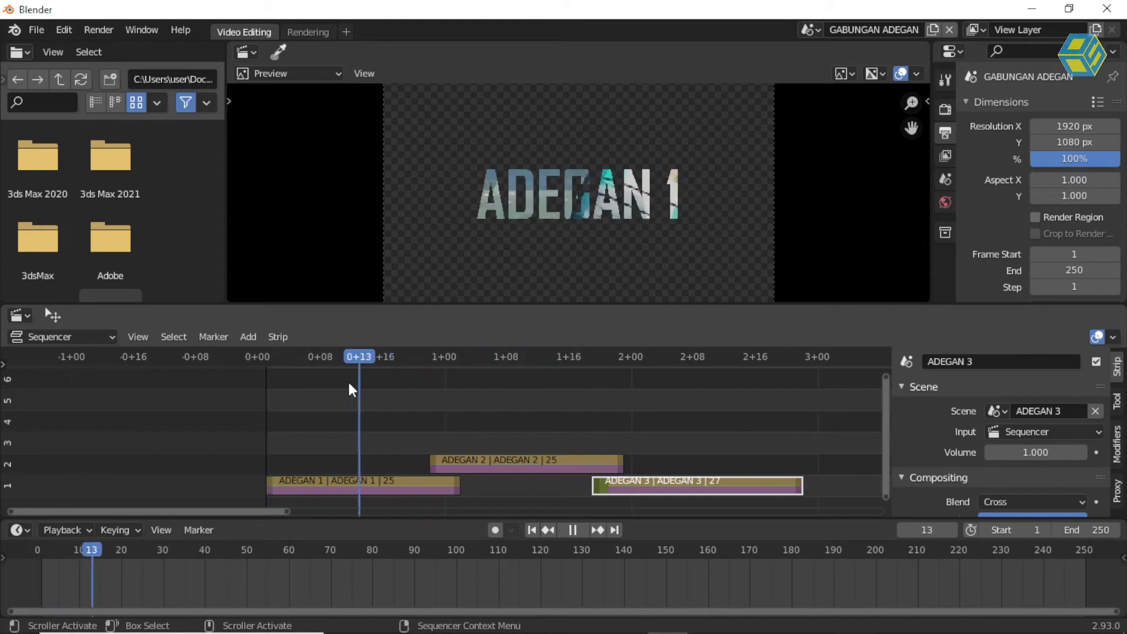
Step: View the ADEGAN 1, ADEGAN 2 and ADEGAN 3 scenes in turn, then return to the GABUNGAN ADEGAN scene
{"action": "left_click", "coordinate": [812, 29]}
{"action": "left_click", "coordinate": [833, 52]}
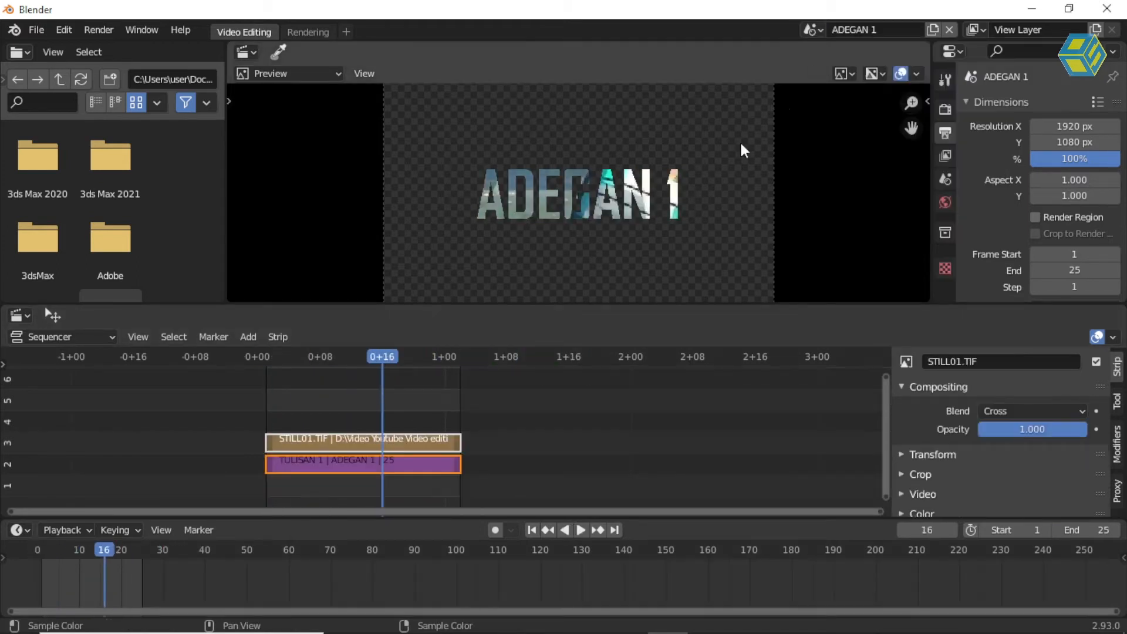
{"action": "left_click", "coordinate": [813, 30]}
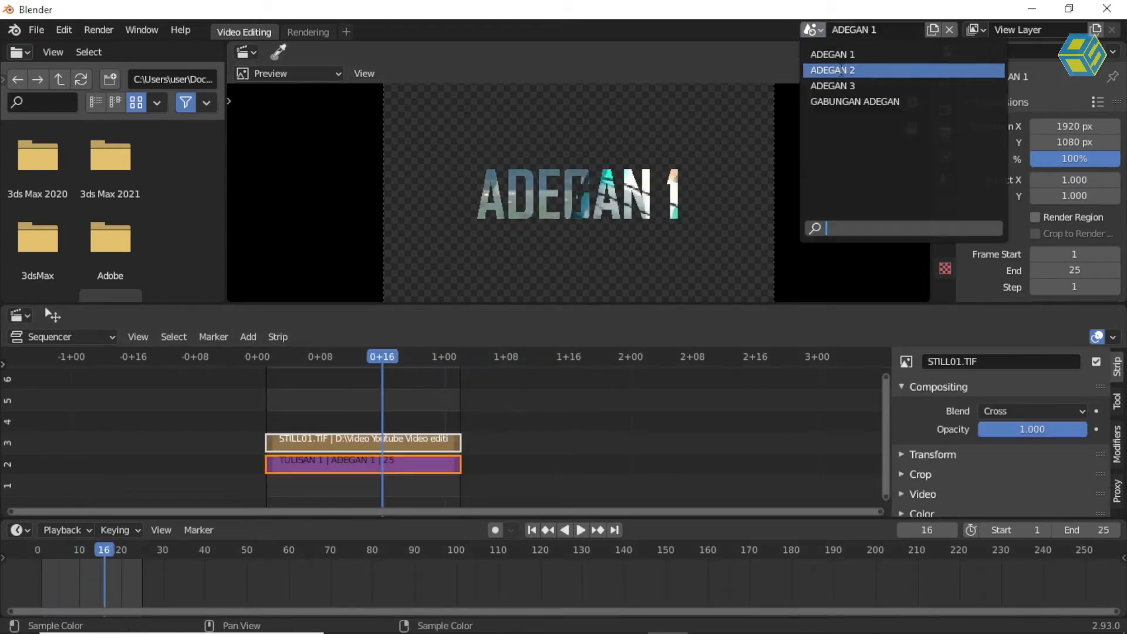
{"action": "left_click", "coordinate": [838, 65]}
{"action": "left_click", "coordinate": [819, 29]}
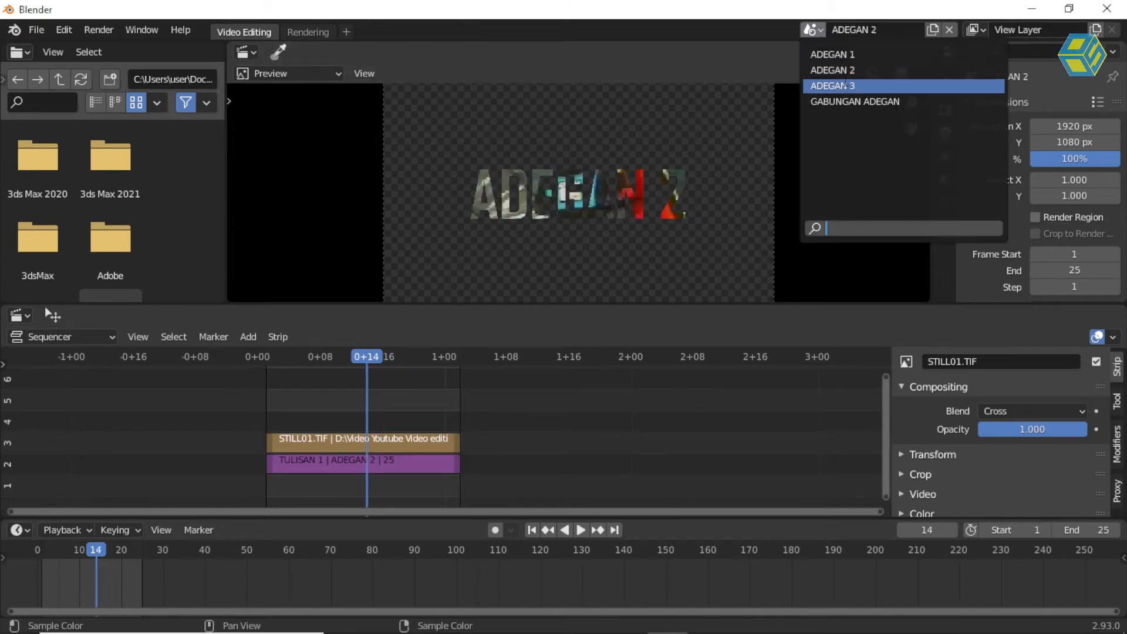
{"action": "left_click", "coordinate": [833, 86]}
{"action": "left_click", "coordinate": [815, 29]}
{"action": "left_click", "coordinate": [854, 102]}
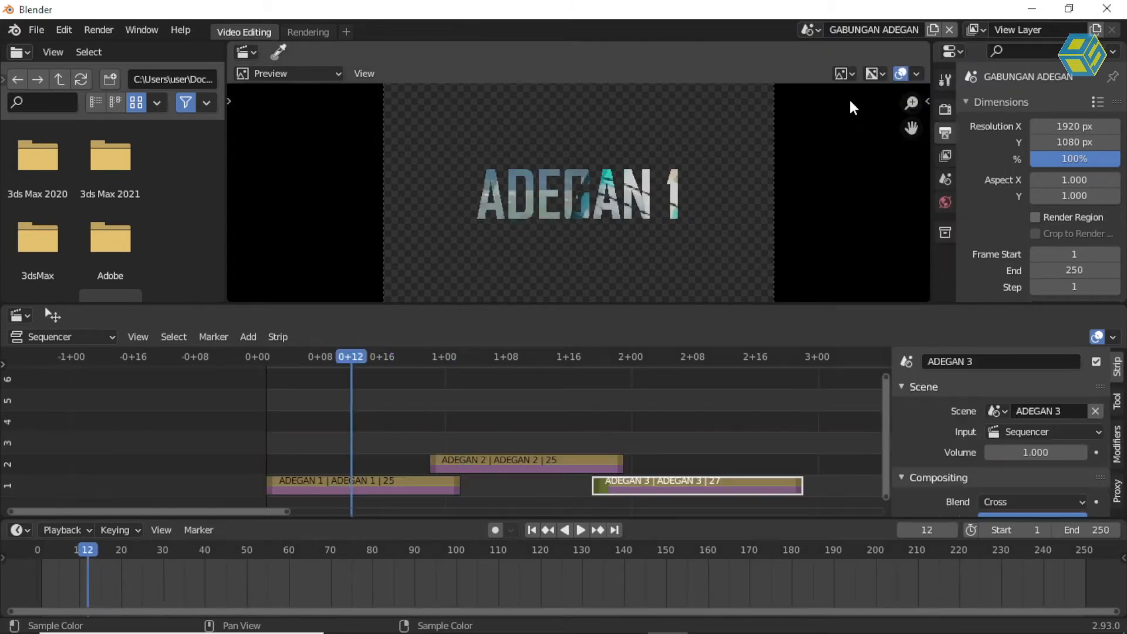
Step: Play and scrub the combined timeline from its start to the overlap between the ADEGAN 1 and ADEGAN 2 strips
{"action": "left_click_drag", "start_coordinate": [351, 361], "coordinate": [315, 449]}
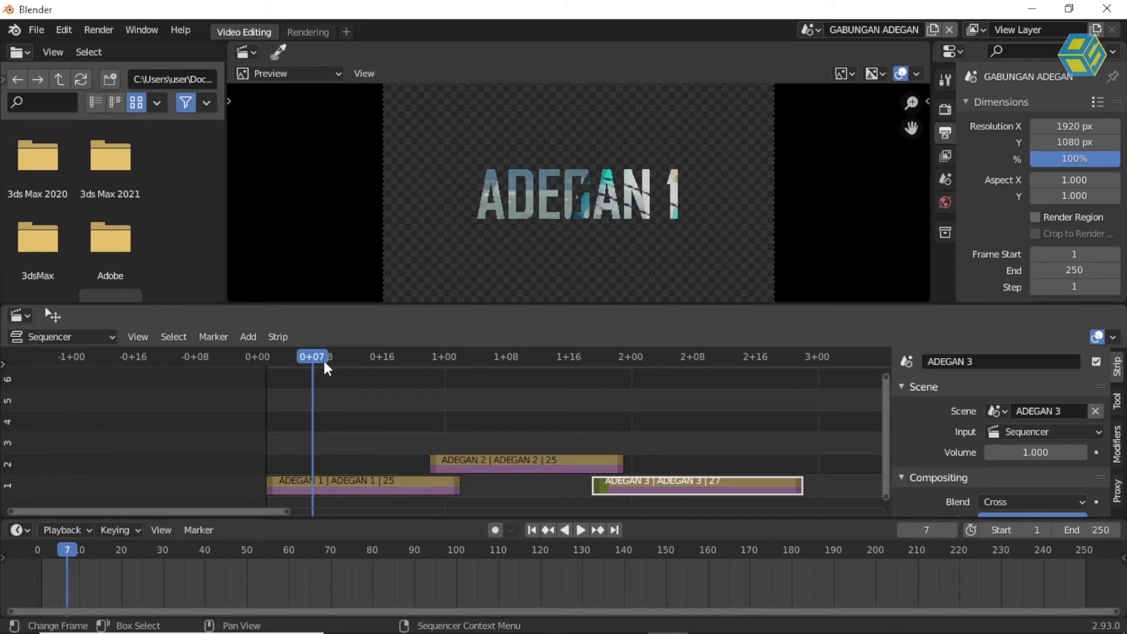
{"action": "left_click_drag", "start_coordinate": [323, 358], "coordinate": [260, 355]}
{"action": "key", "text": "space"}
{"action": "left_click_drag", "start_coordinate": [648, 382], "coordinate": [441, 381]}
{"action": "key", "text": "space"}
Step: Add a Cross transition between the overlapping ADEGAN 1 and ADEGAN 2 strips
{"action": "left_click", "coordinate": [485, 416]}
{"action": "left_click_drag", "start_coordinate": [411, 420], "coordinate": [469, 494]}
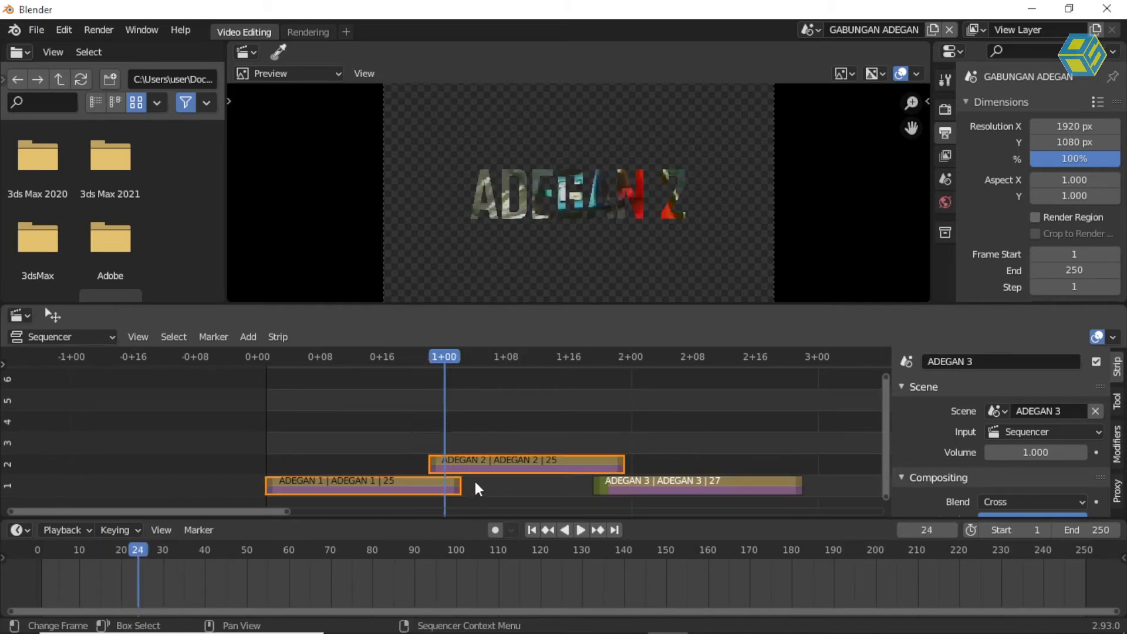
{"action": "left_click", "coordinate": [253, 337]}
{"action": "mouse_move", "coordinate": [305, 540]}
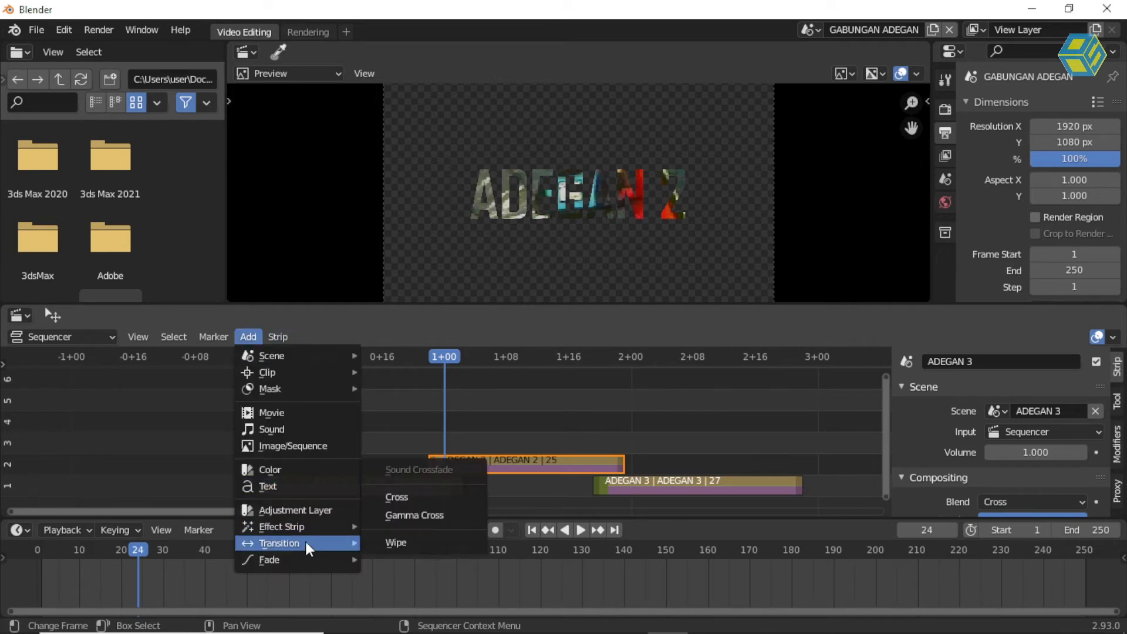
{"action": "left_click", "coordinate": [400, 499]}
Step: Add a Cross transition between the overlapping ADEGAN 2 and ADEGAN 3 strips and scrub through it
{"action": "left_click_drag", "start_coordinate": [443, 360], "coordinate": [606, 379]}
{"action": "left_click", "coordinate": [606, 443]}
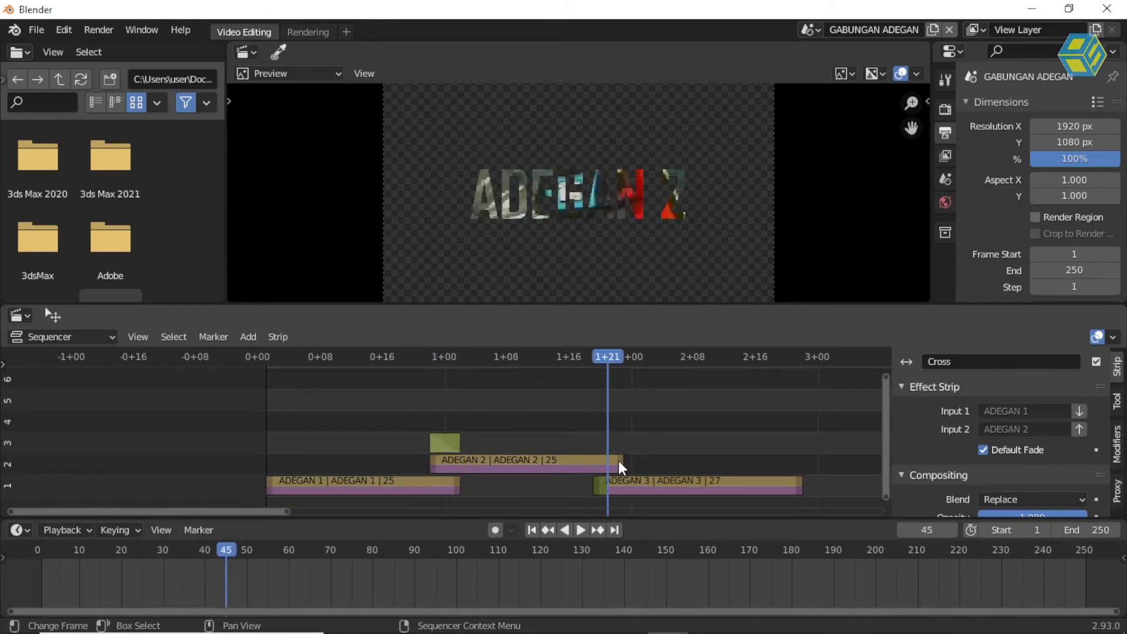
{"action": "left_click_drag", "start_coordinate": [591, 432], "coordinate": [634, 487]}
{"action": "left_click", "coordinate": [247, 336]}
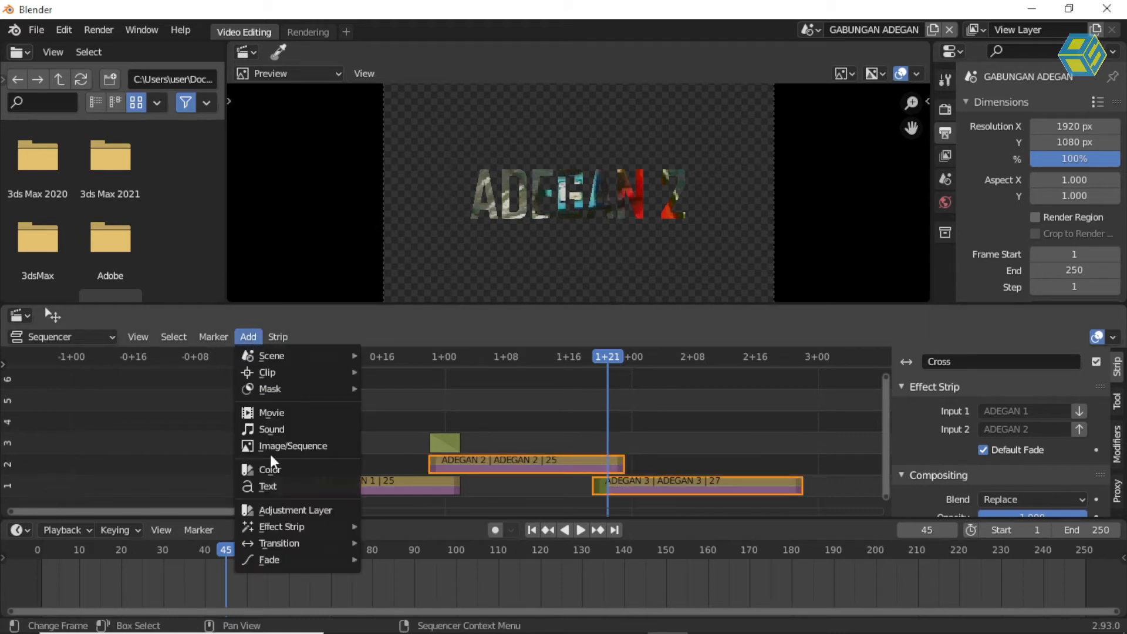
{"action": "mouse_move", "coordinate": [294, 542]}
{"action": "left_click", "coordinate": [414, 496]}
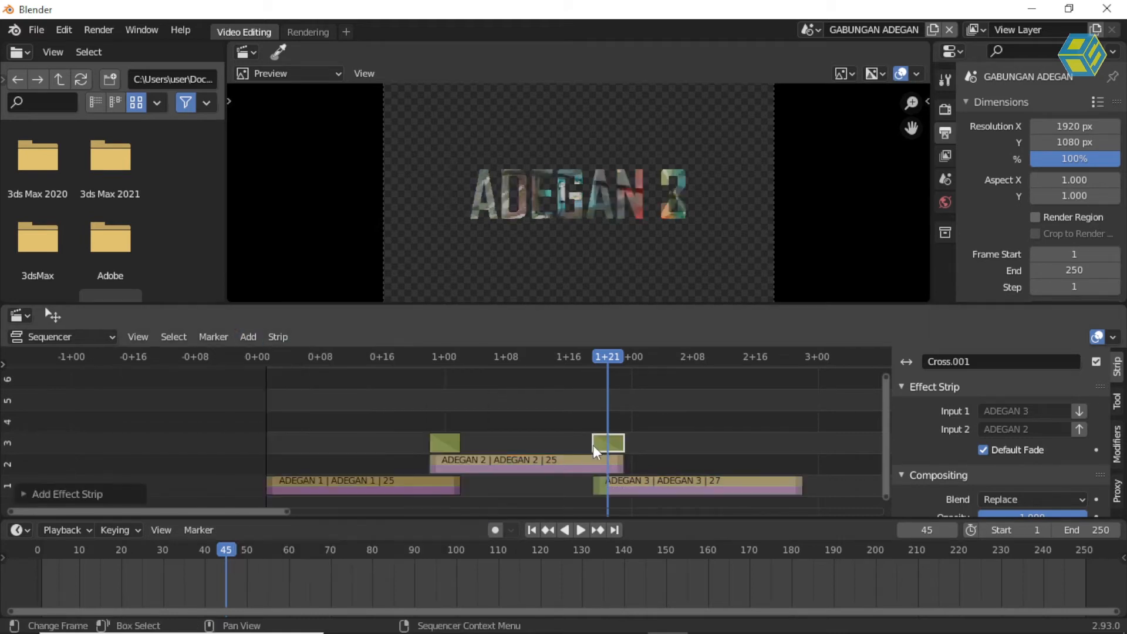
{"action": "mouse_move", "coordinate": [609, 359]}
{"action": "left_mouse_down"}
{"action": "mouse_move", "coordinate": [562, 357]}
{"action": "mouse_move", "coordinate": [608, 358]}
{"action": "mouse_move", "coordinate": [597, 360]}
{"action": "left_mouse_up"}
{"action": "mouse_move", "coordinate": [605, 304]}
{"action": "left_mouse_down"}
{"action": "mouse_move", "coordinate": [604, 257]}
{"action": "mouse_move", "coordinate": [603, 291]}
{"action": "left_mouse_up"}
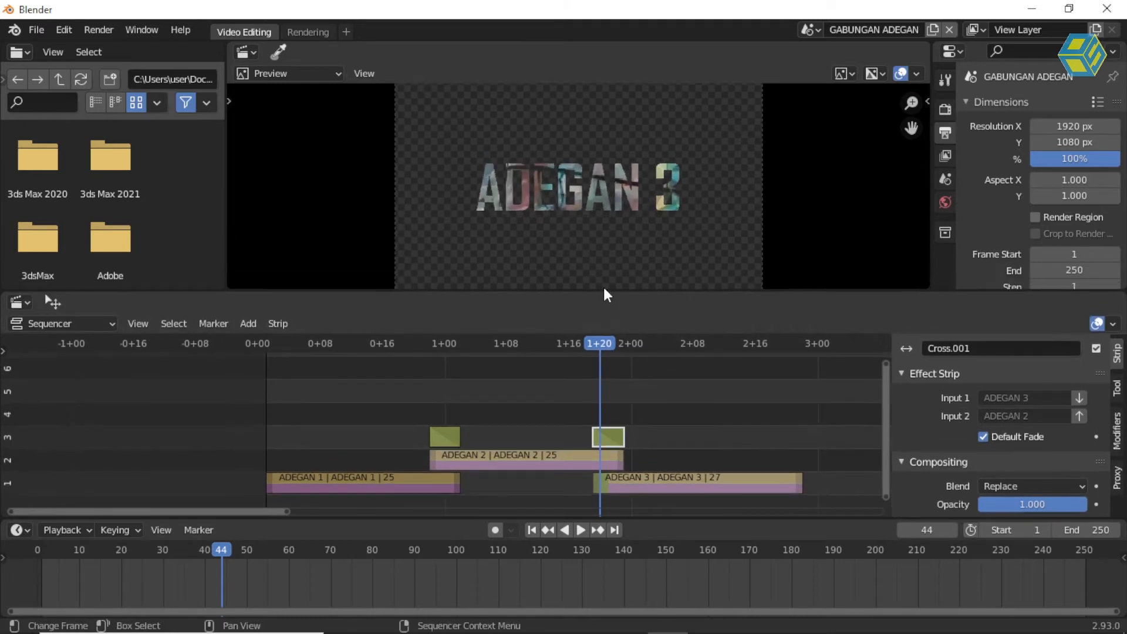
Step: Move all the scene strips and both Cross transitions up one channel, leaving channel 1 empty
{"action": "left_click_drag", "start_coordinate": [540, 358], "coordinate": [460, 352]}
{"action": "left_click_drag", "start_coordinate": [351, 402], "coordinate": [677, 499]}
{"action": "key", "text": "g"}
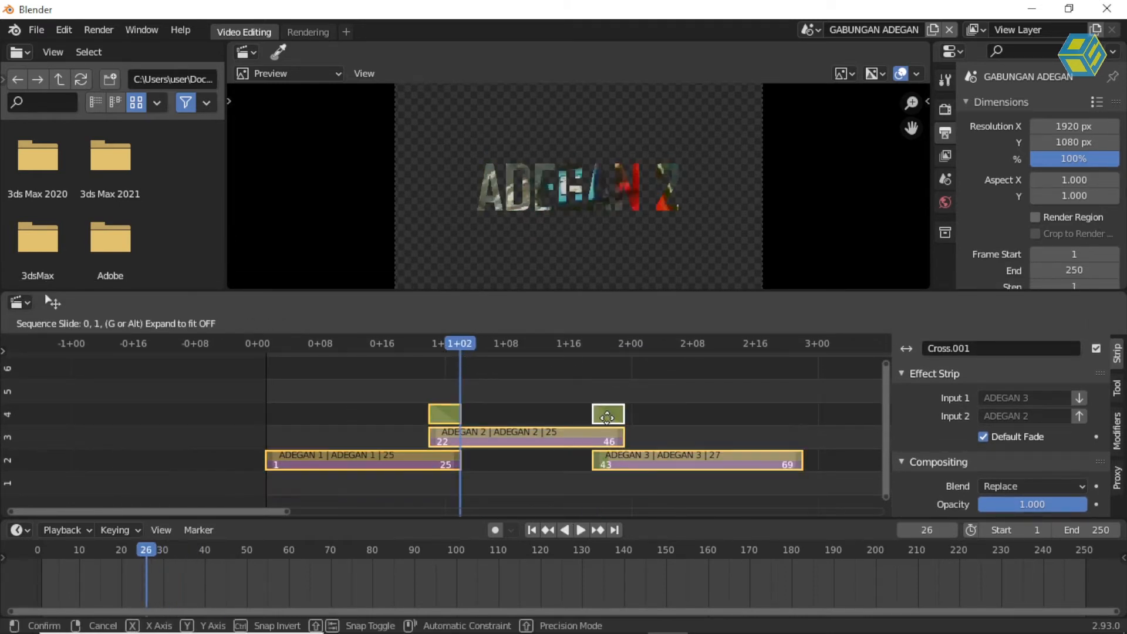
{"action": "left_click", "coordinate": [610, 425]}
{"action": "left_click", "coordinate": [510, 384]}
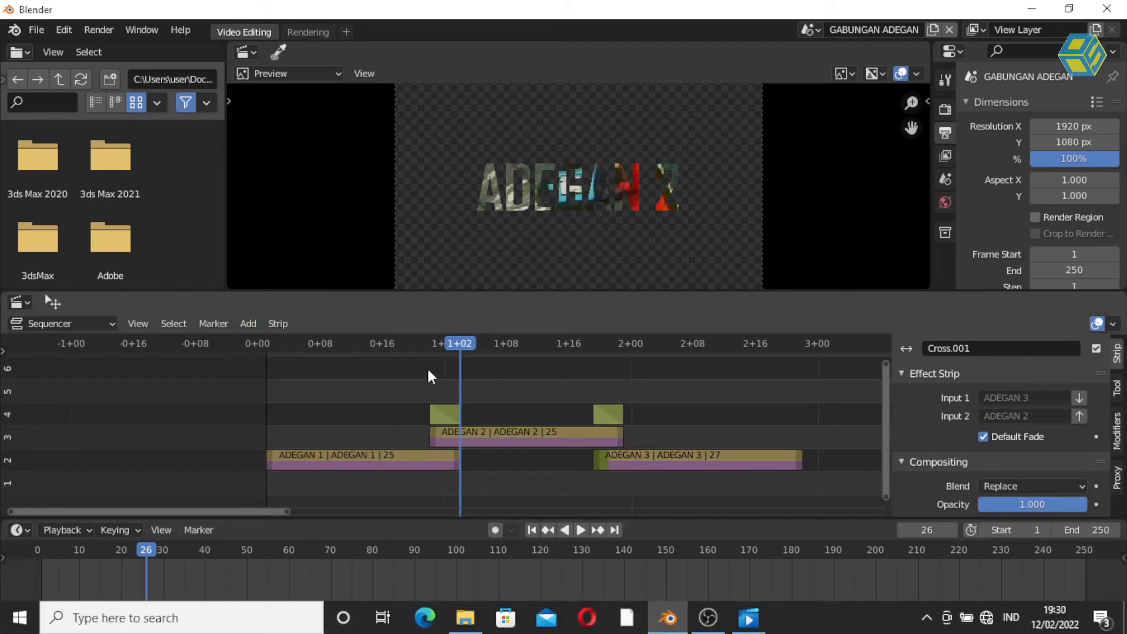
Step: Add the surf video from the Sesi 4 folder at frame 1 and place its strip on channel 1
{"action": "left_click_drag", "start_coordinate": [410, 349], "coordinate": [267, 366]}
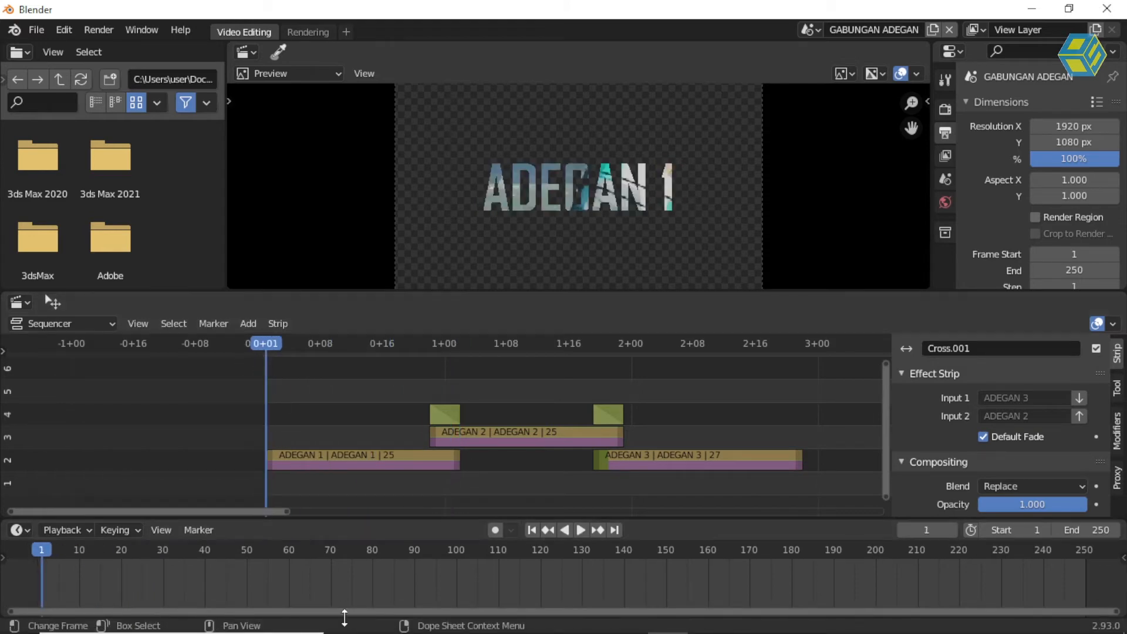
{"action": "key", "text": "alt+Tab"}
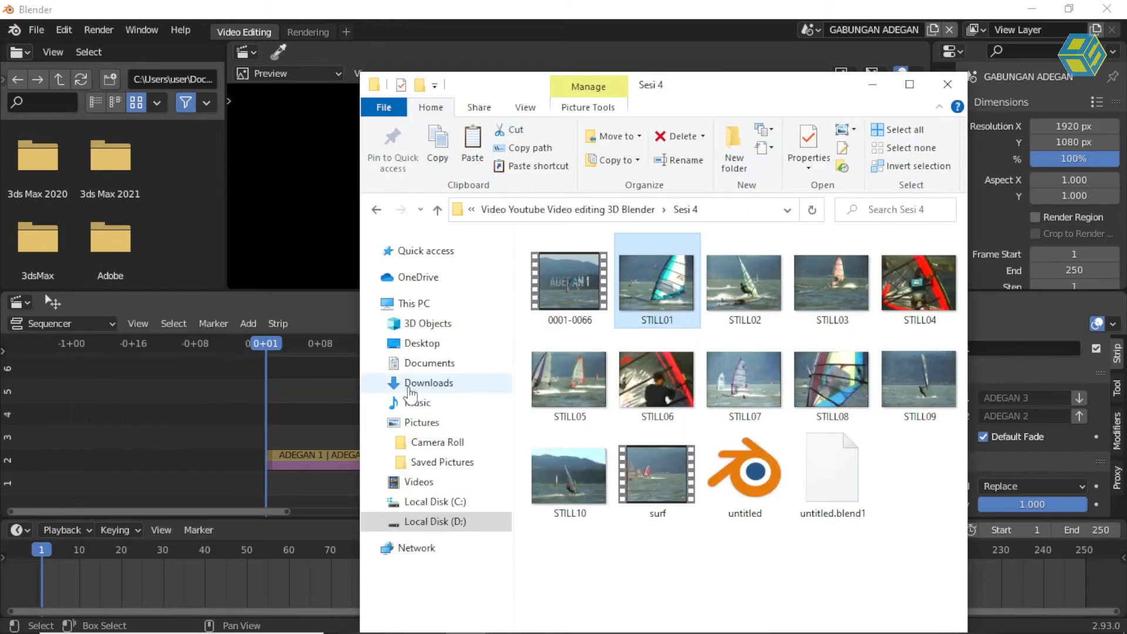
{"action": "left_click", "coordinate": [656, 482]}
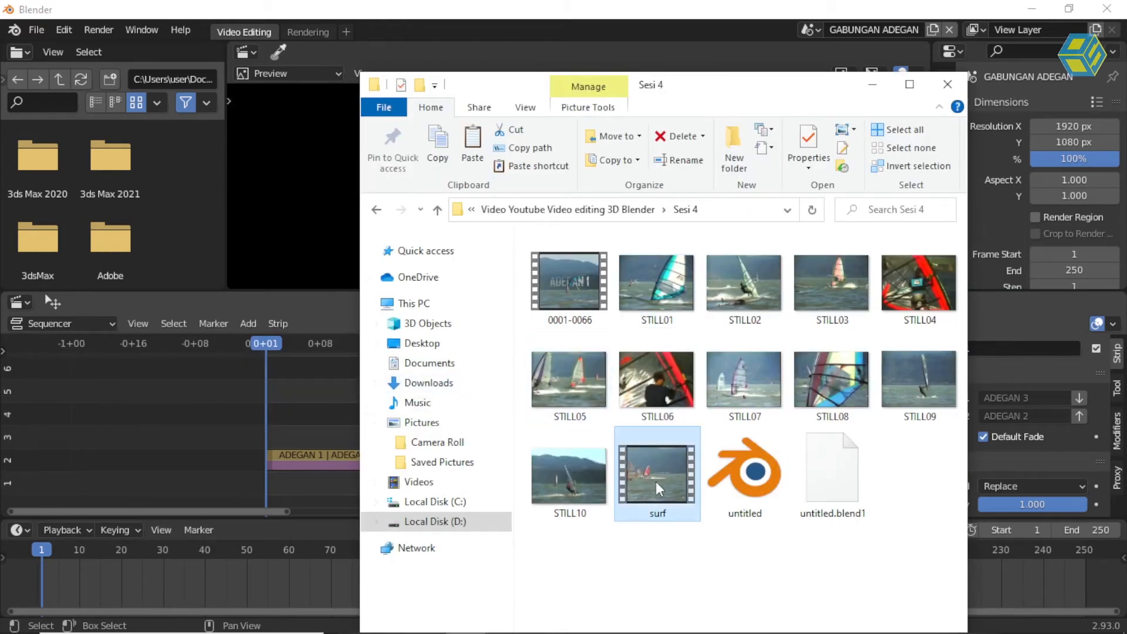
{"action": "left_click_drag", "start_coordinate": [403, 495], "coordinate": [319, 392]}
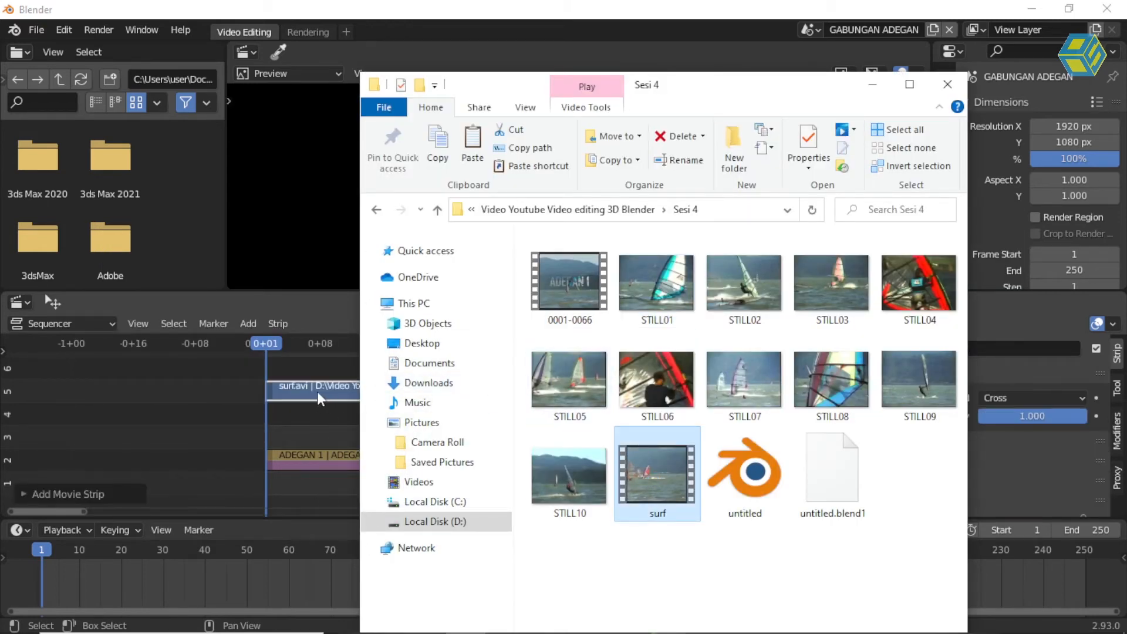
{"action": "left_click", "coordinate": [873, 84]}
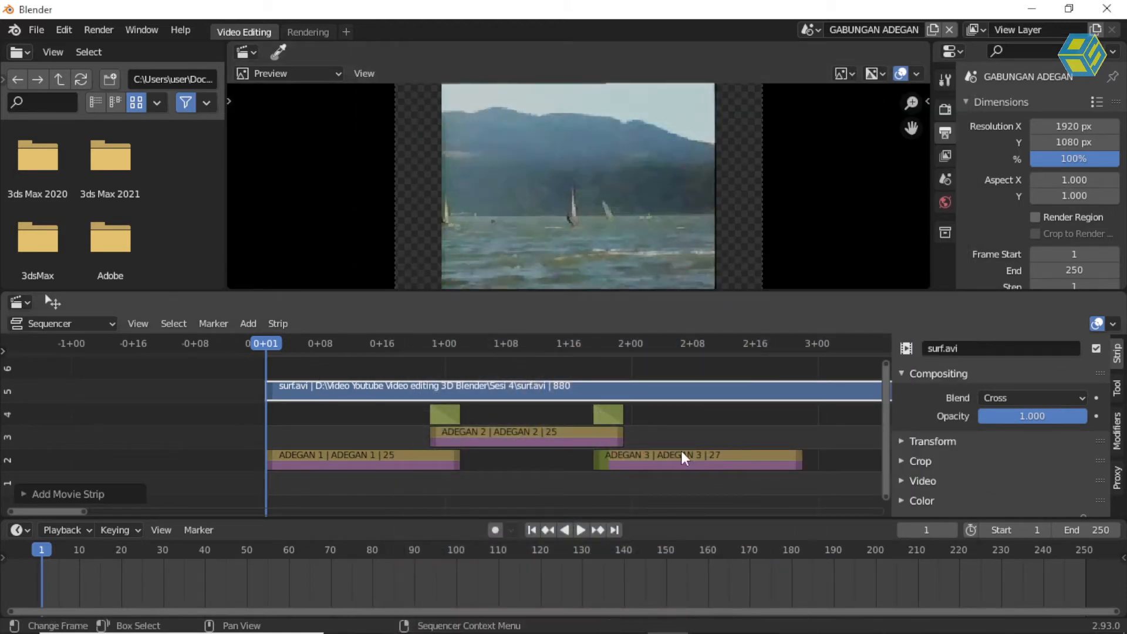
{"action": "left_click_drag", "start_coordinate": [478, 393], "coordinate": [481, 490]}
Step: Set the end frame of the GABUNGAN ADEGAN scene to 70
{"action": "left_click_drag", "start_coordinate": [703, 341], "coordinate": [800, 343]}
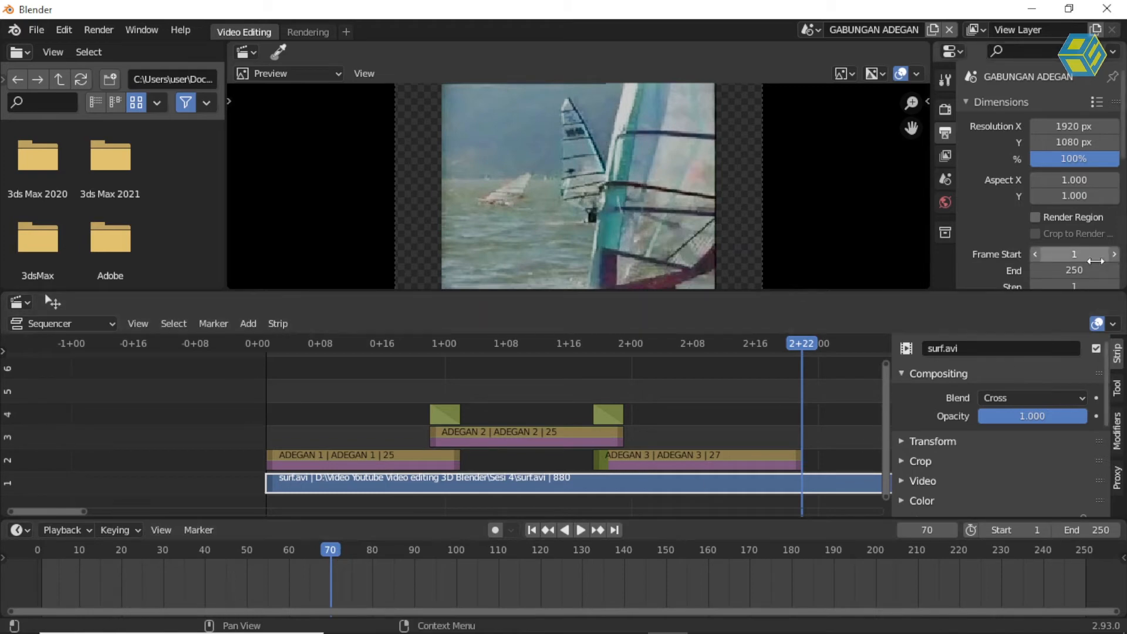
{"action": "left_click", "coordinate": [813, 30]}
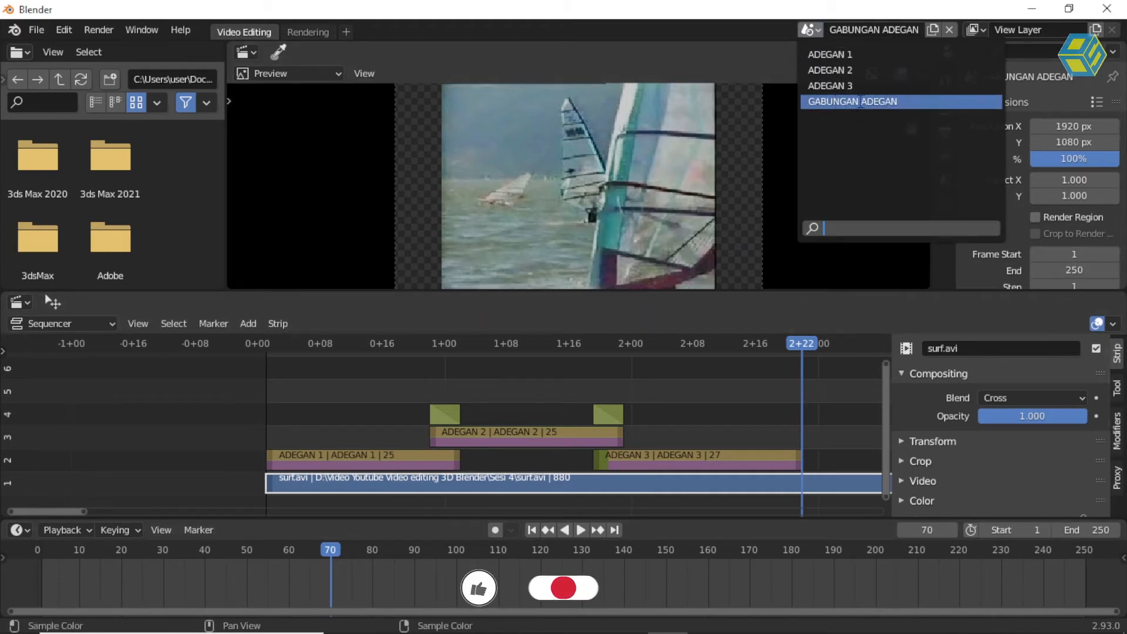
{"action": "left_click", "coordinate": [1072, 271]}
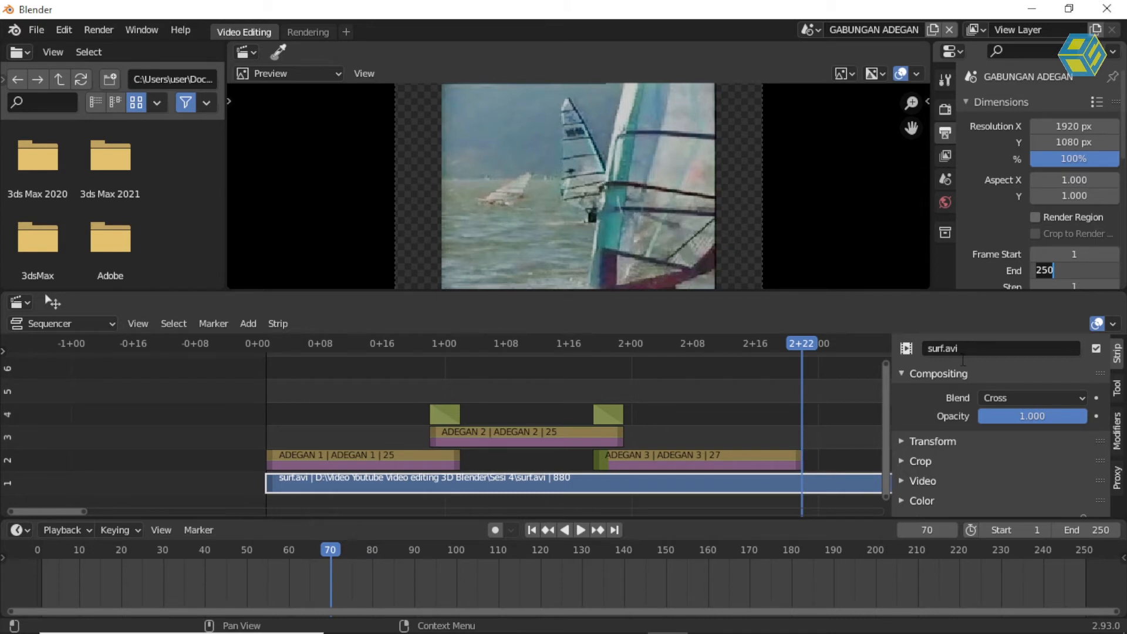
{"action": "key", "text": "Home"}
{"action": "type", "text": "70"}
{"action": "key", "text": "ctrl+a"}
{"action": "type", "text": "70"}
{"action": "key", "text": "Return"}
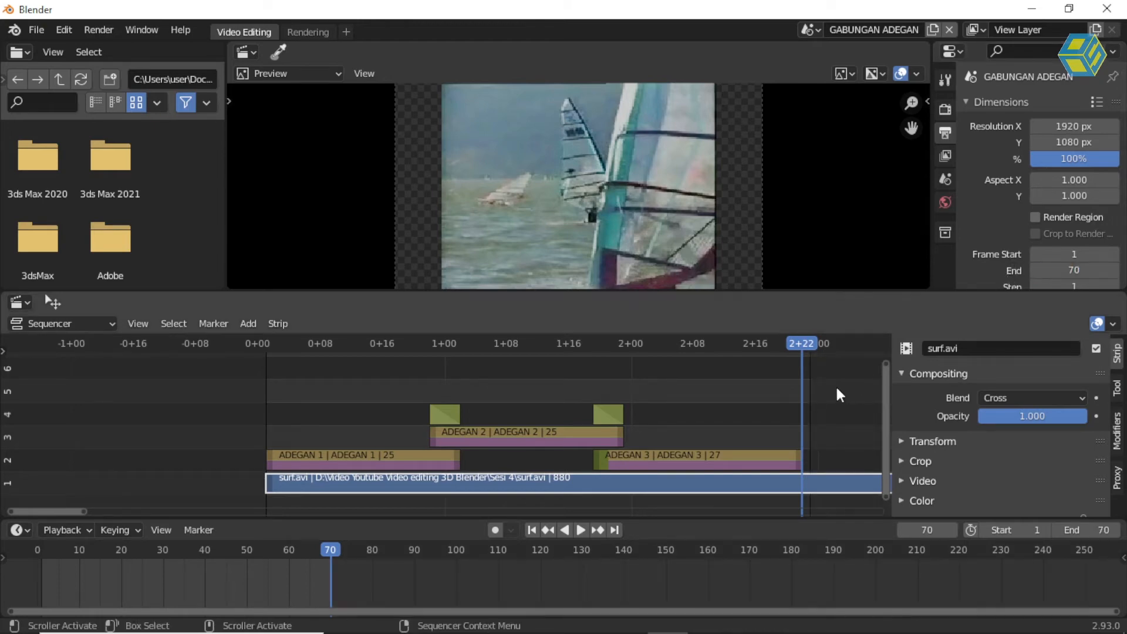
Step: Check where the ADEGAN 3 strip ends and set the scene's end frame to 69
{"action": "key", "text": "space"}
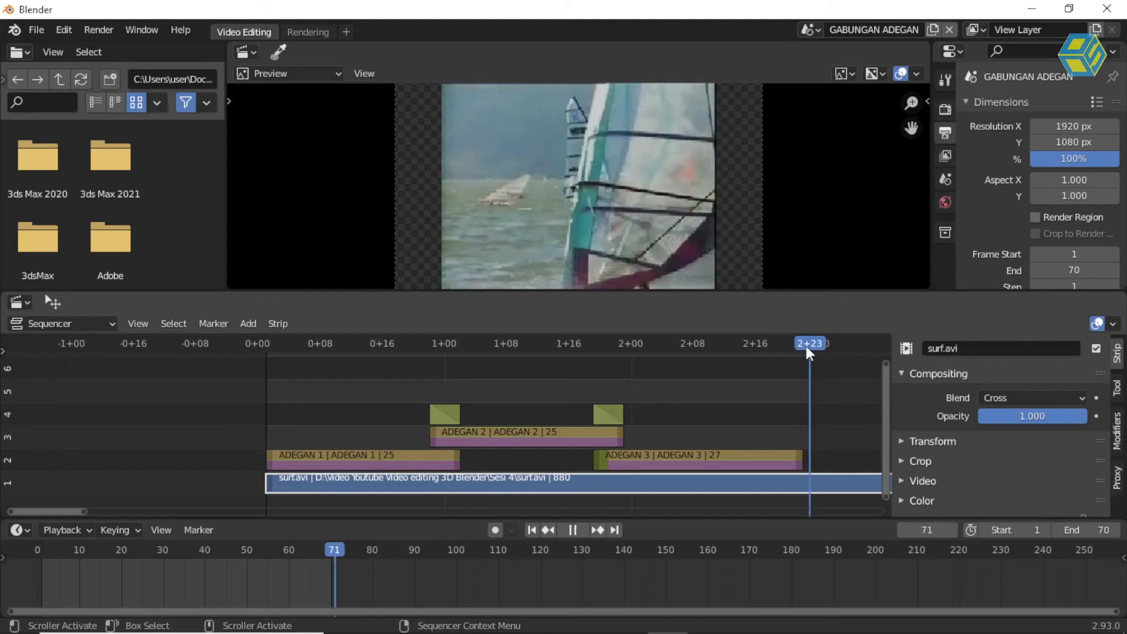
{"action": "mouse_move", "coordinate": [804, 345]}
{"action": "left_mouse_down"}
{"action": "mouse_move", "coordinate": [719, 351]}
{"action": "mouse_move", "coordinate": [796, 354]}
{"action": "left_mouse_up"}
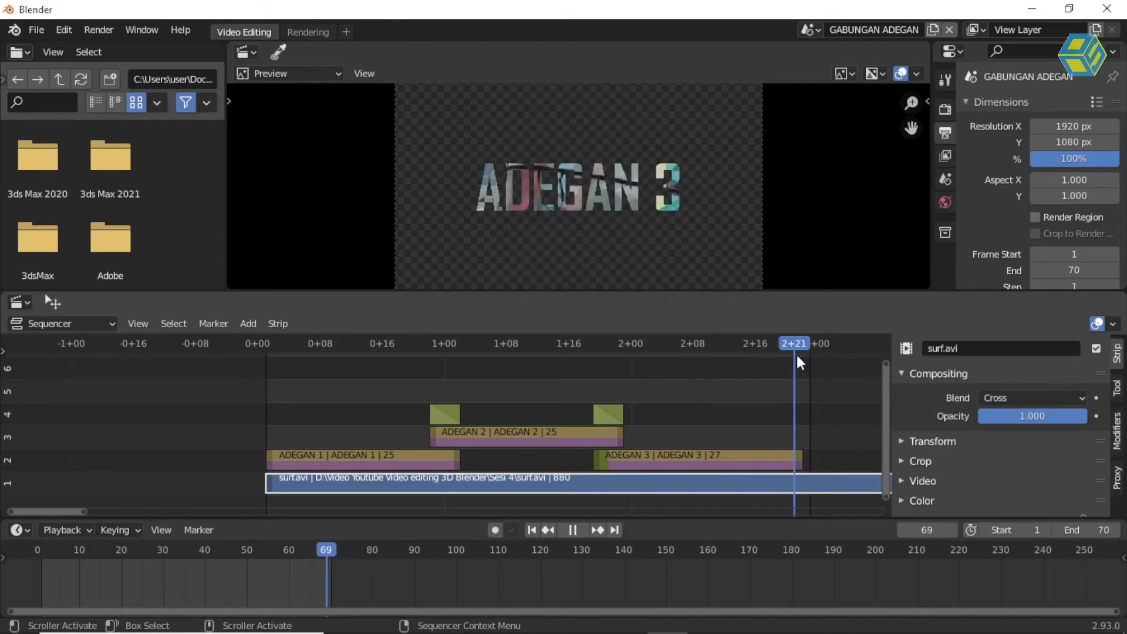
{"action": "left_click", "coordinate": [1063, 271]}
{"action": "type", "text": "86"}
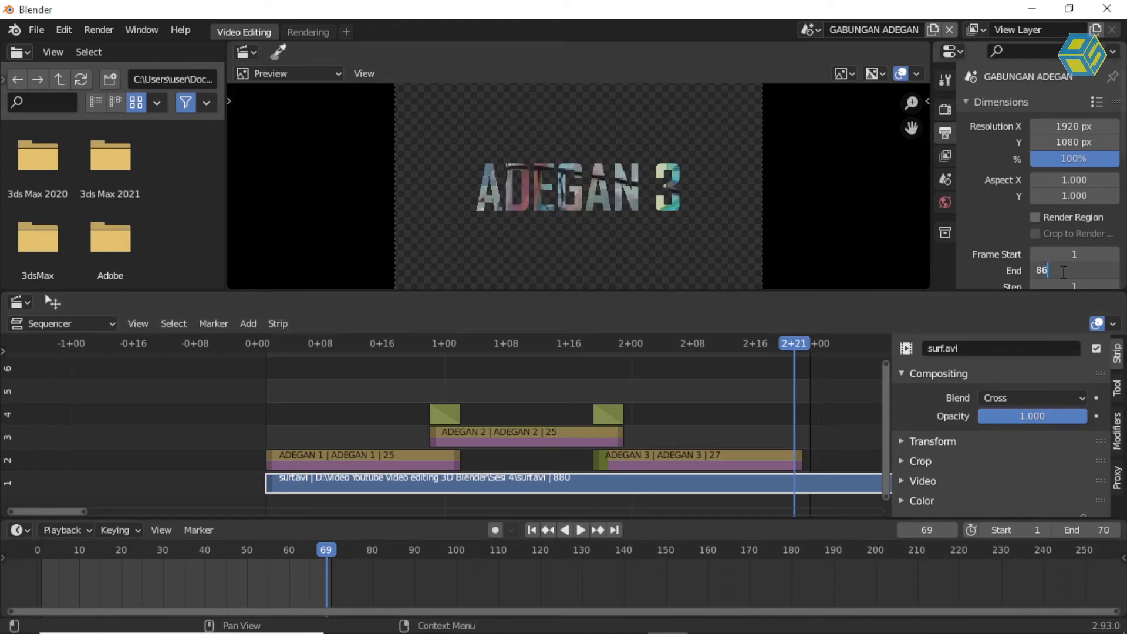
{"action": "key", "text": "BackSpace"}
{"action": "key", "text": "BackSpace"}
{"action": "type", "text": "69"}
{"action": "key", "text": "Return"}
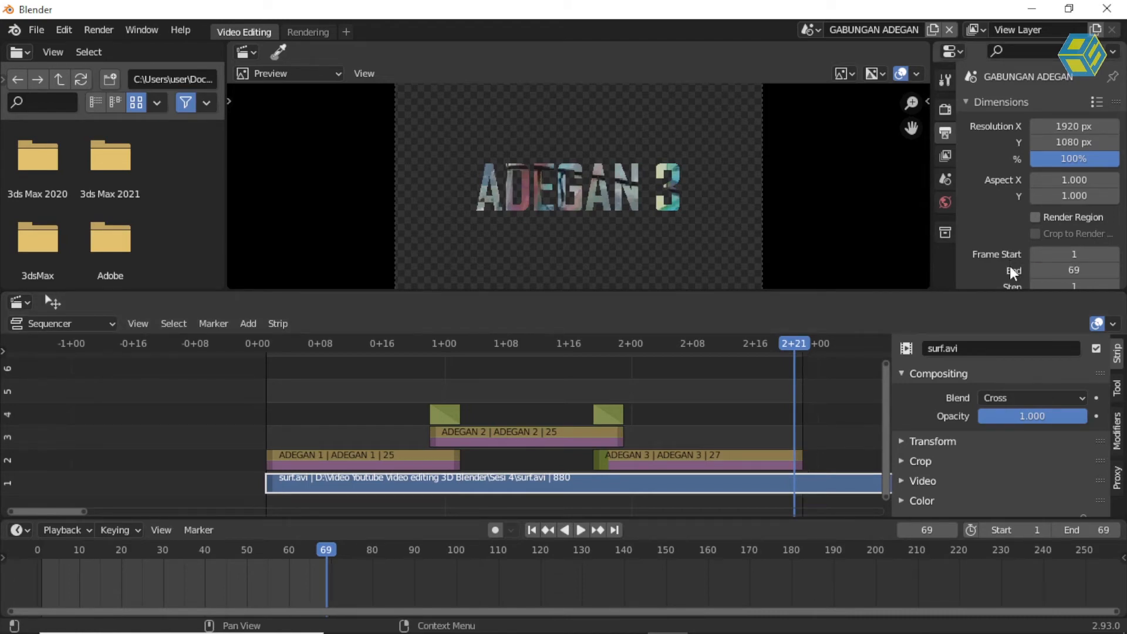
Step: Split the surf.avi strip at the end of the ADEGAN 3 strip, delete the remainder, and scrub through the titles
{"action": "mouse_move", "coordinate": [809, 348]}
{"action": "left_mouse_down"}
{"action": "mouse_move", "coordinate": [764, 342]}
{"action": "mouse_move", "coordinate": [801, 347]}
{"action": "left_mouse_up"}
{"action": "key", "text": "k"}
{"action": "key", "text": "Delete"}
{"action": "left_click_drag", "start_coordinate": [799, 346], "coordinate": [524, 380]}
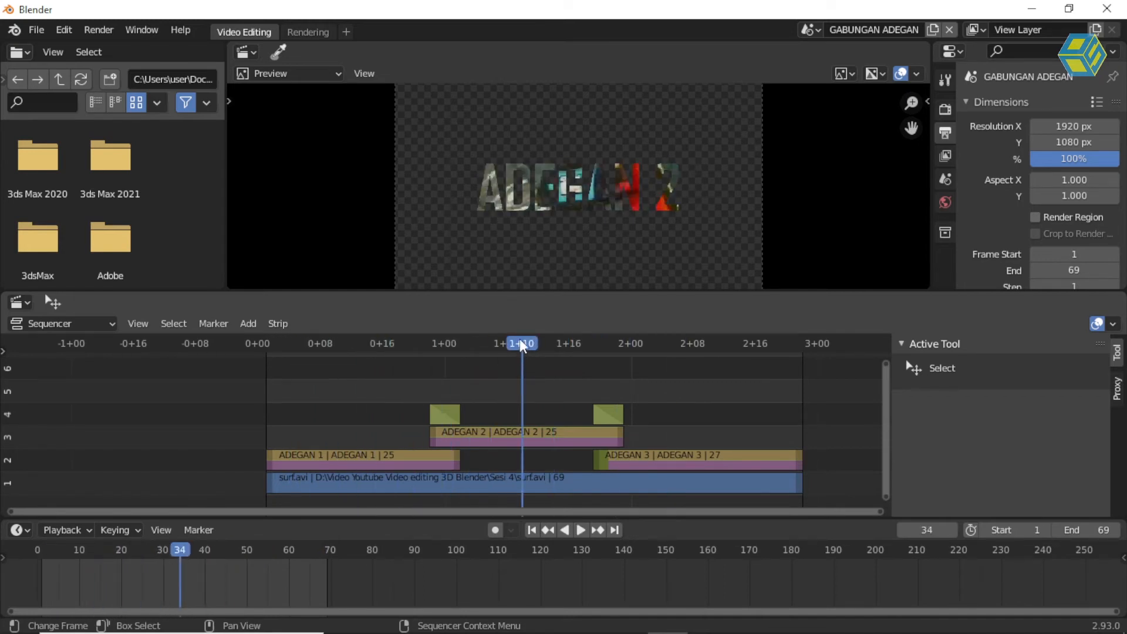
{"action": "left_click_drag", "start_coordinate": [522, 346], "coordinate": [379, 370]}
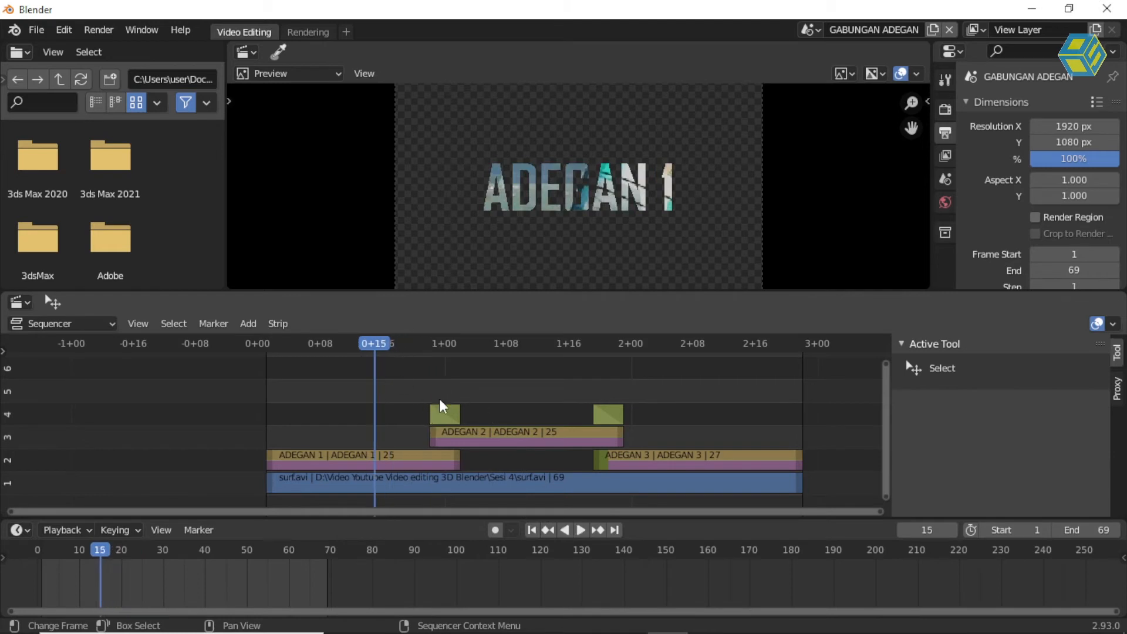
{"action": "left_click_drag", "start_coordinate": [373, 347], "coordinate": [420, 367]}
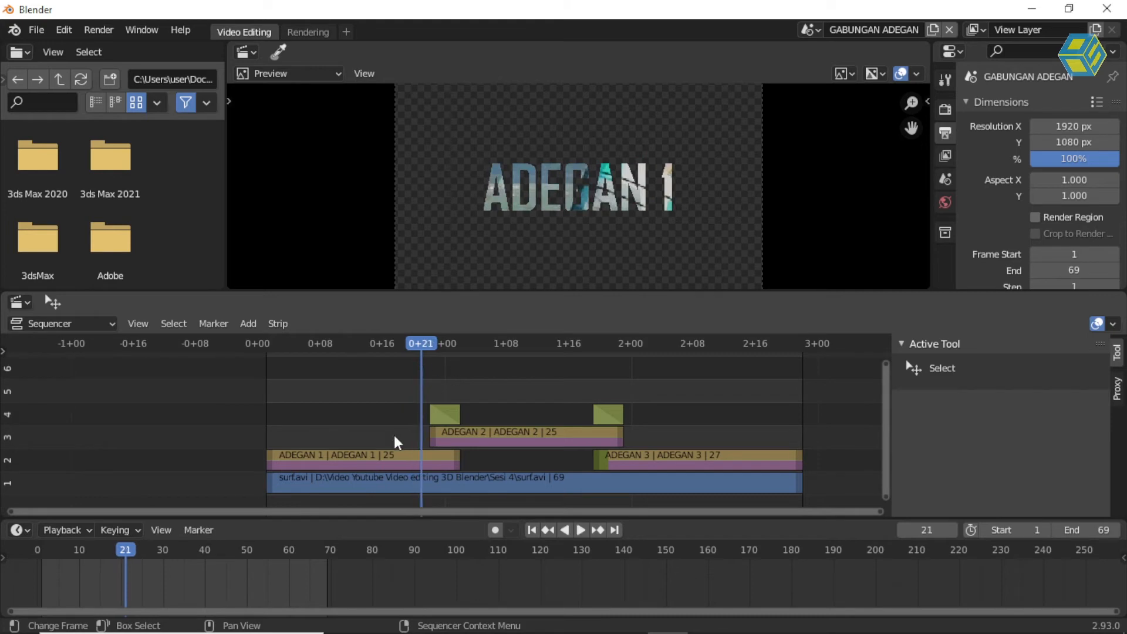
Step: Move the surf.avi strip up to channel 5 and back to channel 1 to compare the stacking order
{"action": "left_click", "coordinate": [392, 481]}
{"action": "left_click_drag", "start_coordinate": [396, 485], "coordinate": [384, 391]}
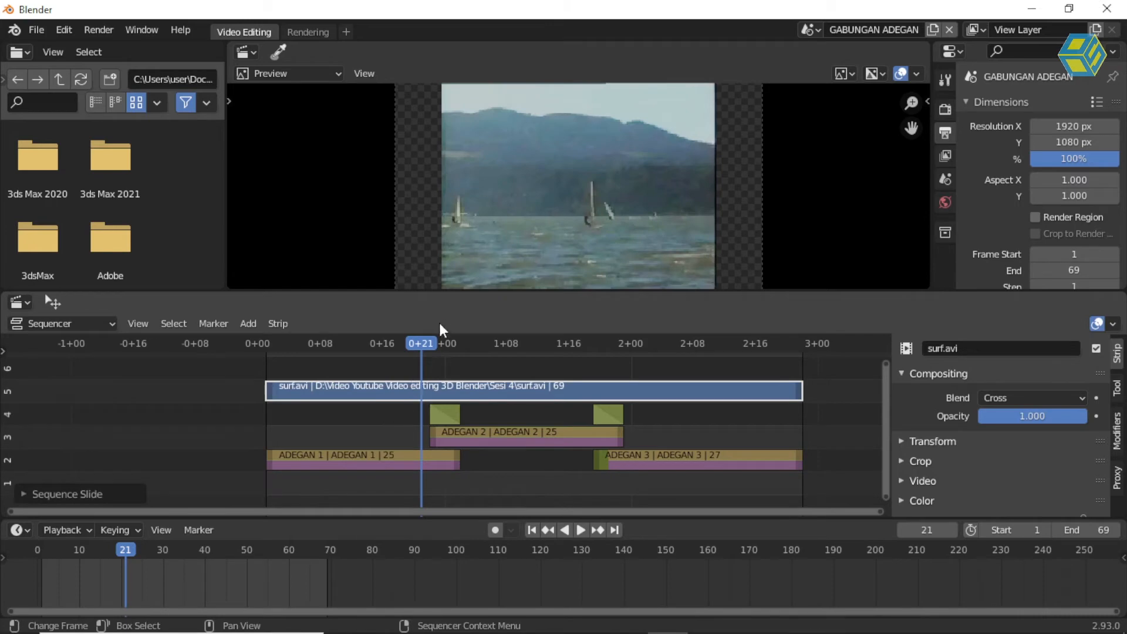
{"action": "left_click_drag", "start_coordinate": [396, 388], "coordinate": [392, 476]}
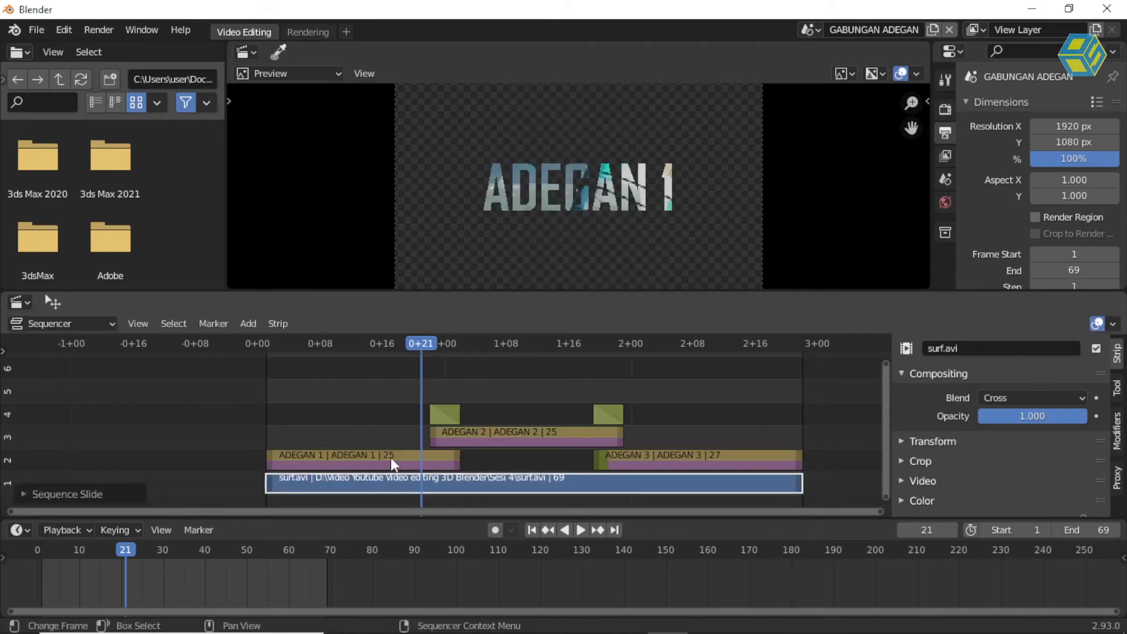
Step: Set the blend mode of the ADEGAN 1 strip to Alpha Over
{"action": "left_click_drag", "start_coordinate": [416, 342], "coordinate": [390, 343]}
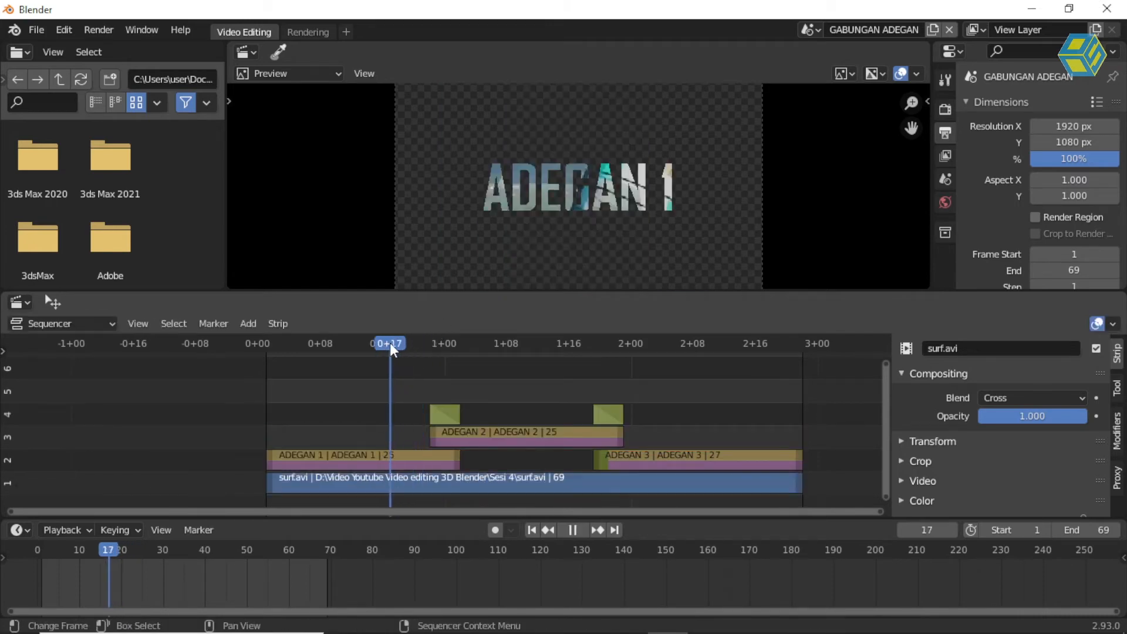
{"action": "left_click", "coordinate": [369, 459]}
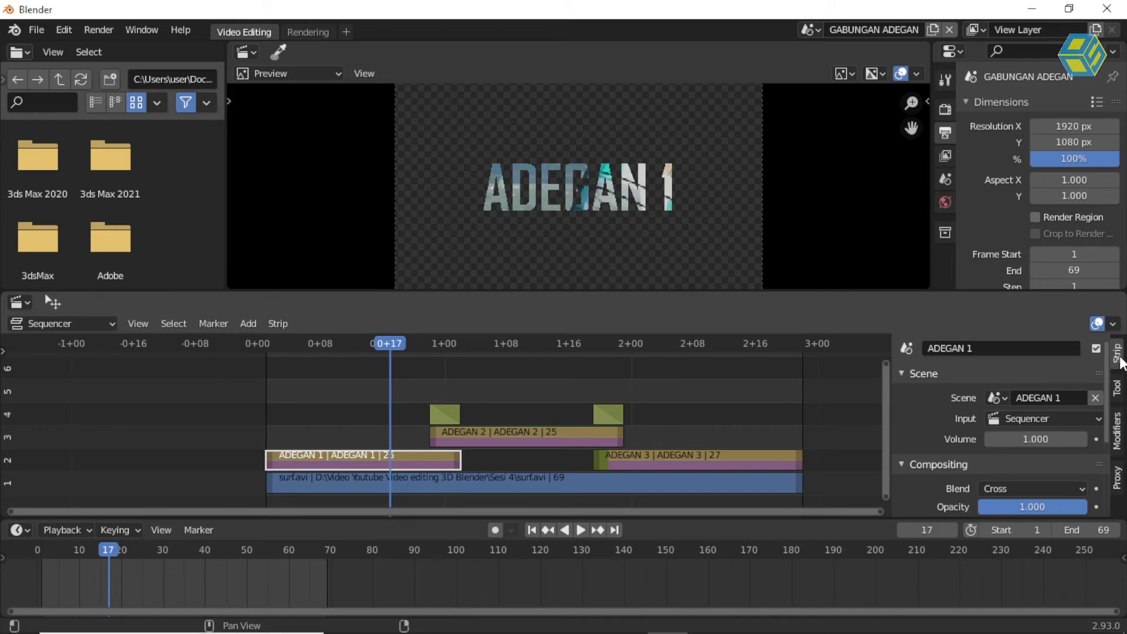
{"action": "left_click", "coordinate": [1012, 488]}
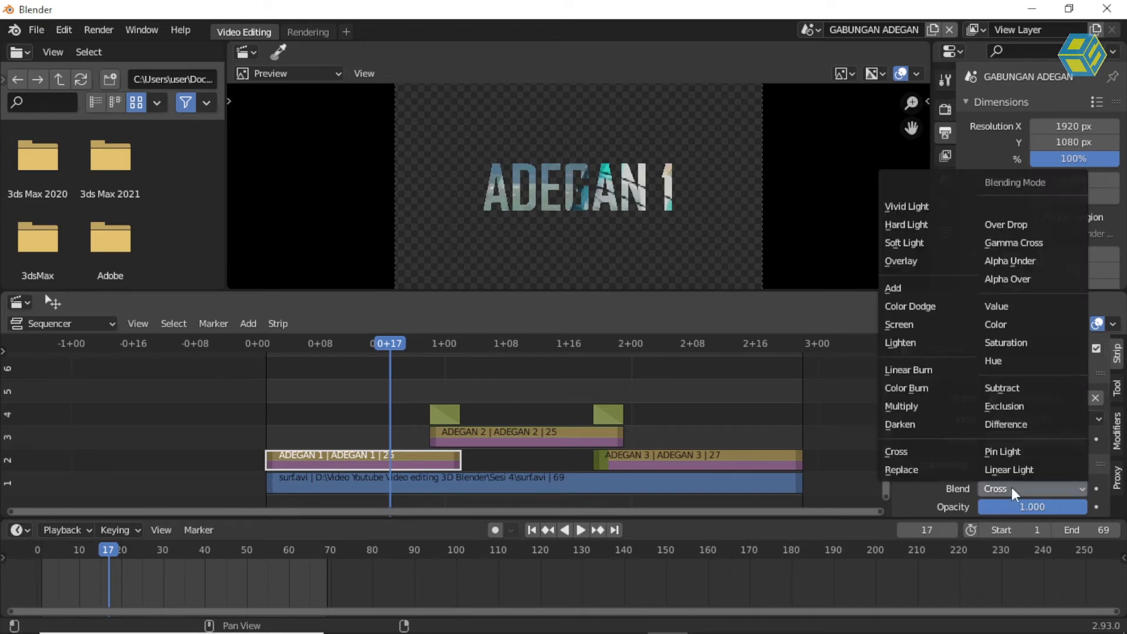
{"action": "left_click", "coordinate": [1034, 277]}
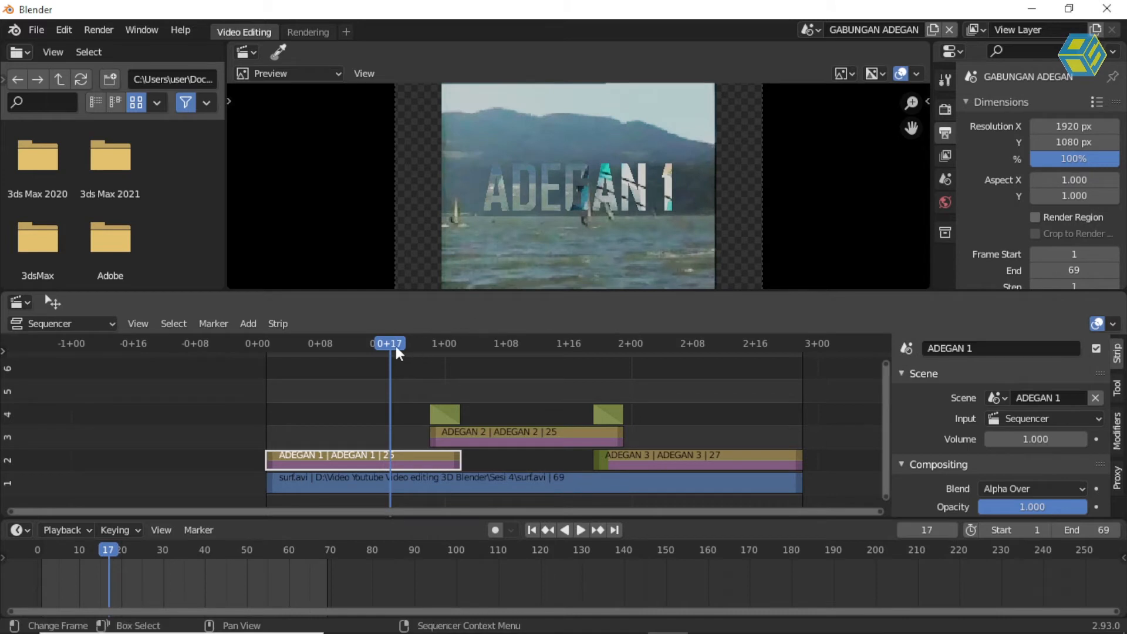
Step: Play and scrub through to the second title, and set the blend mode of the ADEGAN 2 strip to Alpha Over
{"action": "key", "text": "space"}
{"action": "key", "text": "space"}
{"action": "left_click_drag", "start_coordinate": [410, 343], "coordinate": [527, 344]}
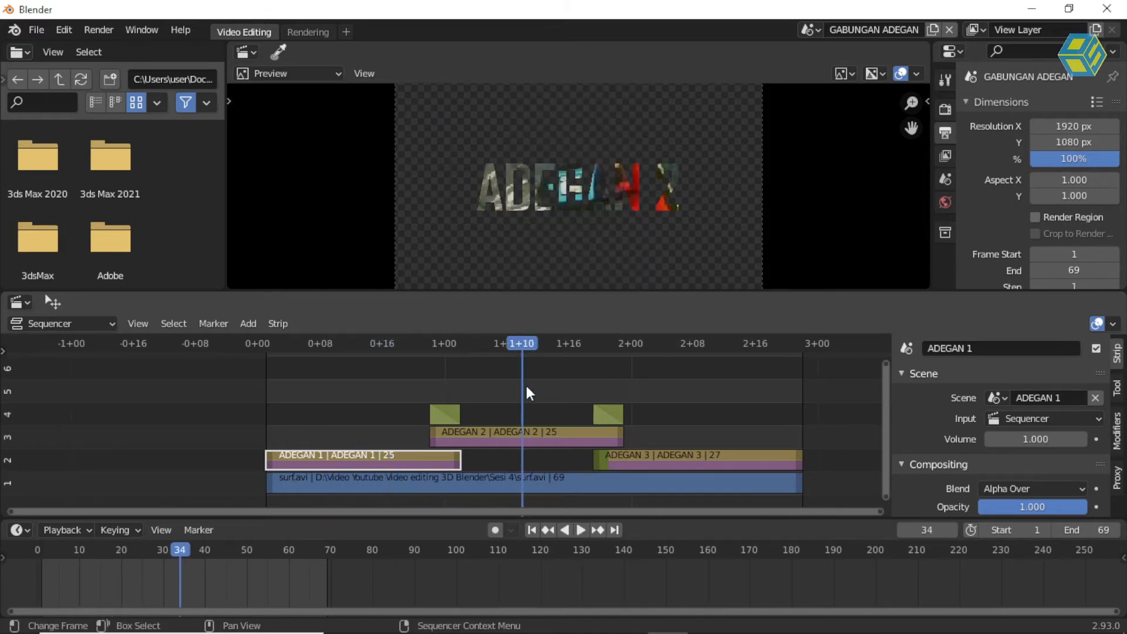
{"action": "left_click", "coordinate": [528, 435]}
{"action": "left_click", "coordinate": [1026, 487]}
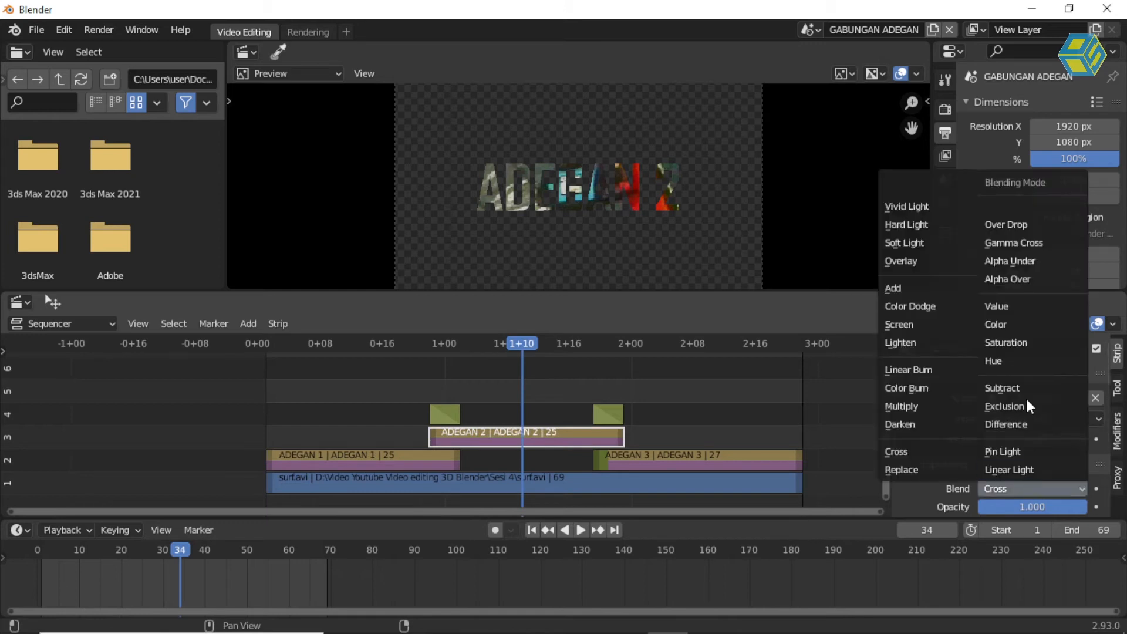
{"action": "left_click", "coordinate": [1017, 278]}
Step: Set the blend mode of the ADEGAN 3 strip to Alpha Over
{"action": "left_click_drag", "start_coordinate": [534, 342], "coordinate": [662, 344]}
{"action": "left_click", "coordinate": [709, 458]}
{"action": "left_click", "coordinate": [1041, 488]}
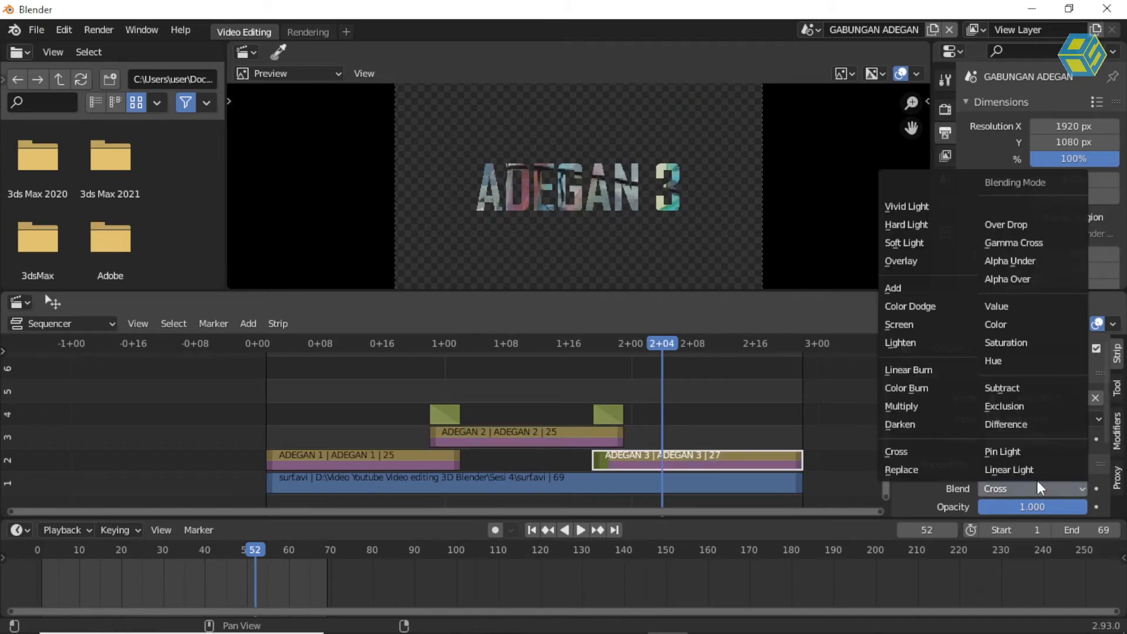
{"action": "left_click", "coordinate": [1010, 280]}
Step: Set the blend mode of the Cross effect between ADEGAN 1 and ADEGAN 2 to Alpha Over and check its playback
{"action": "left_click_drag", "start_coordinate": [656, 343], "coordinate": [439, 364]}
{"action": "key", "text": "space"}
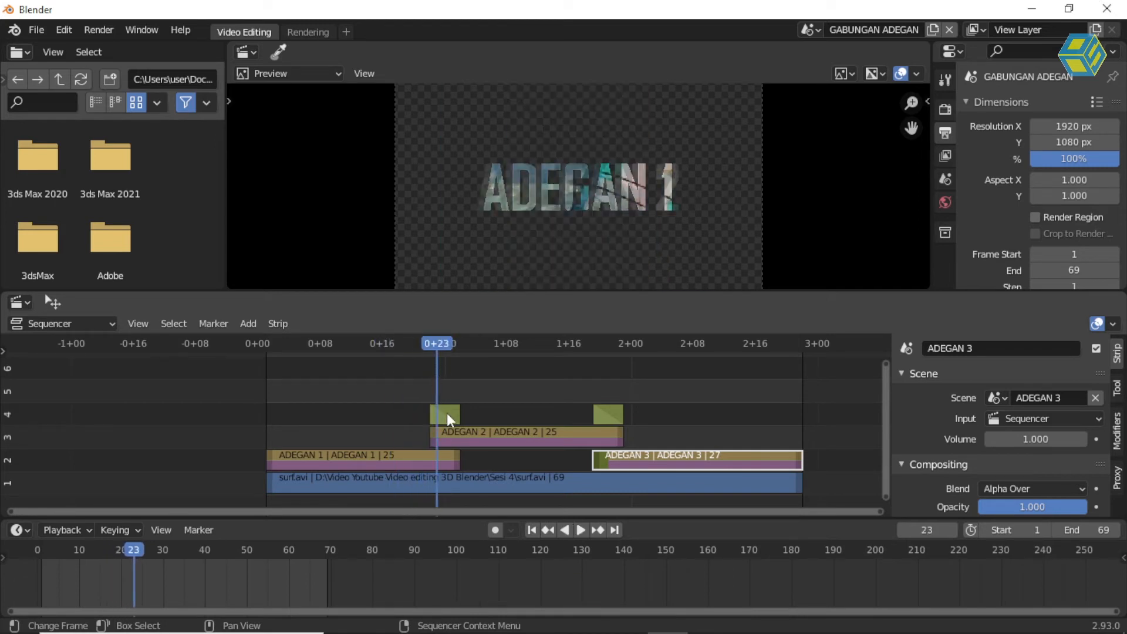
{"action": "left_click", "coordinate": [446, 415]}
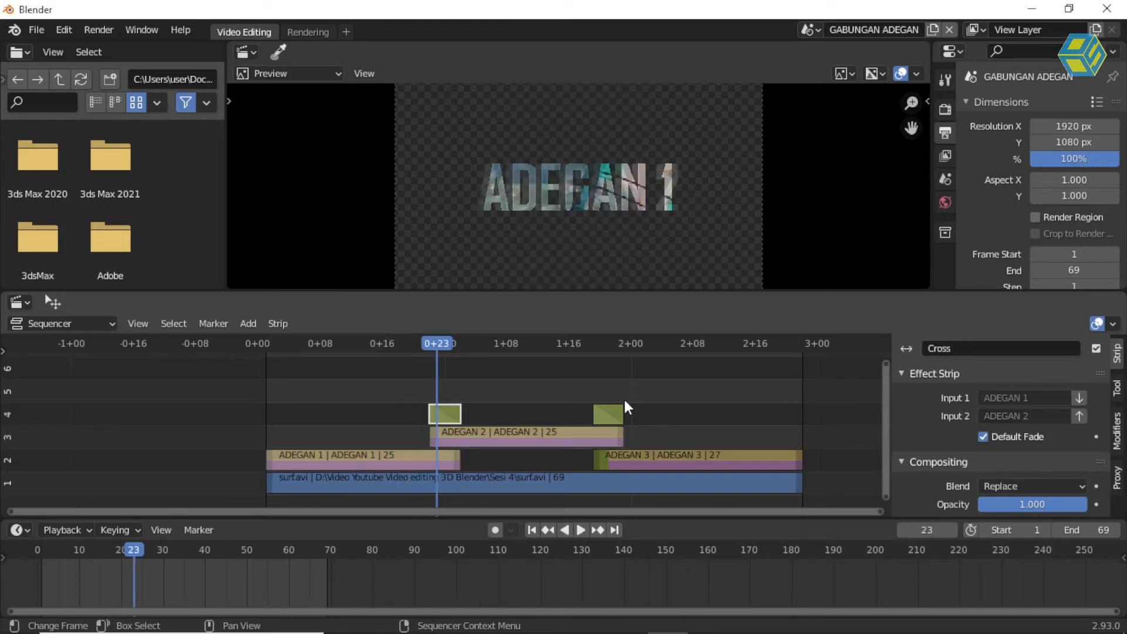
{"action": "left_click", "coordinate": [1005, 486]}
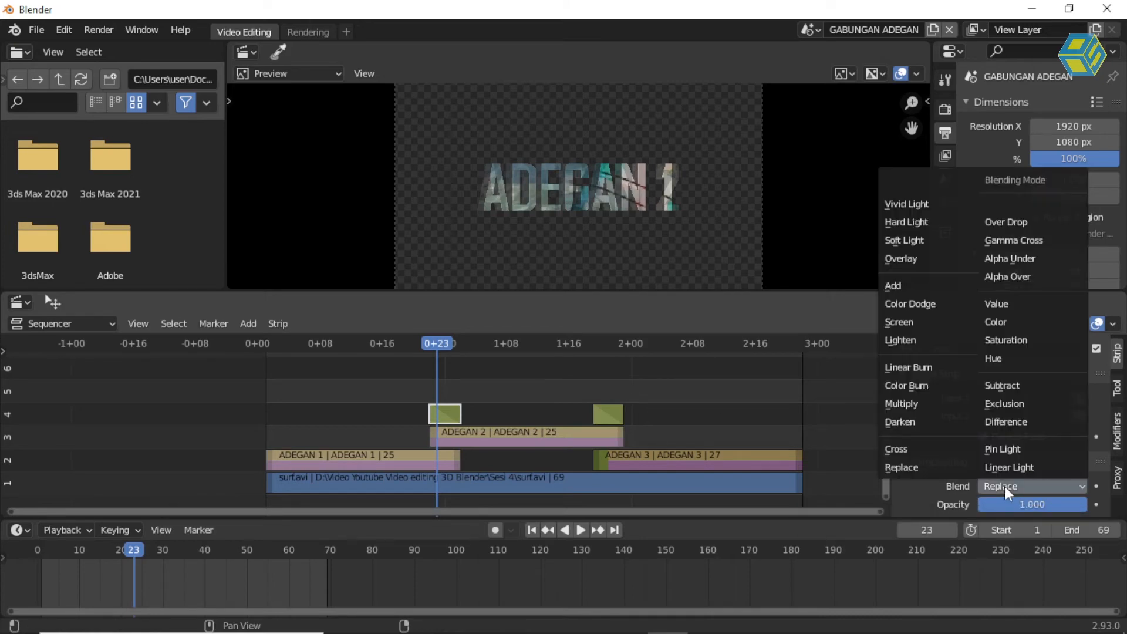
{"action": "left_click", "coordinate": [1026, 277]}
{"action": "key", "text": "space"}
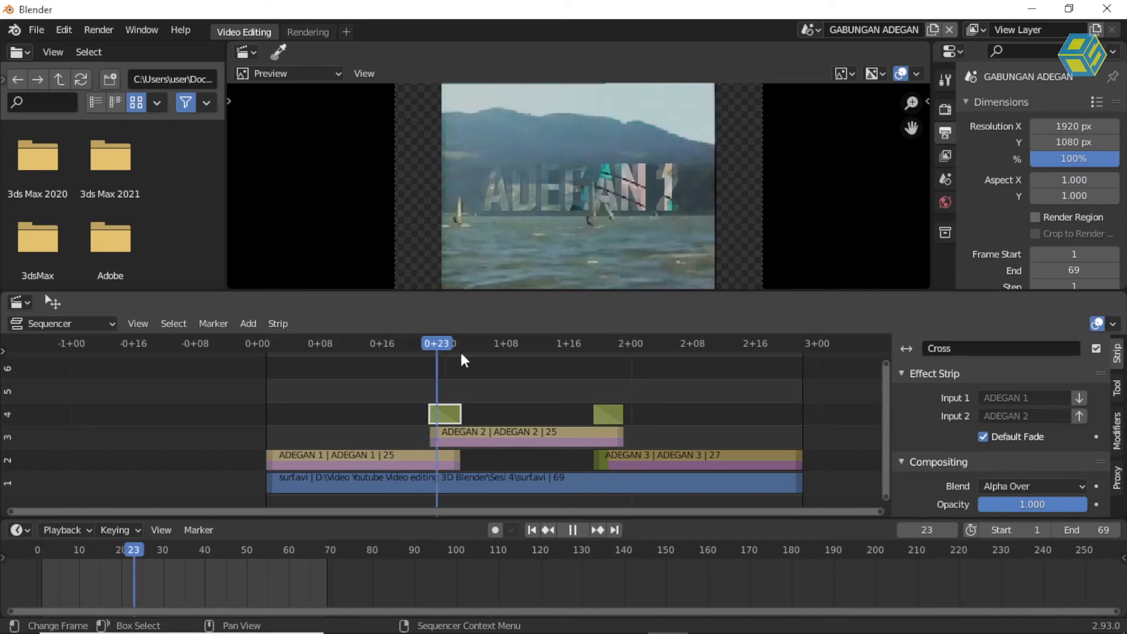
{"action": "key", "text": "space"}
Step: Set the blend mode of the Cross effect between ADEGAN 2 and ADEGAN 3 to Alpha Over
{"action": "left_click", "coordinate": [607, 410]}
{"action": "left_click", "coordinate": [609, 344]}
{"action": "left_click", "coordinate": [1021, 488]}
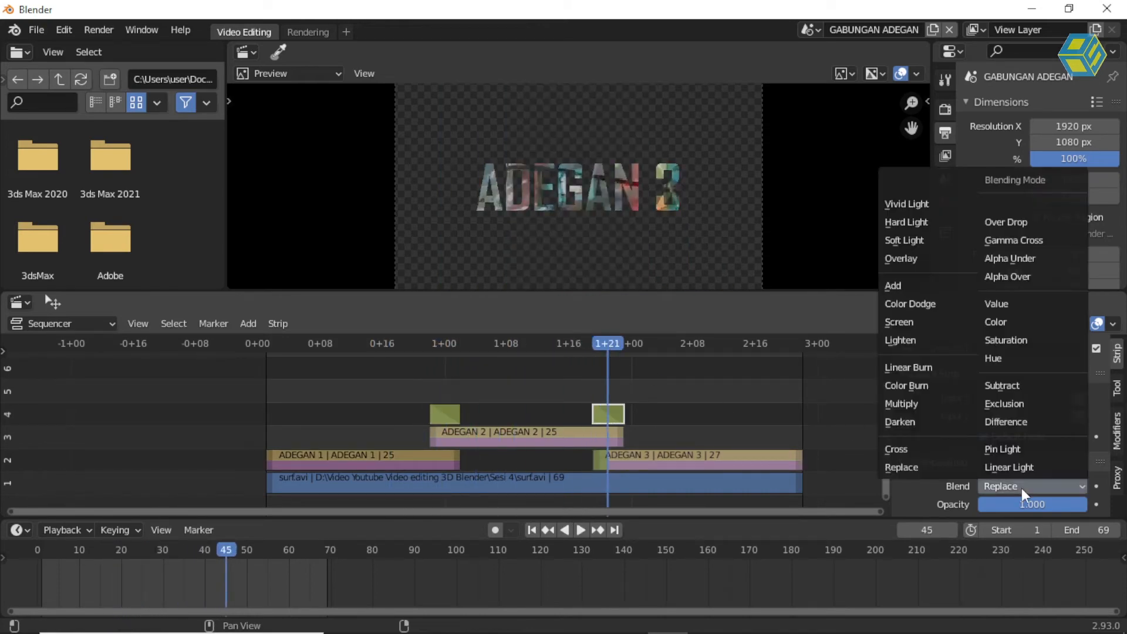
{"action": "left_click", "coordinate": [1009, 275]}
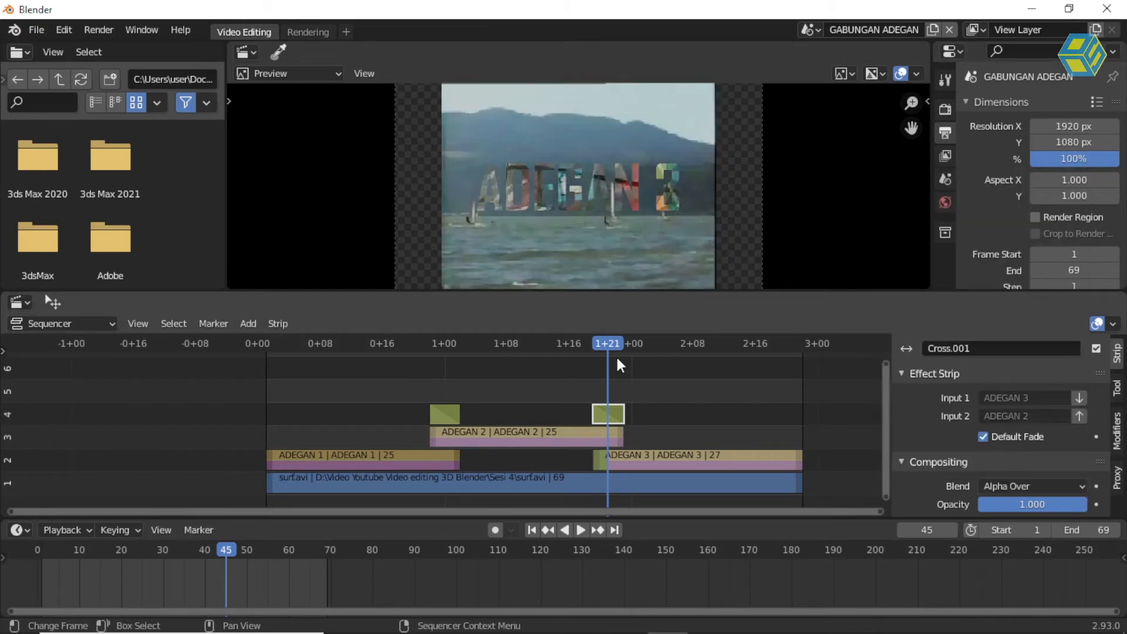
Step: Play and scrub the combined sequence to check the titles and cross-fades over the surf.avi background
{"action": "left_click", "coordinate": [509, 344]}
{"action": "key", "text": "space"}
{"action": "key", "text": "Escape"}
{"action": "left_click_drag", "start_coordinate": [436, 343], "coordinate": [284, 343]}
{"action": "key", "text": "space"}
{"action": "key", "text": "space"}
{"action": "left_click", "coordinate": [284, 356]}
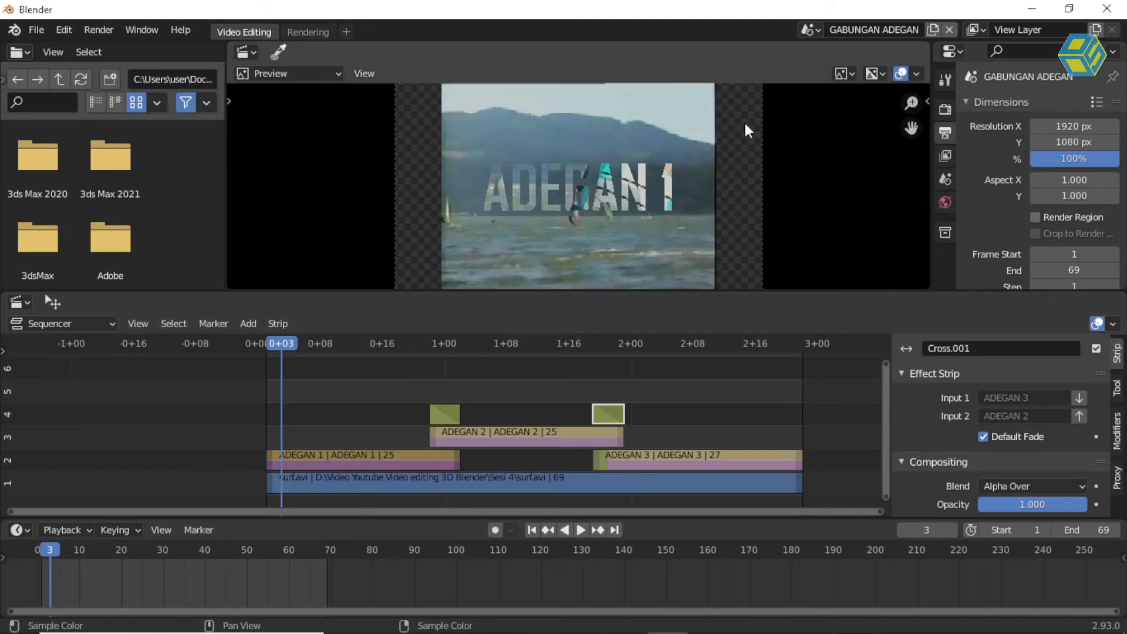
{"action": "left_click", "coordinate": [810, 29]}
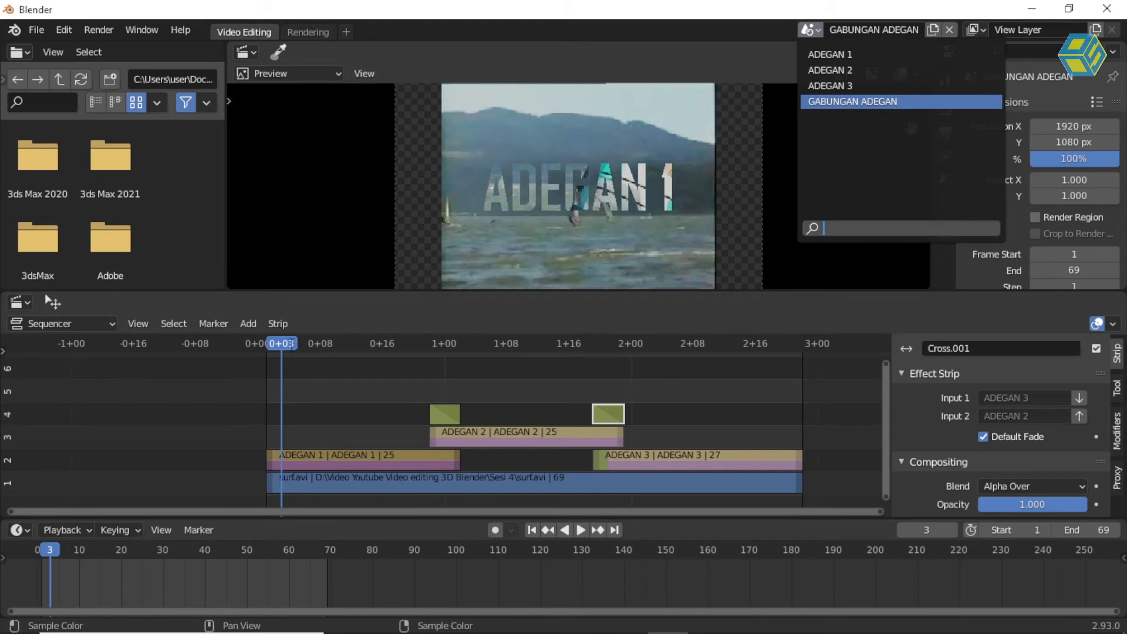
{"action": "left_click_drag", "start_coordinate": [438, 346], "coordinate": [414, 351]}
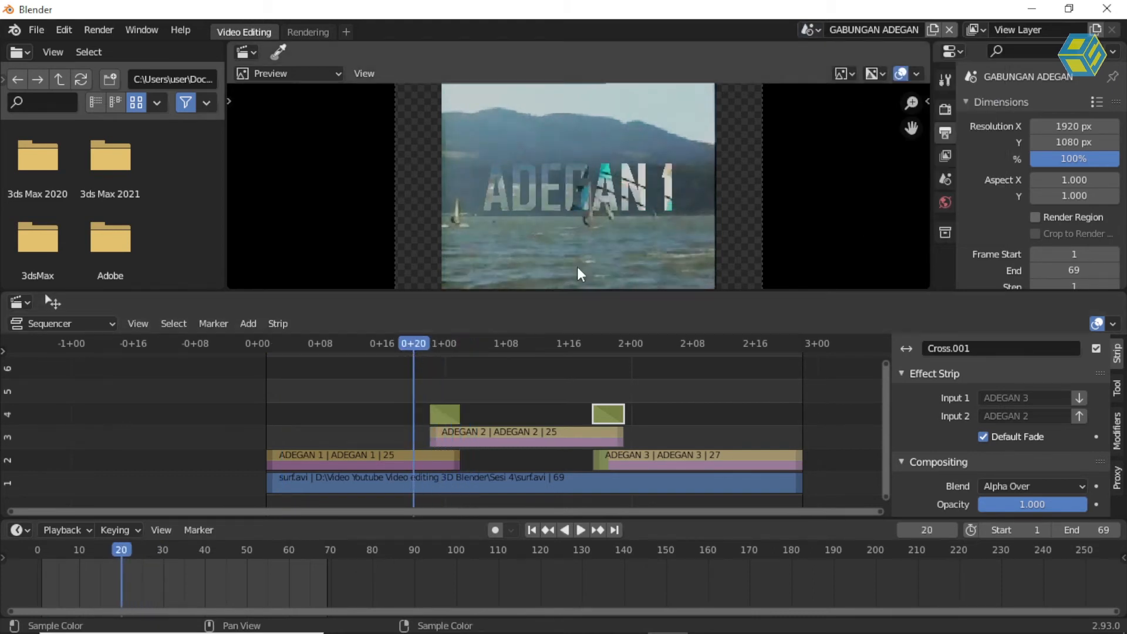
Step: Switch to the ADEGAN 1 scene, go to frame 1, and select the STILL01.TIF strip
{"action": "left_click", "coordinate": [810, 29]}
{"action": "left_click", "coordinate": [833, 54]}
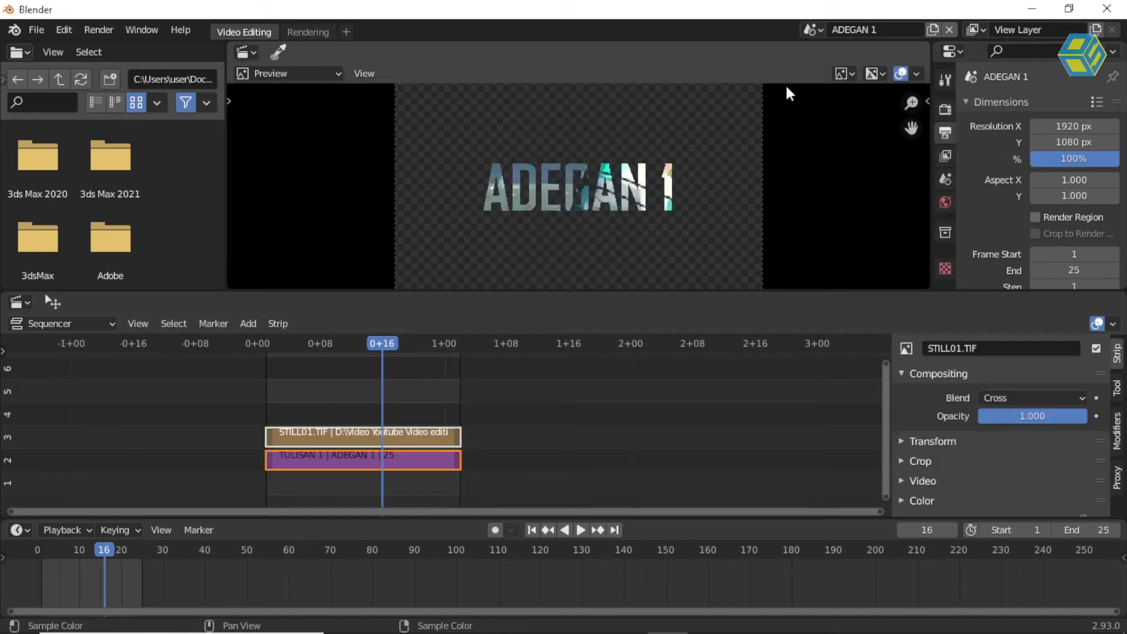
{"action": "left_click", "coordinate": [810, 29]}
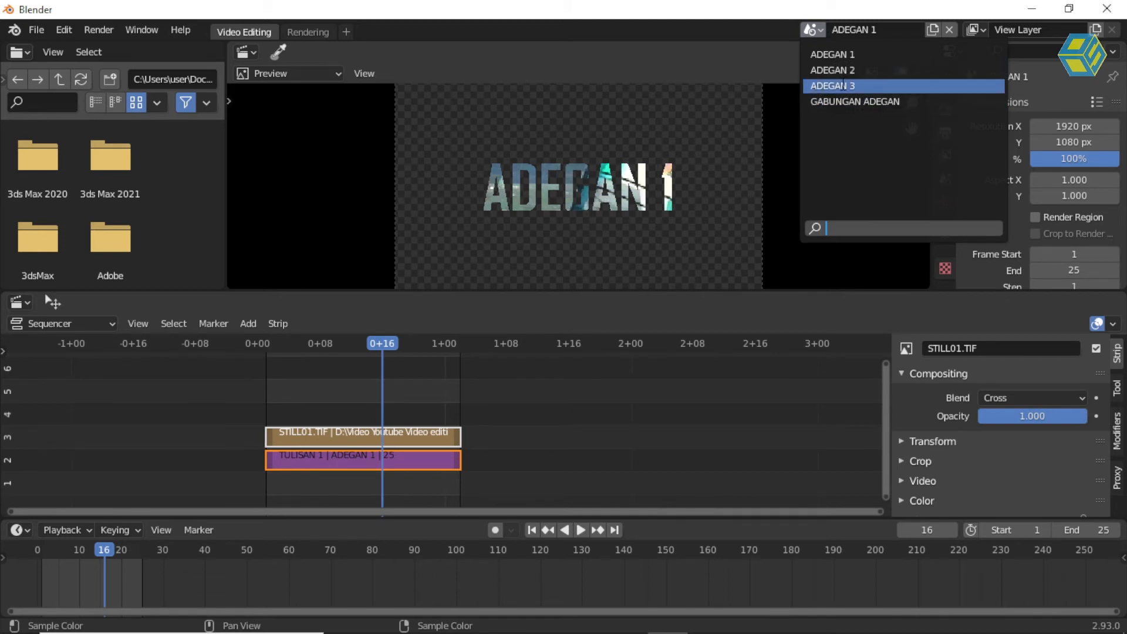
{"action": "left_click", "coordinate": [834, 53]}
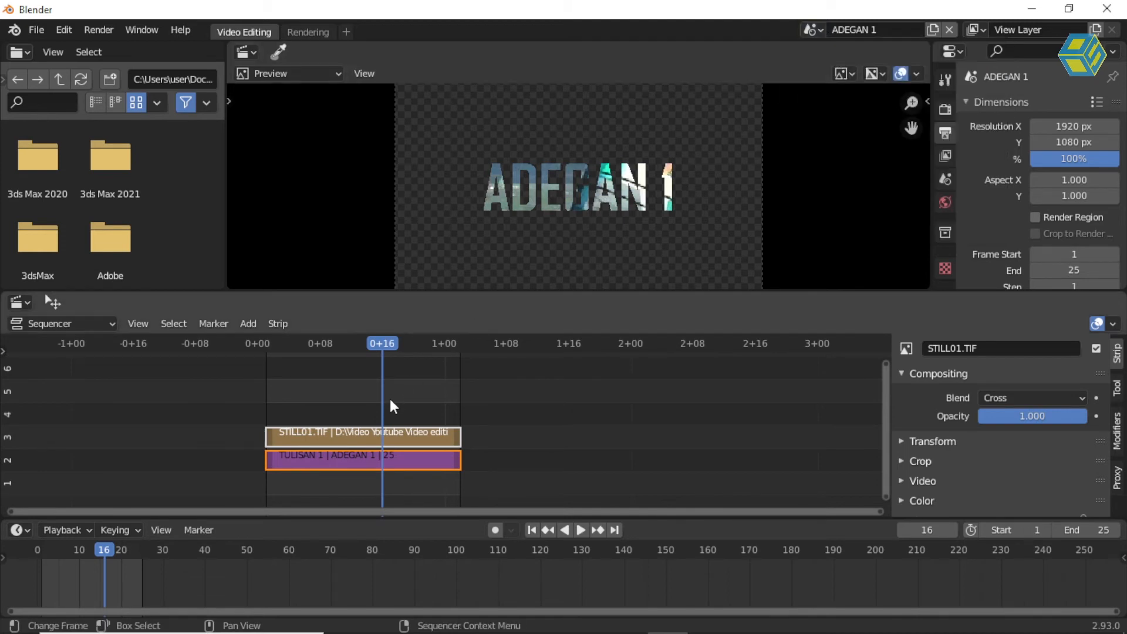
{"action": "scroll", "coordinate": [389, 400], "scroll_direction": "up", "scroll_amount": 2}
{"action": "scroll", "coordinate": [389, 403], "scroll_direction": "up", "scroll_amount": 5}
{"action": "middle_click_drag", "start_coordinate": [375, 413], "coordinate": [598, 392]}
{"action": "scroll", "coordinate": [597, 392], "scroll_direction": "up", "scroll_amount": 2}
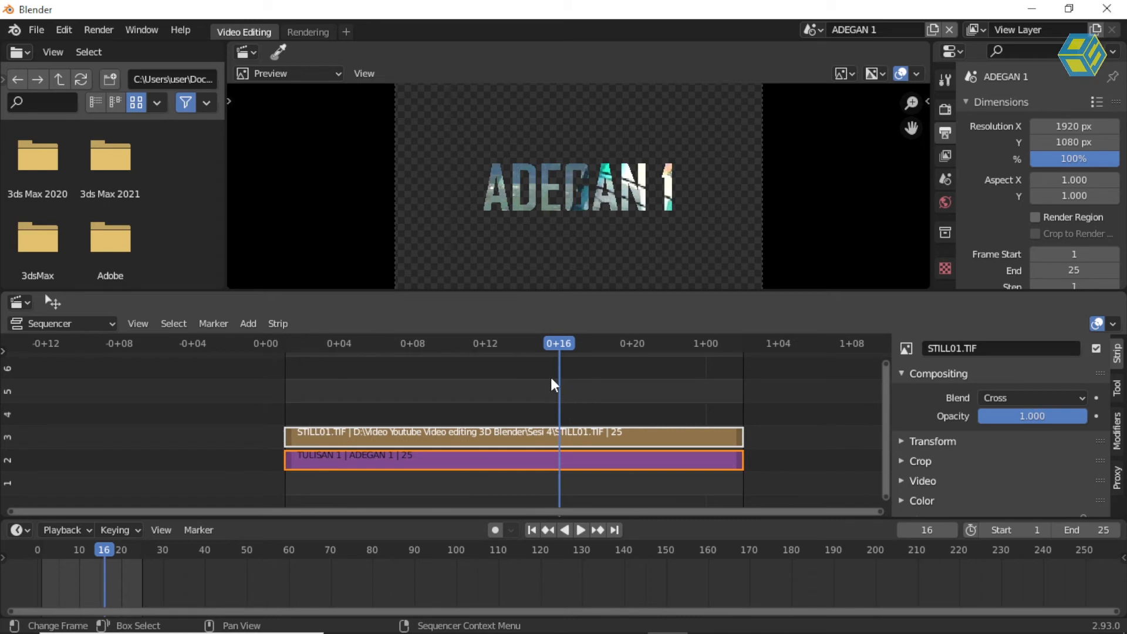
{"action": "left_click_drag", "start_coordinate": [553, 344], "coordinate": [284, 345]}
{"action": "left_click", "coordinate": [334, 430]}
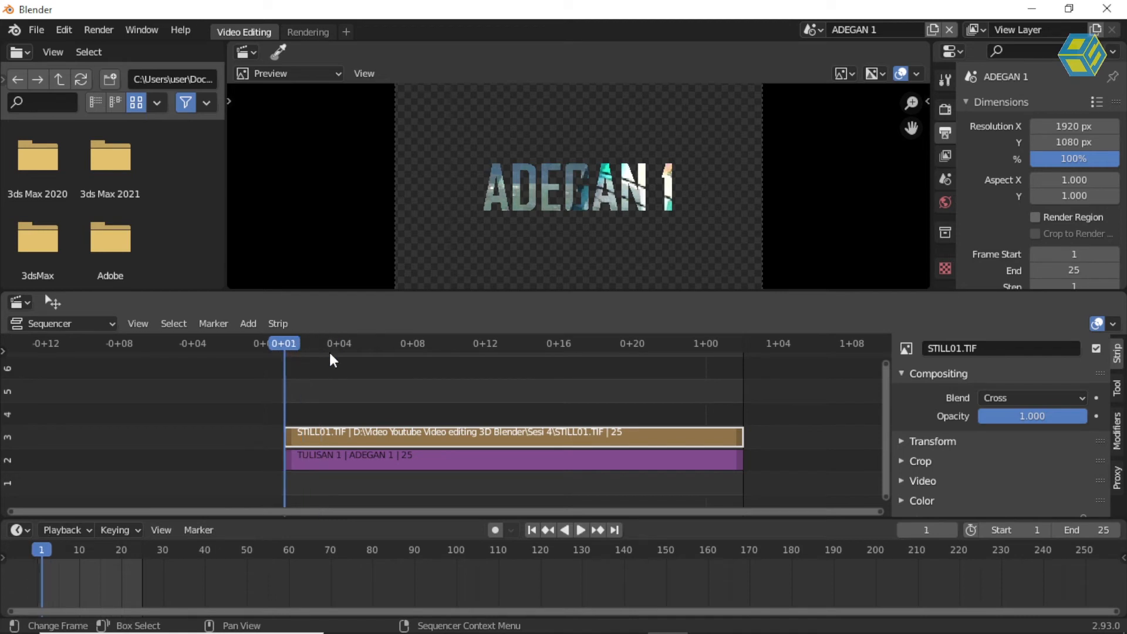
Step: Expand the STILL01.TIF strip's transform settings and keyframe its Position X and Y at frame 1
{"action": "scroll", "coordinate": [202, 565], "scroll_direction": "up", "scroll_amount": 6}
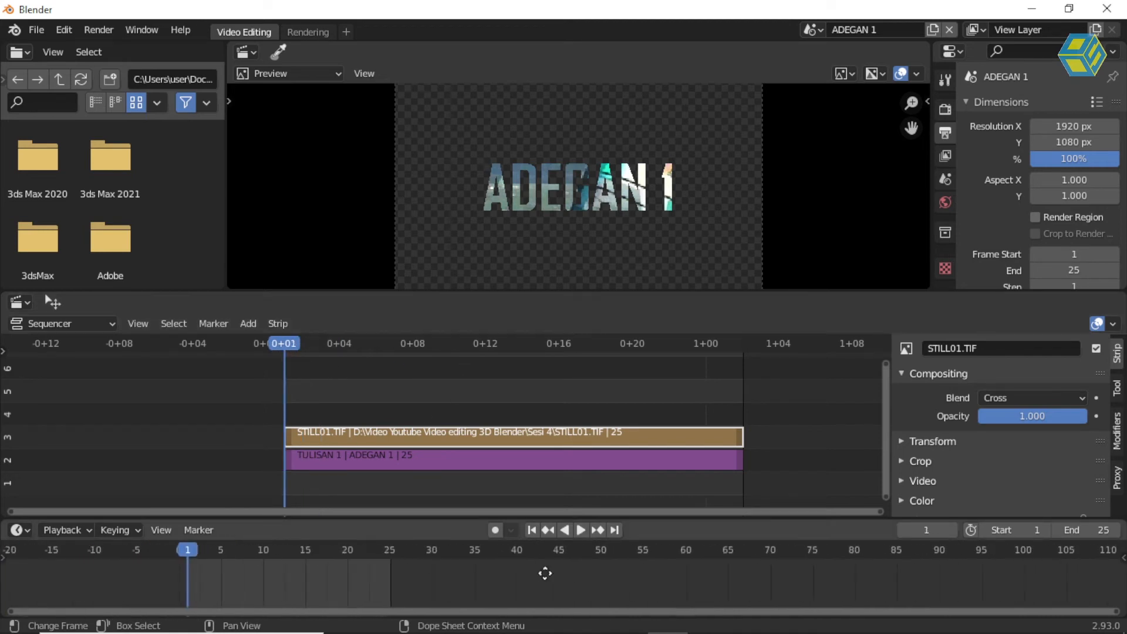
{"action": "scroll", "coordinate": [361, 571], "scroll_direction": "up", "scroll_amount": 3}
{"action": "middle_click_drag", "start_coordinate": [379, 574], "coordinate": [714, 545]}
{"action": "left_click", "coordinate": [903, 441]}
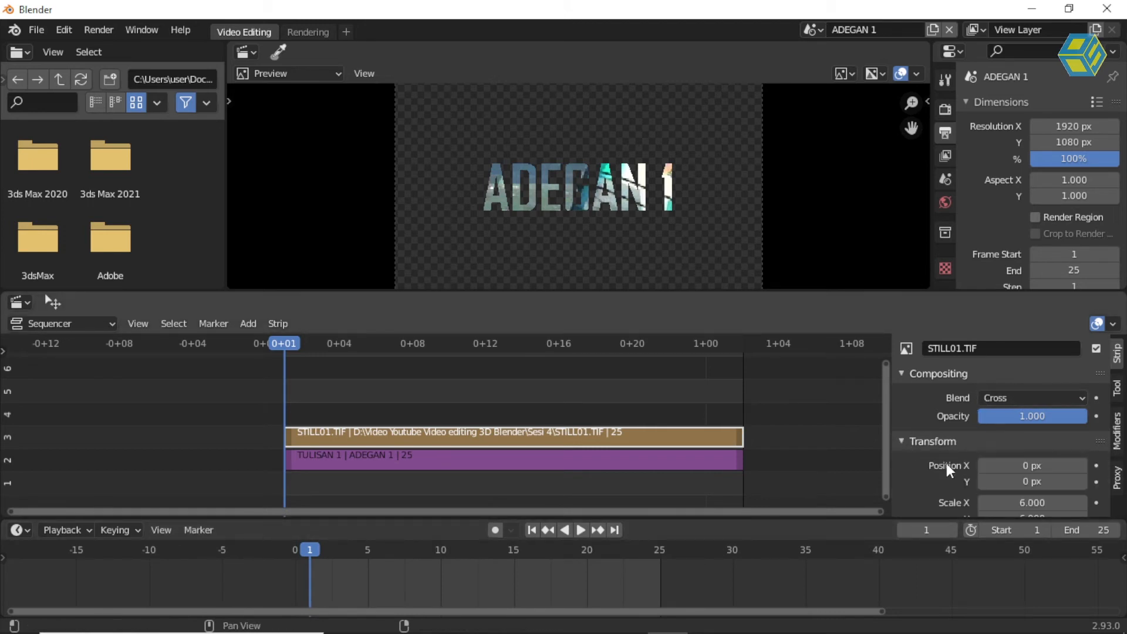
{"action": "left_click", "coordinate": [1095, 466]}
{"action": "left_click", "coordinate": [1095, 481]}
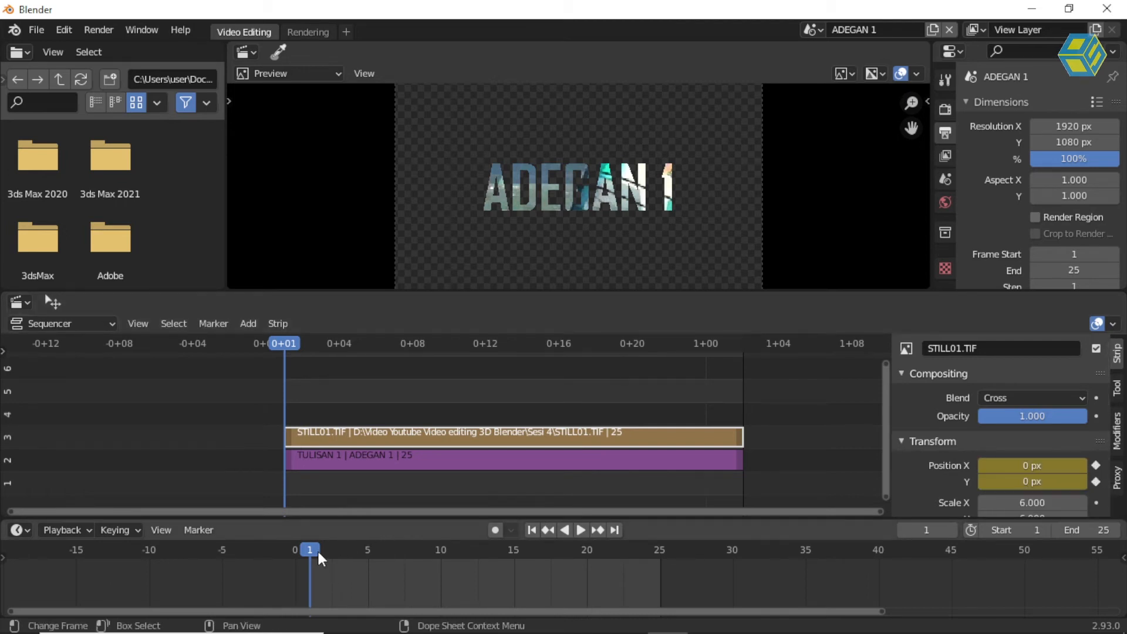
Step: Look for the new keyframes in the timeline, and remove the STILL01.TIF strip's Position X and Y keyframes at frame 1
{"action": "scroll", "coordinate": [331, 561], "scroll_direction": "down", "scroll_amount": 7}
{"action": "middle_click_drag", "start_coordinate": [457, 568], "coordinate": [388, 604]}
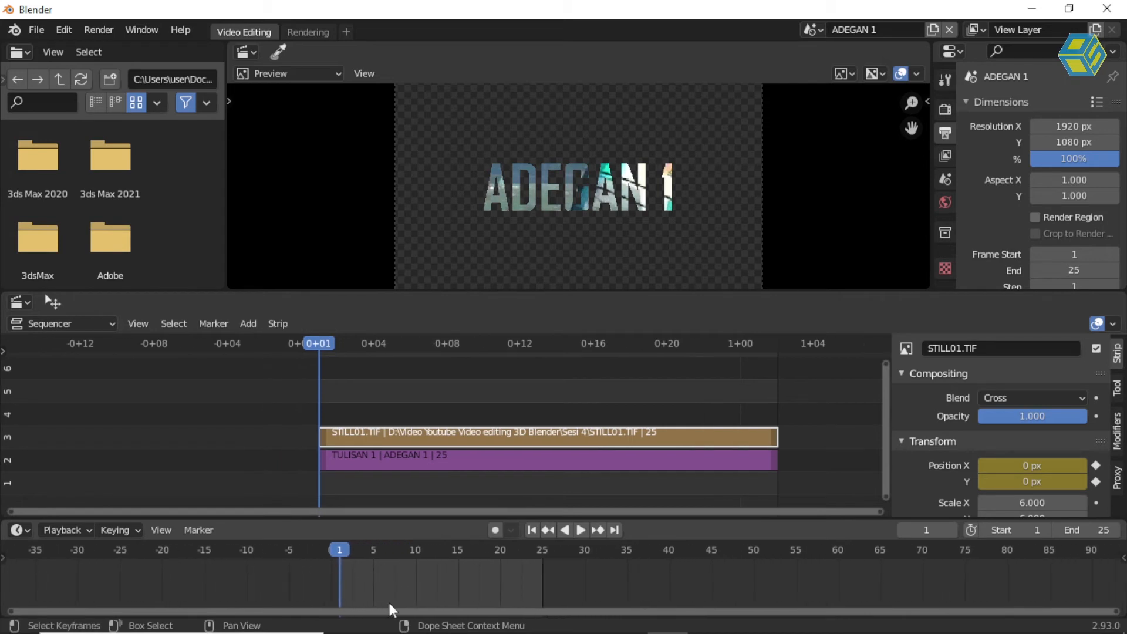
{"action": "scroll", "coordinate": [365, 590], "scroll_direction": "down", "scroll_amount": 4}
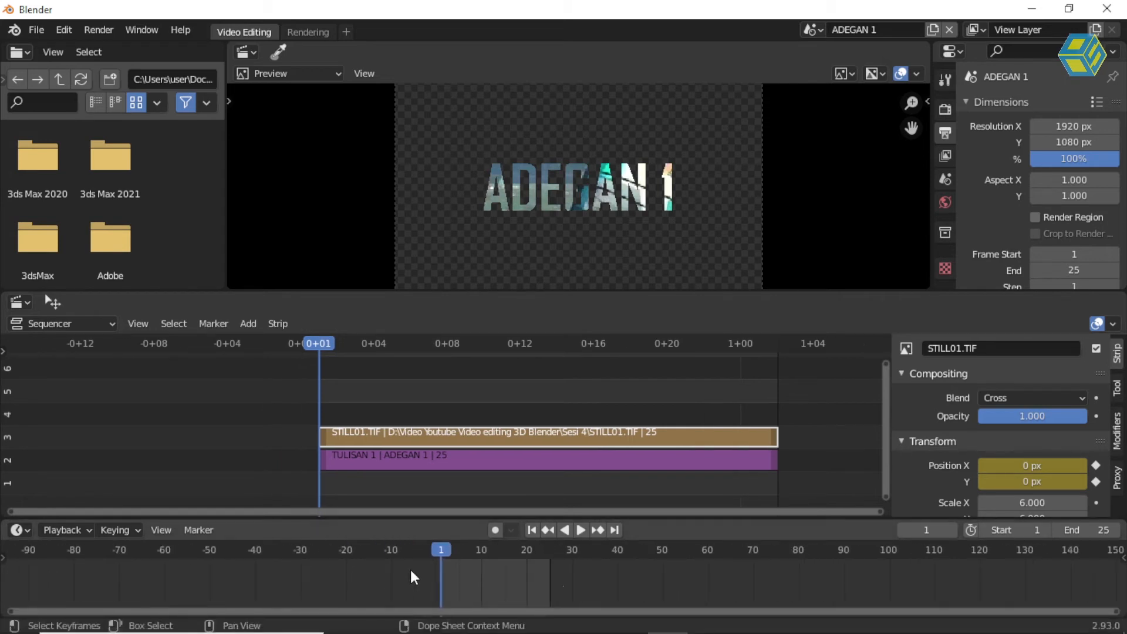
{"action": "scroll", "coordinate": [518, 576], "scroll_direction": "down", "scroll_amount": 4}
{"action": "middle_click_drag", "start_coordinate": [518, 577], "coordinate": [372, 610]}
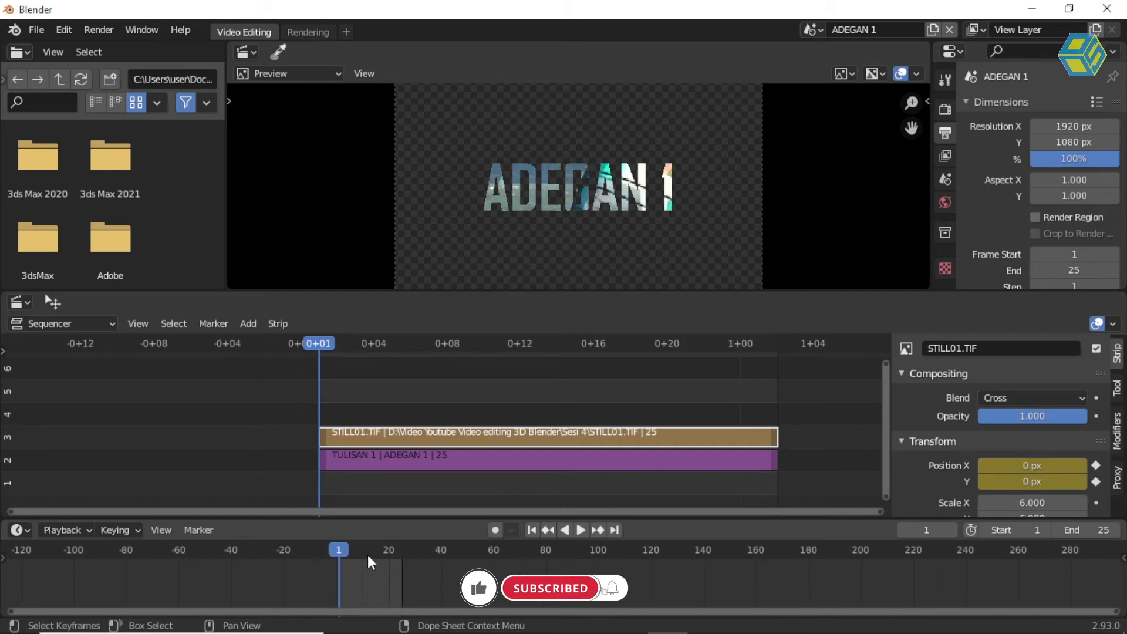
{"action": "scroll", "coordinate": [370, 555], "scroll_direction": "down", "scroll_amount": 1}
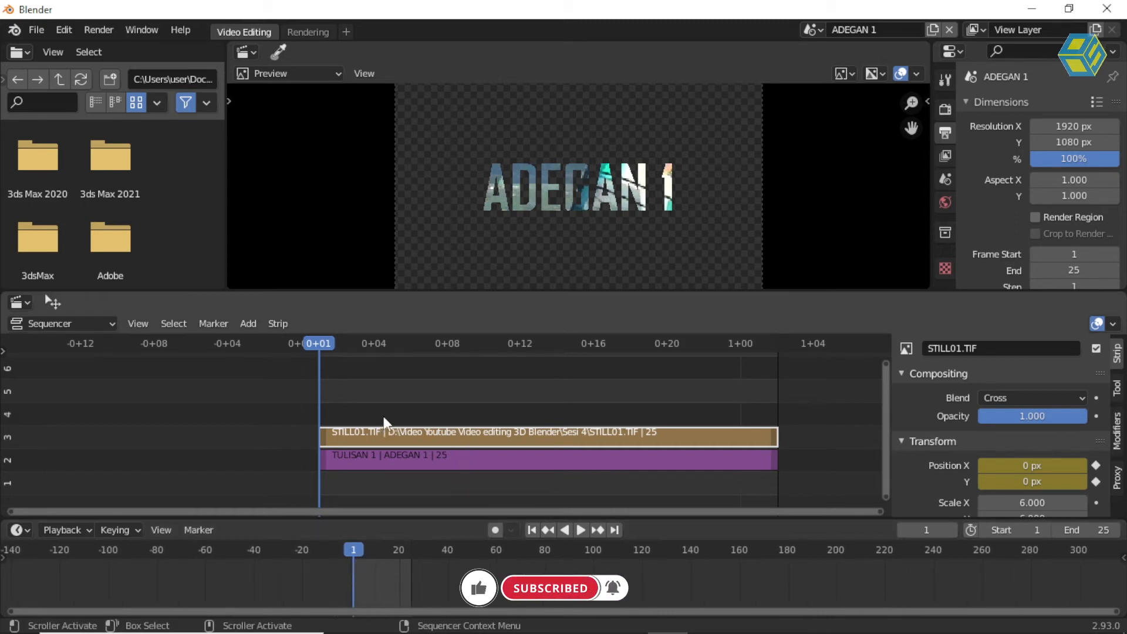
{"action": "mouse_move", "coordinate": [315, 343]}
{"action": "left_mouse_down"}
{"action": "mouse_move", "coordinate": [339, 341]}
{"action": "mouse_move", "coordinate": [315, 341]}
{"action": "left_mouse_up"}
{"action": "left_click", "coordinate": [1096, 466]}
{"action": "left_click", "coordinate": [1096, 482]}
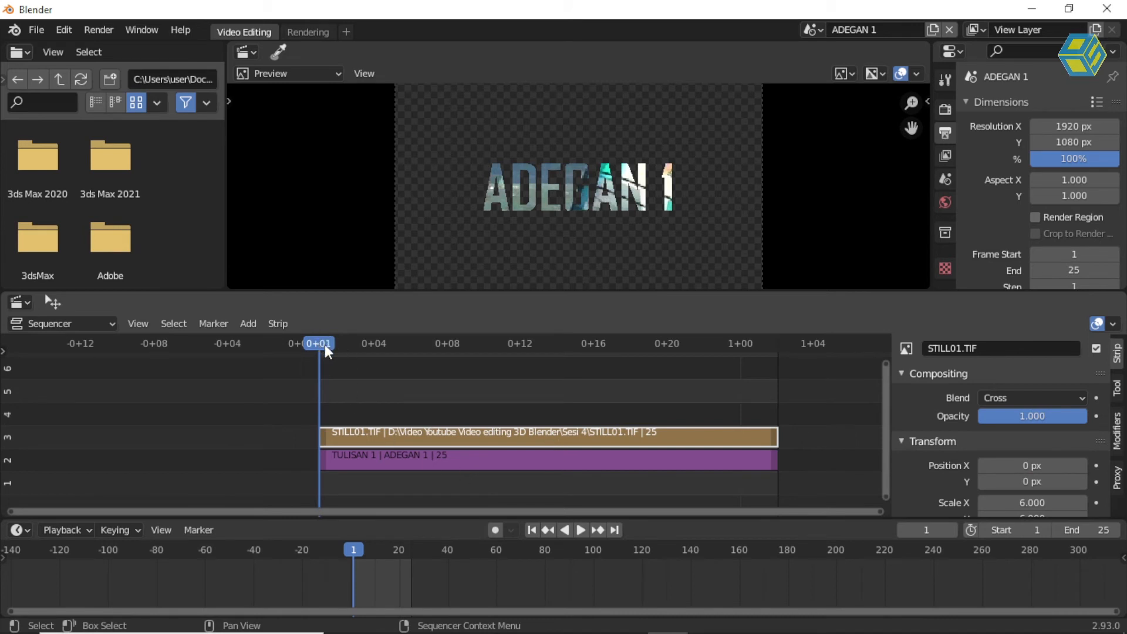
Step: Keyframe the STILL01.TIF strip's Position X and Y at 0 px on frame 2, and check the keyframe in the timeline
{"action": "left_click_drag", "start_coordinate": [325, 344], "coordinate": [336, 345]}
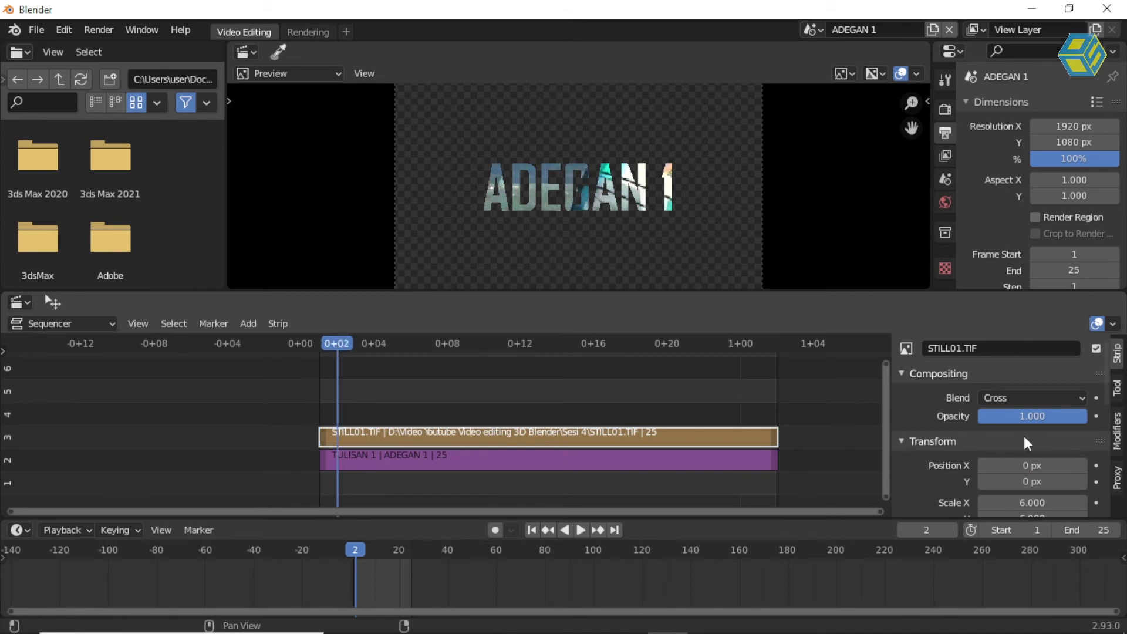
{"action": "left_click", "coordinate": [1096, 465]}
{"action": "left_click", "coordinate": [1096, 481]}
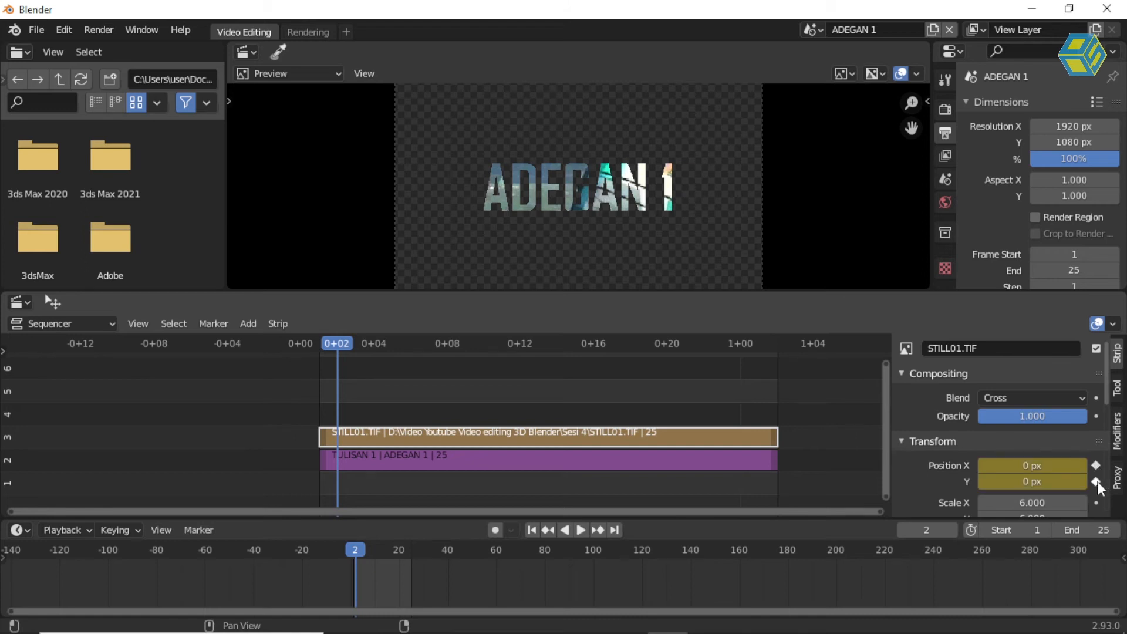
{"action": "left_click_drag", "start_coordinate": [608, 519], "coordinate": [564, 316]}
{"action": "middle_click_drag", "start_coordinate": [396, 522], "coordinate": [388, 404]}
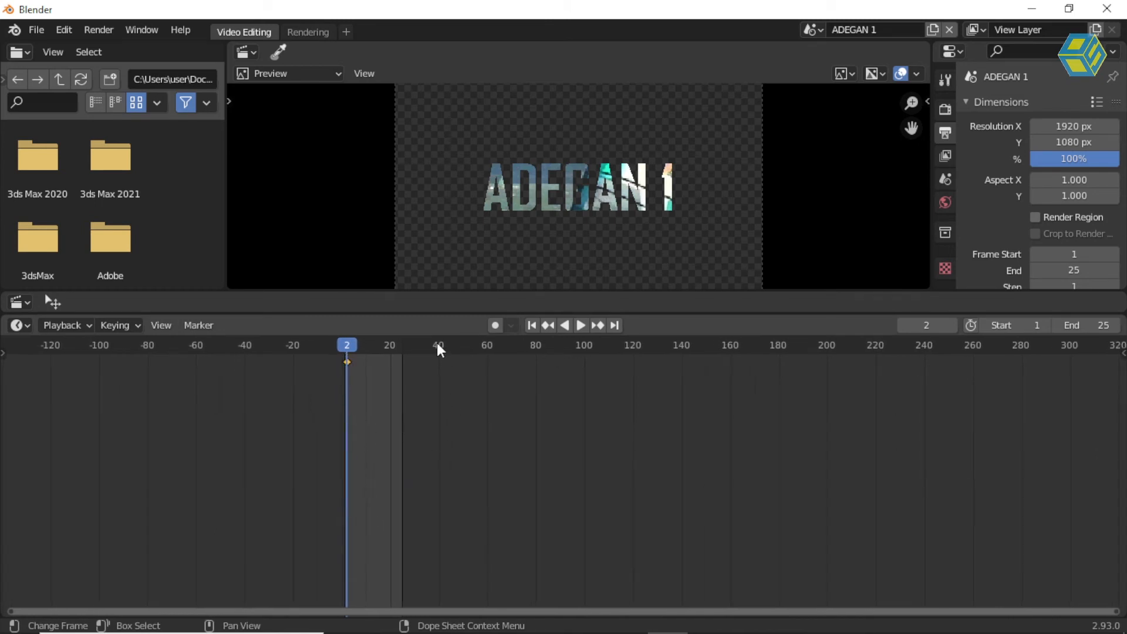
{"action": "left_click_drag", "start_coordinate": [432, 309], "coordinate": [375, 561]}
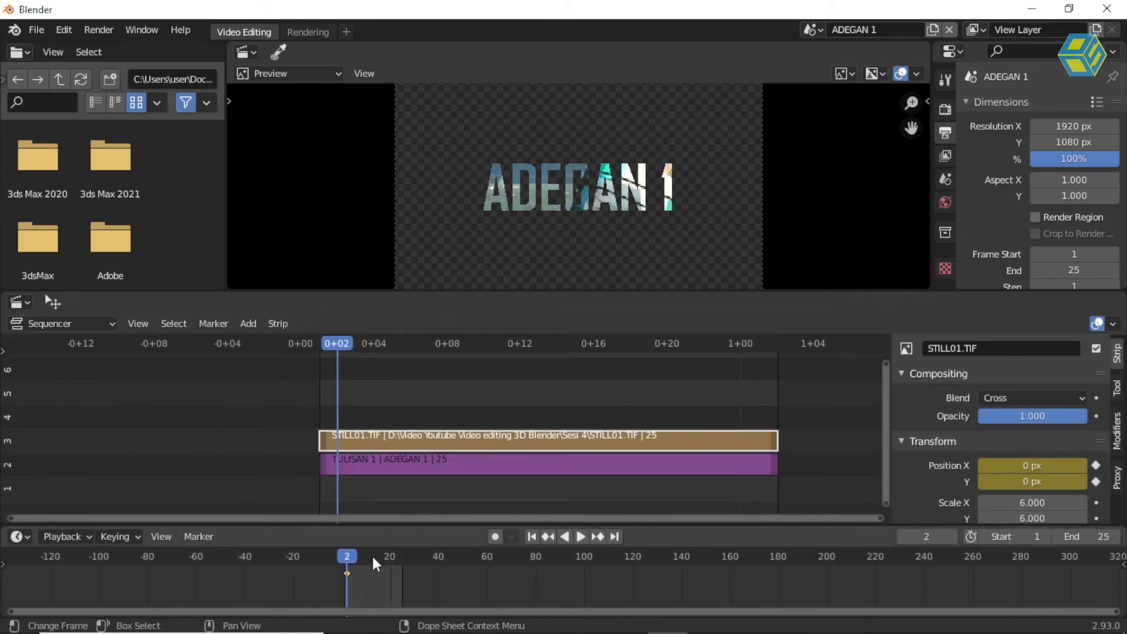
{"action": "middle_click_drag", "start_coordinate": [371, 581], "coordinate": [371, 587]}
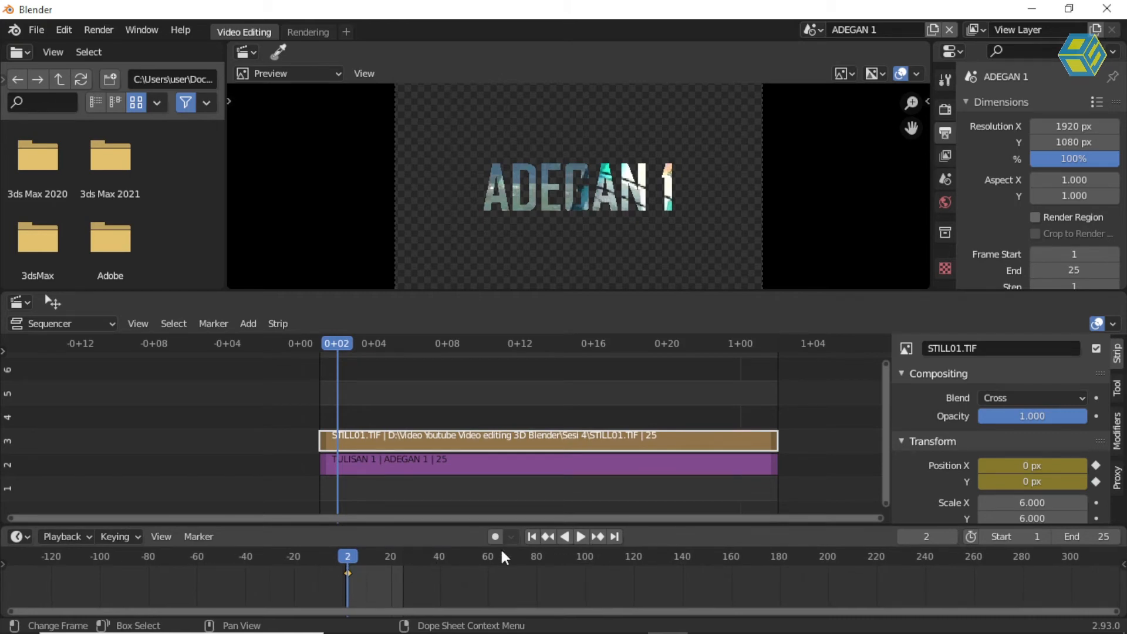
Step: At frame 25, set the STILL01.TIF strip's Position X to 241 px, keyframe Position X and Y, and play the animation
{"action": "left_click_drag", "start_coordinate": [368, 344], "coordinate": [758, 360]}
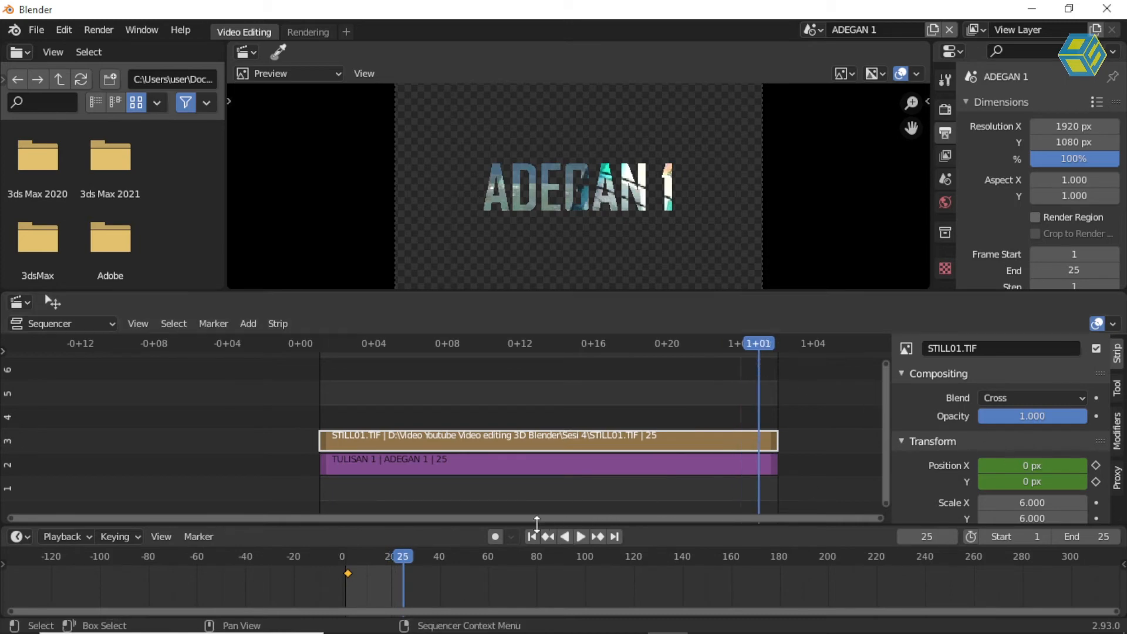
{"action": "left_click_drag", "start_coordinate": [1032, 466], "coordinate": [1093, 465]}
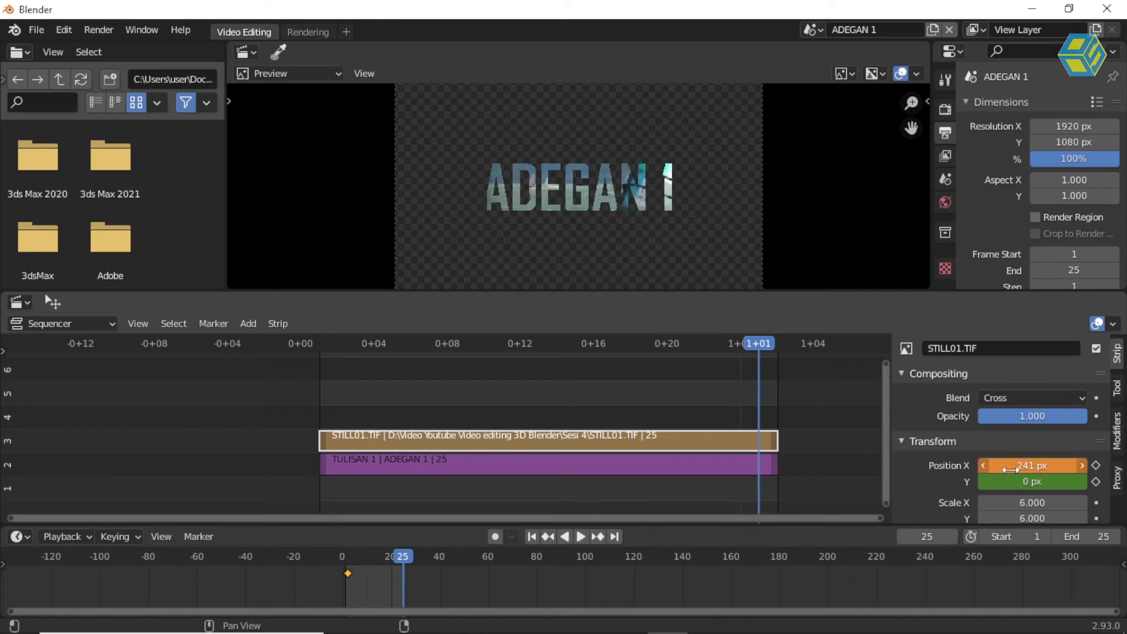
{"action": "left_click", "coordinate": [1095, 465]}
{"action": "left_click", "coordinate": [1095, 481]}
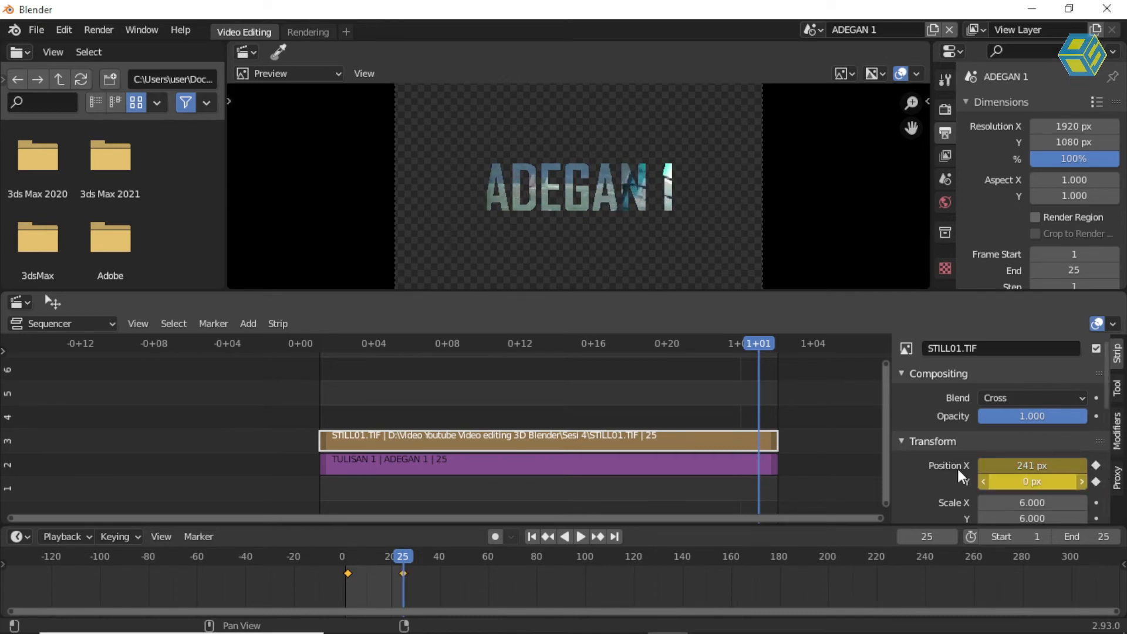
{"action": "key", "text": "shift+ctrl+space"}
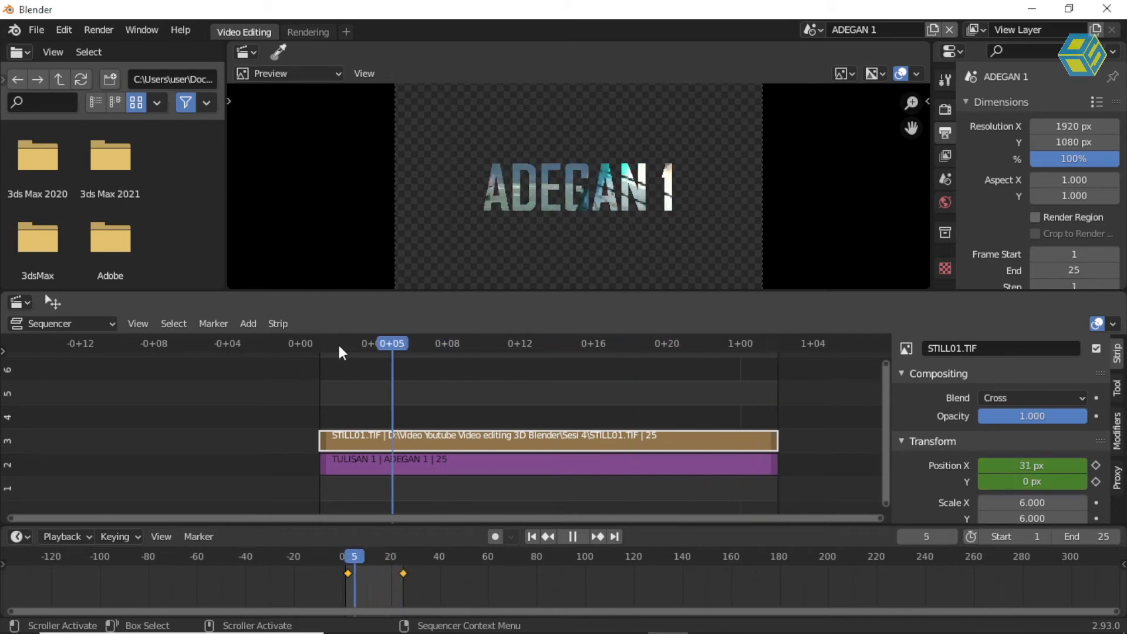
{"action": "key", "text": "space"}
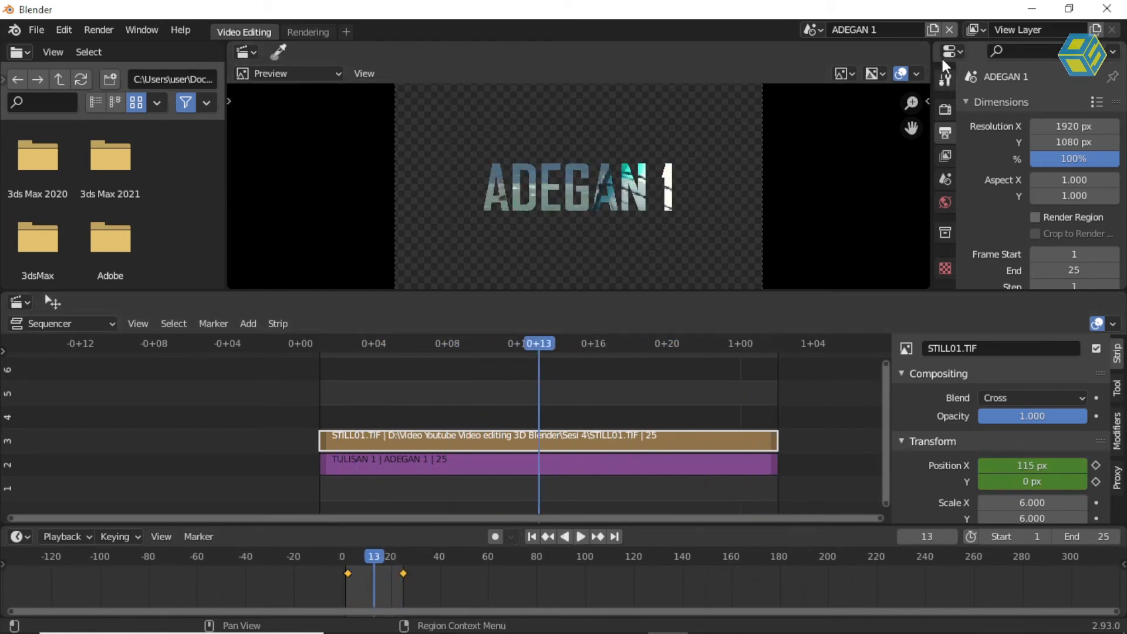
Step: Switch to the GABUNGAN ADEGAN scene and play and scrub the ADEGAN 1 section to check the animated title image
{"action": "left_click", "coordinate": [824, 29]}
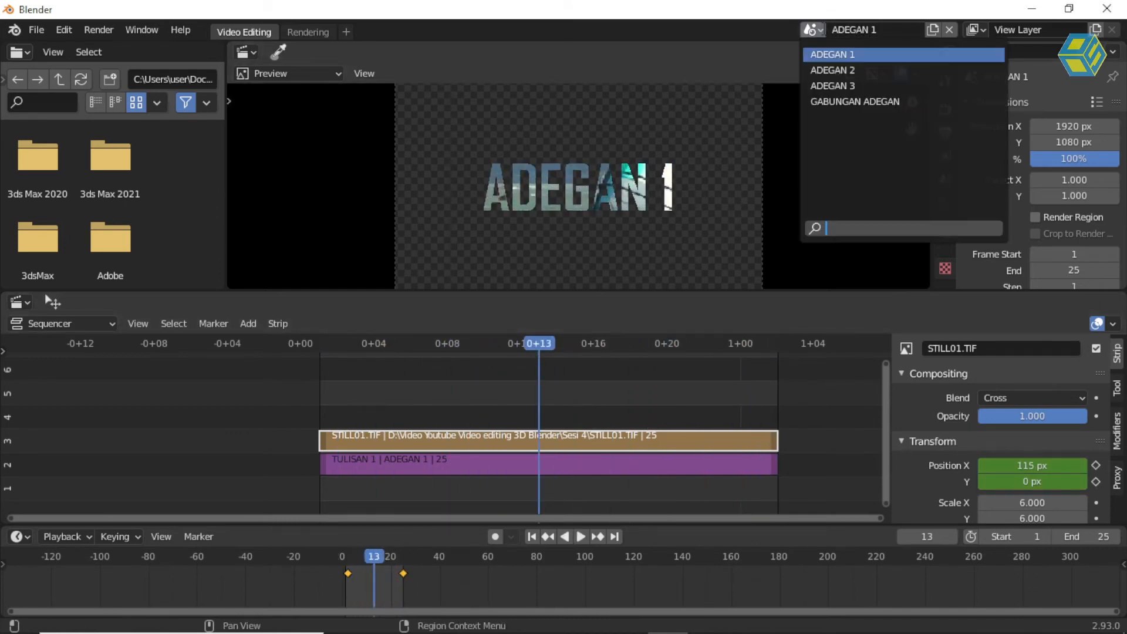
{"action": "left_click", "coordinate": [840, 103]}
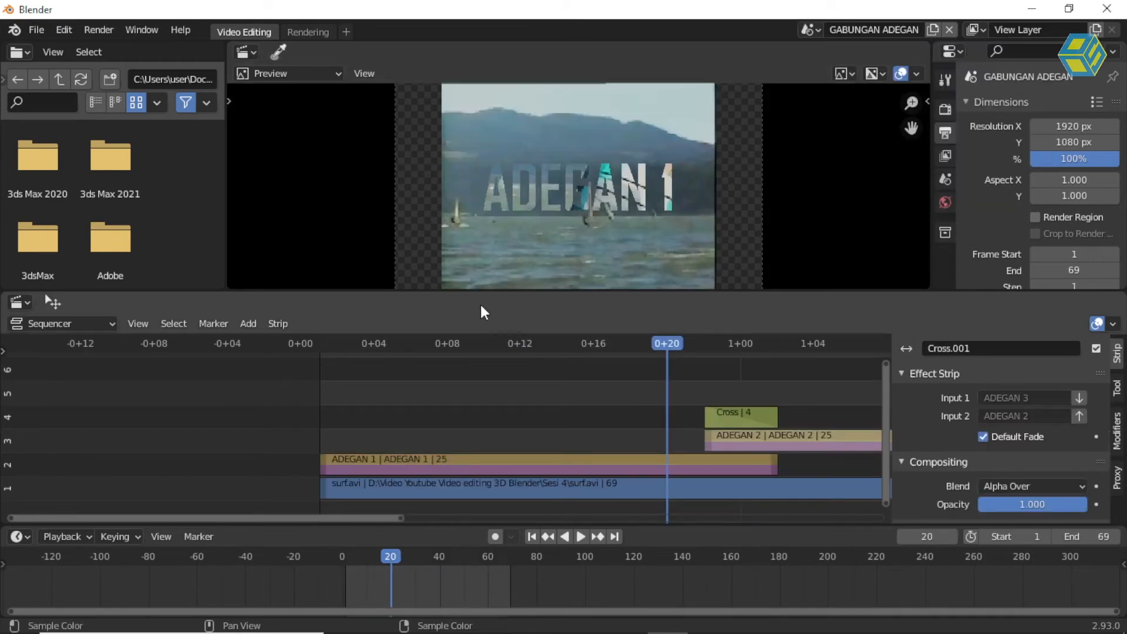
{"action": "key", "text": "shift+Left"}
{"action": "key", "text": "space"}
{"action": "left_click_drag", "start_coordinate": [578, 373], "coordinate": [447, 390]}
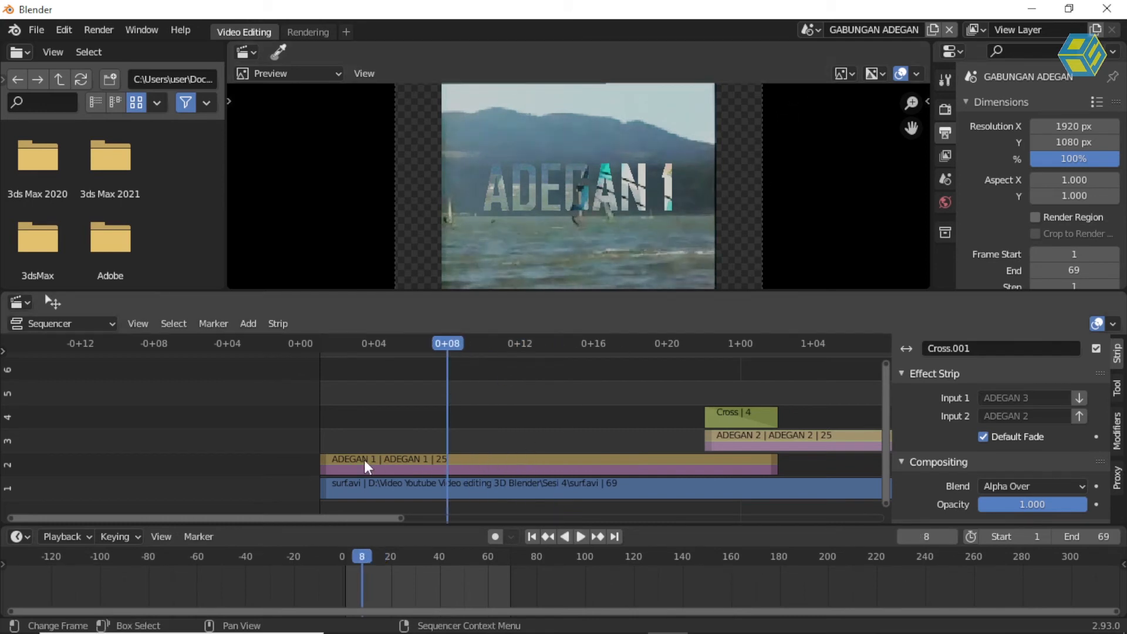
Step: Return to the ADEGAN 1 scene and play its image animation briefly for comparison
{"action": "left_click", "coordinate": [811, 29]}
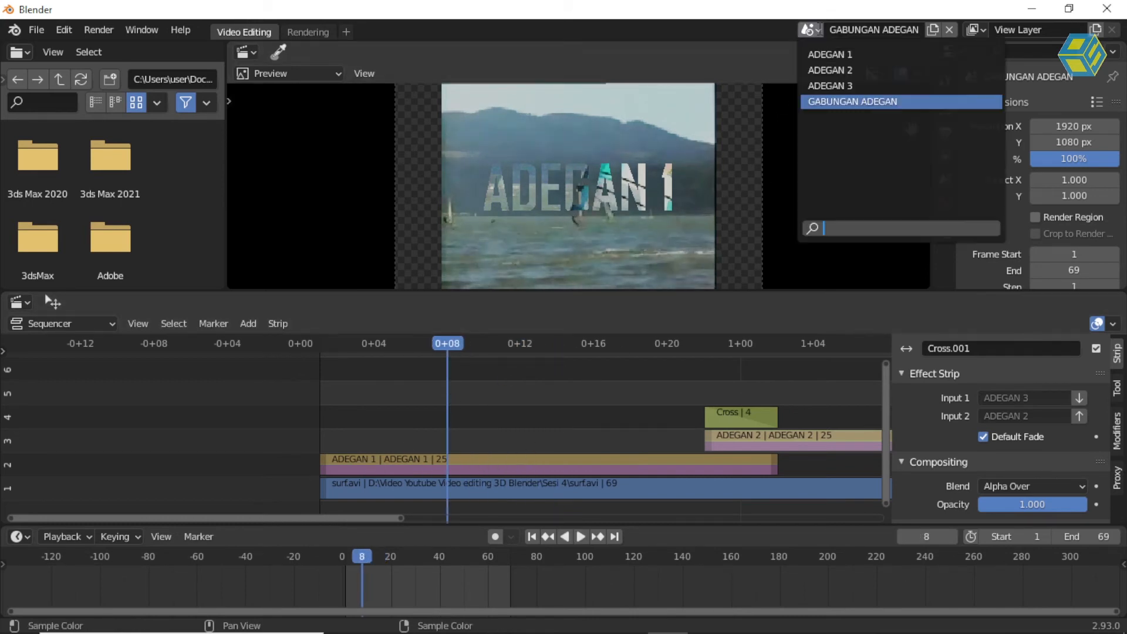
{"action": "left_click", "coordinate": [837, 55]}
{"action": "key", "text": "space"}
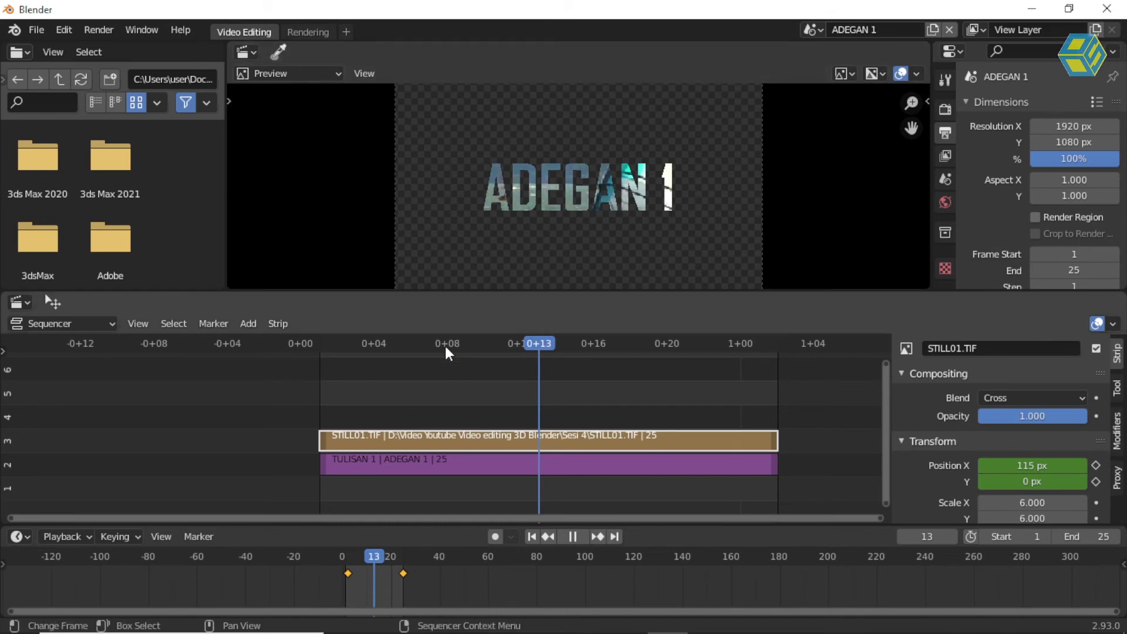
{"action": "key", "text": "Escape"}
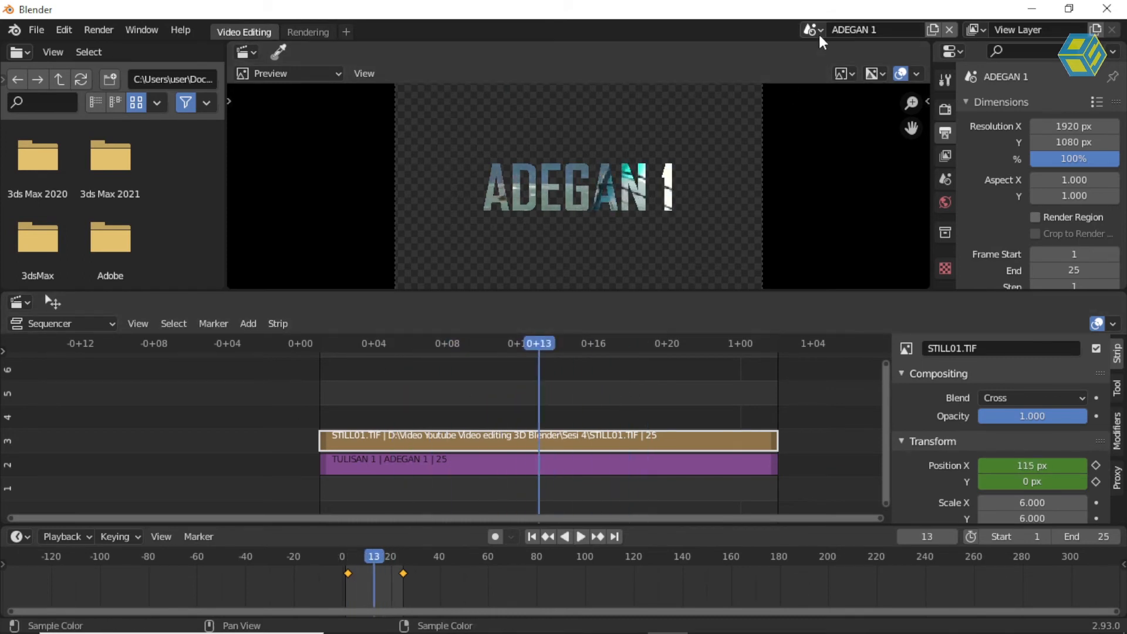
Step: In the GABUNGAN ADEGAN scene, set the output file format to FFmpeg Video
{"action": "left_click", "coordinate": [816, 32]}
{"action": "left_click", "coordinate": [851, 101]}
{"action": "left_click_drag", "start_coordinate": [436, 357], "coordinate": [556, 362]}
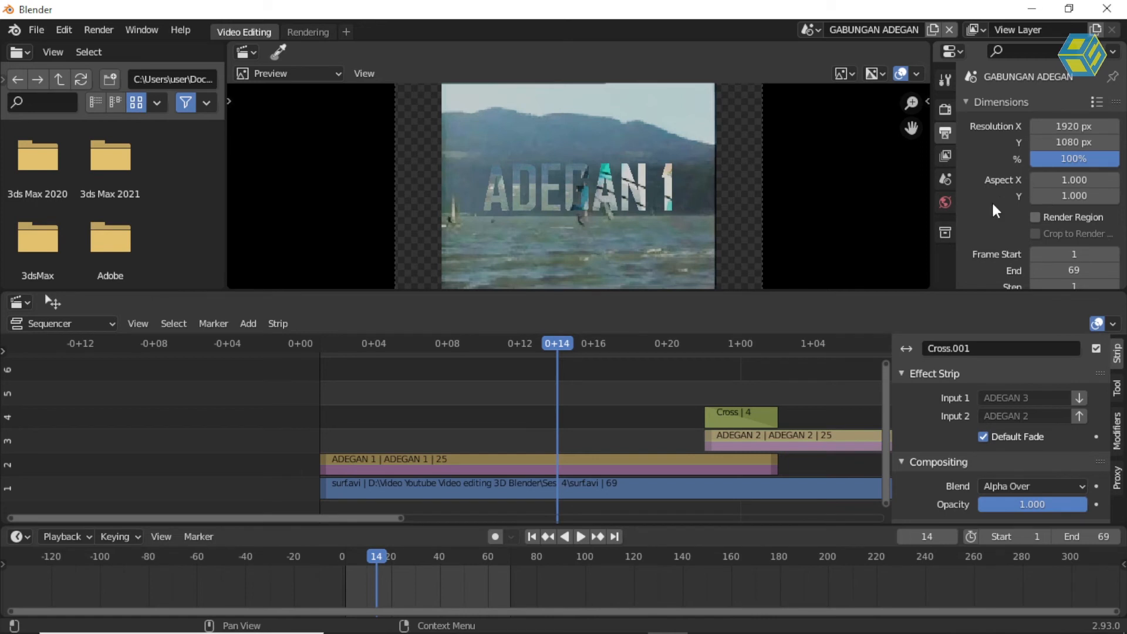
{"action": "scroll", "coordinate": [993, 203], "scroll_direction": "down", "scroll_amount": 10}
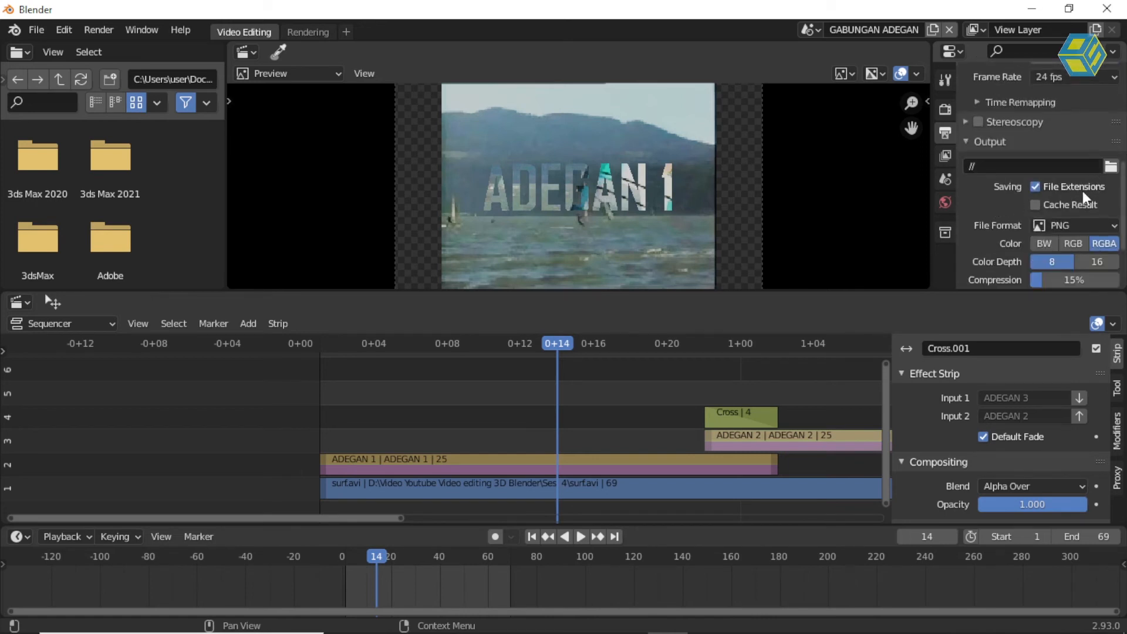
{"action": "left_click", "coordinate": [1109, 227]}
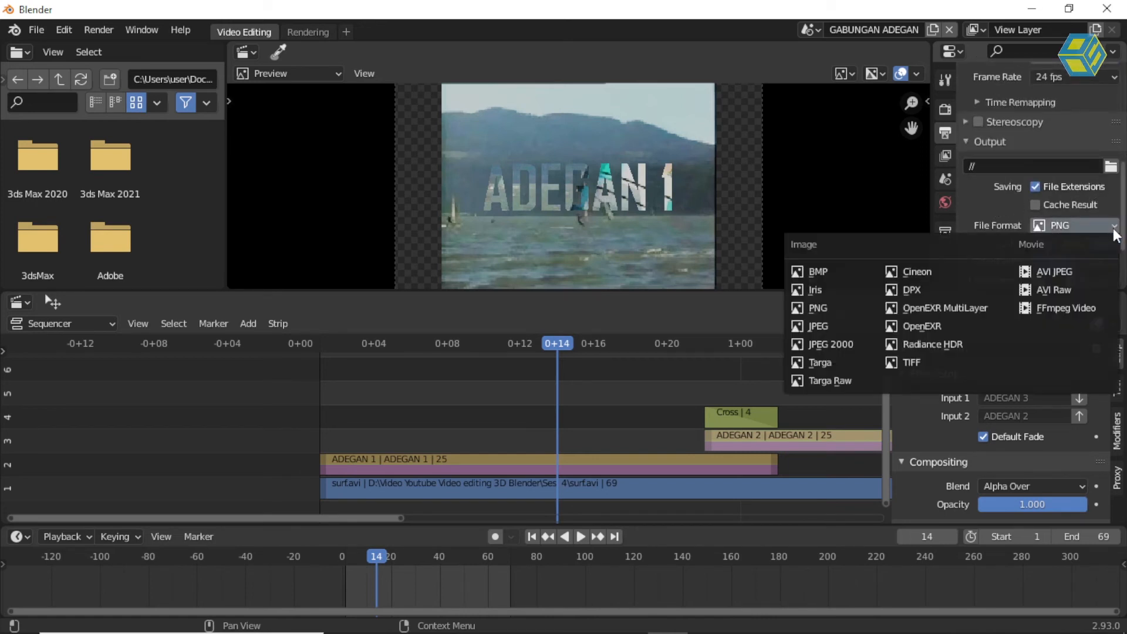
{"action": "left_click", "coordinate": [1072, 309]}
{"action": "left_click_drag", "start_coordinate": [500, 350], "coordinate": [577, 356]}
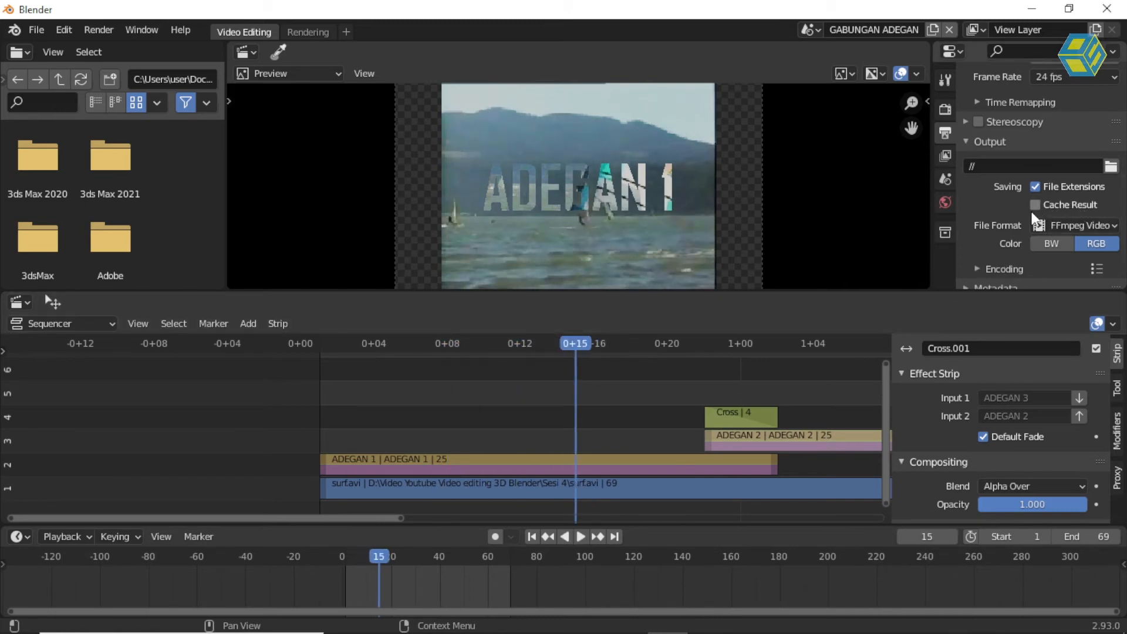
Step: Set the render output folder to D:\Video Youtube Video editing 3D Blender\Sesi 4\, listing the folders in detail view
{"action": "left_click", "coordinate": [1110, 167]}
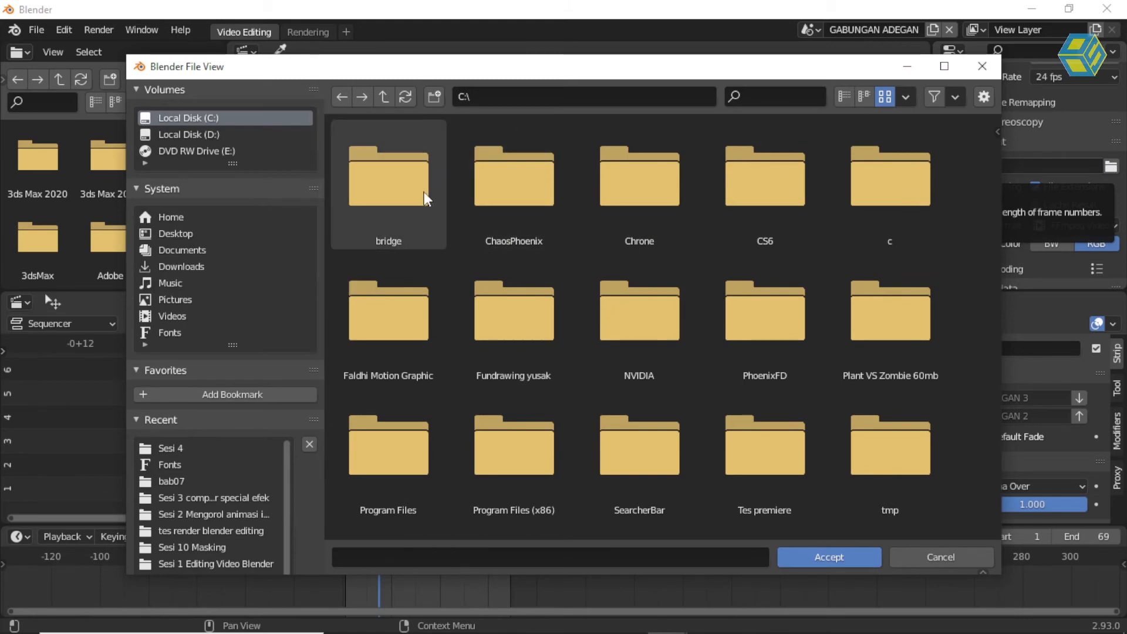
{"action": "left_click", "coordinate": [199, 135]}
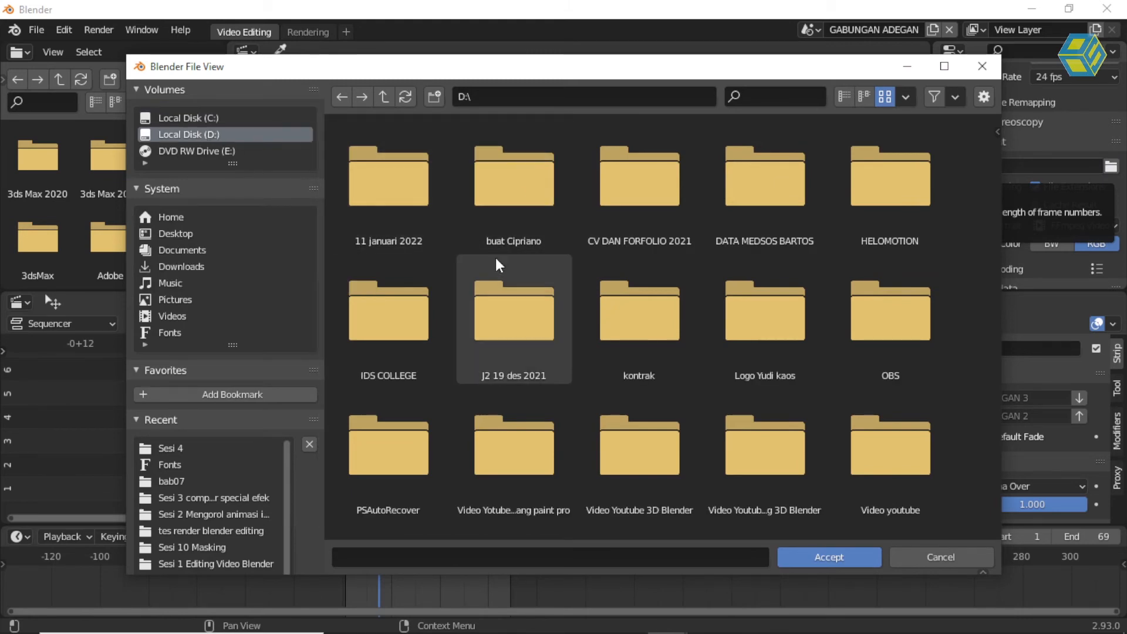
{"action": "scroll", "coordinate": [499, 264], "scroll_direction": "down", "scroll_amount": 3}
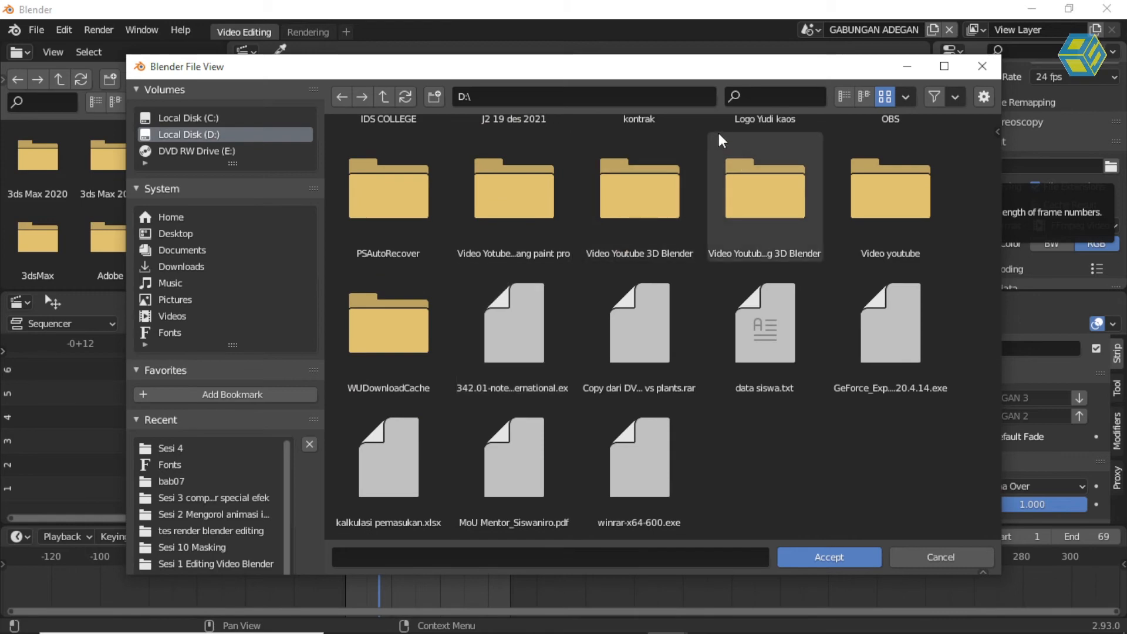
{"action": "left_click", "coordinate": [869, 97]}
{"action": "double_click", "coordinate": [446, 338]}
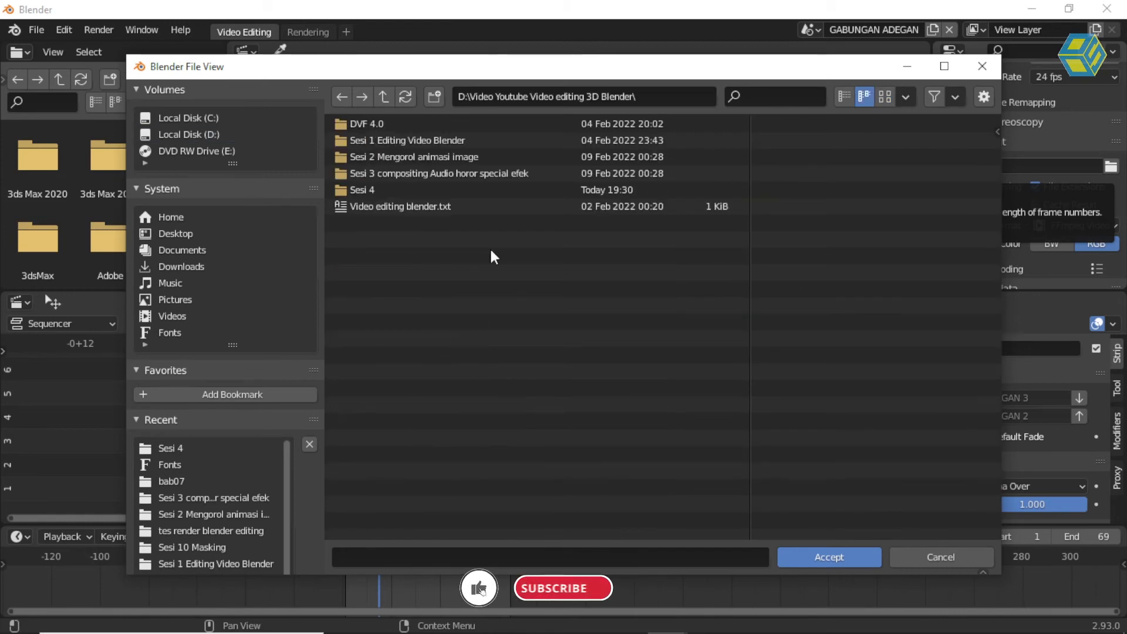
{"action": "double_click", "coordinate": [390, 190]}
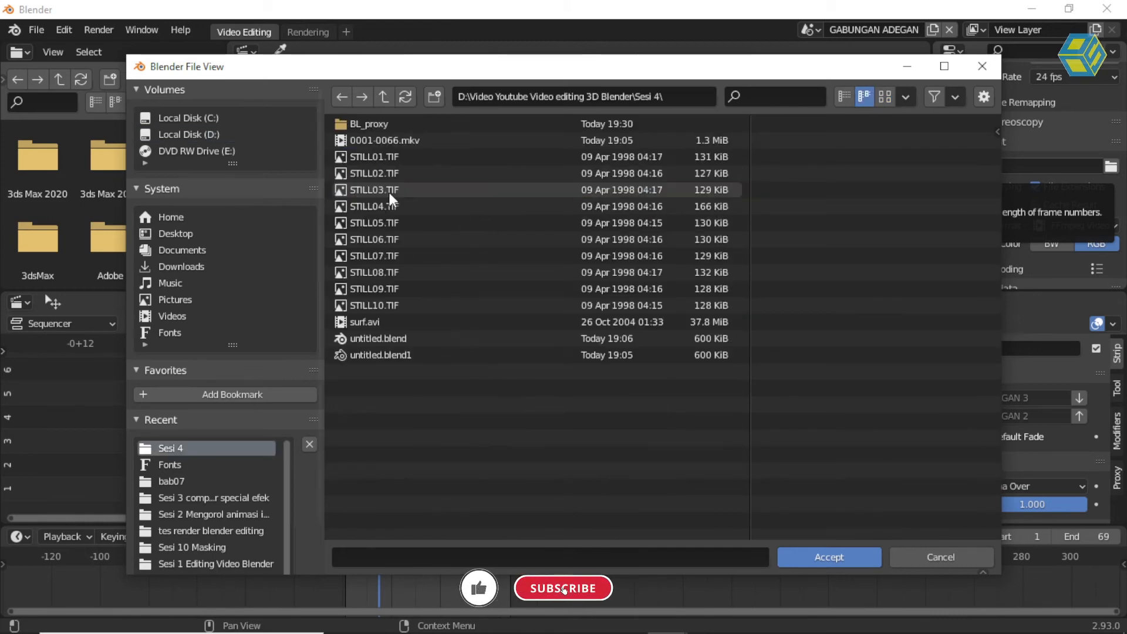
{"action": "left_click", "coordinate": [844, 556]}
Step: Play the combined scene from around frame 8 to check how the ADEGAN 1 title plays over the surf video
{"action": "left_click", "coordinate": [473, 347]}
{"action": "key", "text": "space"}
{"action": "left_click", "coordinate": [434, 358]}
{"action": "left_click", "coordinate": [467, 386]}
{"action": "key", "text": "space"}
Step: Play the animation in the ADEGAN 1 scene again, and switch back to the GABUNGAN ADEGAN scene
{"action": "left_click", "coordinate": [810, 29]}
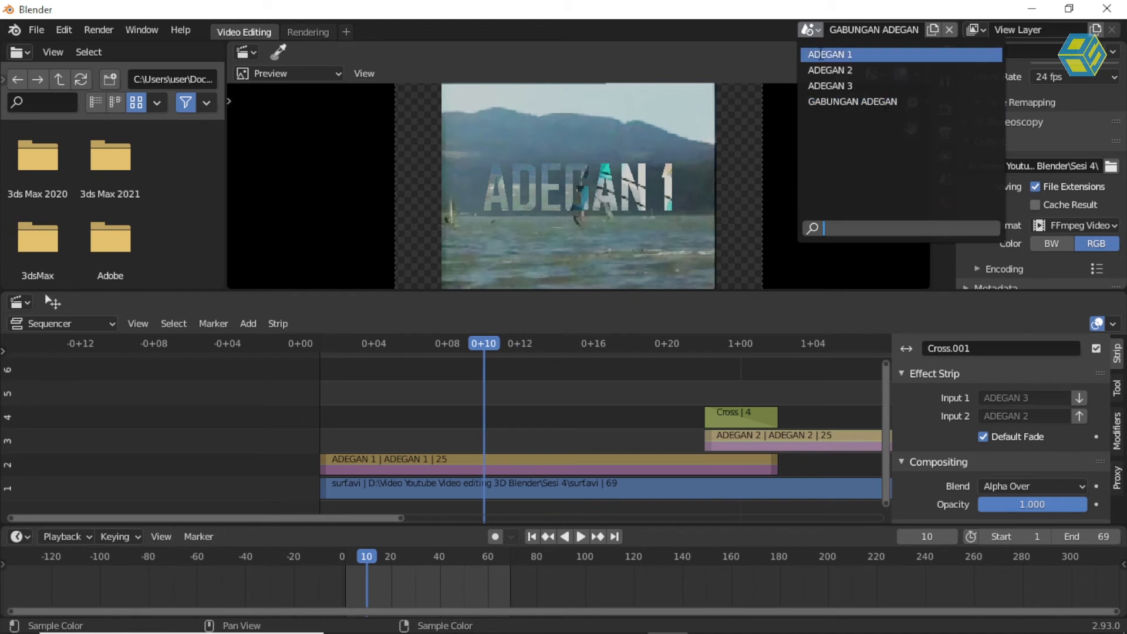
{"action": "left_click", "coordinate": [833, 51]}
{"action": "key", "text": "space"}
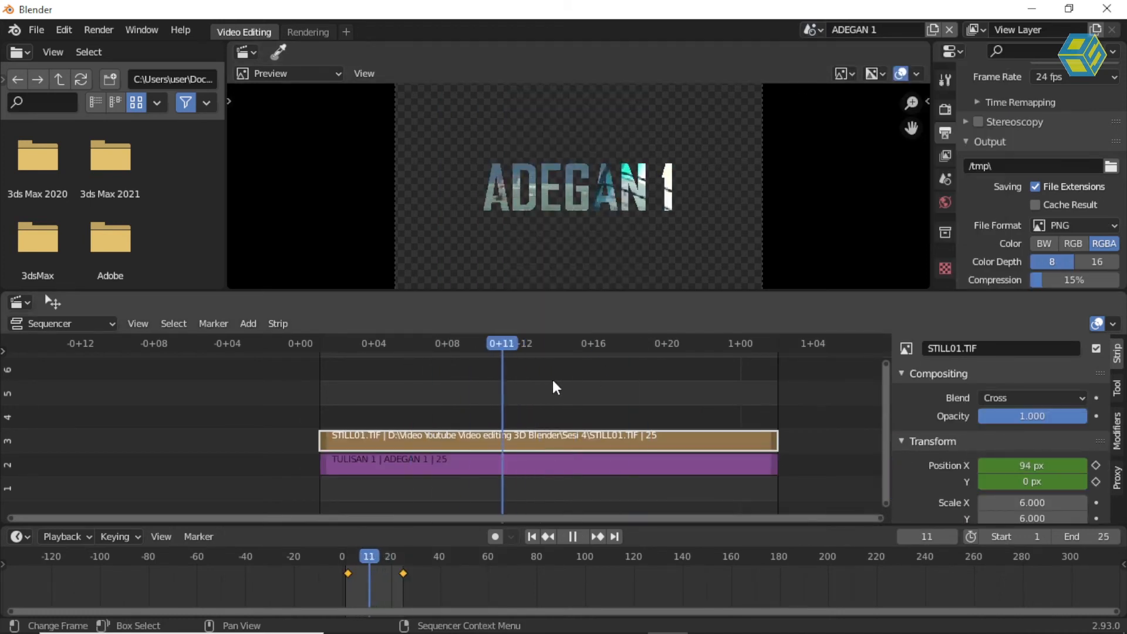
{"action": "key", "text": "space"}
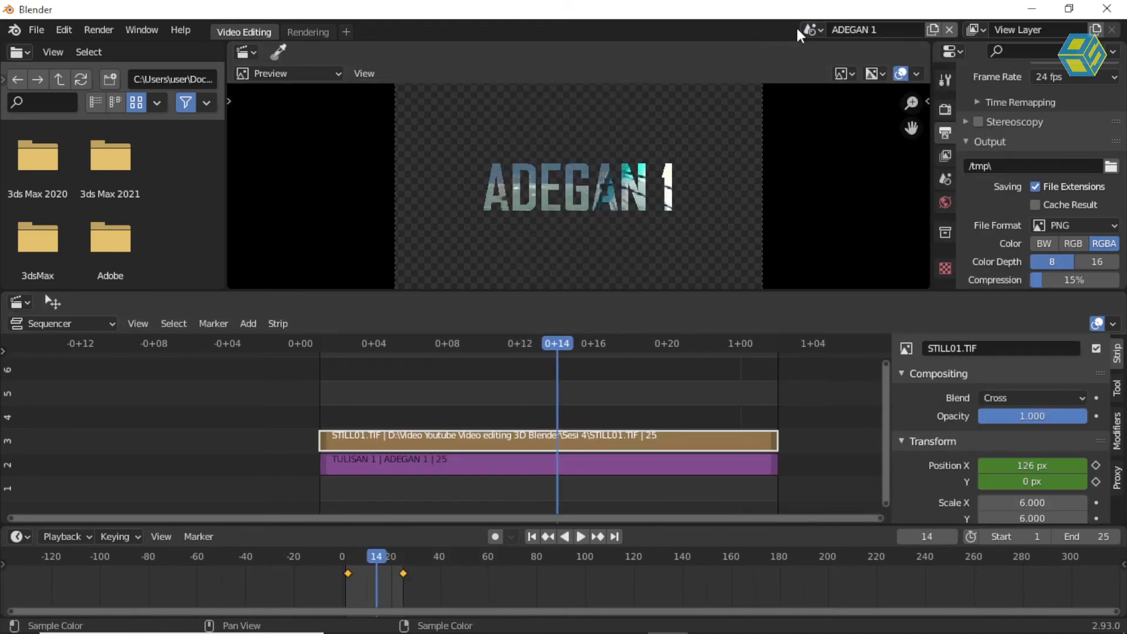
{"action": "left_click", "coordinate": [816, 30]}
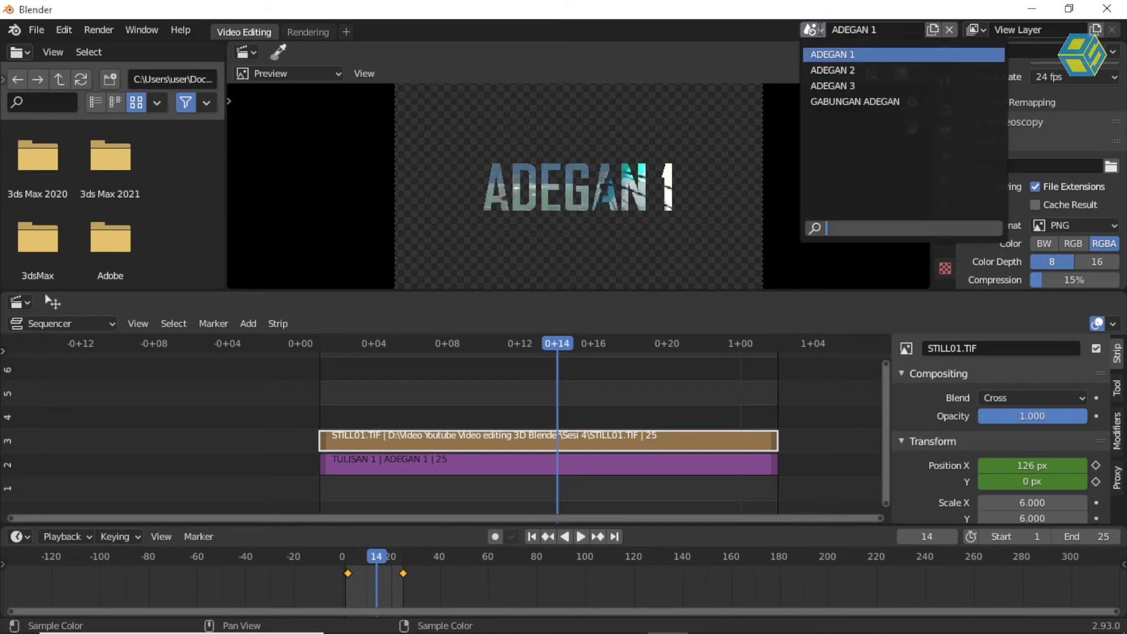
{"action": "left_click", "coordinate": [835, 98]}
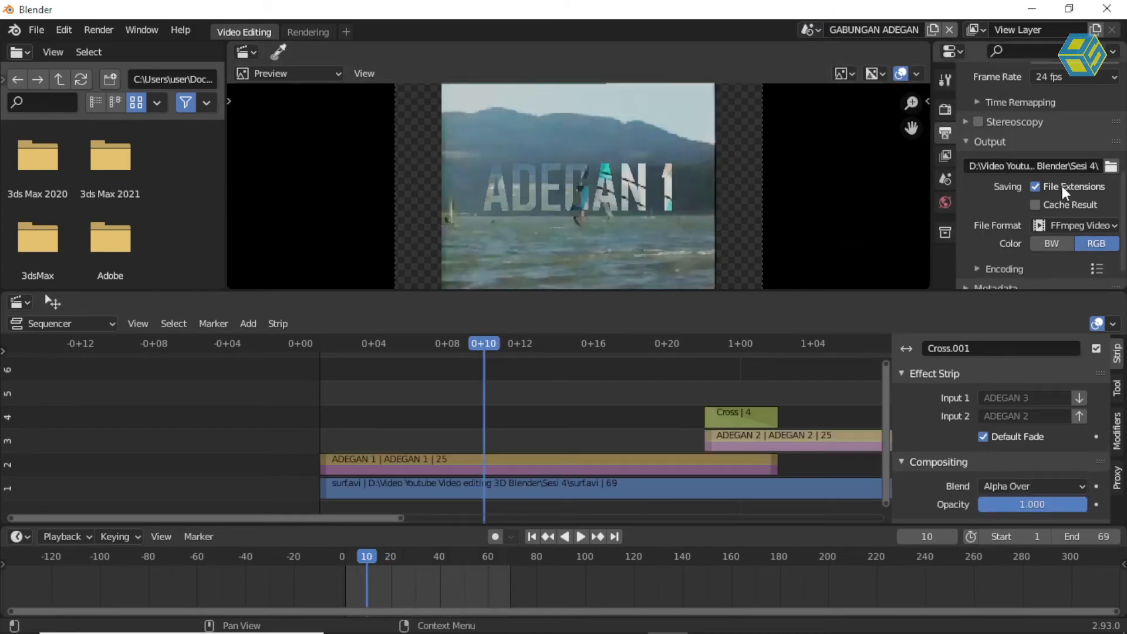
Step: Try a custom output resolution of 1767 × 1091 px for the GABUNGAN ADEGAN scene
{"action": "scroll", "coordinate": [1062, 186], "scroll_direction": "up", "scroll_amount": 8}
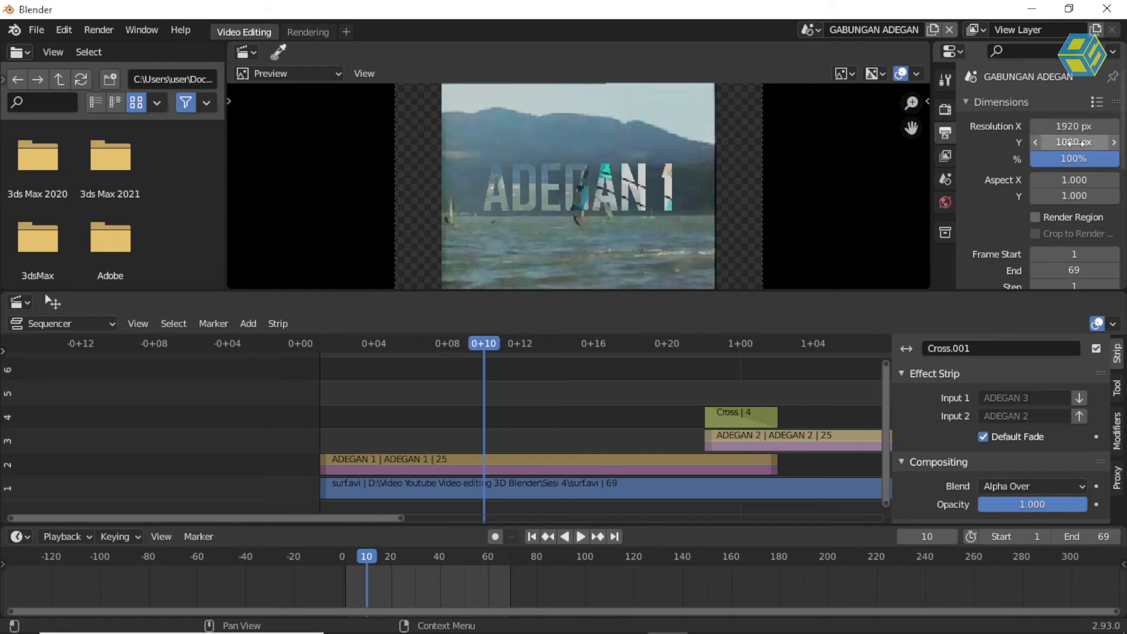
{"action": "left_click", "coordinate": [1095, 103]}
{"action": "left_click_drag", "start_coordinate": [1068, 144], "coordinate": [1027, 114]}
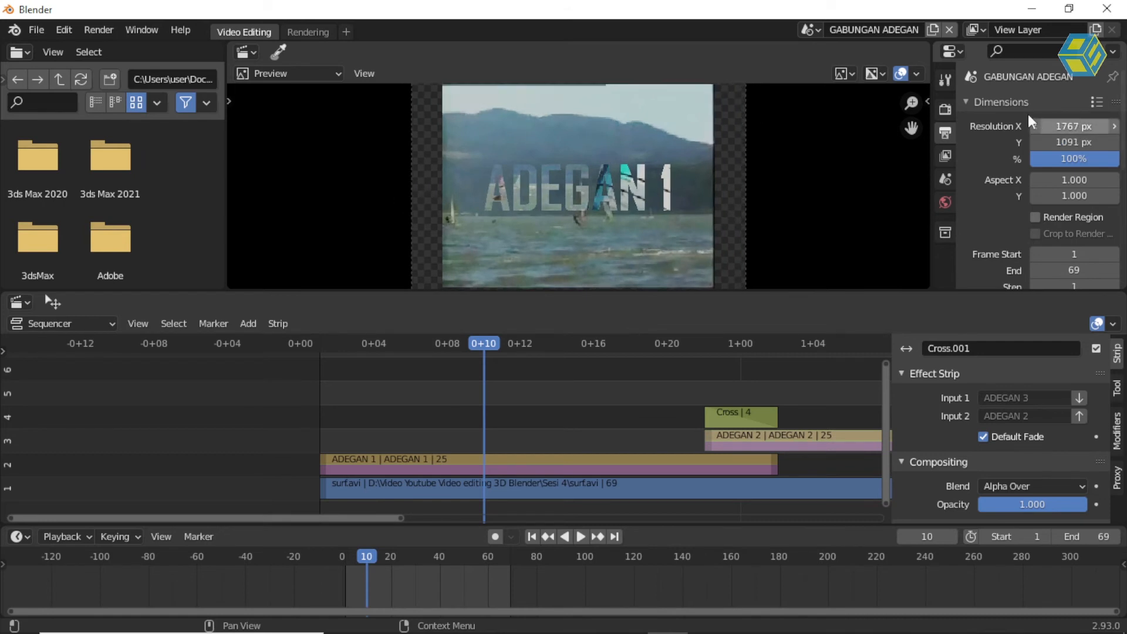
{"action": "left_click", "coordinate": [1096, 102]}
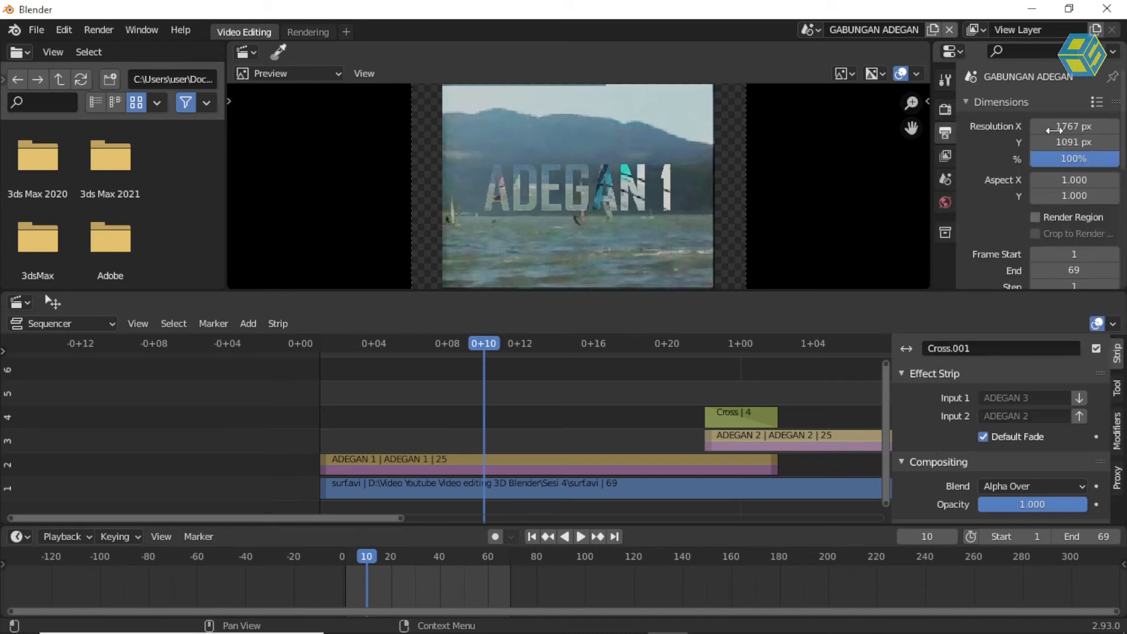
Step: Apply the dimensi KOTAK BARU dimension preset, collapse the Dimensions settings, and play the combined scene
{"action": "left_click", "coordinate": [1096, 101]}
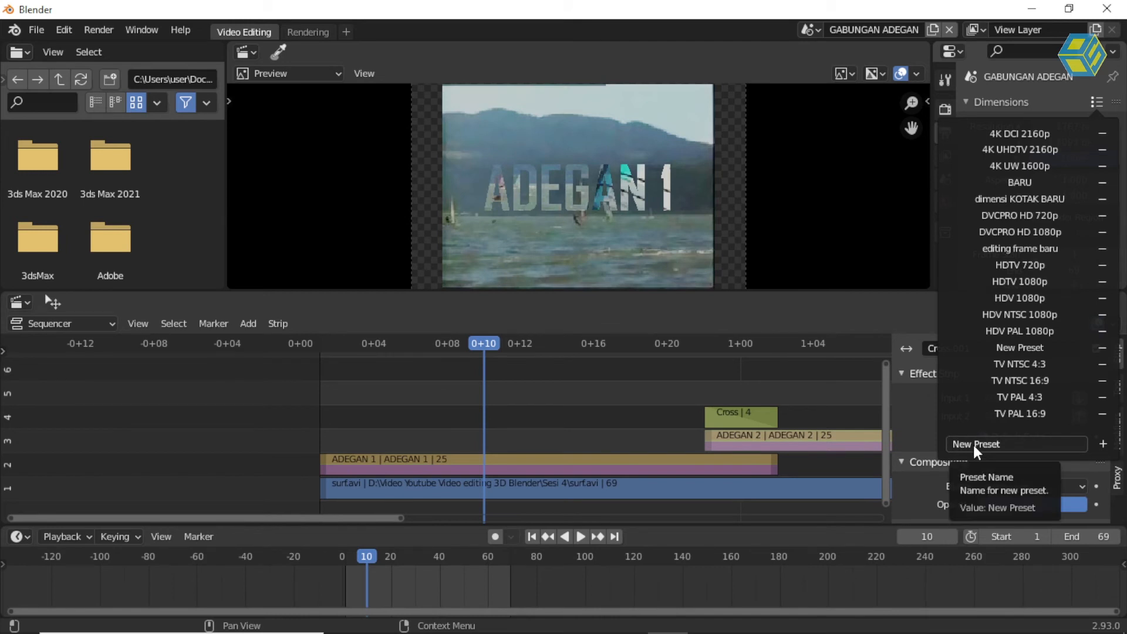
{"action": "left_click", "coordinate": [1011, 200]}
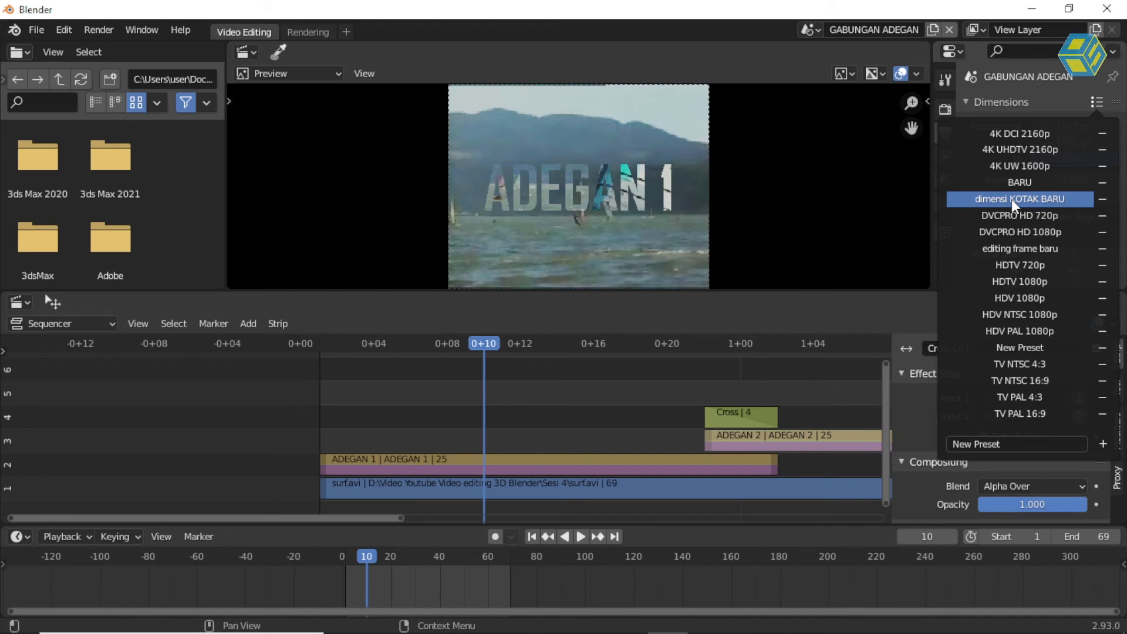
{"action": "left_click", "coordinate": [1021, 102]}
{"action": "key", "text": "space"}
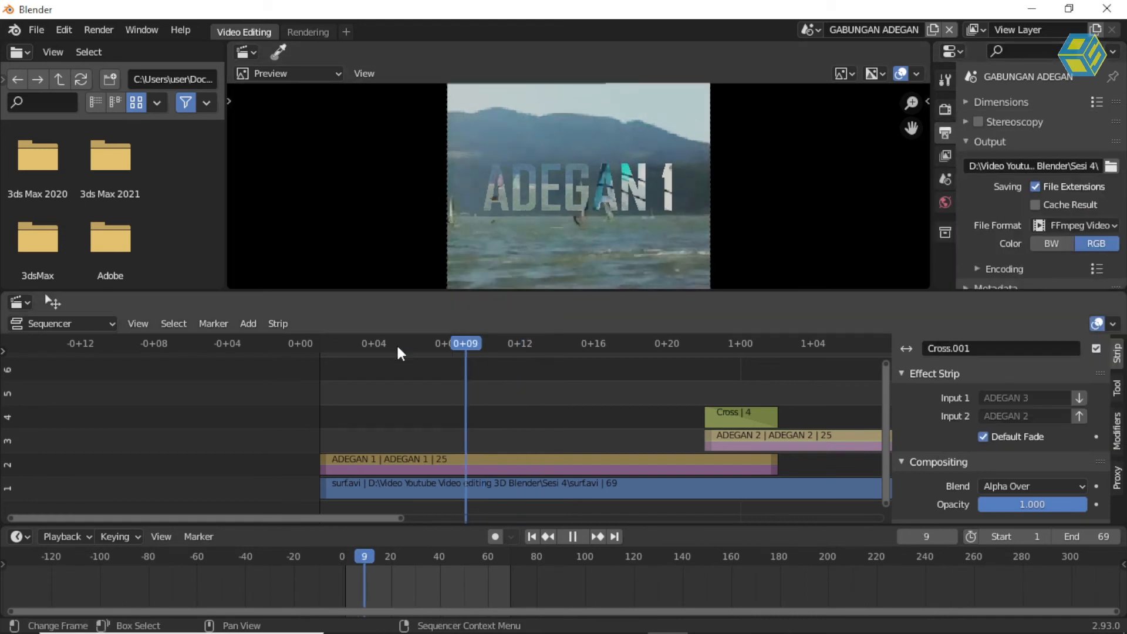
{"action": "left_click", "coordinate": [455, 350]}
{"action": "key", "text": "space"}
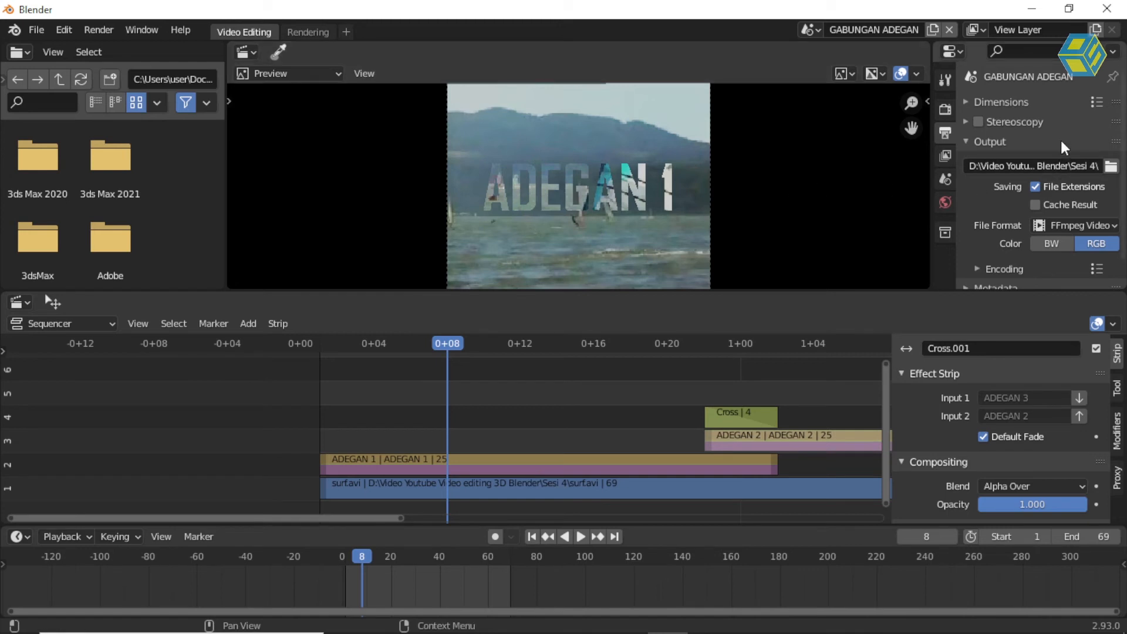
Step: Reapply the dimensi KOTAK BARU preset and scrub to frame 27 to view the ADEGAN 2 title
{"action": "left_click", "coordinate": [1097, 101]}
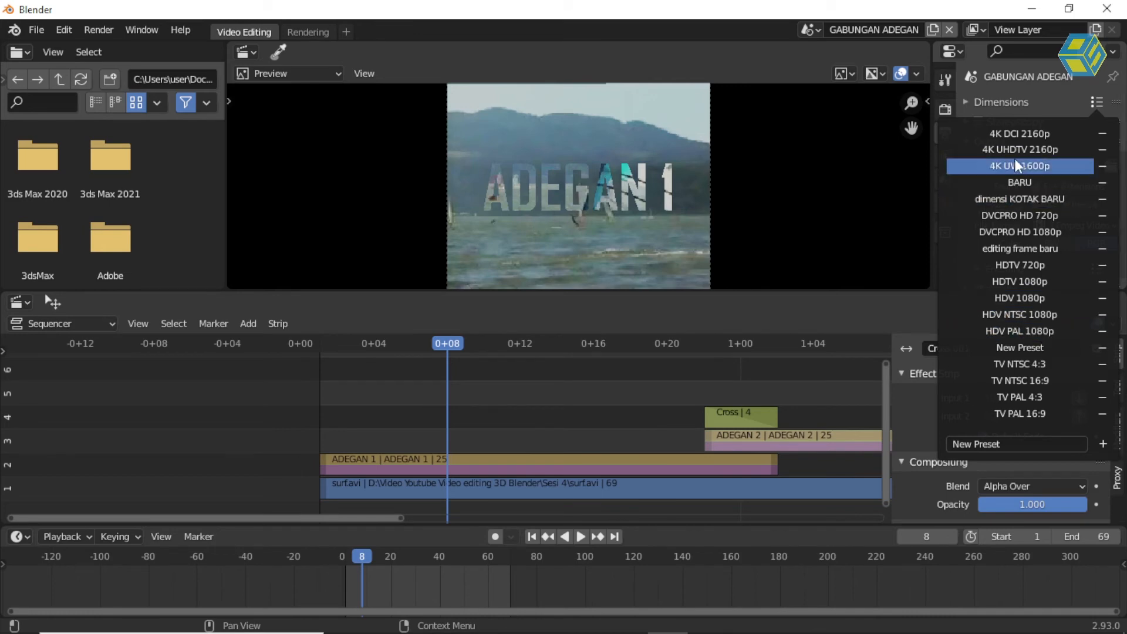
{"action": "left_click", "coordinate": [1026, 198]}
{"action": "left_click_drag", "start_coordinate": [468, 345], "coordinate": [790, 369]}
{"action": "middle_click_drag", "start_coordinate": [790, 365], "coordinate": [381, 363]}
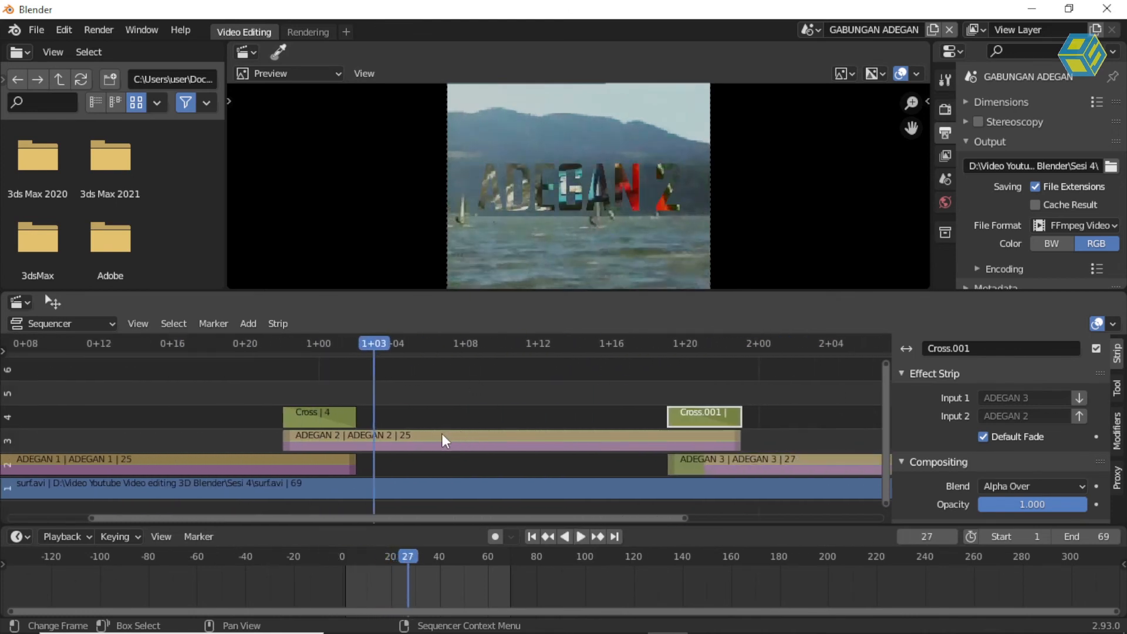
Step: Switch to the ADEGAN 2 scene and bring its strips and frame range into closer view
{"action": "left_click", "coordinate": [813, 30]}
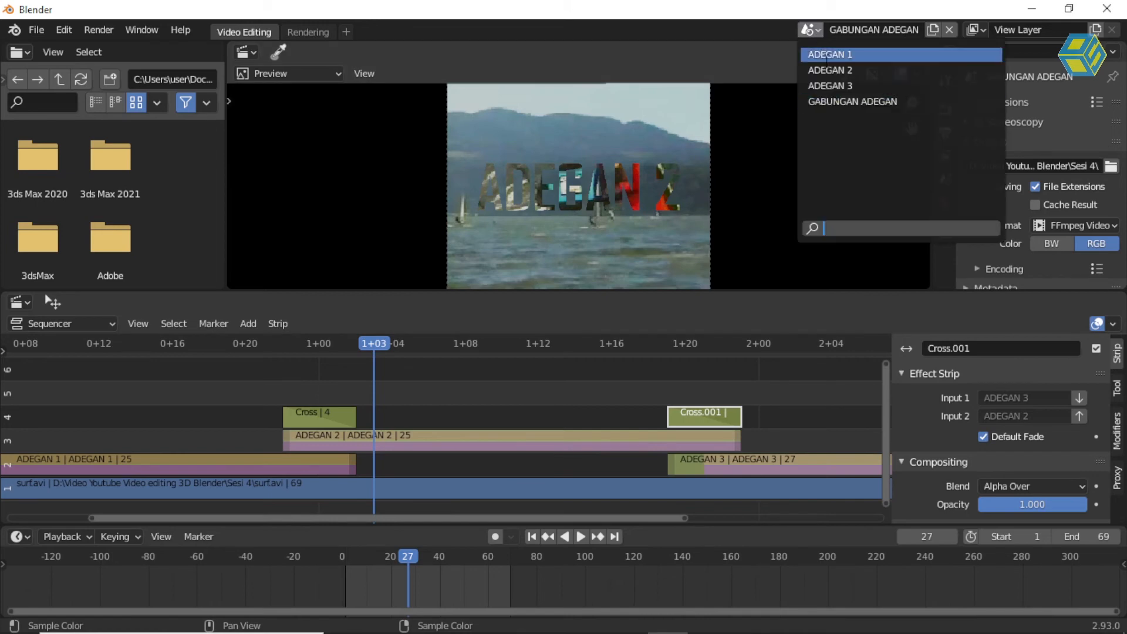
{"action": "left_click", "coordinate": [829, 71]}
{"action": "middle_click_drag", "start_coordinate": [333, 388], "coordinate": [680, 392]}
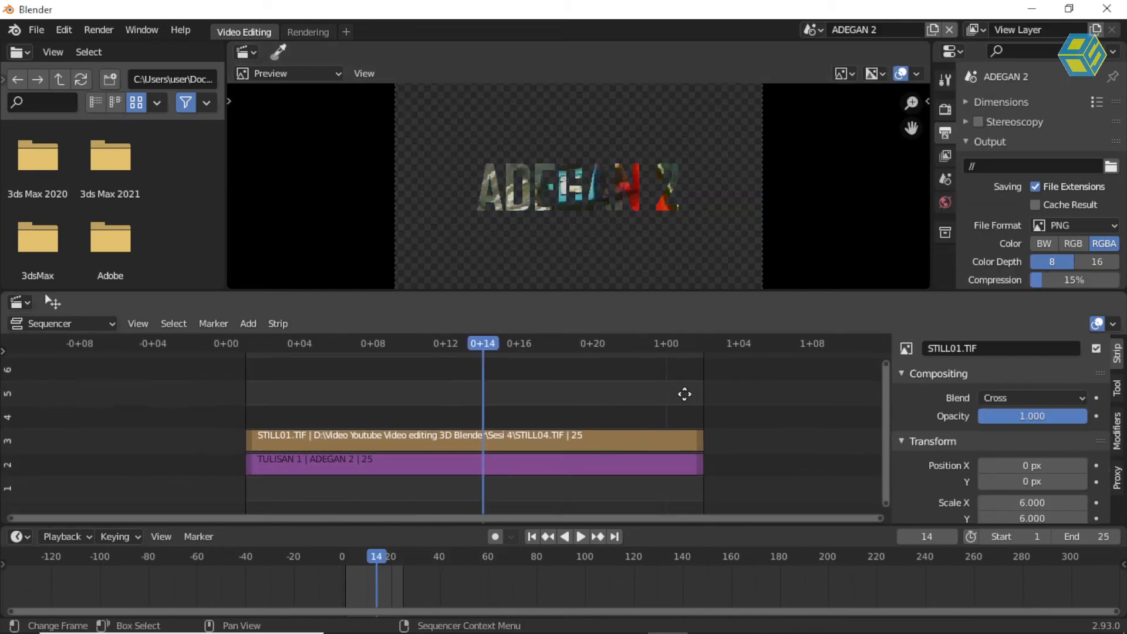
{"action": "scroll", "coordinate": [676, 390], "scroll_direction": "up", "scroll_amount": 3}
{"action": "scroll", "coordinate": [361, 581], "scroll_direction": "up", "scroll_amount": 4}
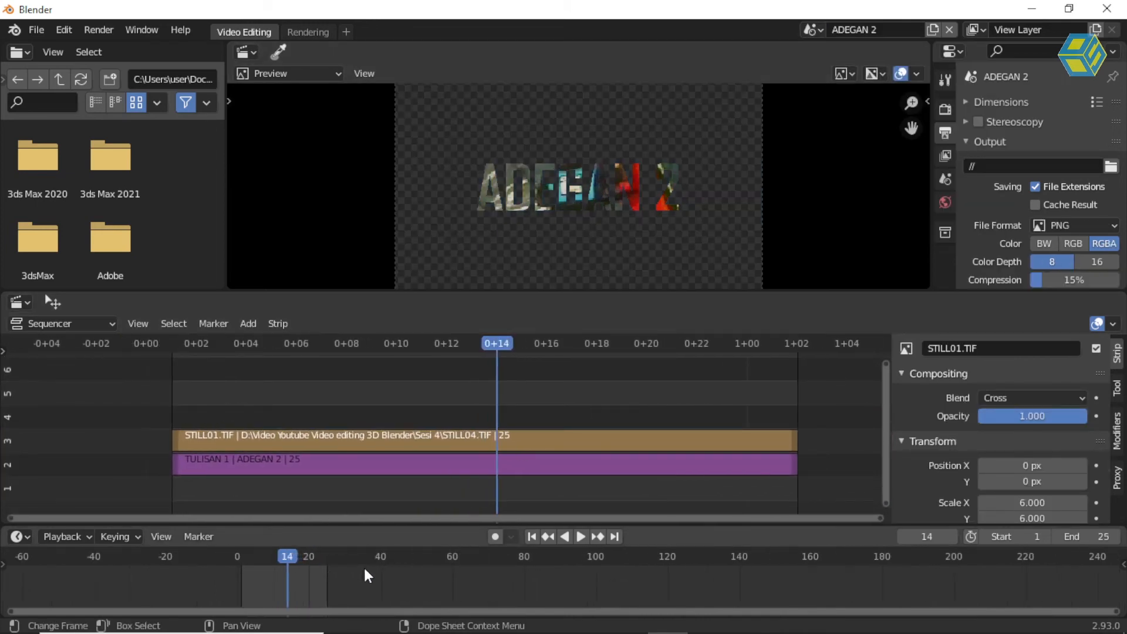
{"action": "middle_click_drag", "start_coordinate": [427, 579], "coordinate": [544, 595]}
Step: Insert Scale X and Scale Y keyframes on the STILL01.TIF strip at frame 2, keeping both values at 6.000
{"action": "left_click_drag", "start_coordinate": [492, 347], "coordinate": [173, 382]}
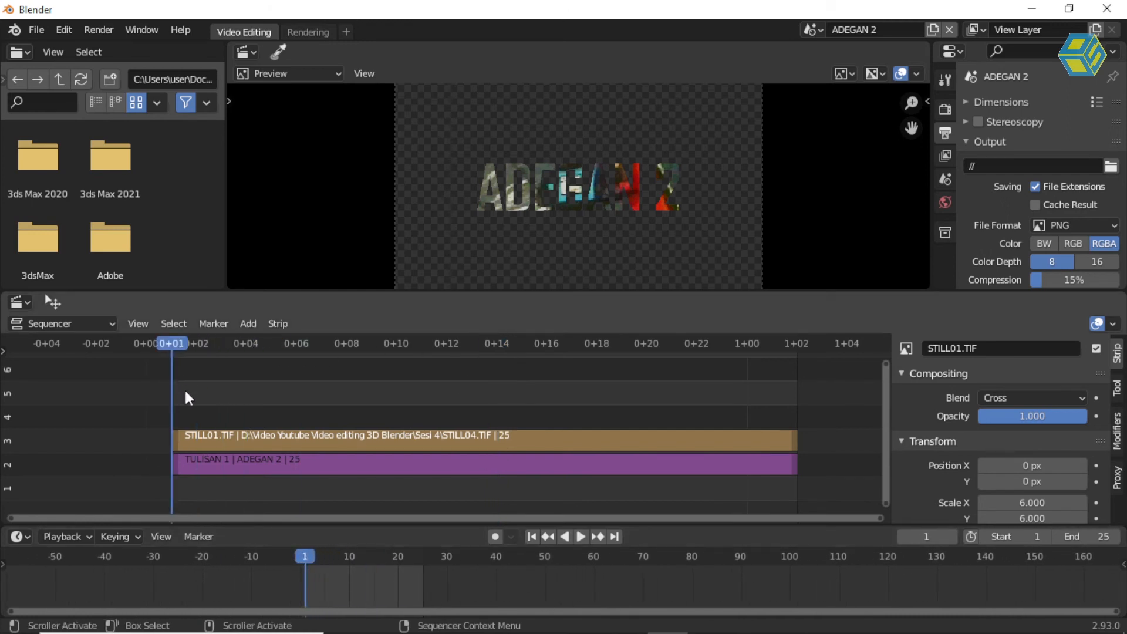
{"action": "left_click", "coordinate": [188, 343]}
{"action": "left_click", "coordinate": [224, 444]}
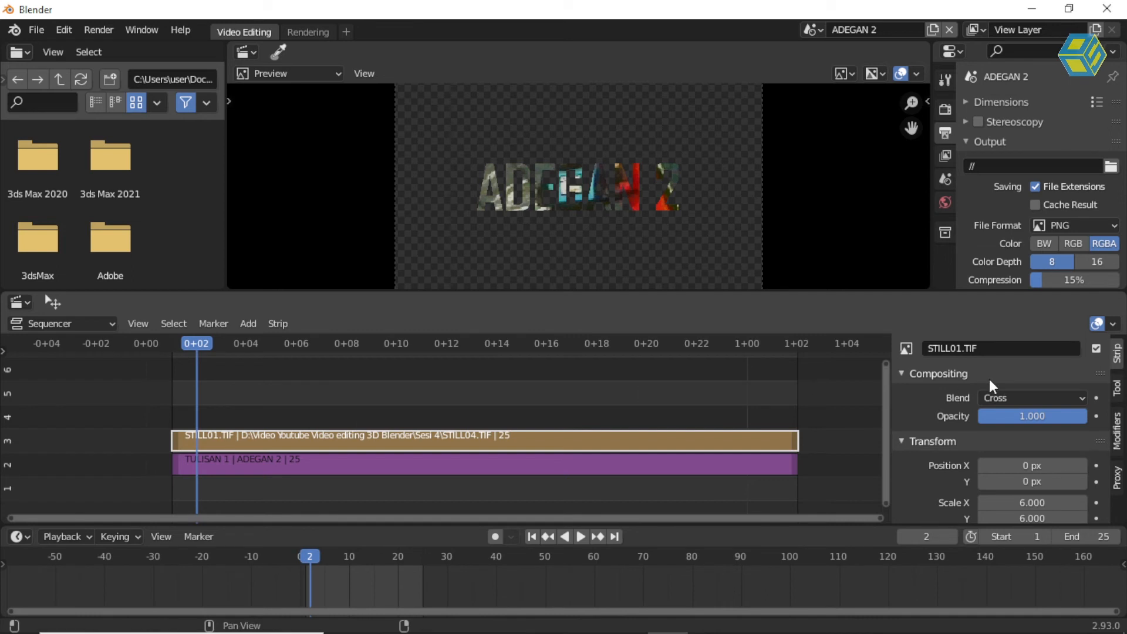
{"action": "left_click", "coordinate": [1095, 502]}
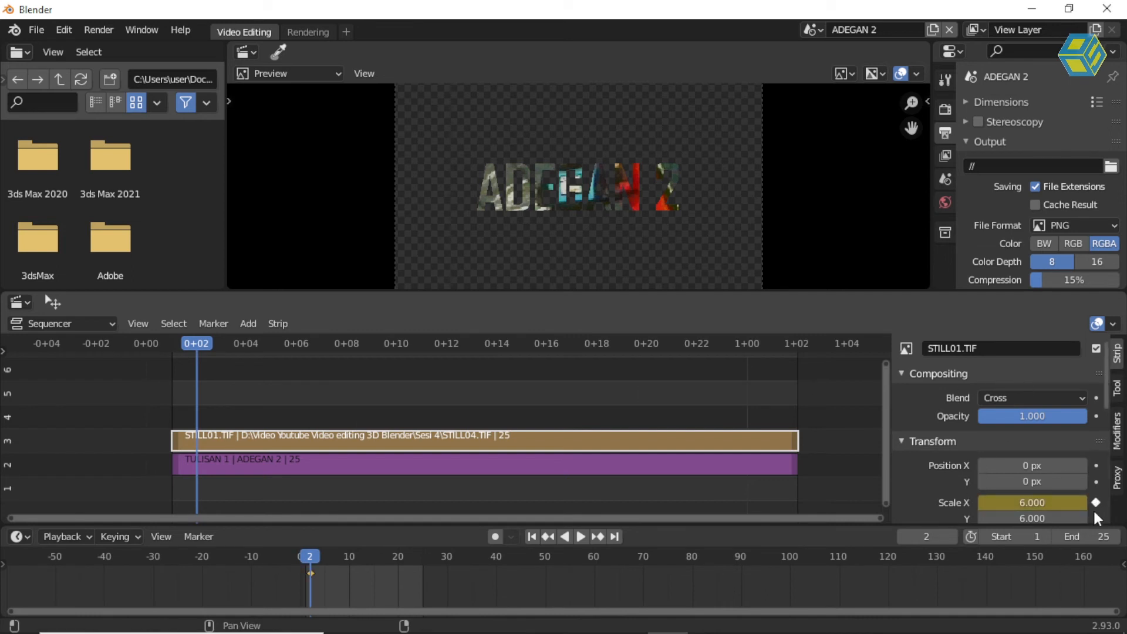
{"action": "left_click", "coordinate": [1095, 518]}
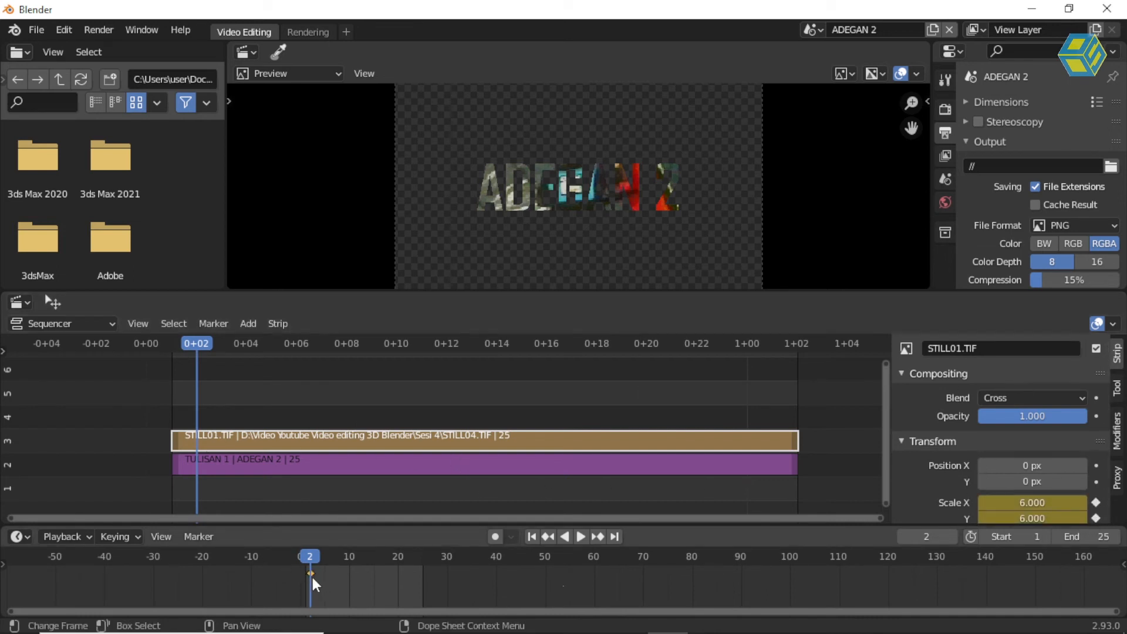
Step: At frame 25, set the STILL01.TIF strip's scale to X 12.060 and Y 14.820, and keyframe both values
{"action": "key", "text": "space"}
{"action": "left_click_drag", "start_coordinate": [737, 341], "coordinate": [780, 347]}
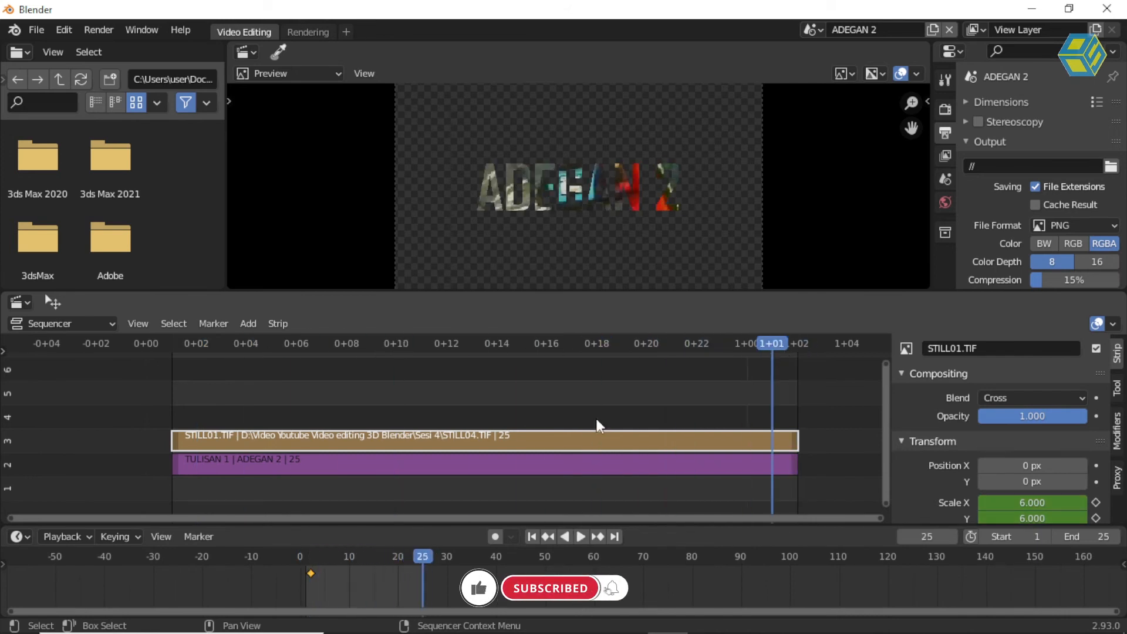
{"action": "mouse_move", "coordinate": [1031, 503]}
{"action": "left_mouse_down"}
{"action": "mouse_move", "coordinate": [1073, 503]}
{"action": "mouse_move", "coordinate": [1051, 518]}
{"action": "mouse_move", "coordinate": [1070, 517]}
{"action": "mouse_move", "coordinate": [1024, 517]}
{"action": "left_mouse_up"}
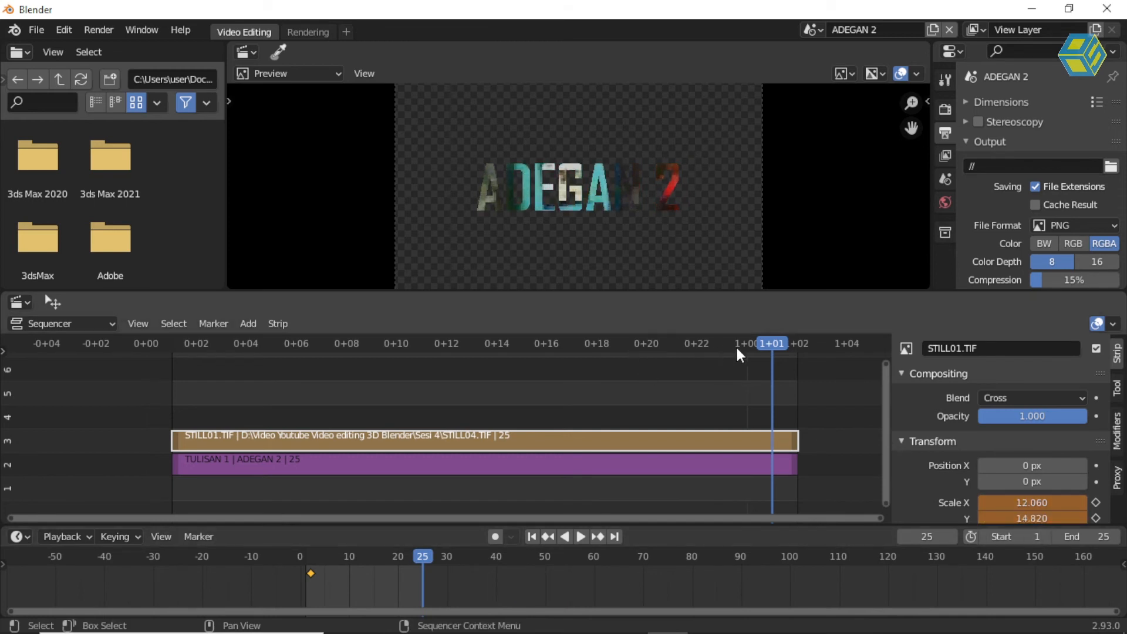
{"action": "left_click", "coordinate": [1096, 502]}
{"action": "left_click", "coordinate": [1096, 518]}
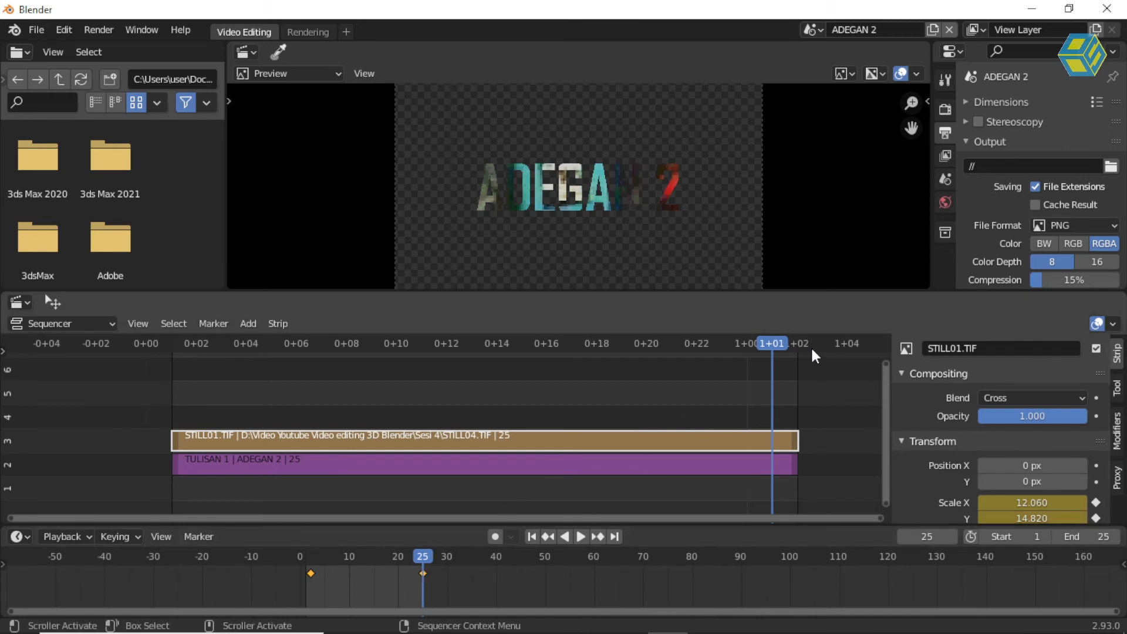
Step: Preview the ADEGAN 2 image scaling back to frame 12, and switch to the GABUNGAN ADEGAN scene with all its strips in view
{"action": "left_click_drag", "start_coordinate": [706, 342], "coordinate": [446, 352]}
{"action": "left_click", "coordinate": [815, 29]}
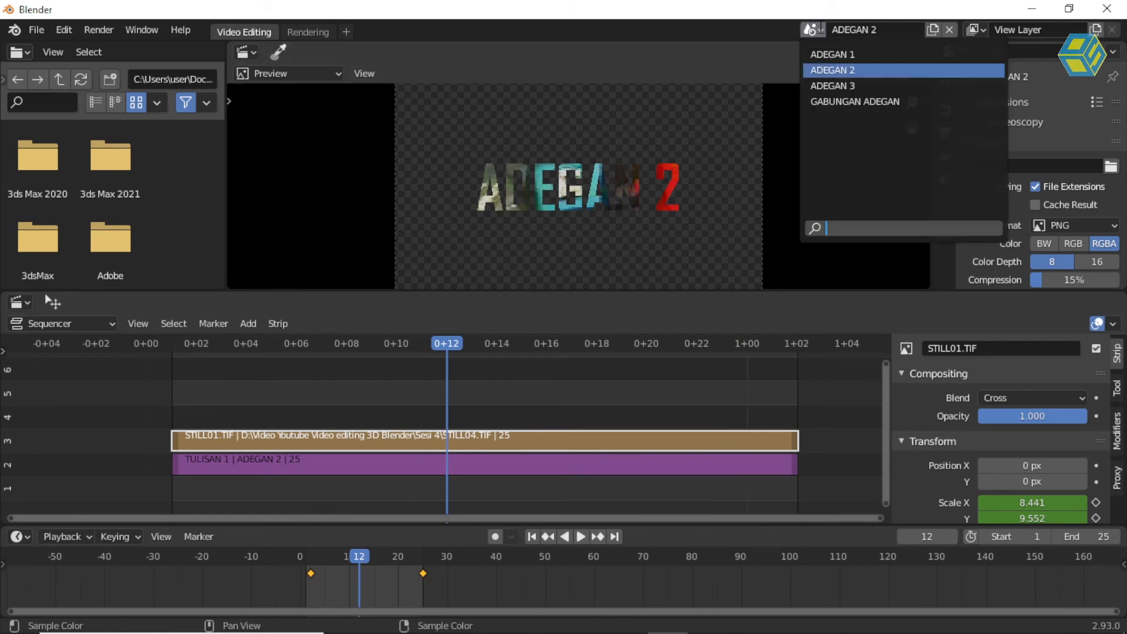
{"action": "left_click", "coordinate": [855, 101]}
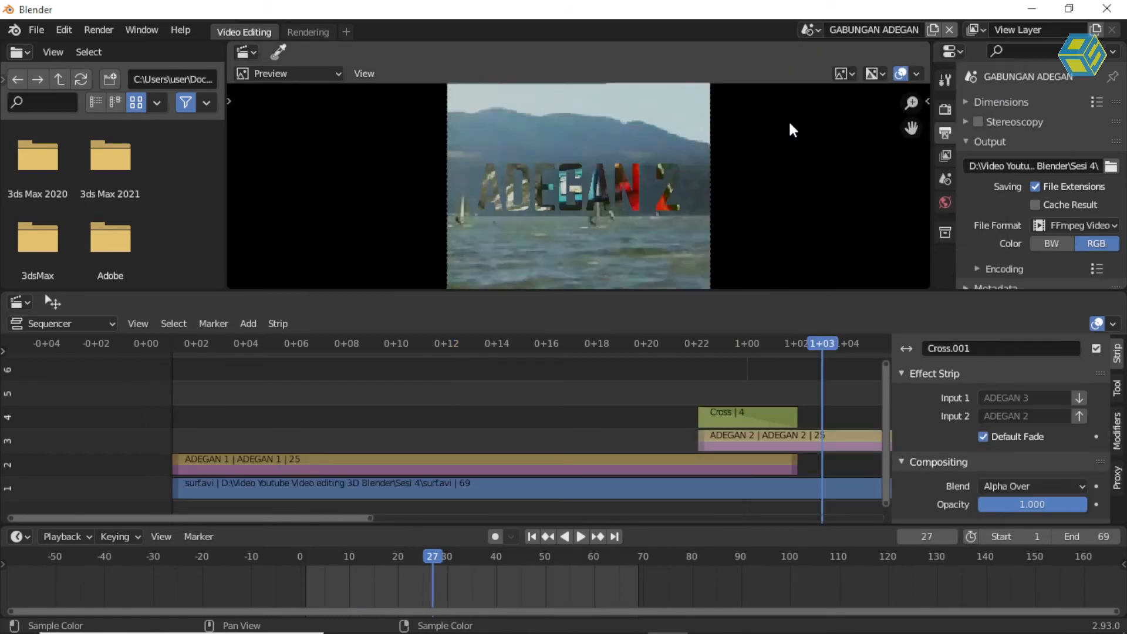
{"action": "middle_click_drag", "start_coordinate": [677, 346], "coordinate": [532, 481]}
{"action": "scroll", "coordinate": [541, 511], "scroll_direction": "down", "scroll_amount": 2}
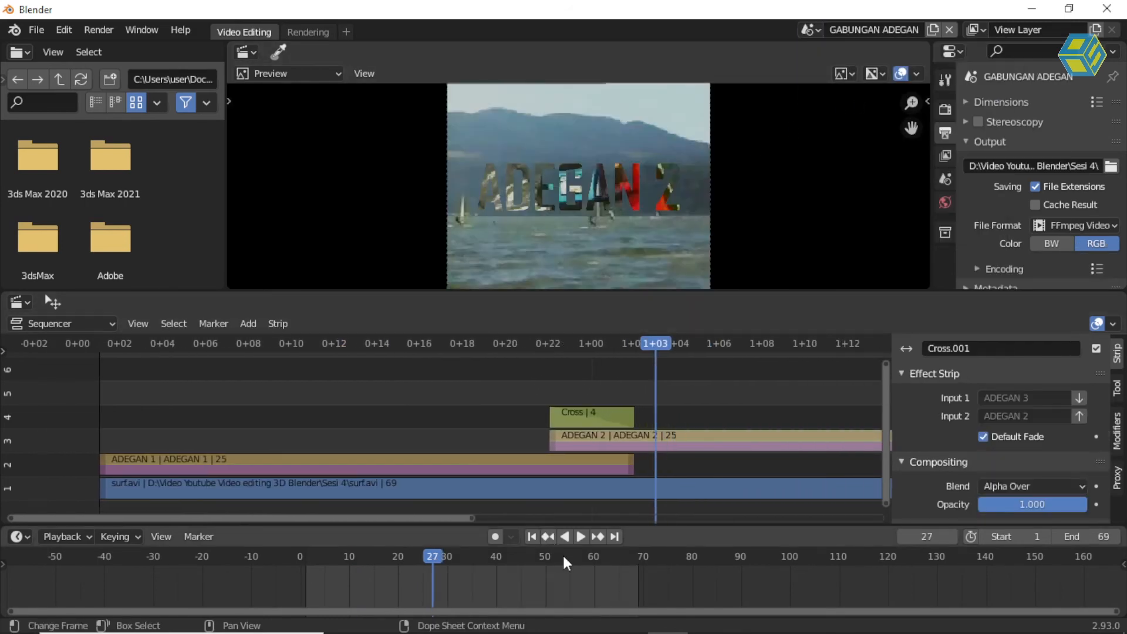
{"action": "scroll", "coordinate": [562, 556], "scroll_direction": "down", "scroll_amount": 3}
{"action": "scroll", "coordinate": [451, 387], "scroll_direction": "down", "scroll_amount": 4}
{"action": "middle_click_drag", "start_coordinate": [451, 388], "coordinate": [407, 385]}
{"action": "scroll", "coordinate": [537, 383], "scroll_direction": "down", "scroll_amount": 2}
{"action": "middle_click_drag", "start_coordinate": [538, 383], "coordinate": [393, 376]}
{"action": "scroll", "coordinate": [433, 374], "scroll_direction": "down", "scroll_amount": 2}
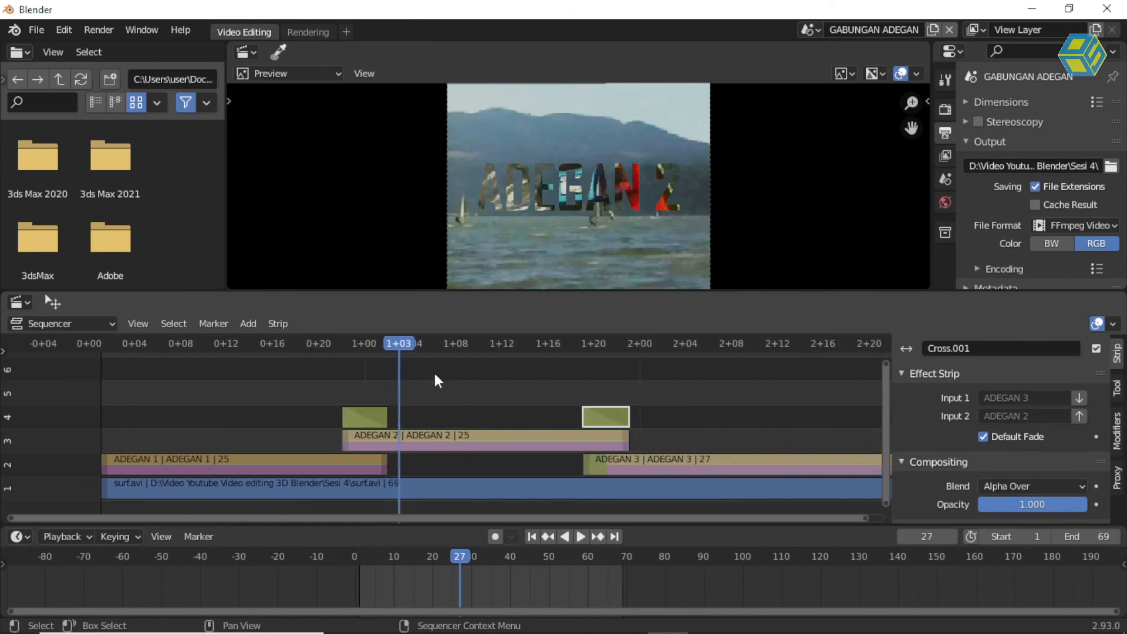
{"action": "scroll", "coordinate": [452, 381], "scroll_direction": "down", "scroll_amount": 2}
Step: Play the combined scene from near its start and scrub through the ADEGAN 2 and ADEGAN 3 titles
{"action": "left_click", "coordinate": [188, 345]}
{"action": "key", "text": "space"}
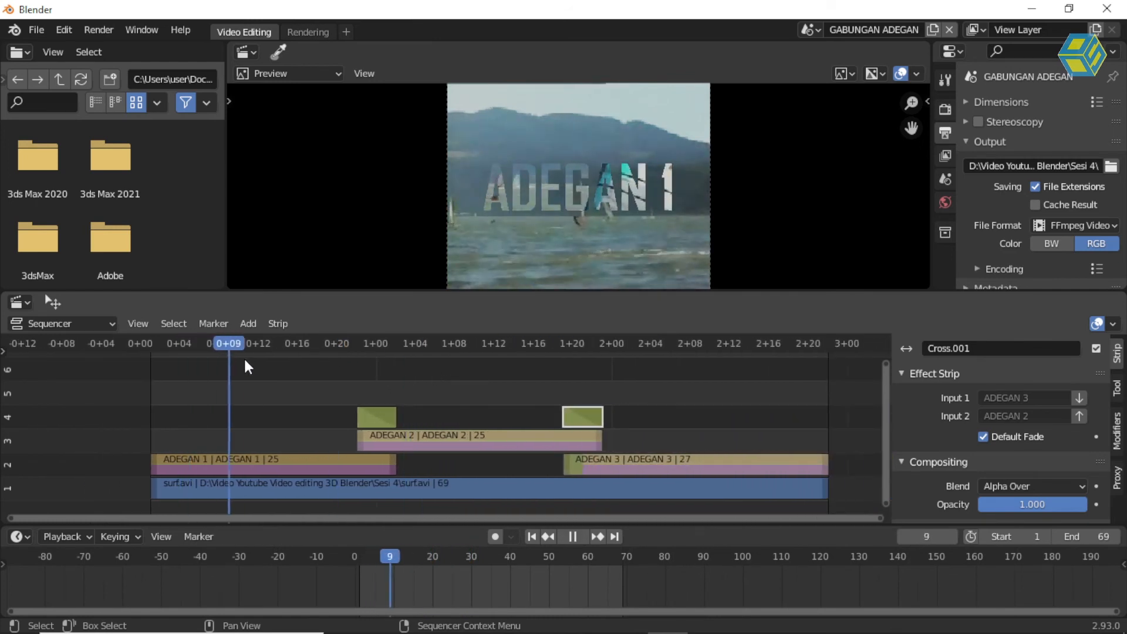
{"action": "left_click_drag", "start_coordinate": [434, 358], "coordinate": [465, 365]}
{"action": "key", "text": "Escape"}
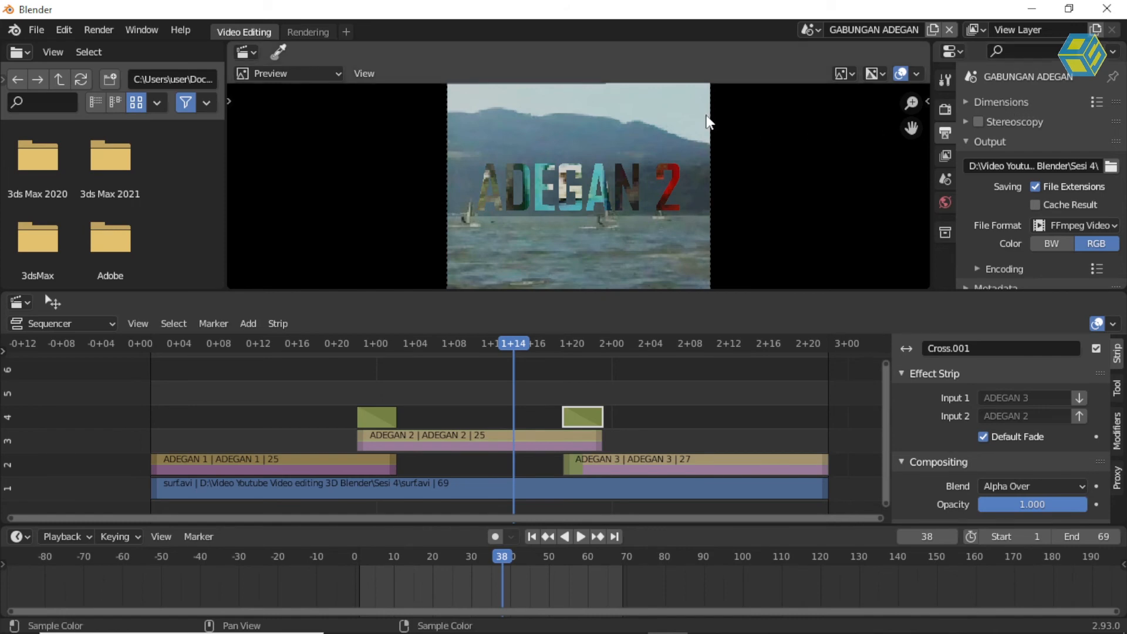
{"action": "left_click", "coordinate": [674, 341]}
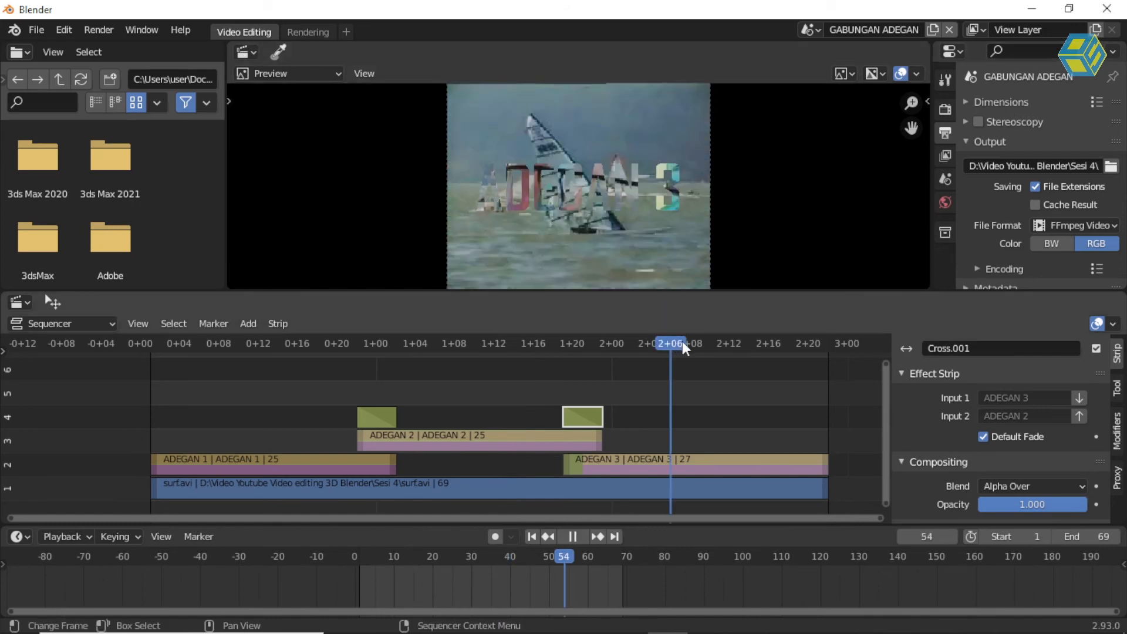
{"action": "key", "text": "space"}
{"action": "key", "text": "space"}
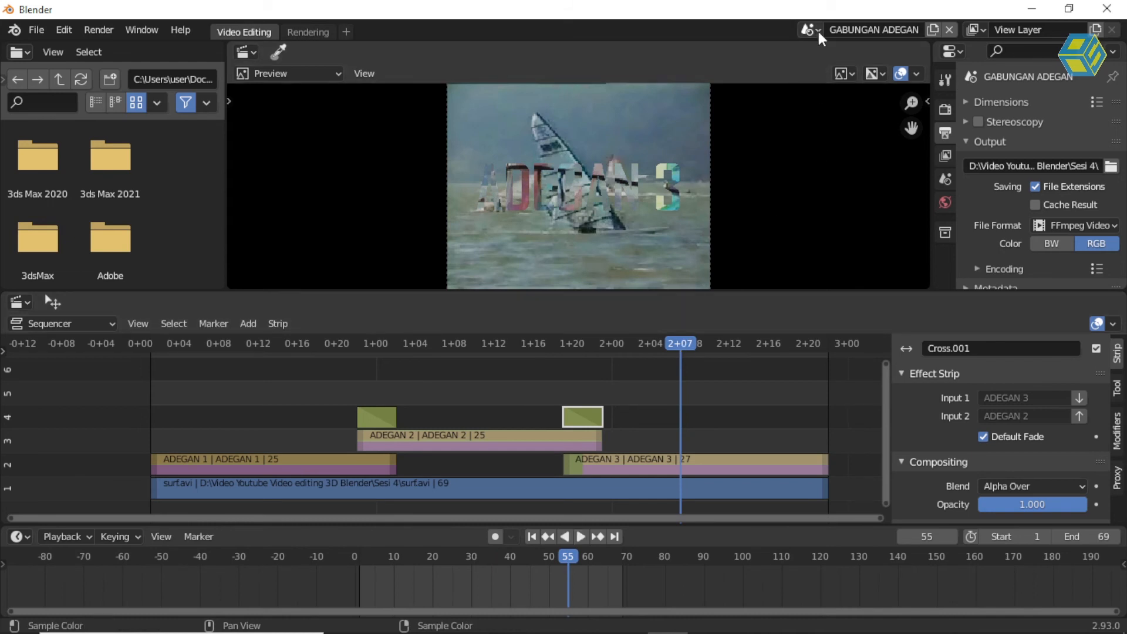
Step: Expand the Dimensions settings, look over the presets without applying one, and preview the ADEGAN 3 section around frame 52
{"action": "left_click", "coordinate": [976, 101]}
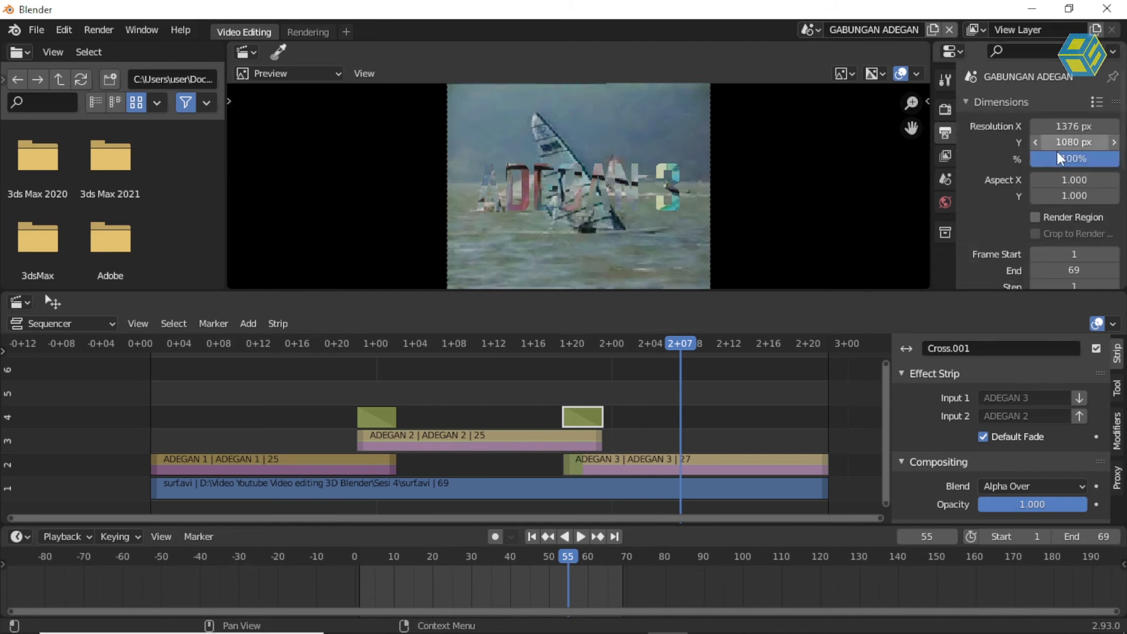
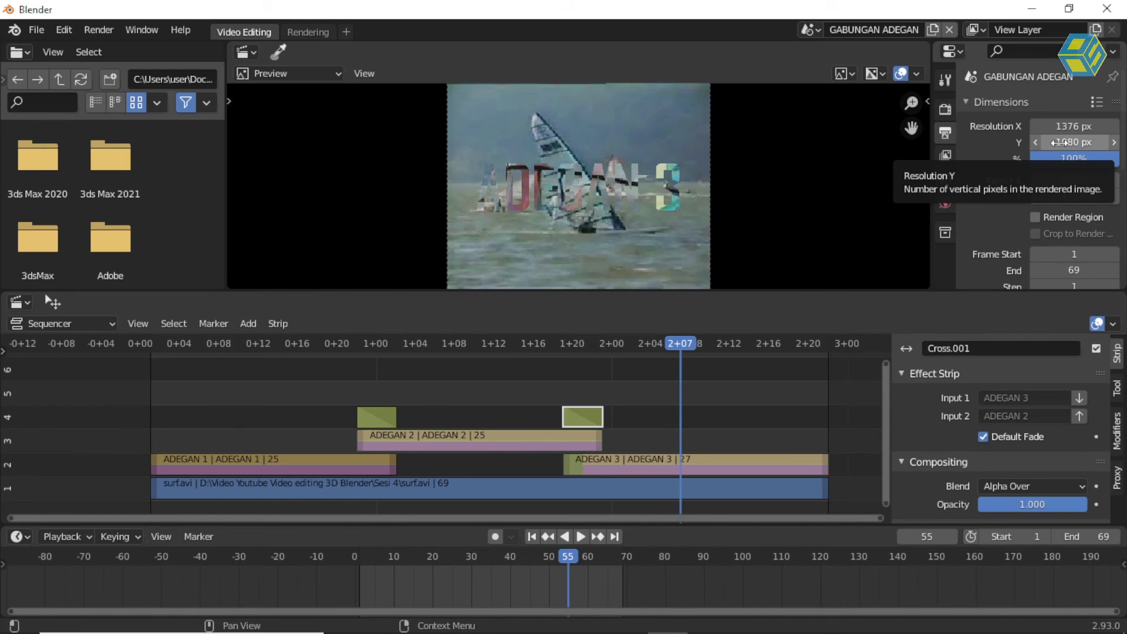
{"action": "left_click", "coordinate": [1096, 101]}
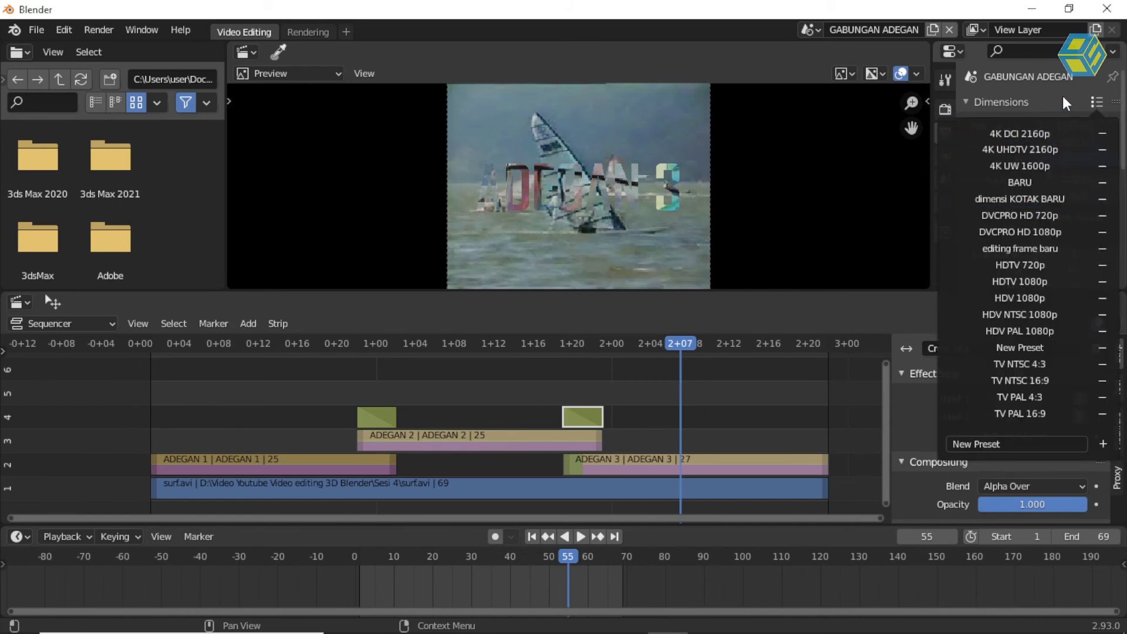
{"action": "key", "text": "space"}
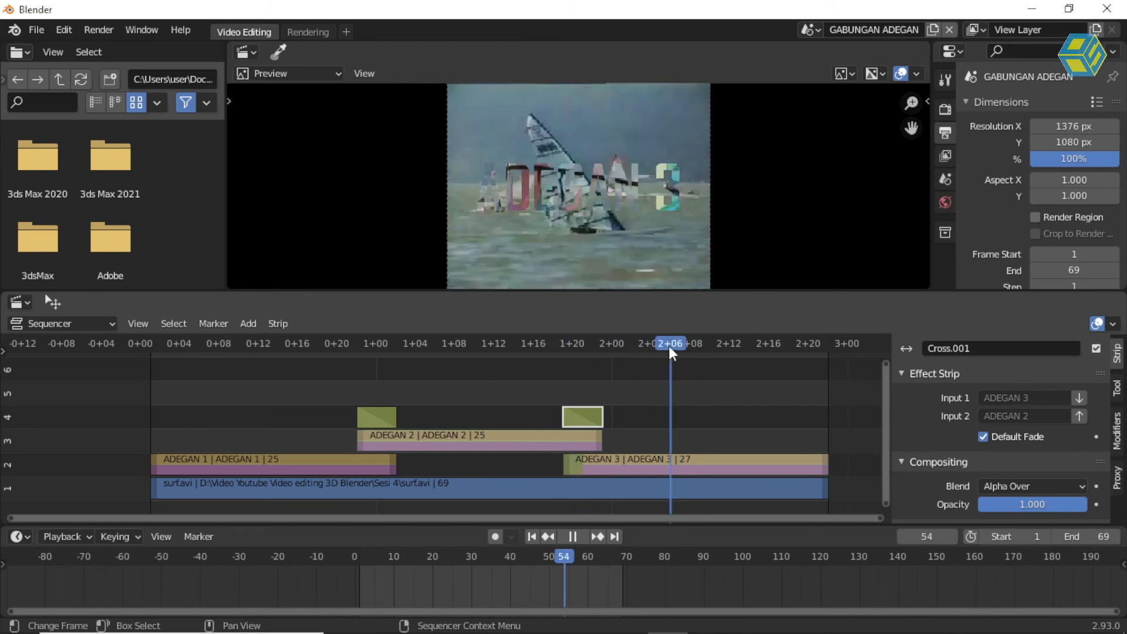
{"action": "left_click", "coordinate": [639, 344]}
{"action": "key", "text": "space"}
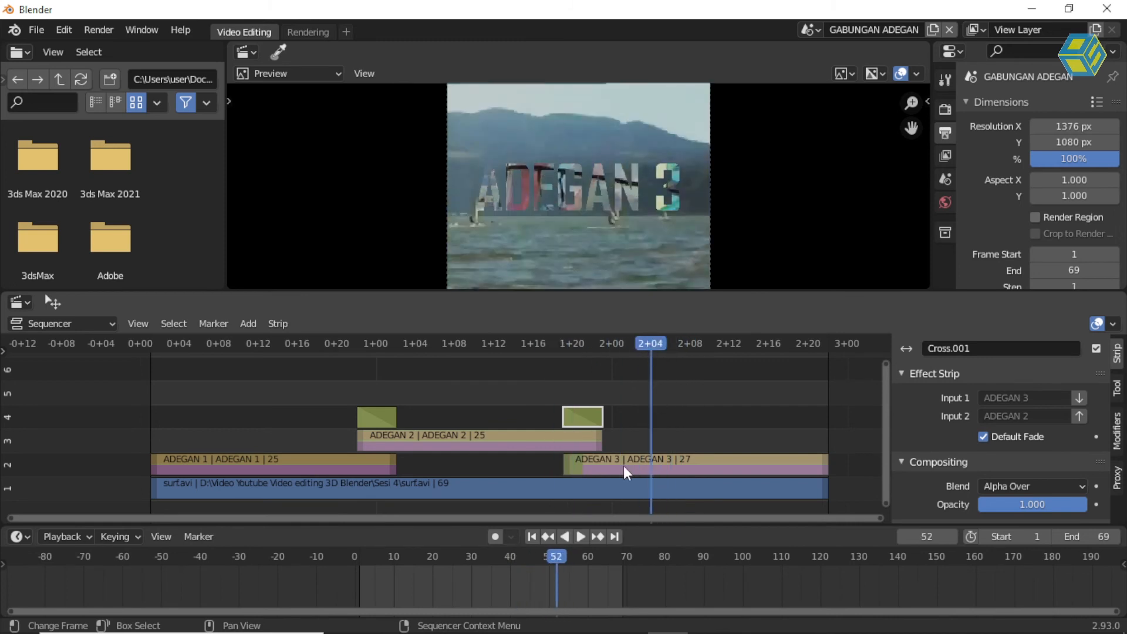
Step: Select the ADEGAN 3 strip and switch to the ADEGAN 3 scene with its strips and frame range in closer view
{"action": "left_click", "coordinate": [625, 462]}
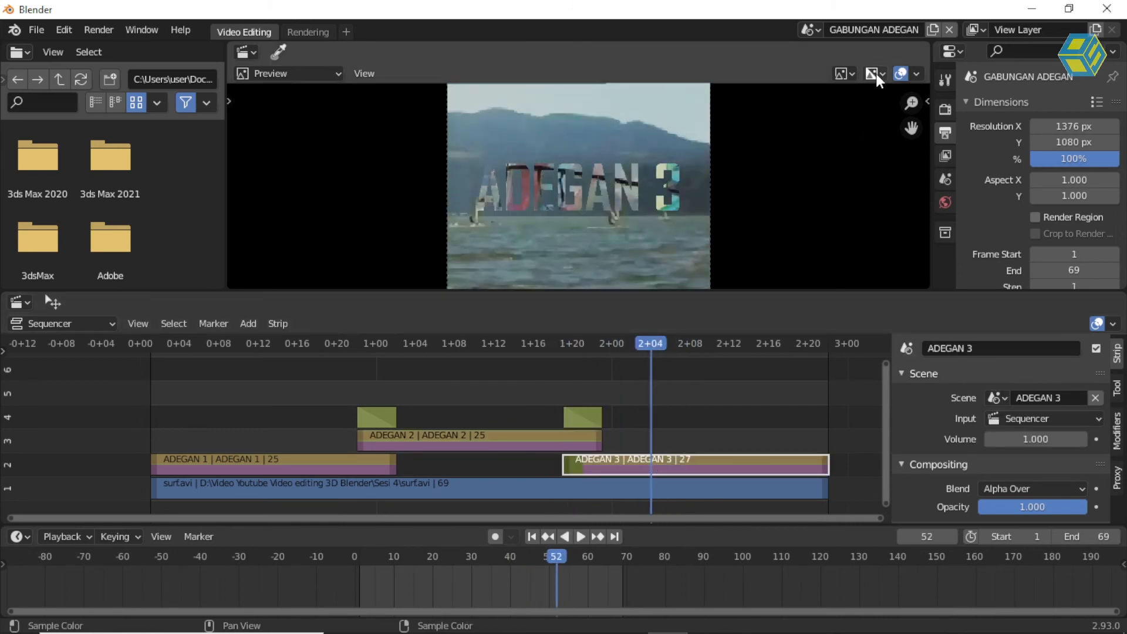
{"action": "left_click", "coordinate": [812, 29]}
{"action": "left_click", "coordinate": [833, 88]}
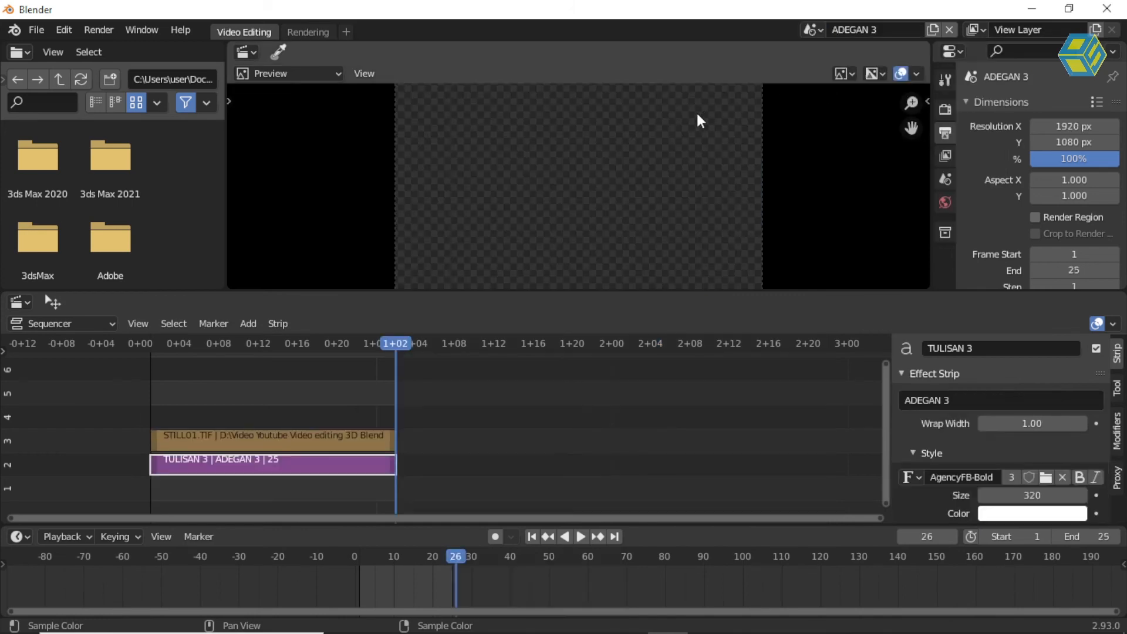
{"action": "middle_click_drag", "start_coordinate": [319, 415], "coordinate": [674, 397]}
{"action": "scroll", "coordinate": [645, 402], "scroll_direction": "up", "scroll_amount": 8}
{"action": "middle_click_drag", "start_coordinate": [588, 395], "coordinate": [310, 368]}
{"action": "middle_click_drag", "start_coordinate": [667, 408], "coordinate": [488, 464]}
{"action": "scroll", "coordinate": [405, 566], "scroll_direction": "up", "scroll_amount": 3}
{"action": "scroll", "coordinate": [404, 566], "scroll_direction": "up", "scroll_amount": 2}
{"action": "middle_click_drag", "start_coordinate": [391, 566], "coordinate": [549, 560]}
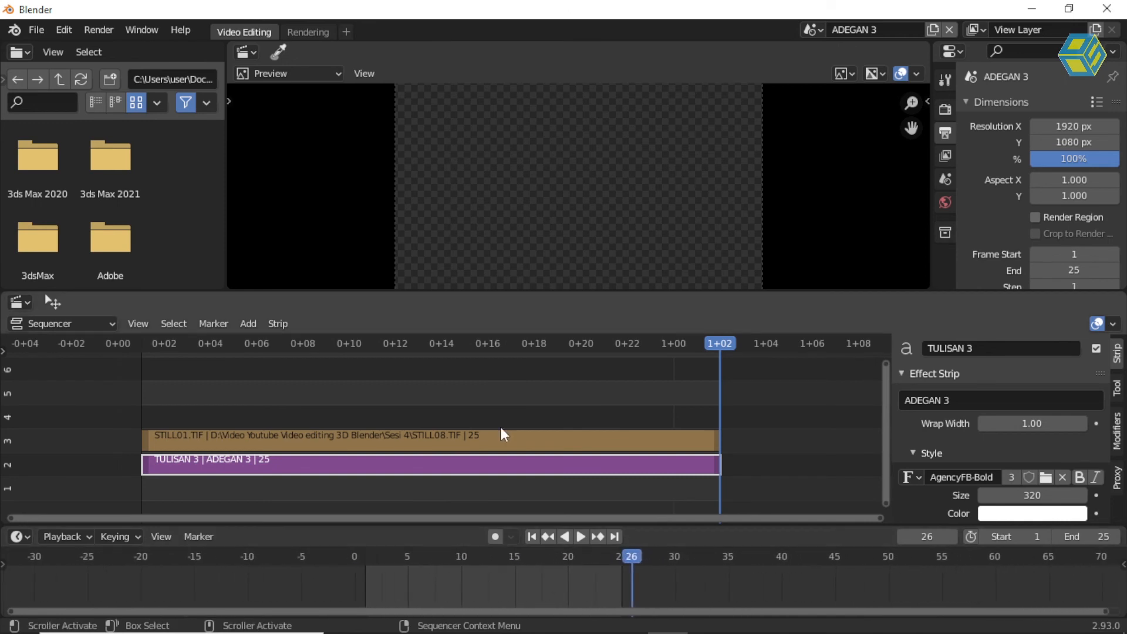
Step: Insert Position X and Position Y keyframes on the TULISAN 3 text strip at frame 2, keeping both values at 0 px
{"action": "left_click_drag", "start_coordinate": [482, 342], "coordinate": [159, 377]}
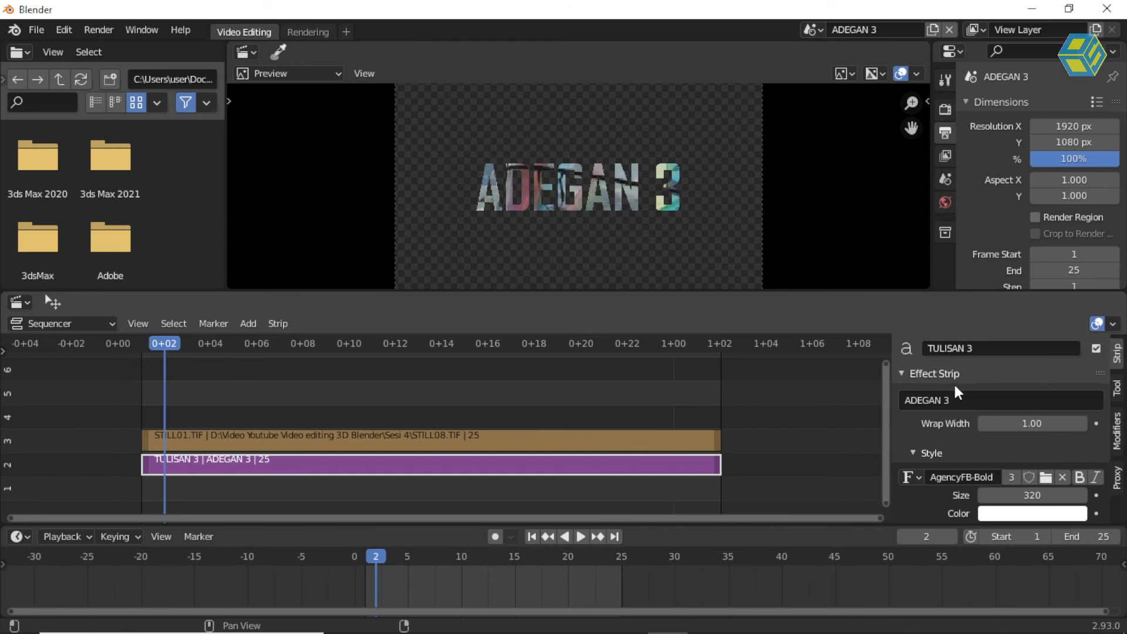
{"action": "left_click", "coordinate": [901, 372]}
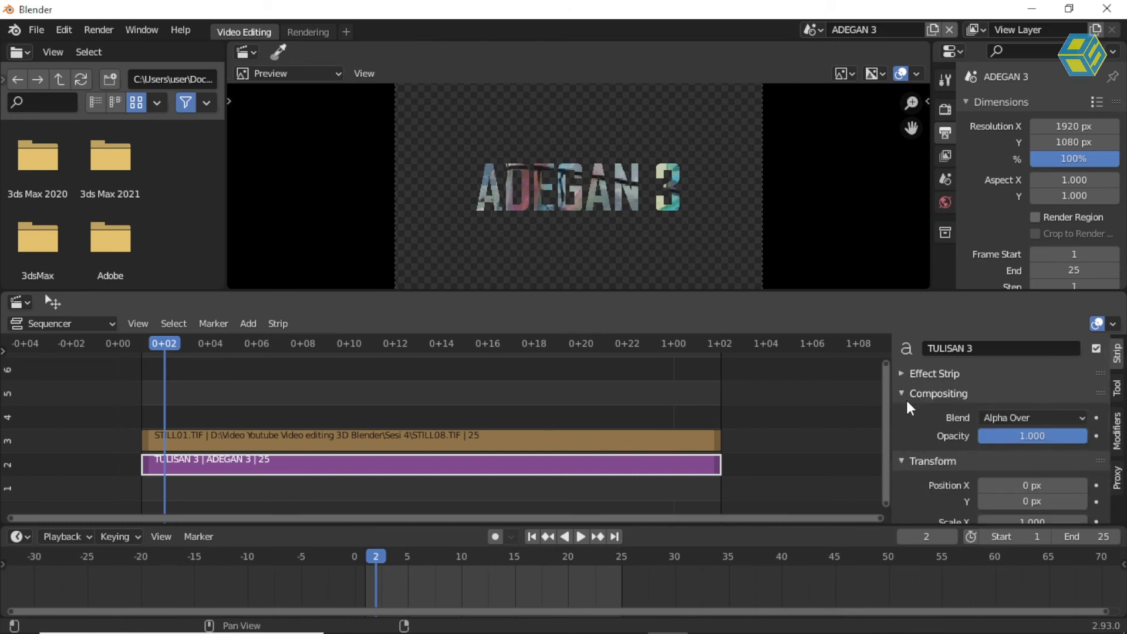
{"action": "scroll", "coordinate": [920, 451], "scroll_direction": "down", "scroll_amount": 2}
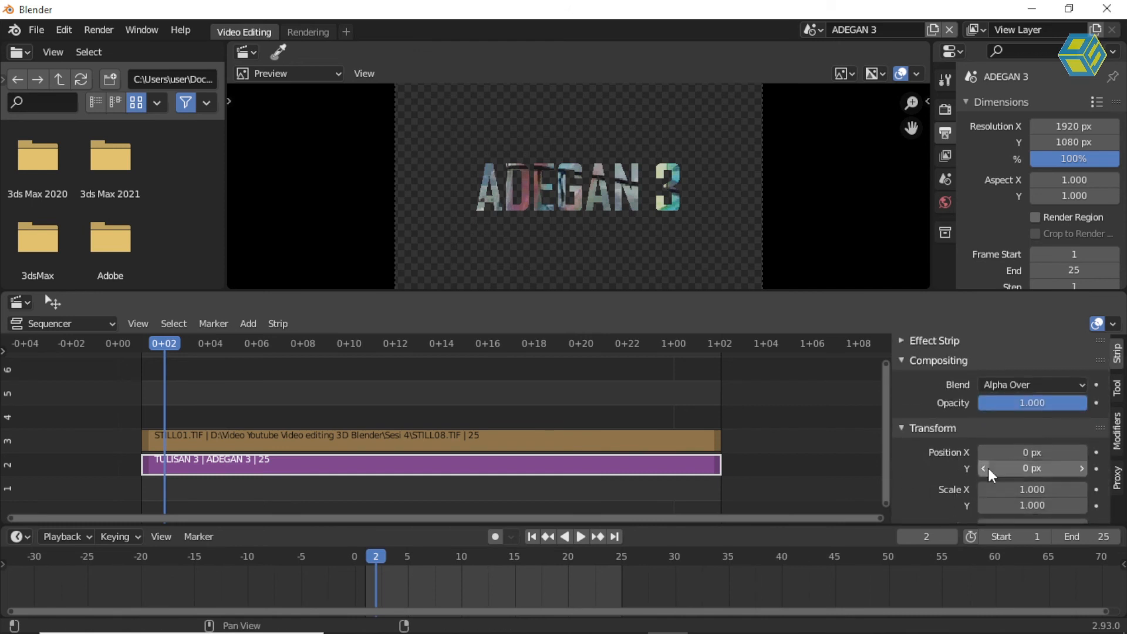
{"action": "left_click", "coordinate": [1095, 452]}
{"action": "left_click", "coordinate": [1095, 469]}
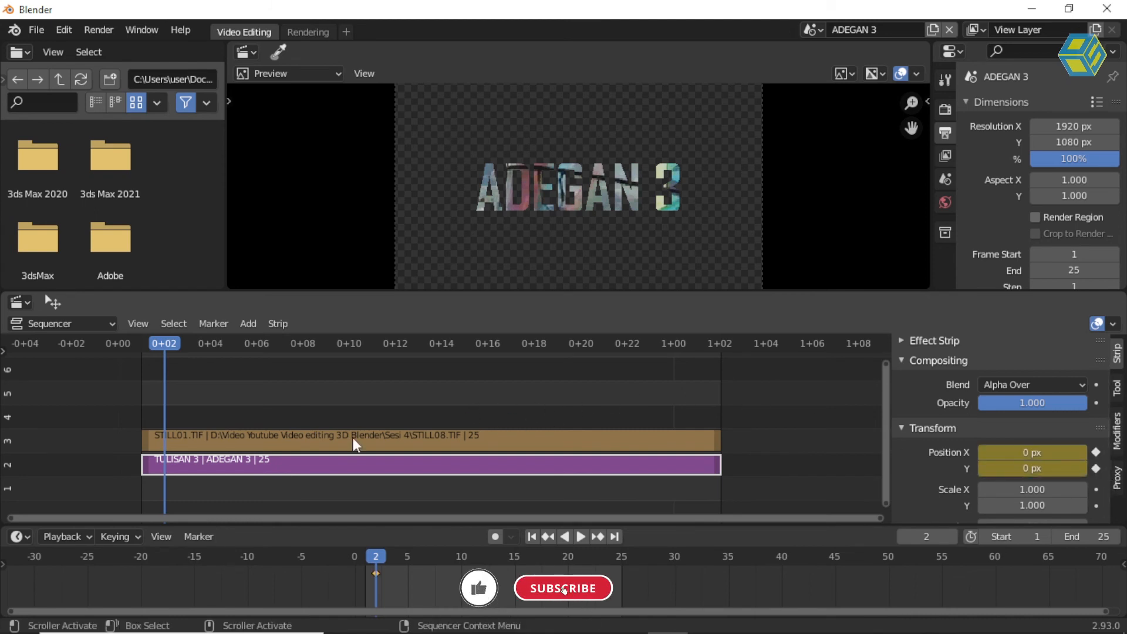
Step: Go to frame 25 and set the TULISAN 3 text strip's Position X to -851 px
{"action": "left_click_drag", "start_coordinate": [168, 343], "coordinate": [689, 345]}
{"action": "left_click_drag", "start_coordinate": [1032, 452], "coordinate": [991, 452]}
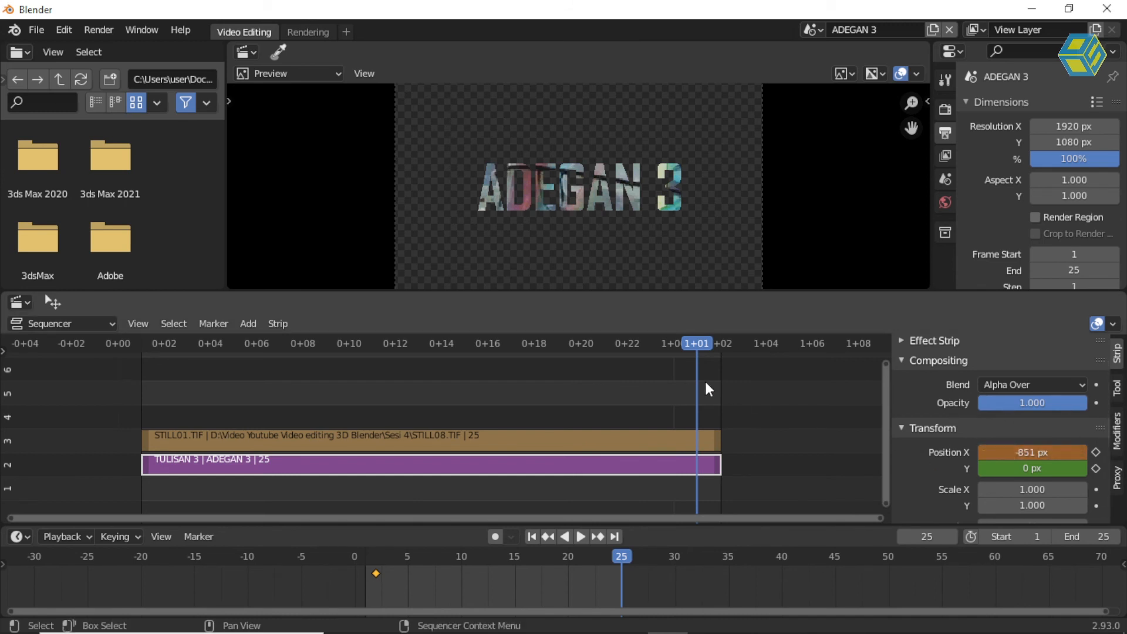
Step: Play the ADEGAN 3 scene, keyframe the TULISAN 3 strip's Position X and Y at frame 25, and replay it
{"action": "key", "text": "space"}
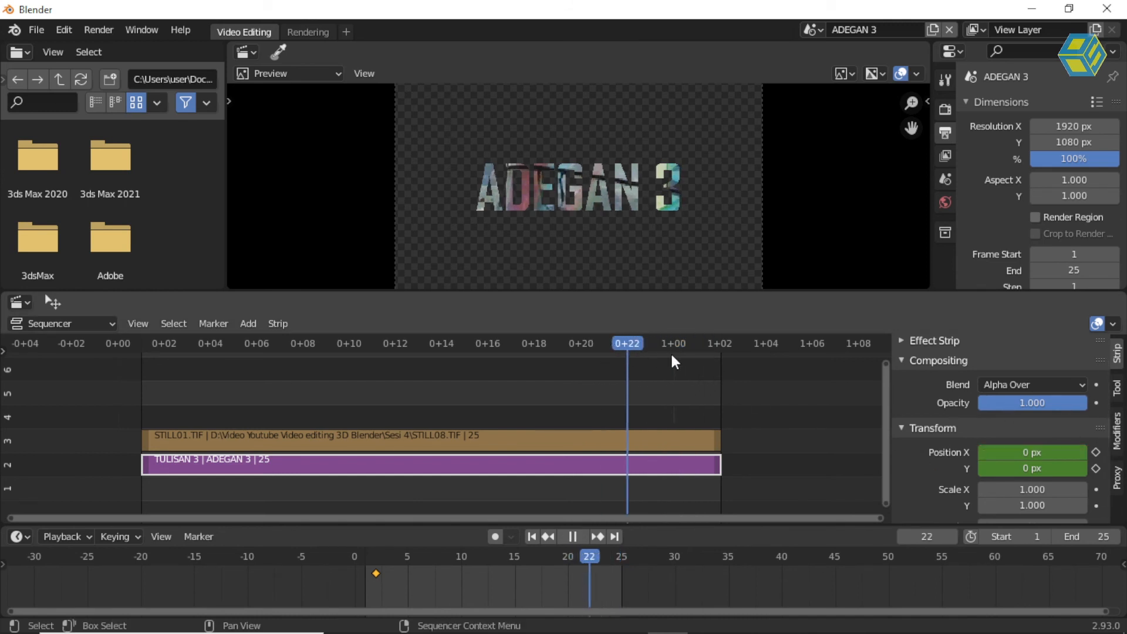
{"action": "key", "text": "space"}
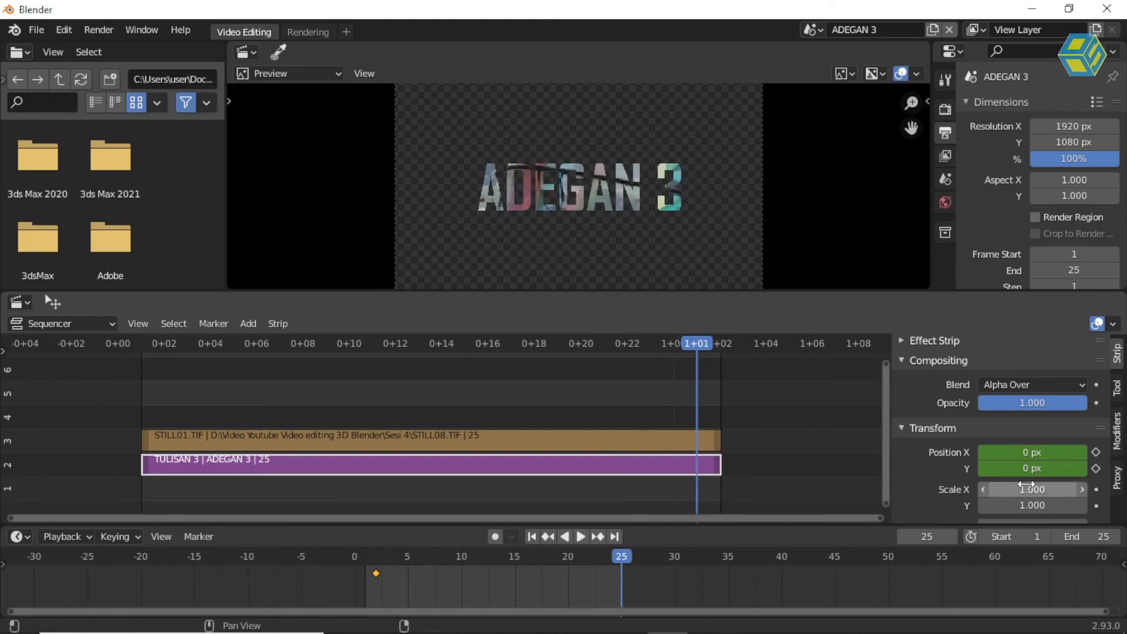
{"action": "left_click", "coordinate": [1096, 452]}
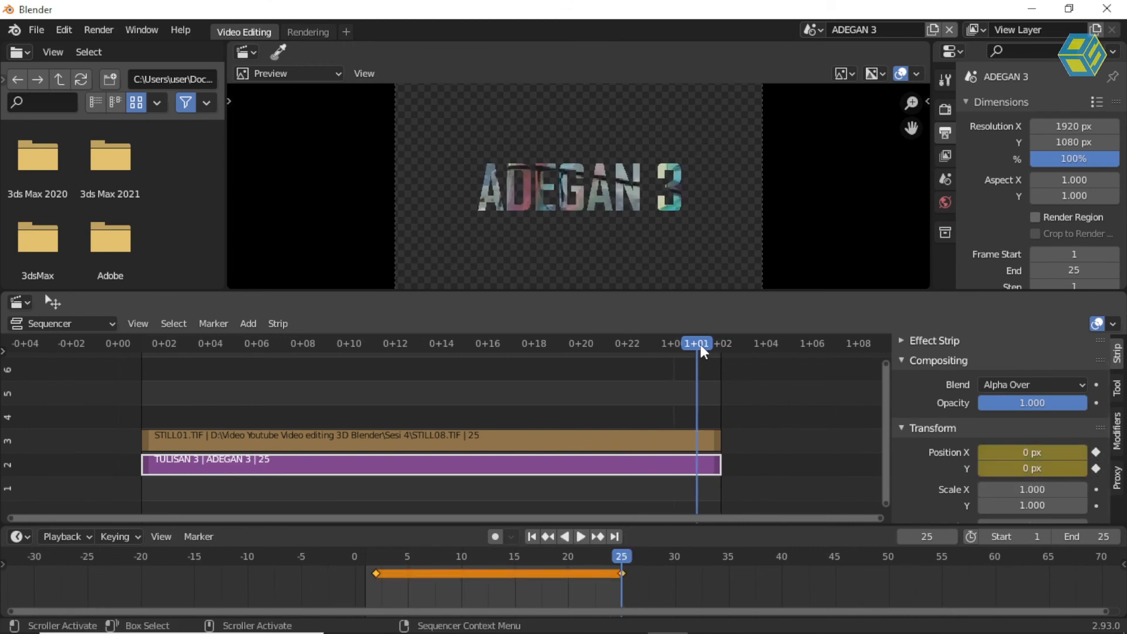
{"action": "key", "text": "space"}
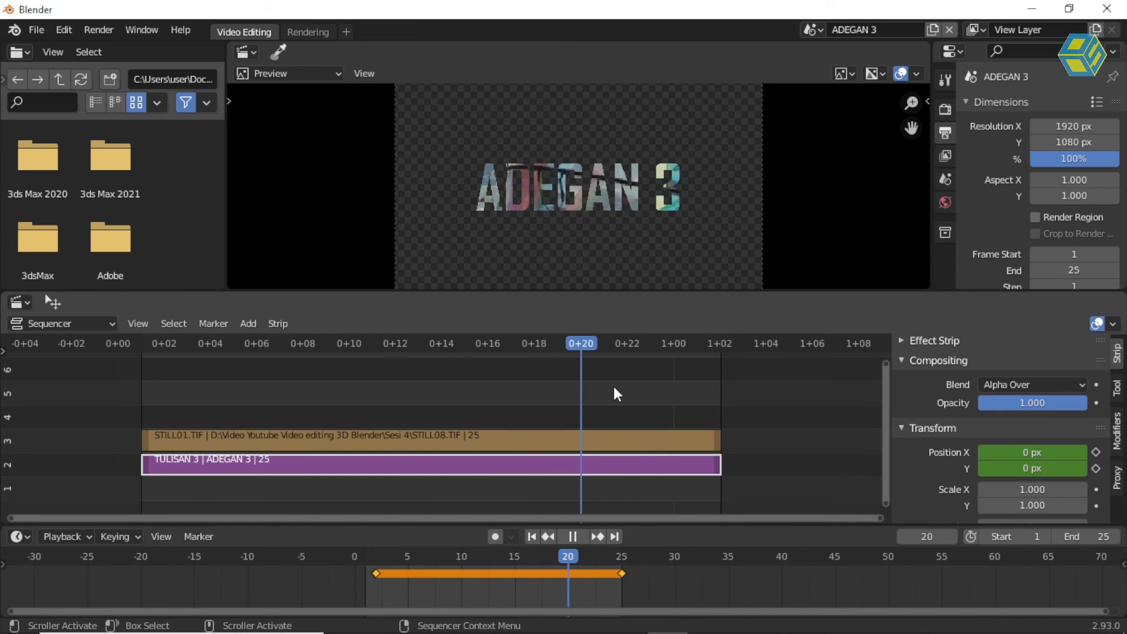
{"action": "key", "text": "space"}
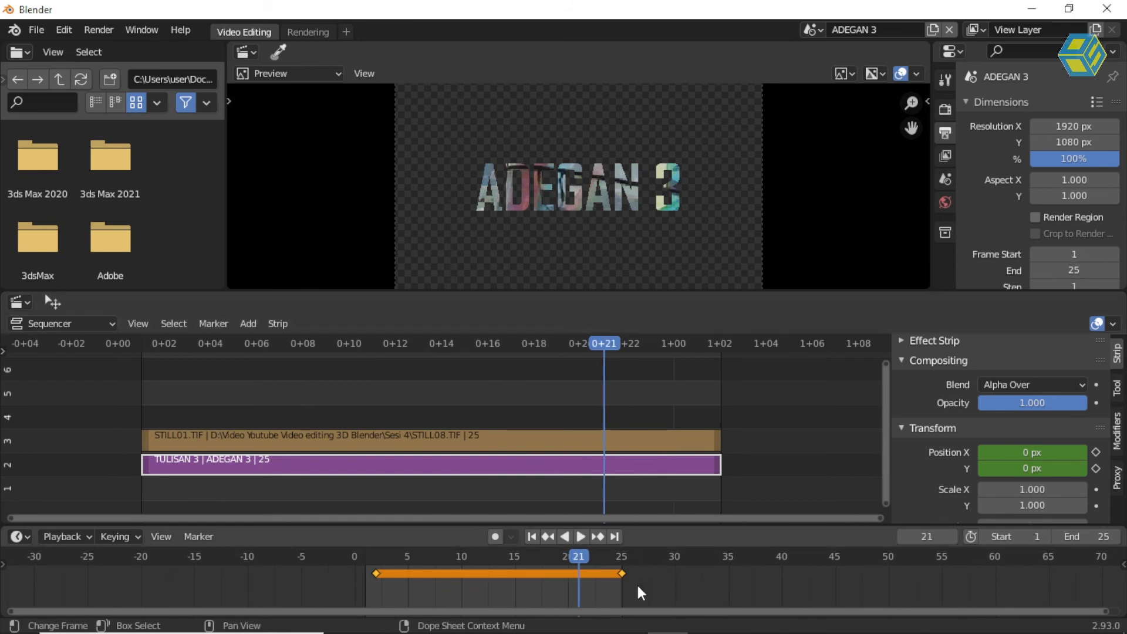
Step: Undo the position keyframes inserted at frame 25 and return the TULISAN 3 strip's Position X to -851 px
{"action": "key", "text": "ctrl+z"}
{"action": "key", "text": "ctrl+z"}
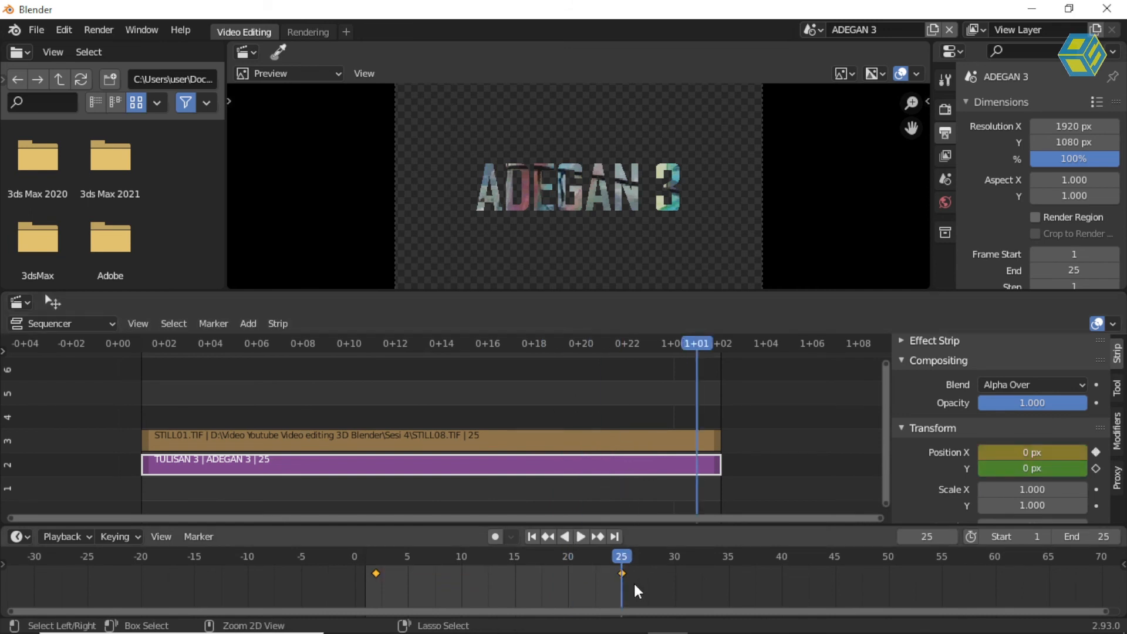
{"action": "key", "text": "ctrl+z"}
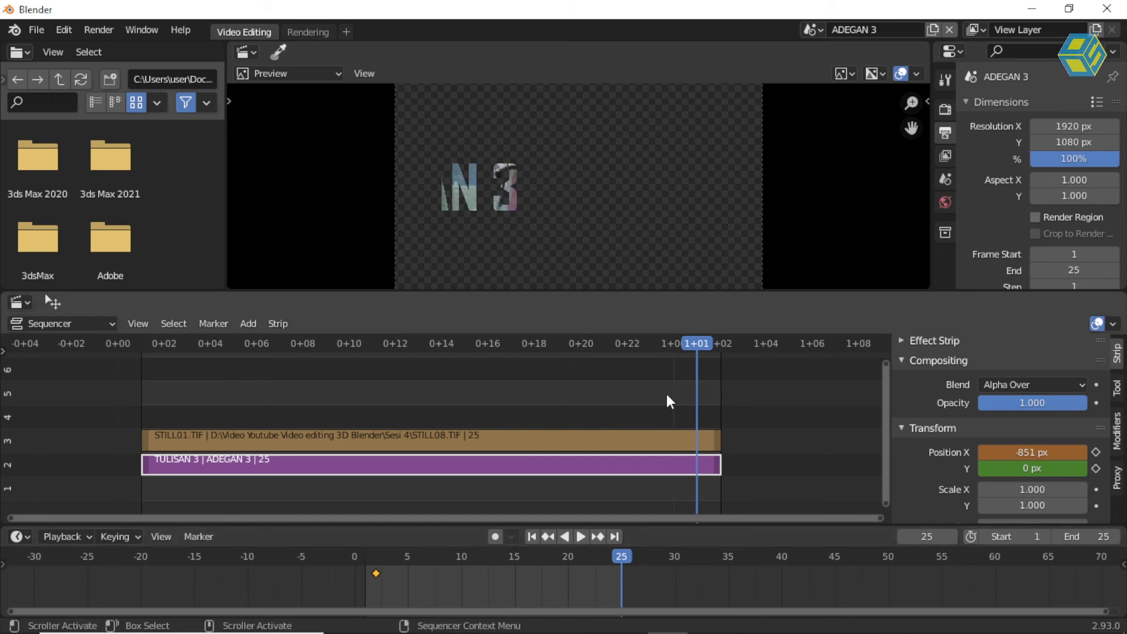
Step: Undo the latest TULISAN 3 strip changes back to the frame 2 position keyframes
{"action": "key", "text": "ctrl+z"}
{"action": "key", "text": "ctrl+z"}
{"action": "key", "text": "ctrl+z"}
{"action": "key", "text": "ctrl+z"}
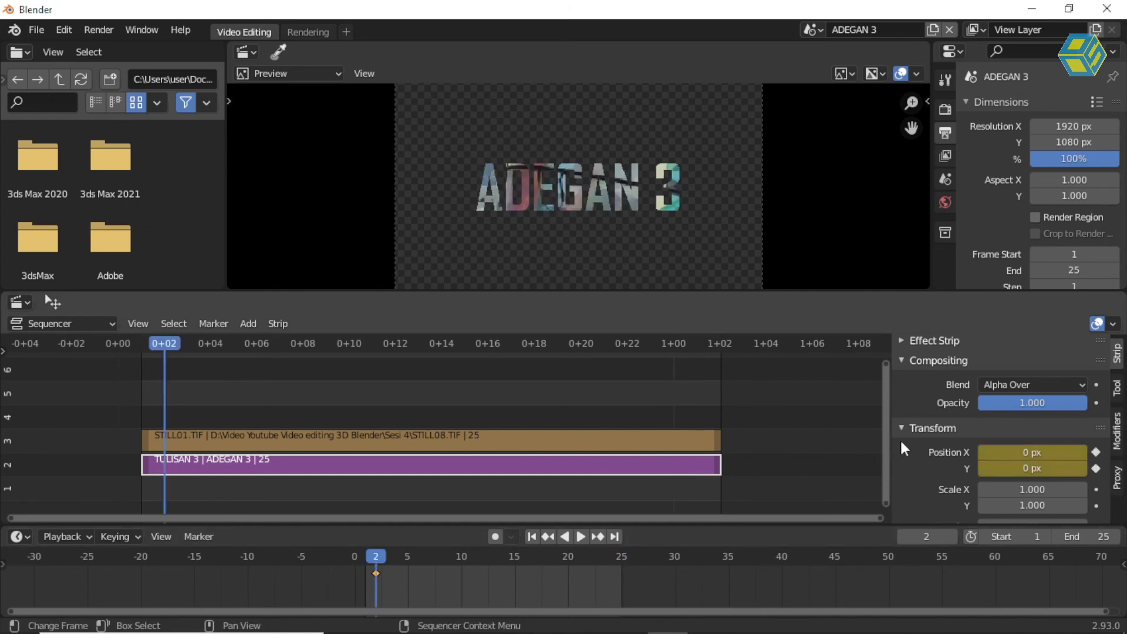
Step: At frame 24, set the TULISAN 3 strip's Position X to 265 px, adjust Position Y, keyframe both, and play the animation
{"action": "left_click_drag", "start_coordinate": [604, 345], "coordinate": [674, 346]}
{"action": "left_click_drag", "start_coordinate": [1006, 459], "coordinate": [1083, 459]}
{"action": "left_click_drag", "start_coordinate": [1015, 453], "coordinate": [1038, 467]}
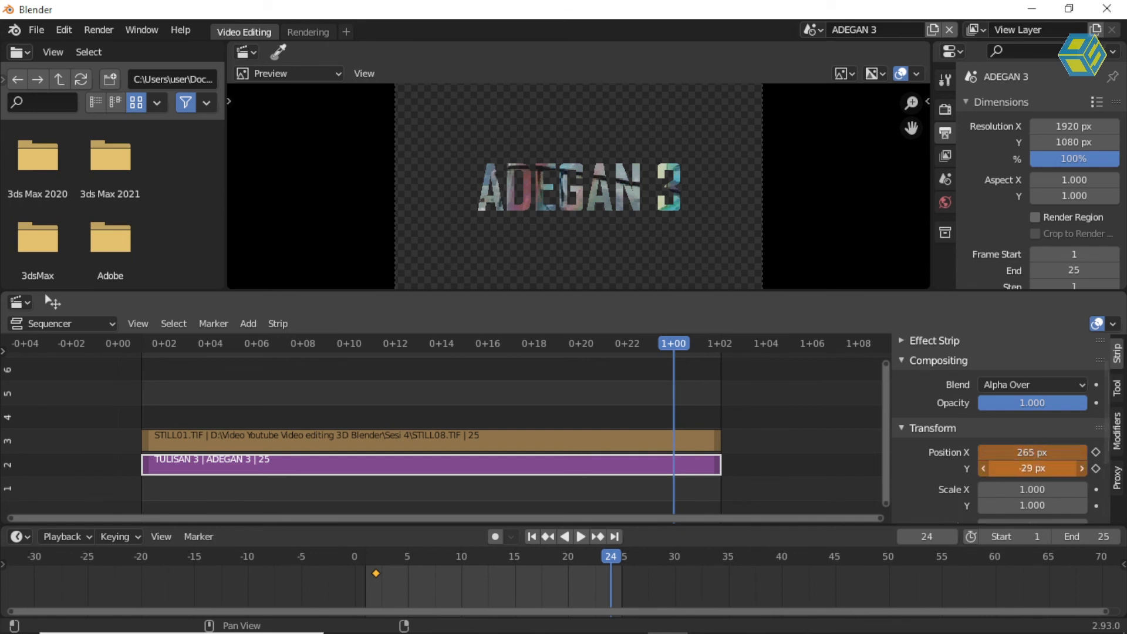
{"action": "left_click", "coordinate": [1096, 452]}
{"action": "left_click", "coordinate": [1096, 468]}
{"action": "key", "text": "space"}
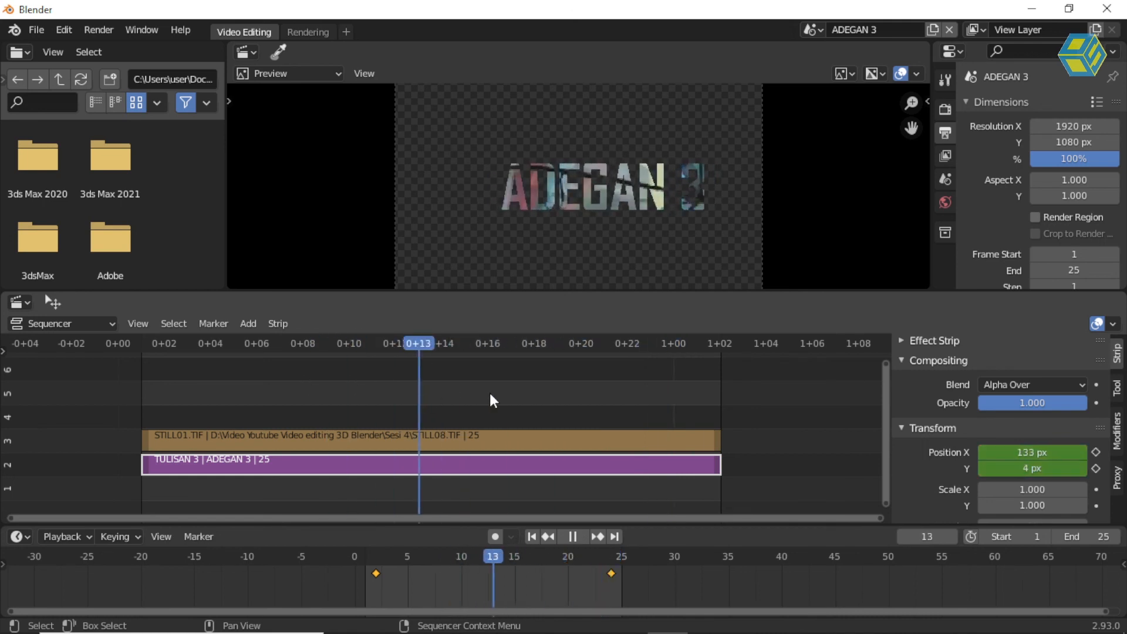
{"action": "key", "text": "space"}
Step: Switch to the GABUNGAN ADEGAN scene and play the combined sequence from near its start
{"action": "left_click", "coordinate": [815, 30]}
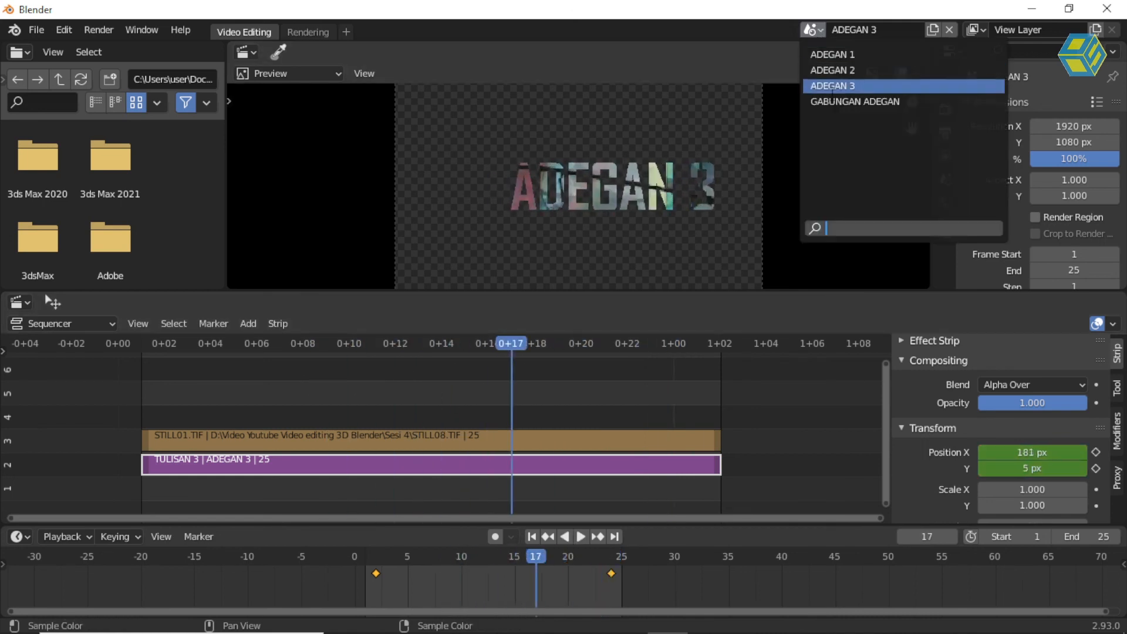
{"action": "left_click", "coordinate": [837, 101]}
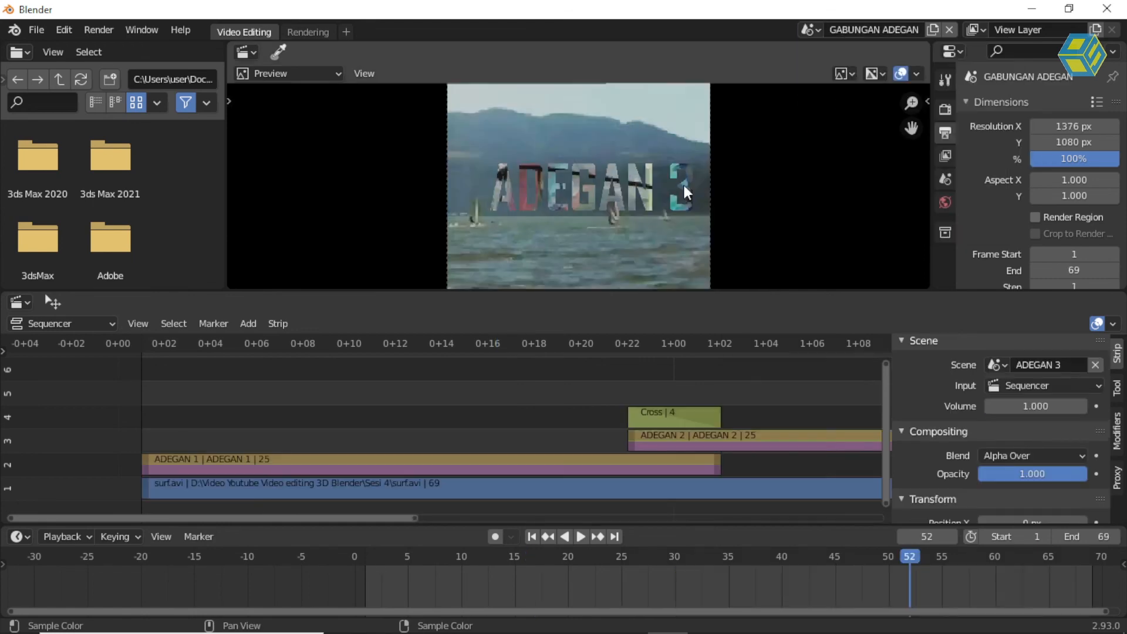
{"action": "key", "text": "Home"}
{"action": "middle_click_drag", "start_coordinate": [683, 415], "coordinate": [458, 392]}
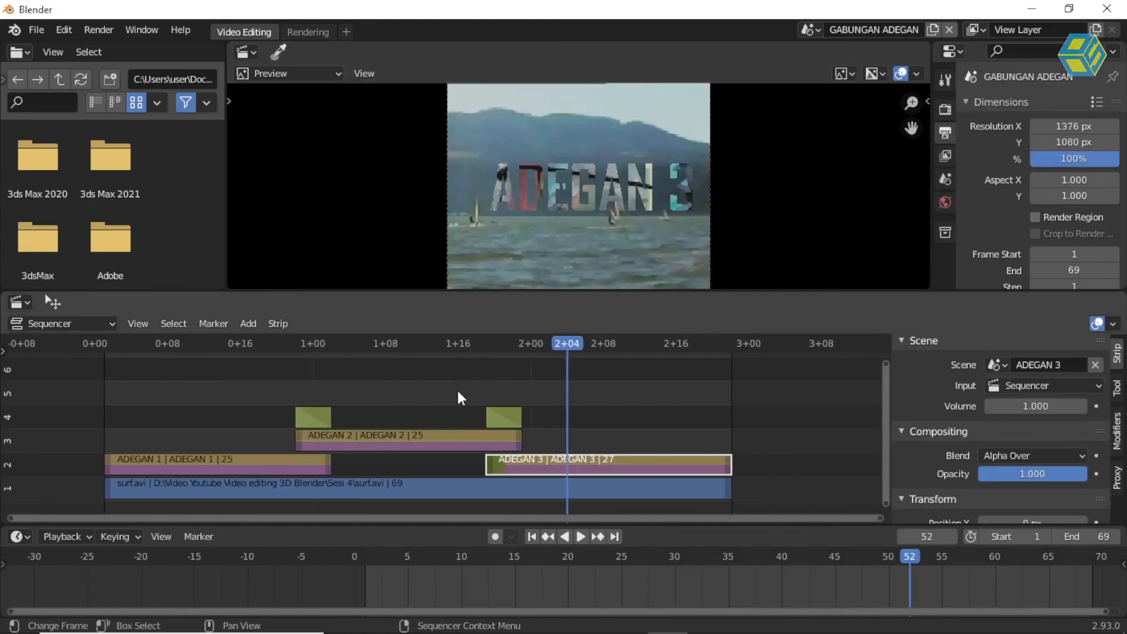
{"action": "left_click_drag", "start_coordinate": [406, 346], "coordinate": [155, 367]}
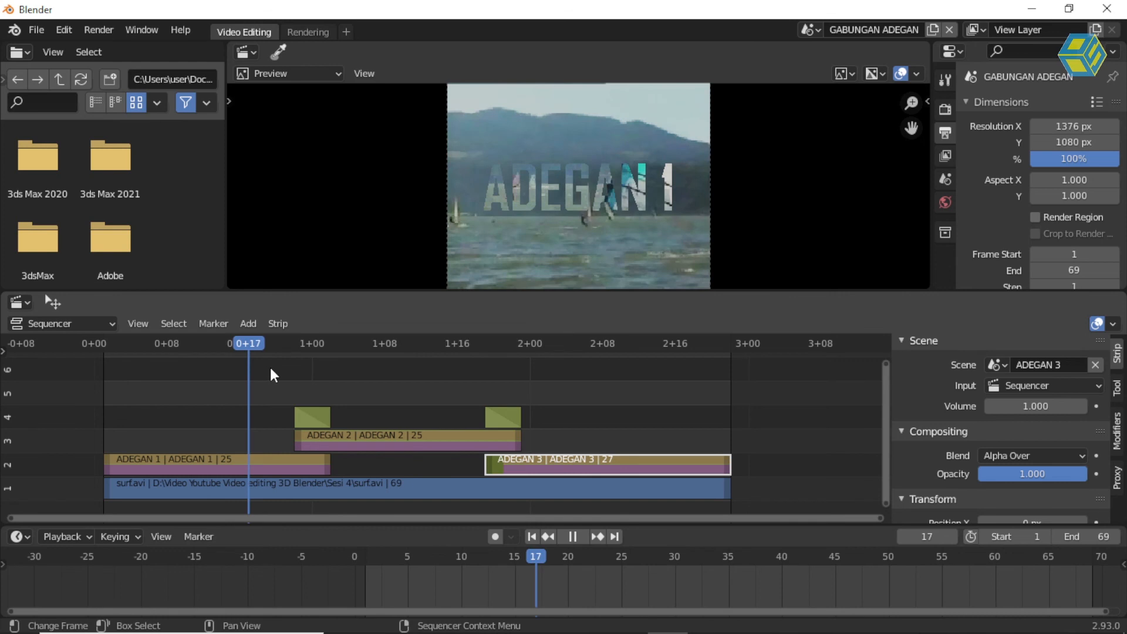
{"action": "left_click_drag", "start_coordinate": [511, 374], "coordinate": [222, 374]}
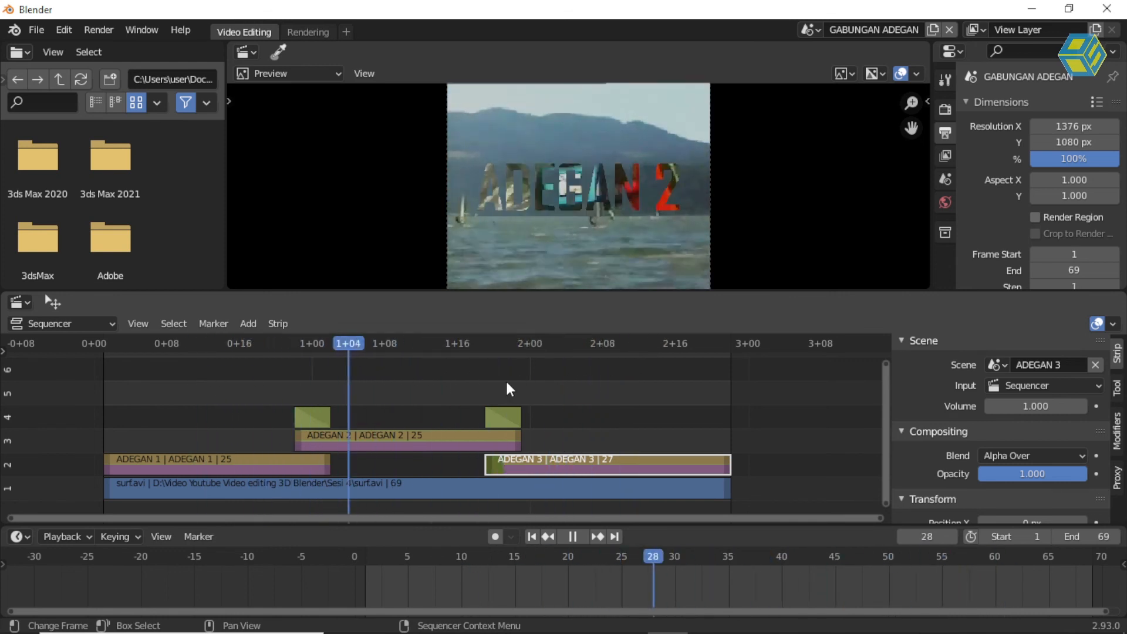
{"action": "key", "text": "space"}
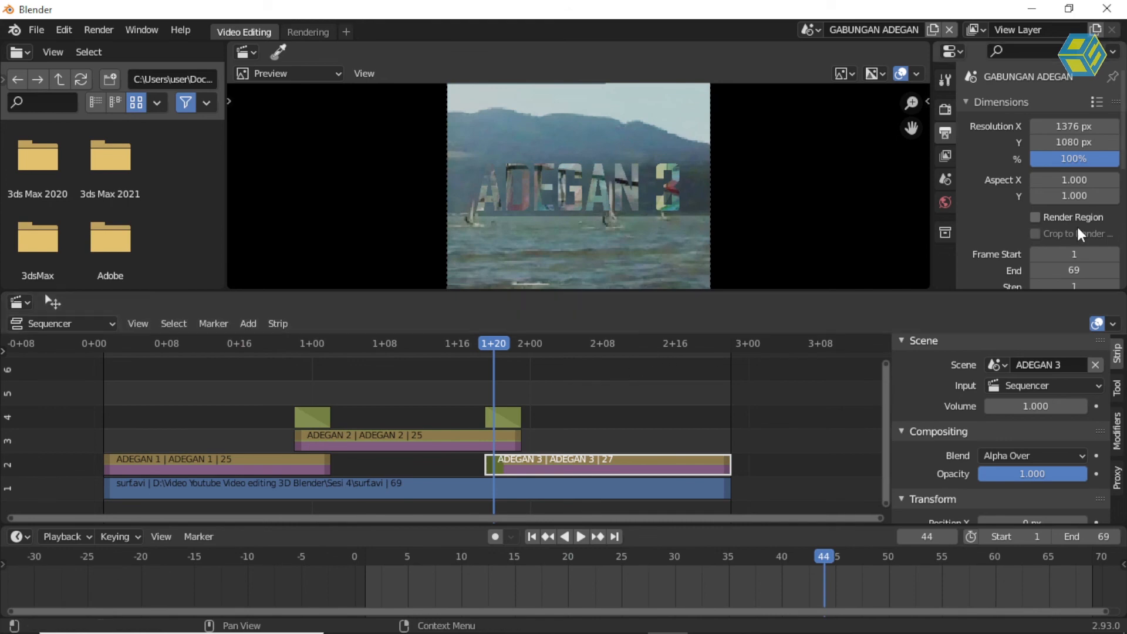
Step: Apply the dimensi KOTAK BARU dimensions preset and check the Sesi 4 output folder without changing it
{"action": "left_click", "coordinate": [1098, 104]}
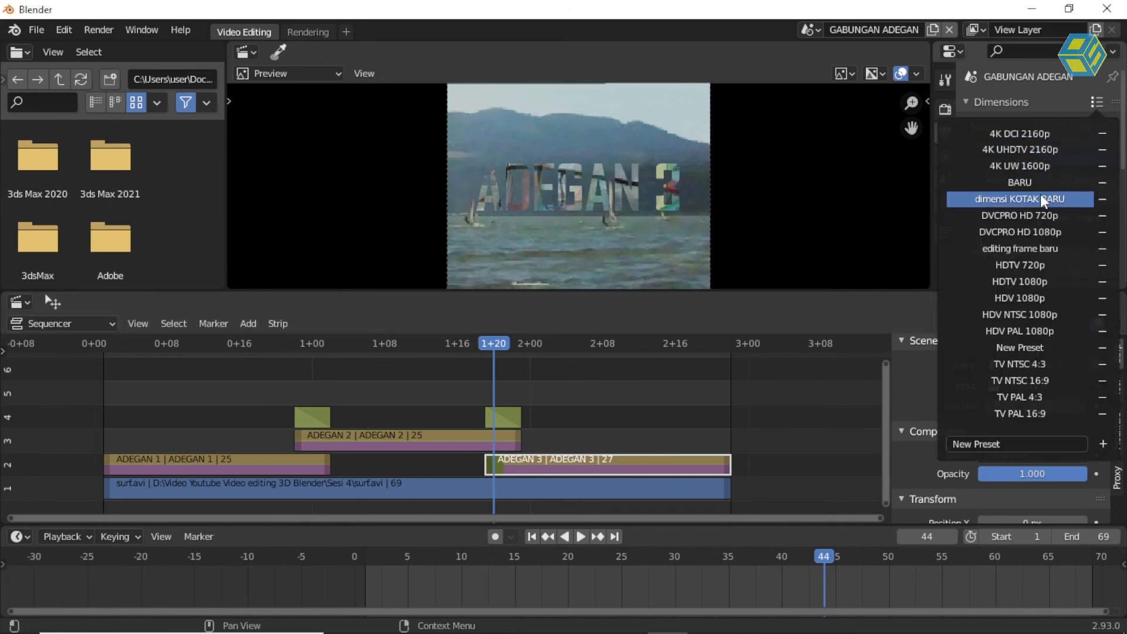
{"action": "left_click", "coordinate": [1022, 201]}
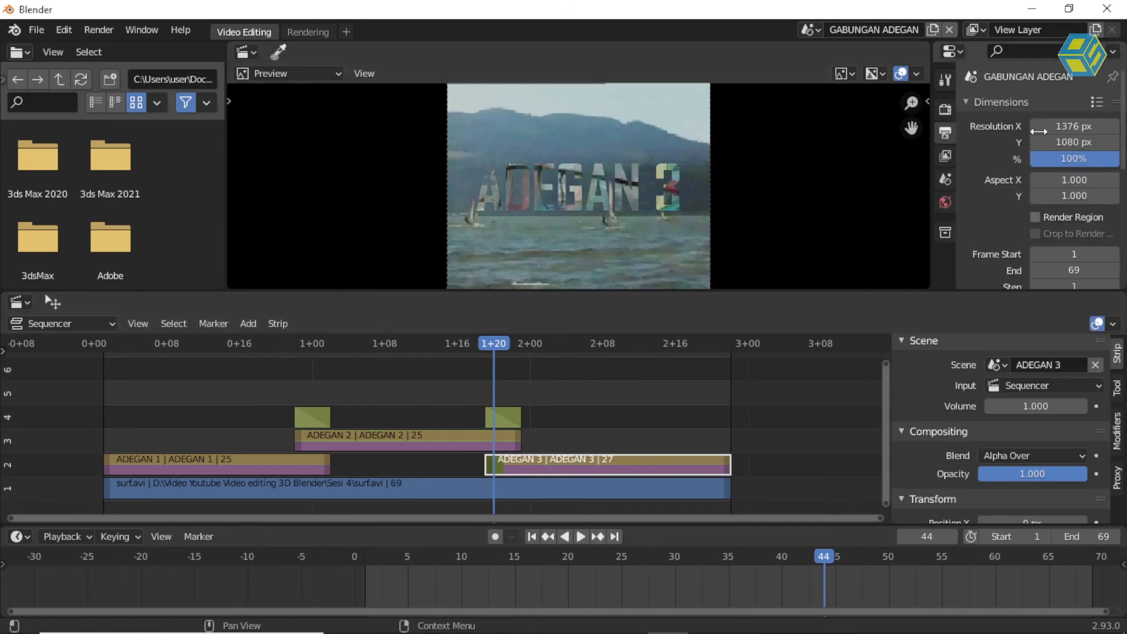
{"action": "scroll", "coordinate": [1026, 179], "scroll_direction": "down", "scroll_amount": 8}
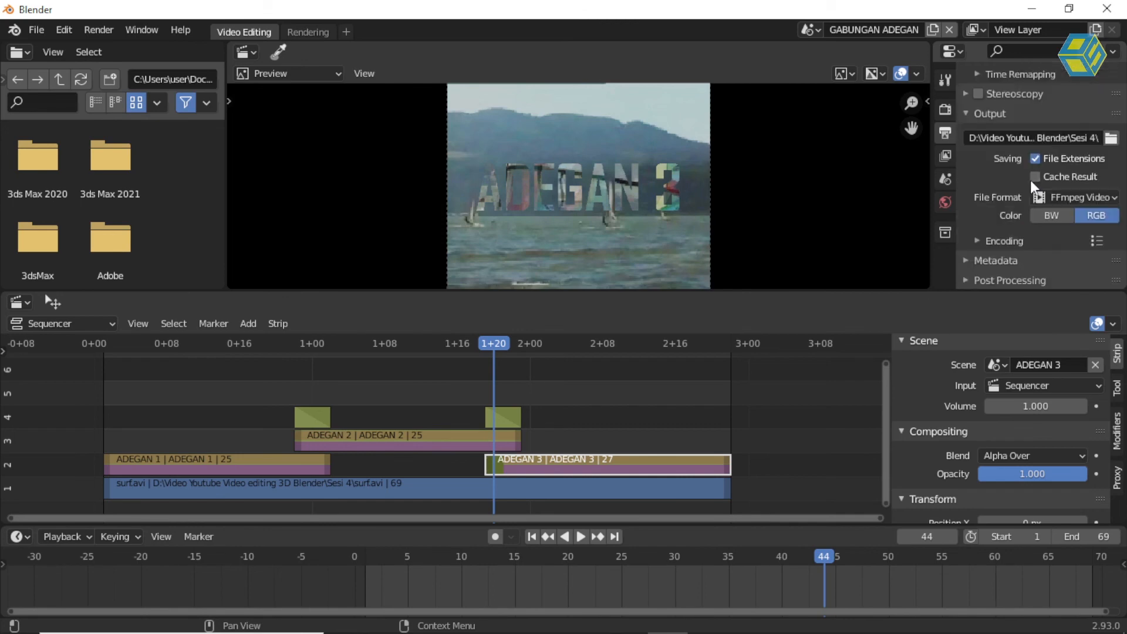
{"action": "left_click", "coordinate": [1111, 138]}
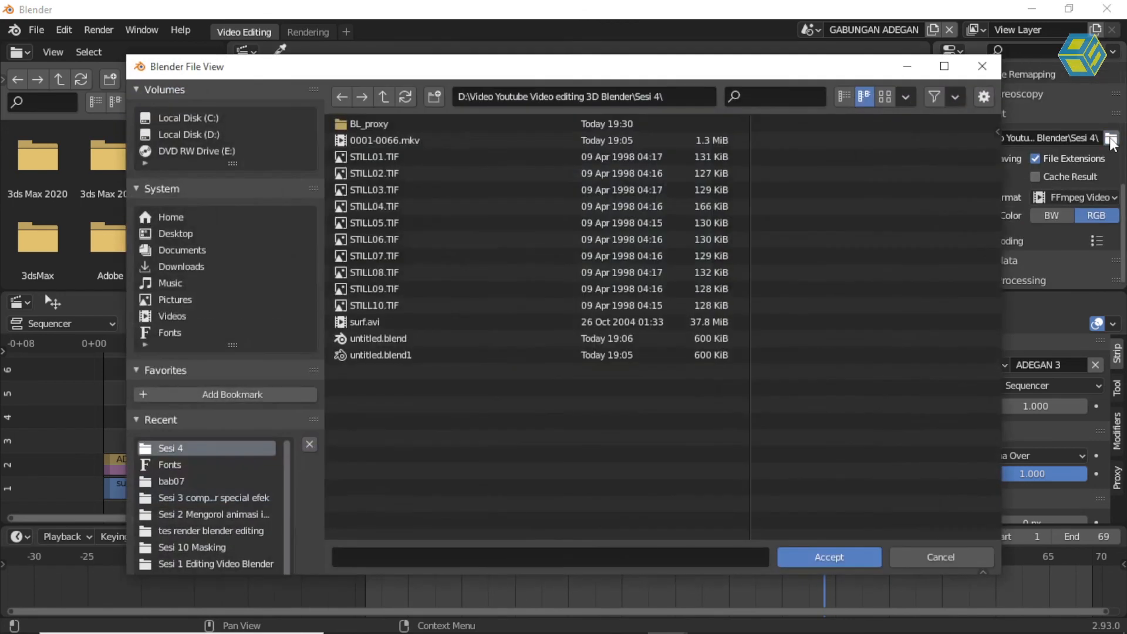
{"action": "left_click", "coordinate": [996, 61]}
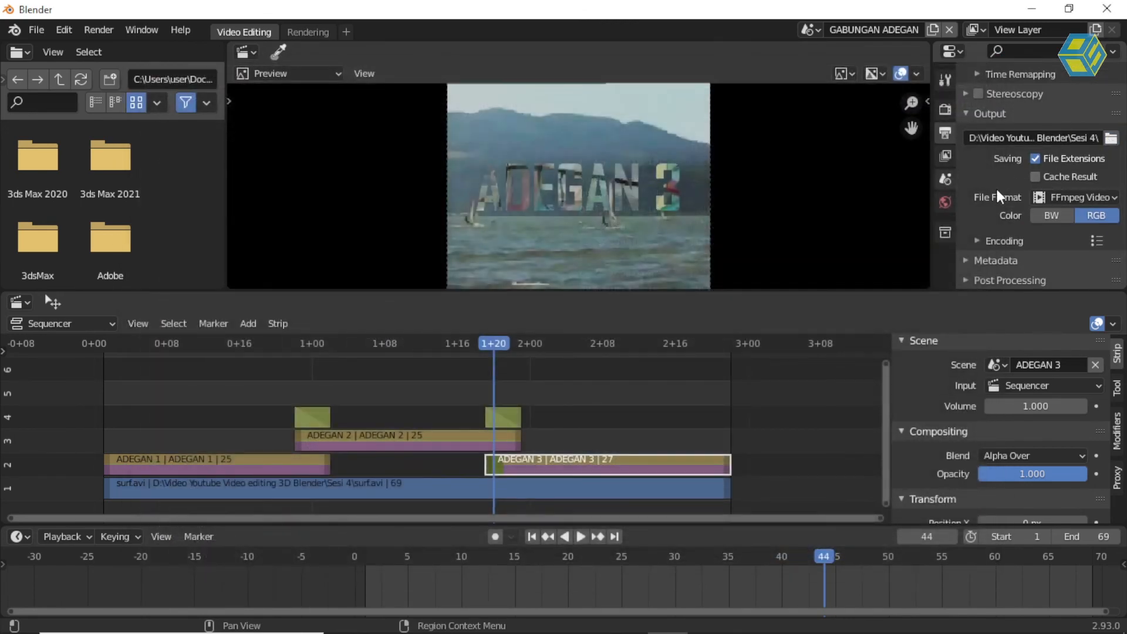
Step: Select FFmpeg Video as the output file format and expand its Encoding settings for review
{"action": "left_click", "coordinate": [1109, 200]}
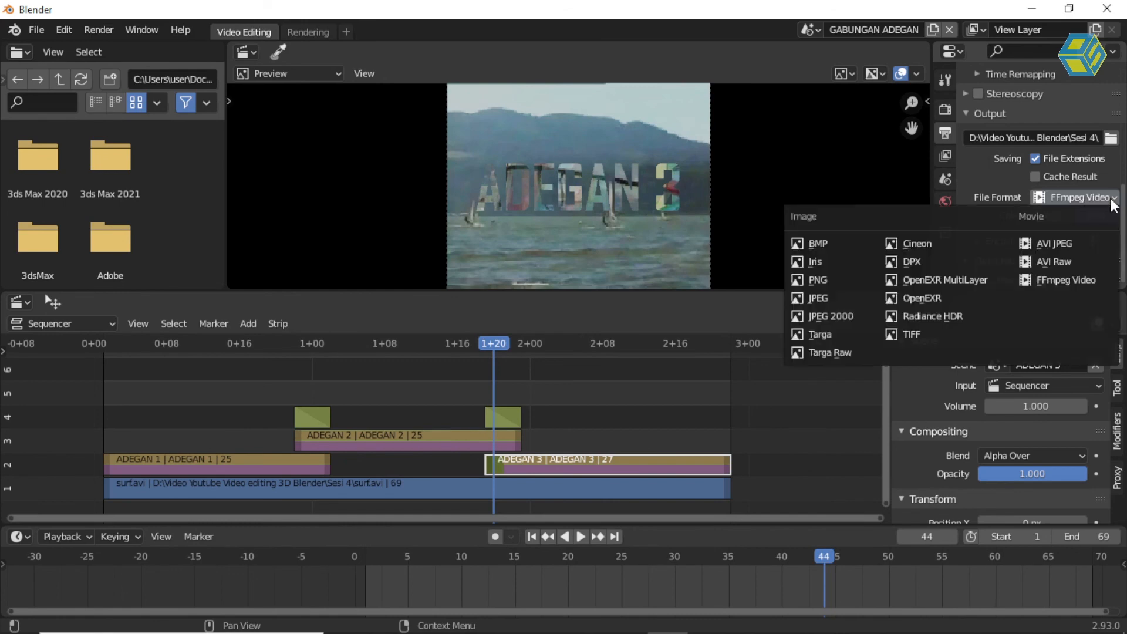
{"action": "left_click", "coordinate": [1057, 280]}
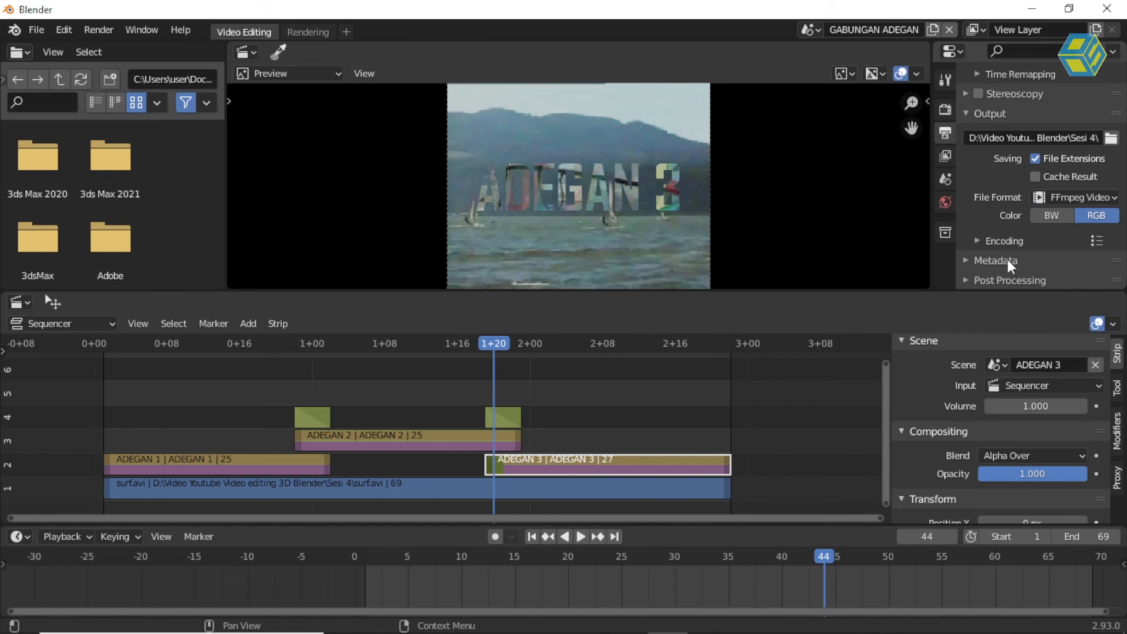
{"action": "left_click", "coordinate": [977, 239]}
{"action": "scroll", "coordinate": [981, 237], "scroll_direction": "down", "scroll_amount": 4}
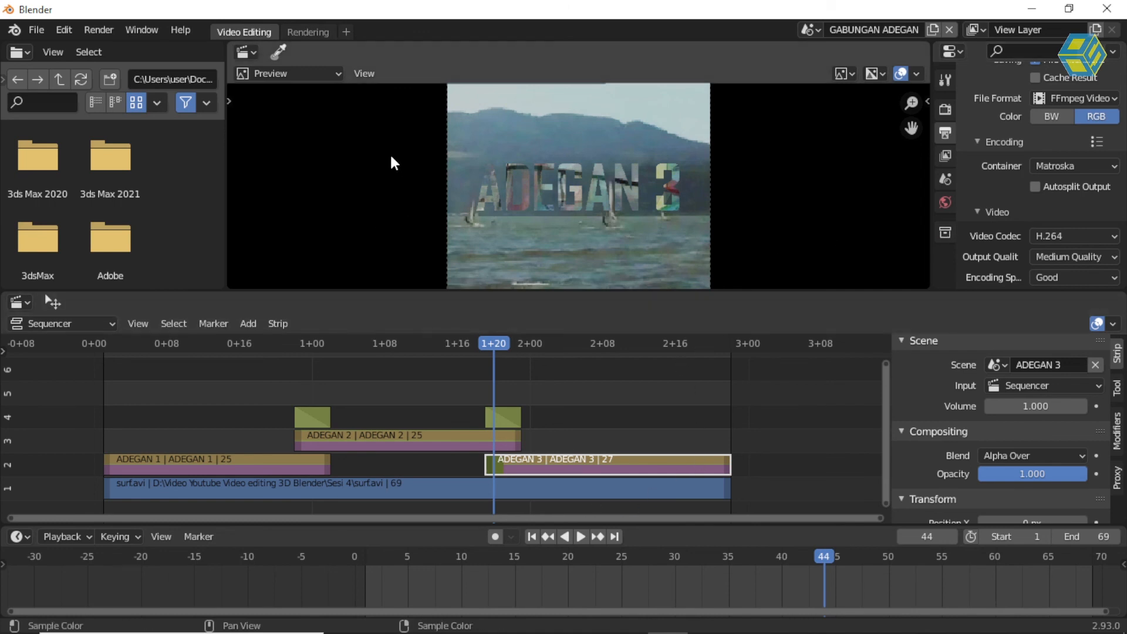
Step: Render the GABUNGAN ADEGAN animation, then shrink and reposition the render window with the whole frame in view
{"action": "left_click", "coordinate": [104, 29]}
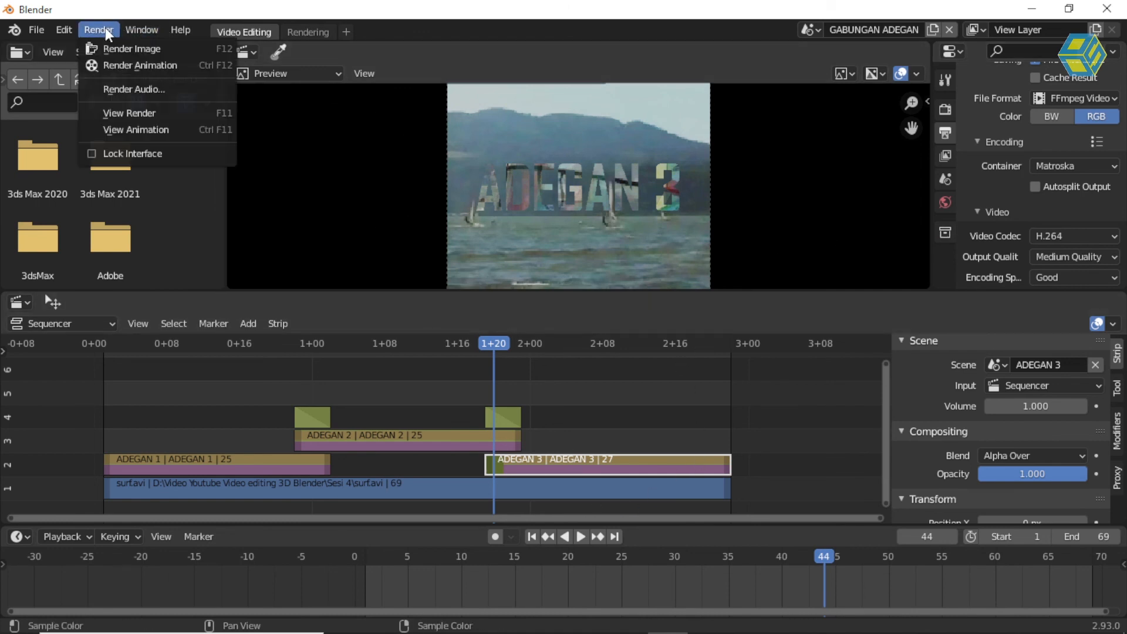
{"action": "left_click", "coordinate": [140, 66]}
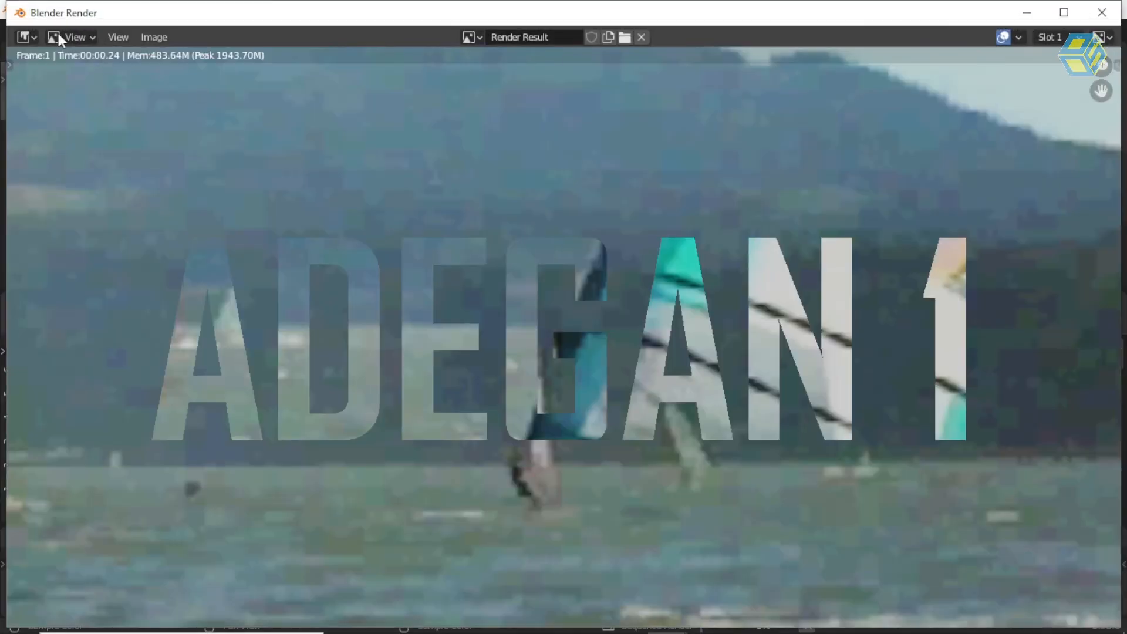
{"action": "left_click_drag", "start_coordinate": [401, 218], "coordinate": [488, 269]}
{"action": "left_click_drag", "start_coordinate": [552, 280], "coordinate": [320, 80]}
{"action": "scroll", "coordinate": [520, 219], "scroll_direction": "down", "scroll_amount": 4}
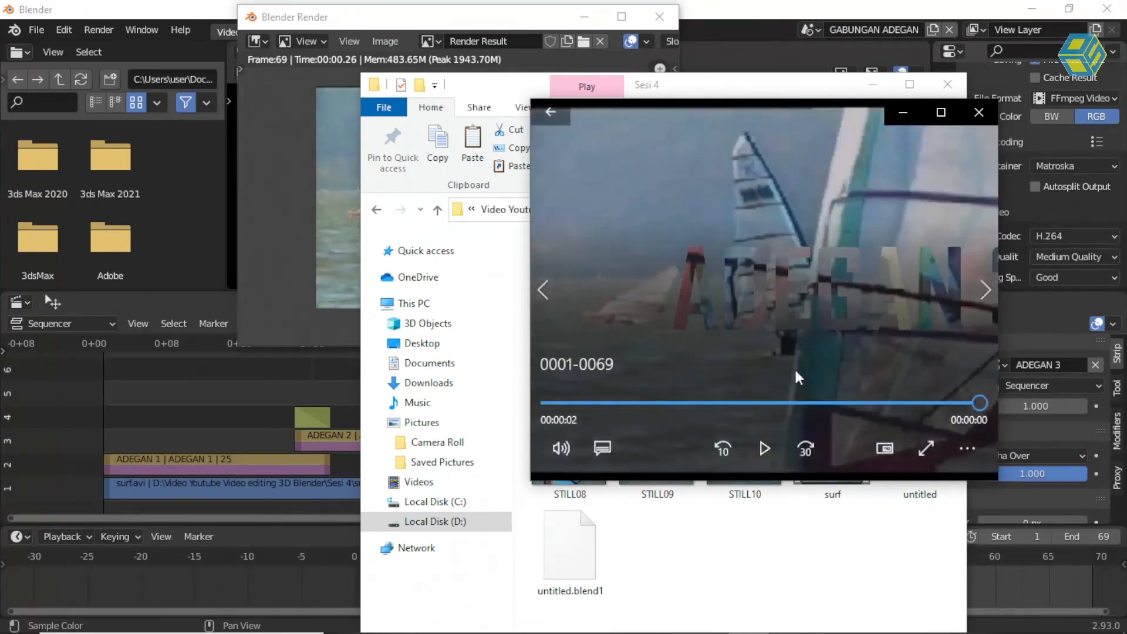
Step: Replay the rendered video 0001-0069 from the ADEGAN 2 part, then close the player and minimize the Sesi 4 folder window
{"action": "left_click_drag", "start_coordinate": [977, 407], "coordinate": [781, 403]}
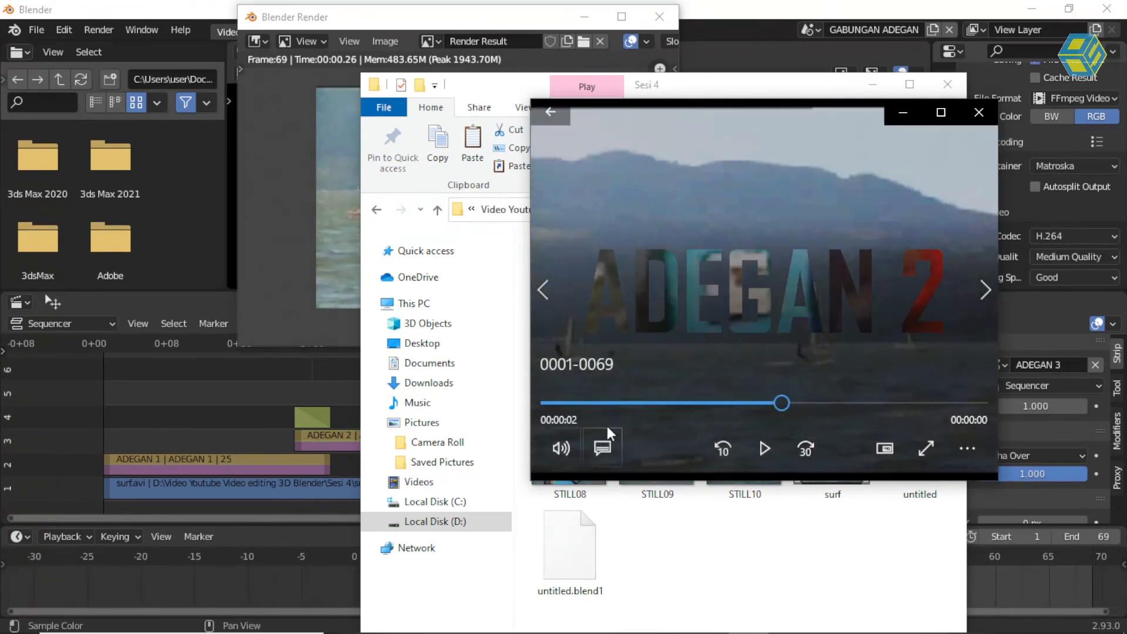
{"action": "left_click", "coordinate": [762, 447]}
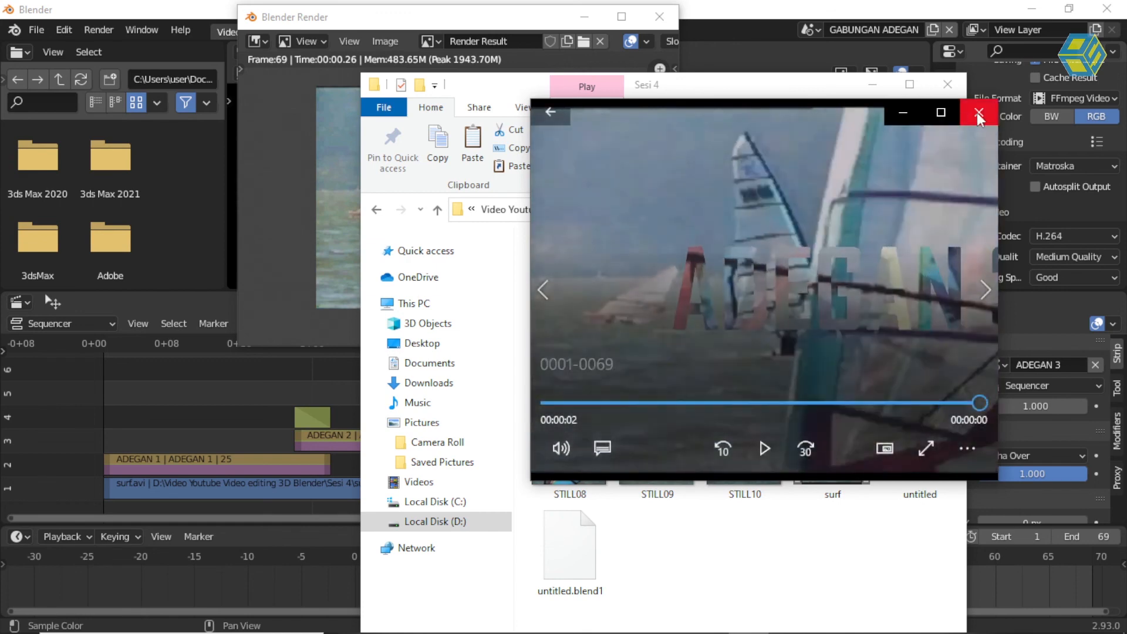
{"action": "left_click", "coordinate": [977, 112]}
{"action": "left_click", "coordinate": [872, 84]}
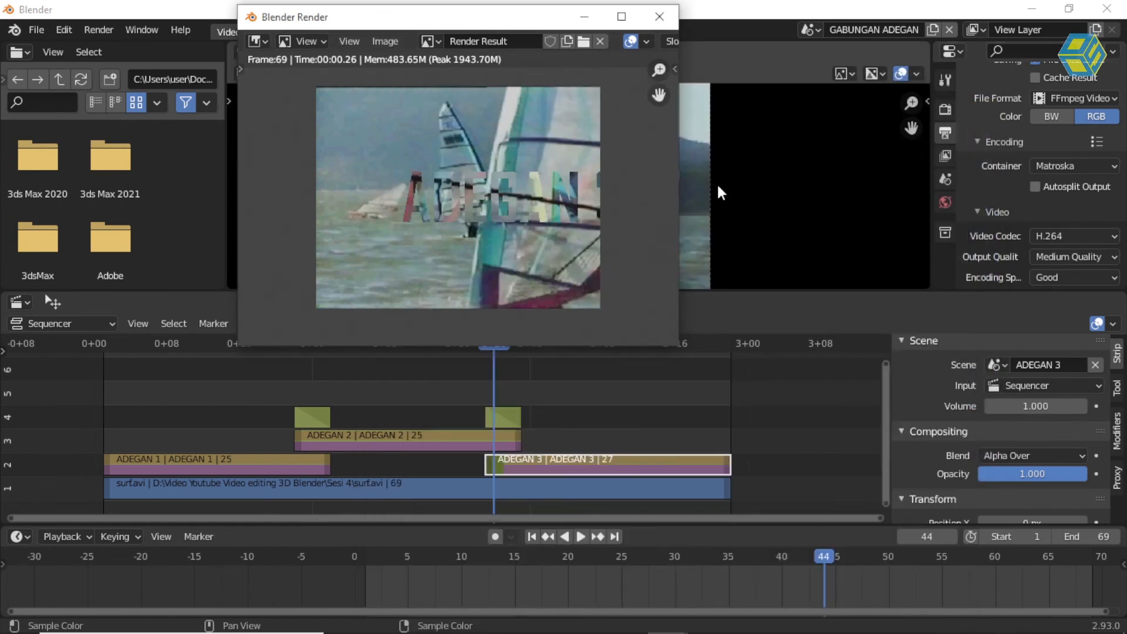